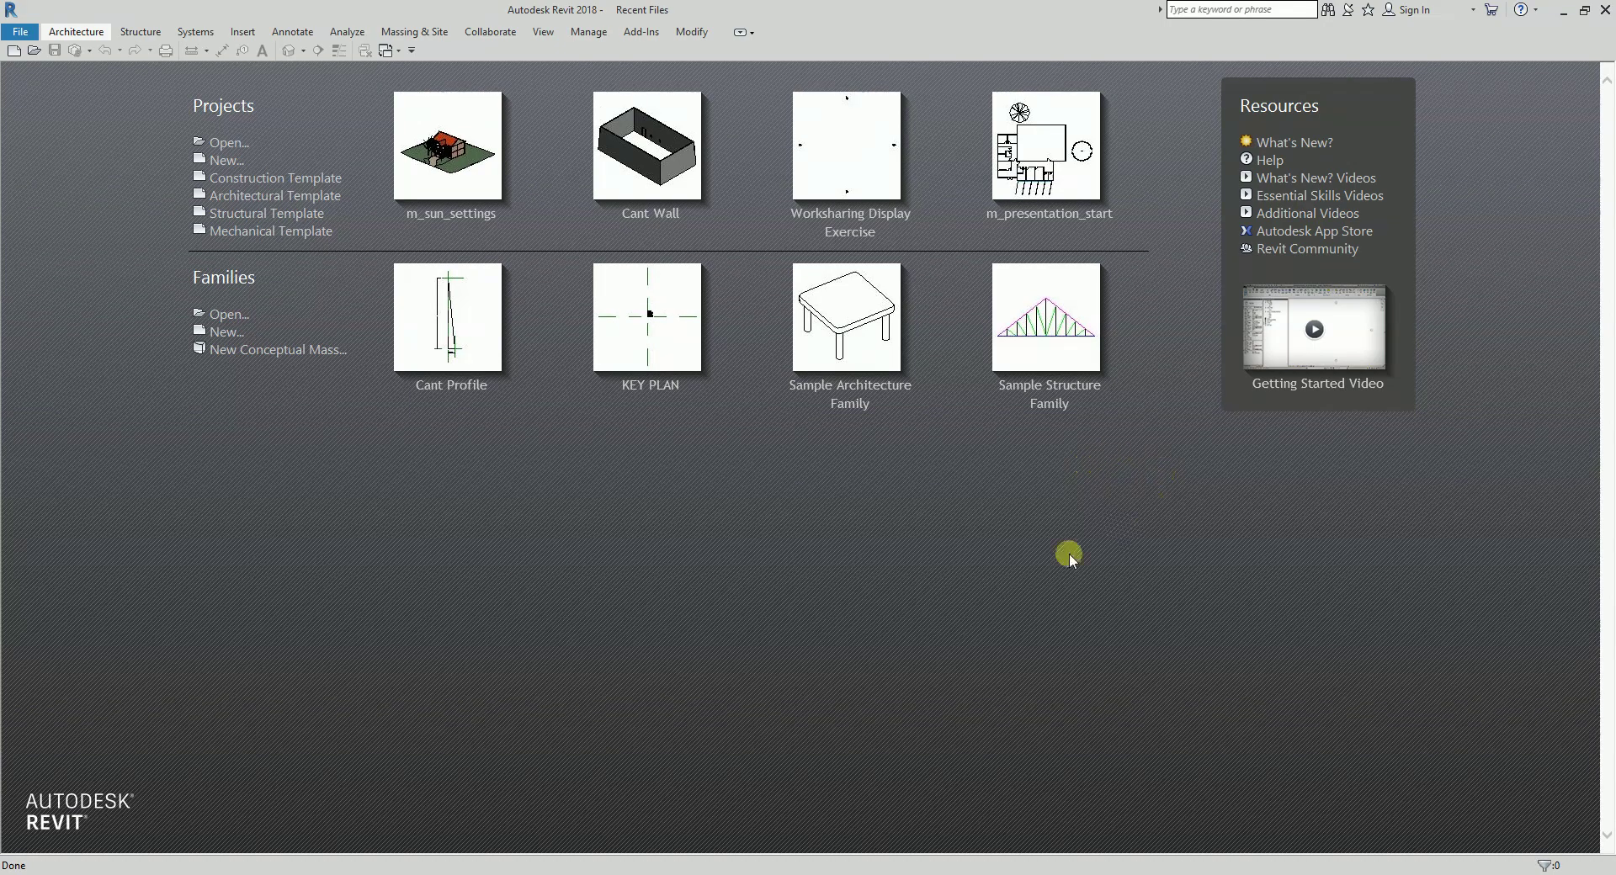
# - Open the recent m_sun_settings project
pyautogui.click(449, 161)
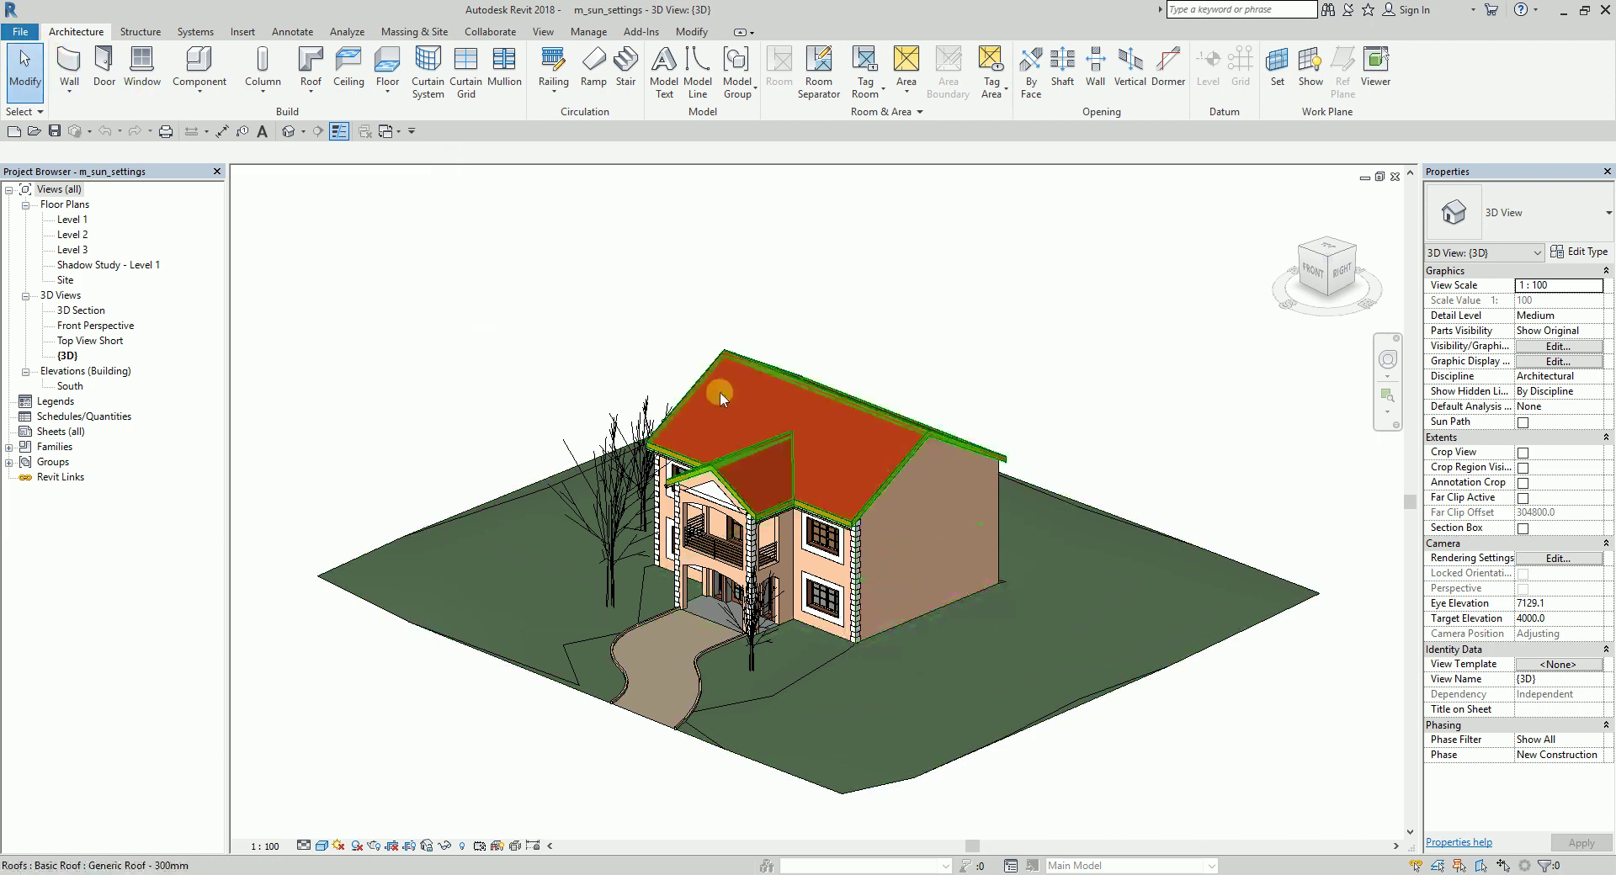
# - Browse the Revit sample files and preview the basic and advanced architectural (rac) sample projects
pyautogui.click(20, 33)
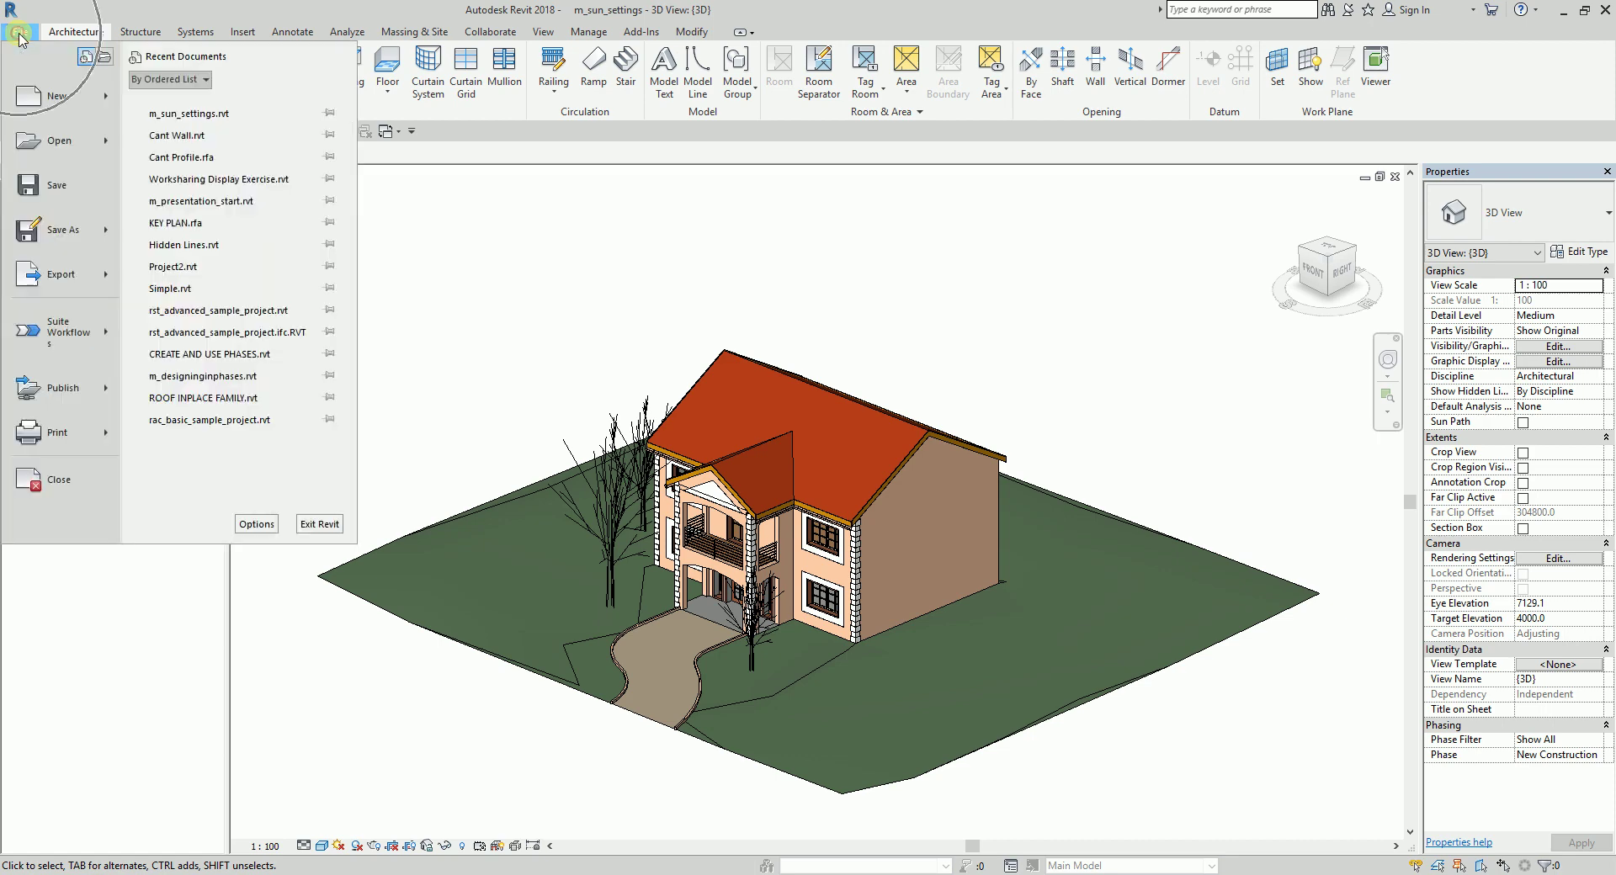
pyautogui.click(107, 145)
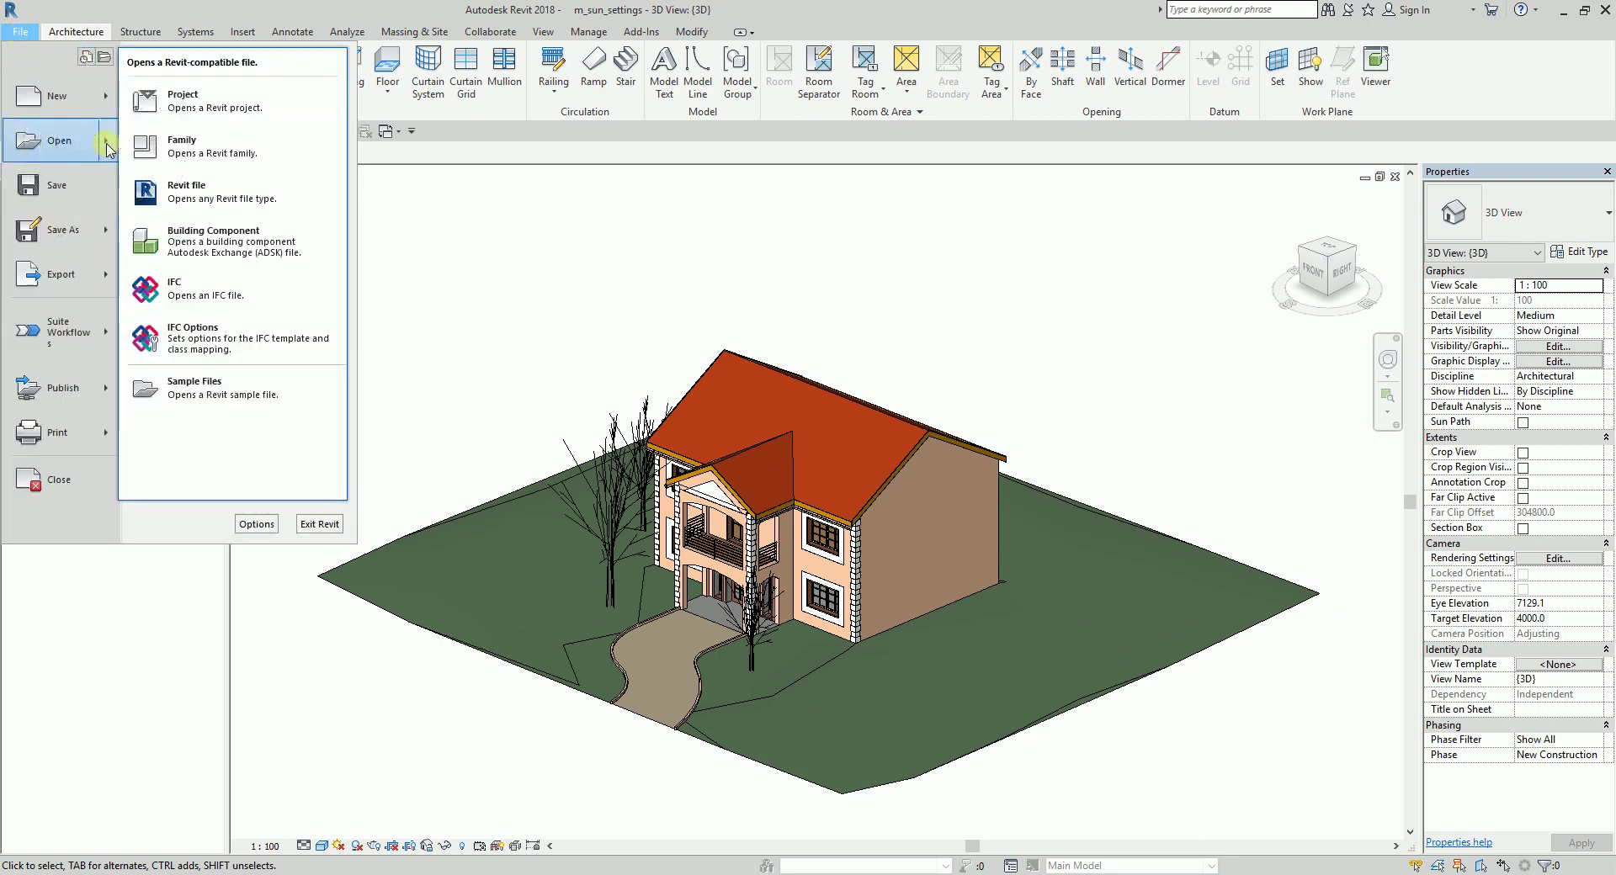
pyautogui.click(206, 393)
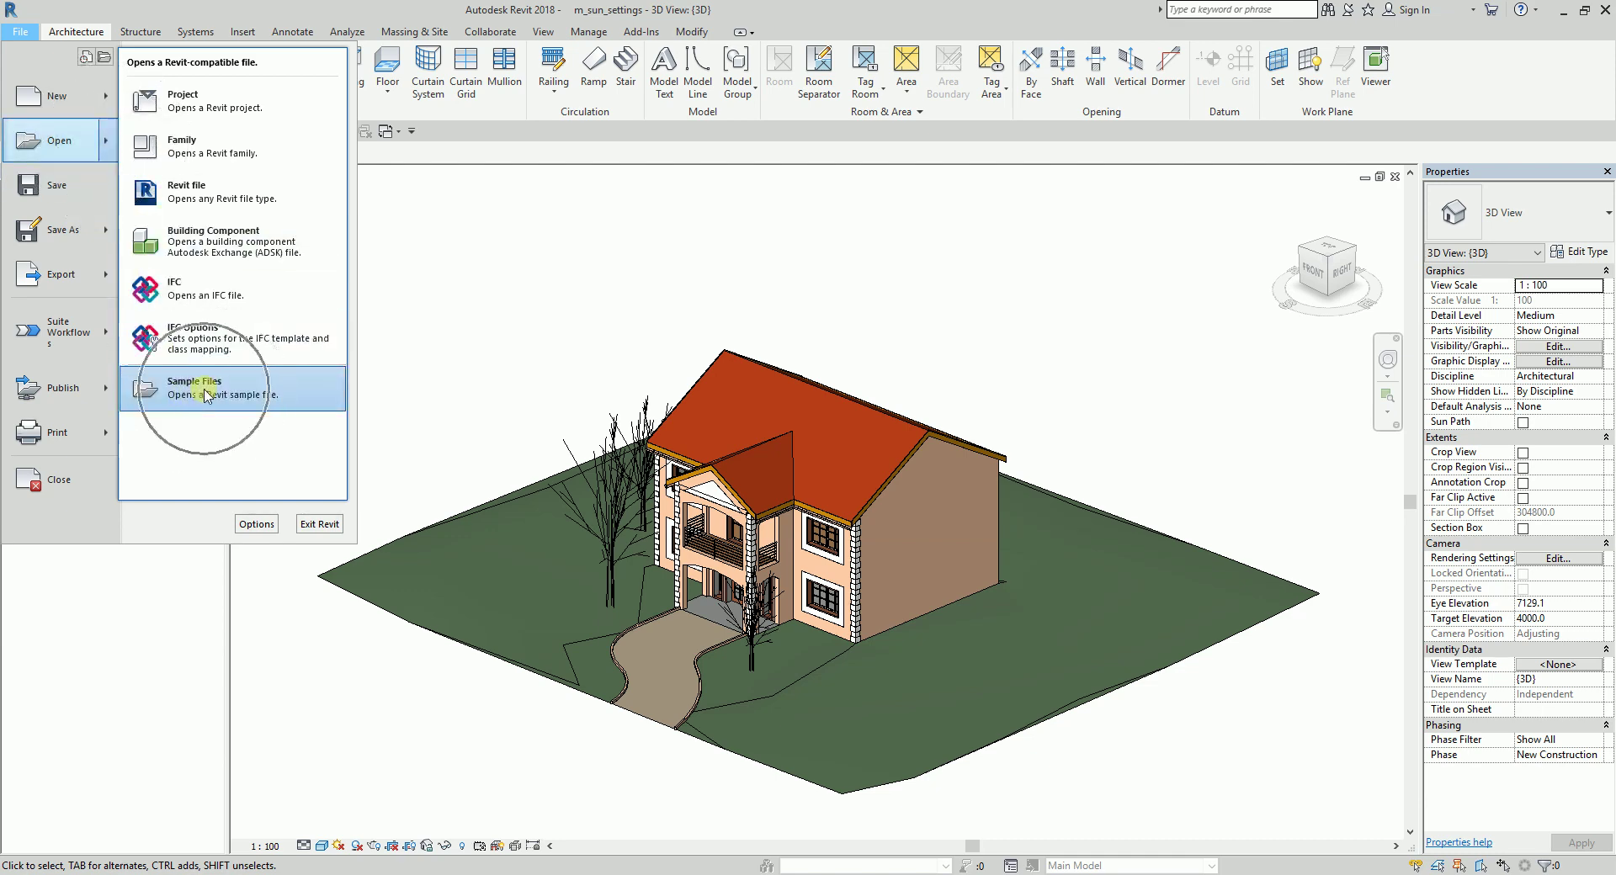
pyautogui.click(204, 389)
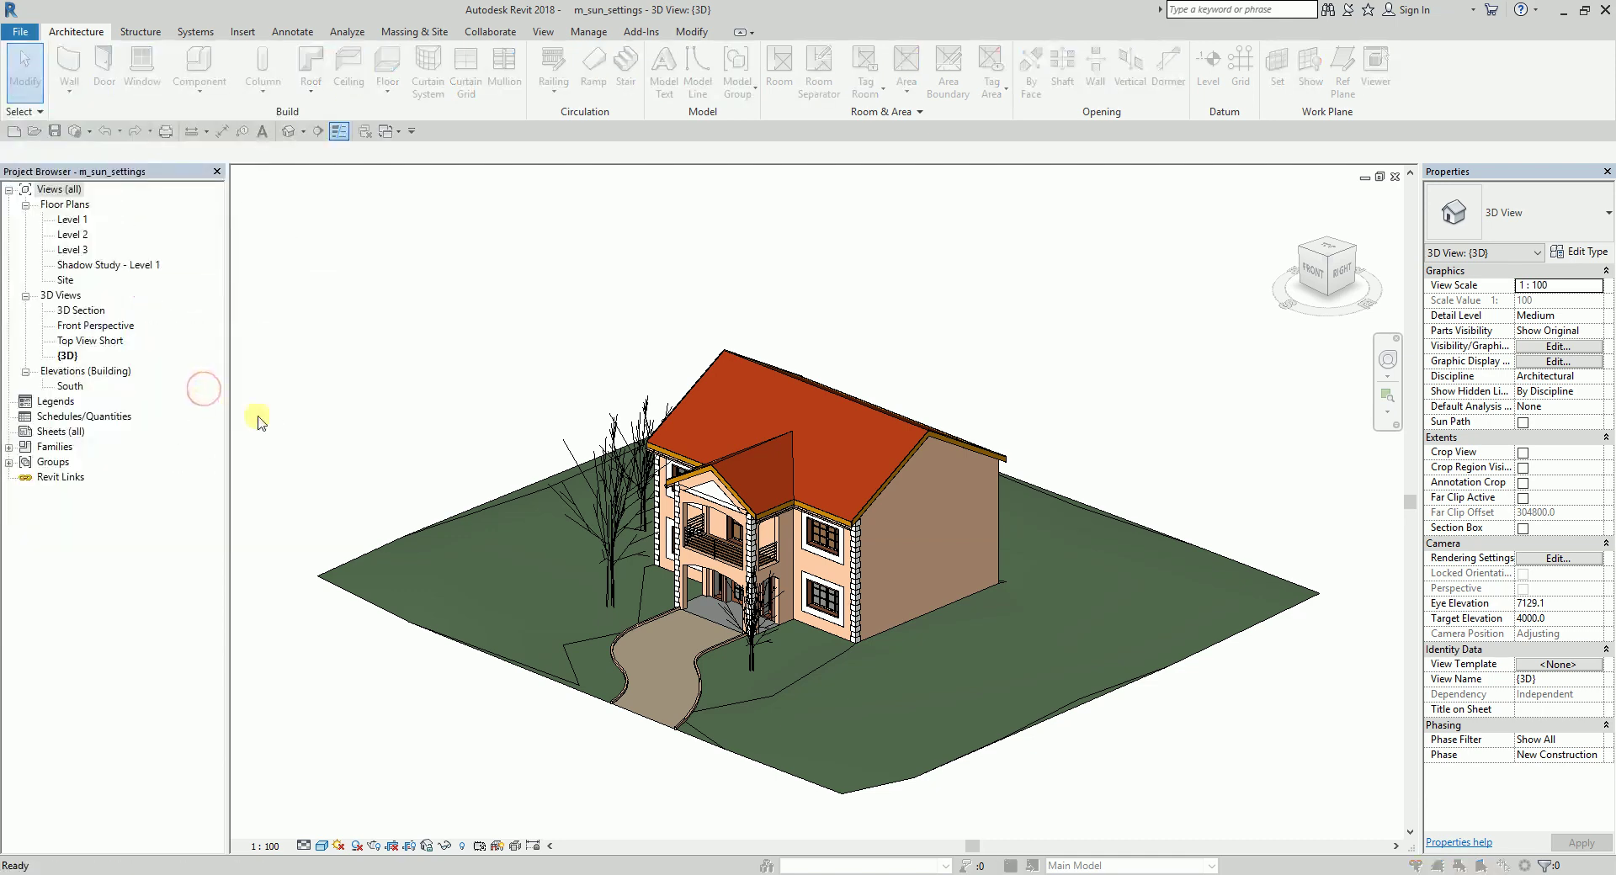
pyautogui.scroll(-1, 767, 337)
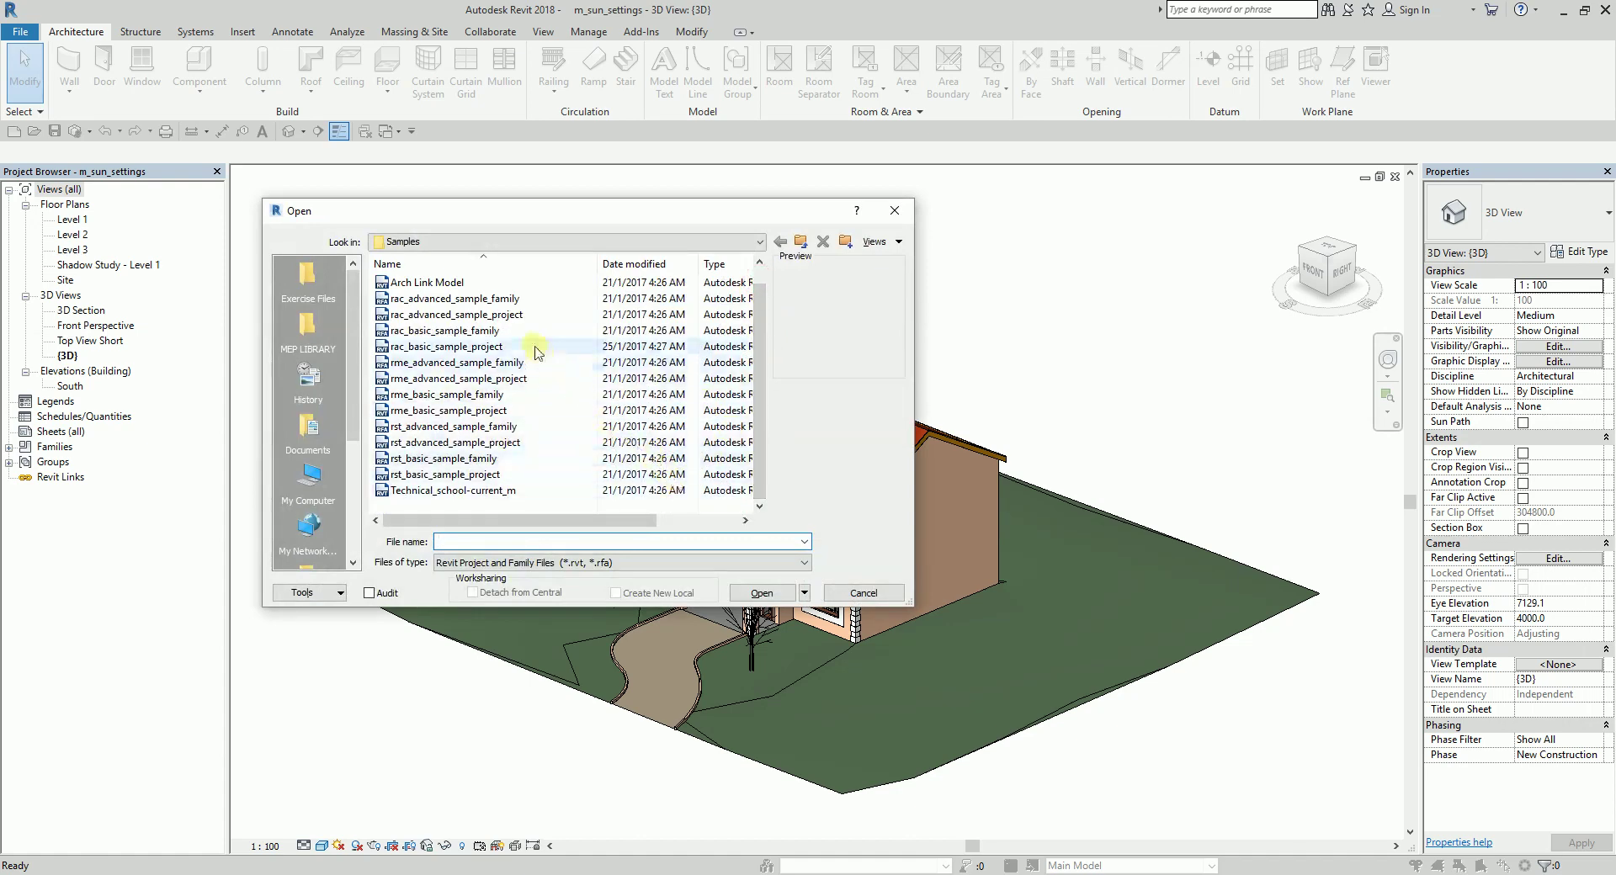
pyautogui.click(495, 298)
pyautogui.click(505, 316)
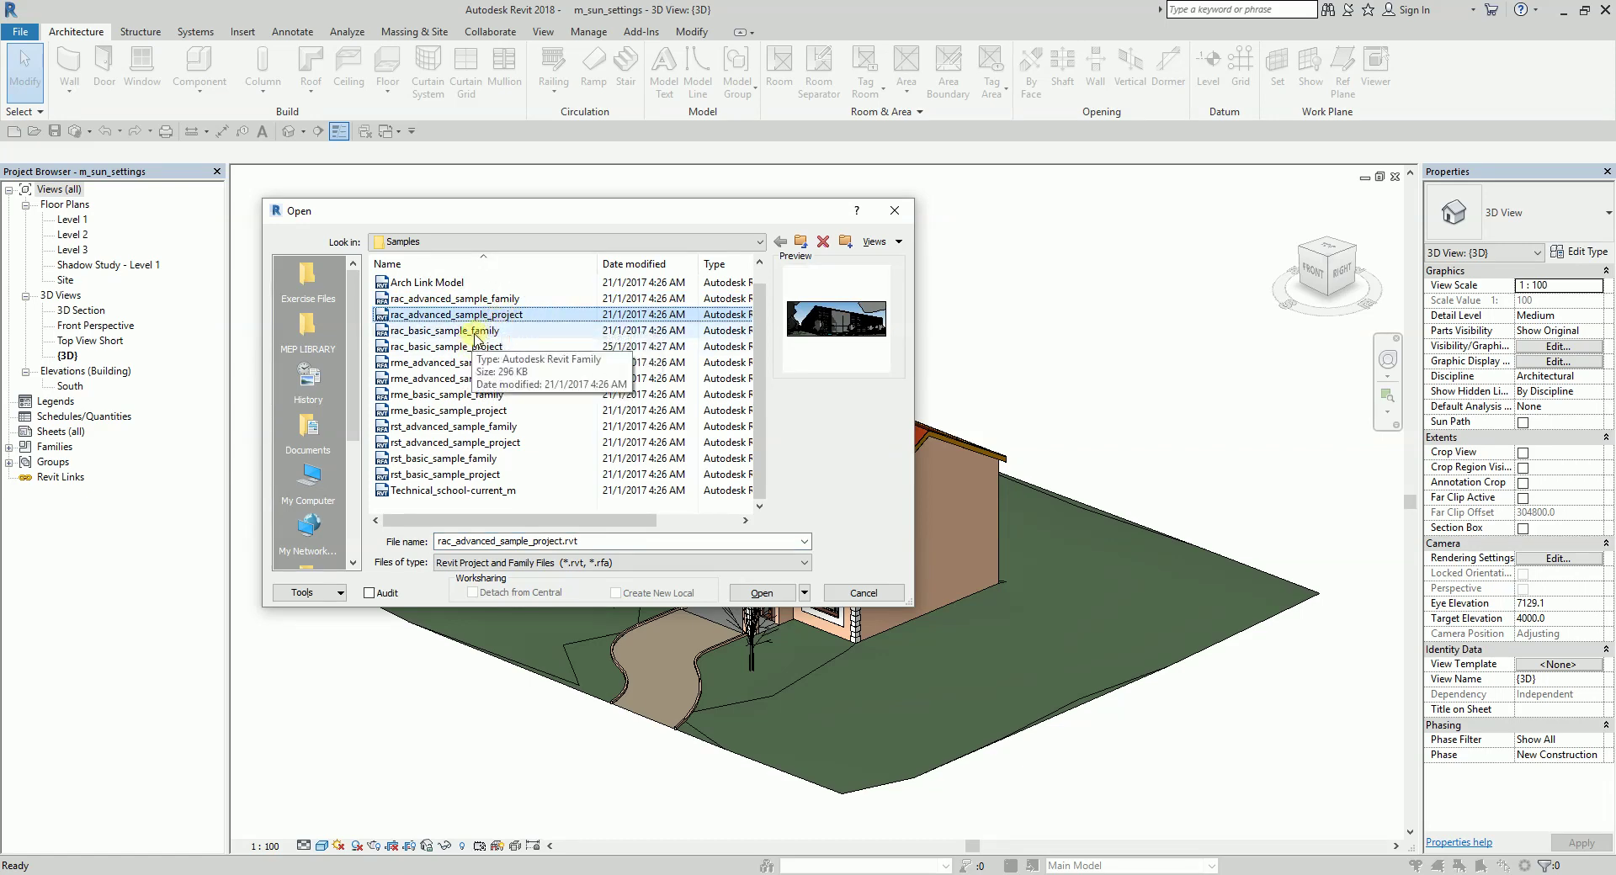
pyautogui.click(473, 348)
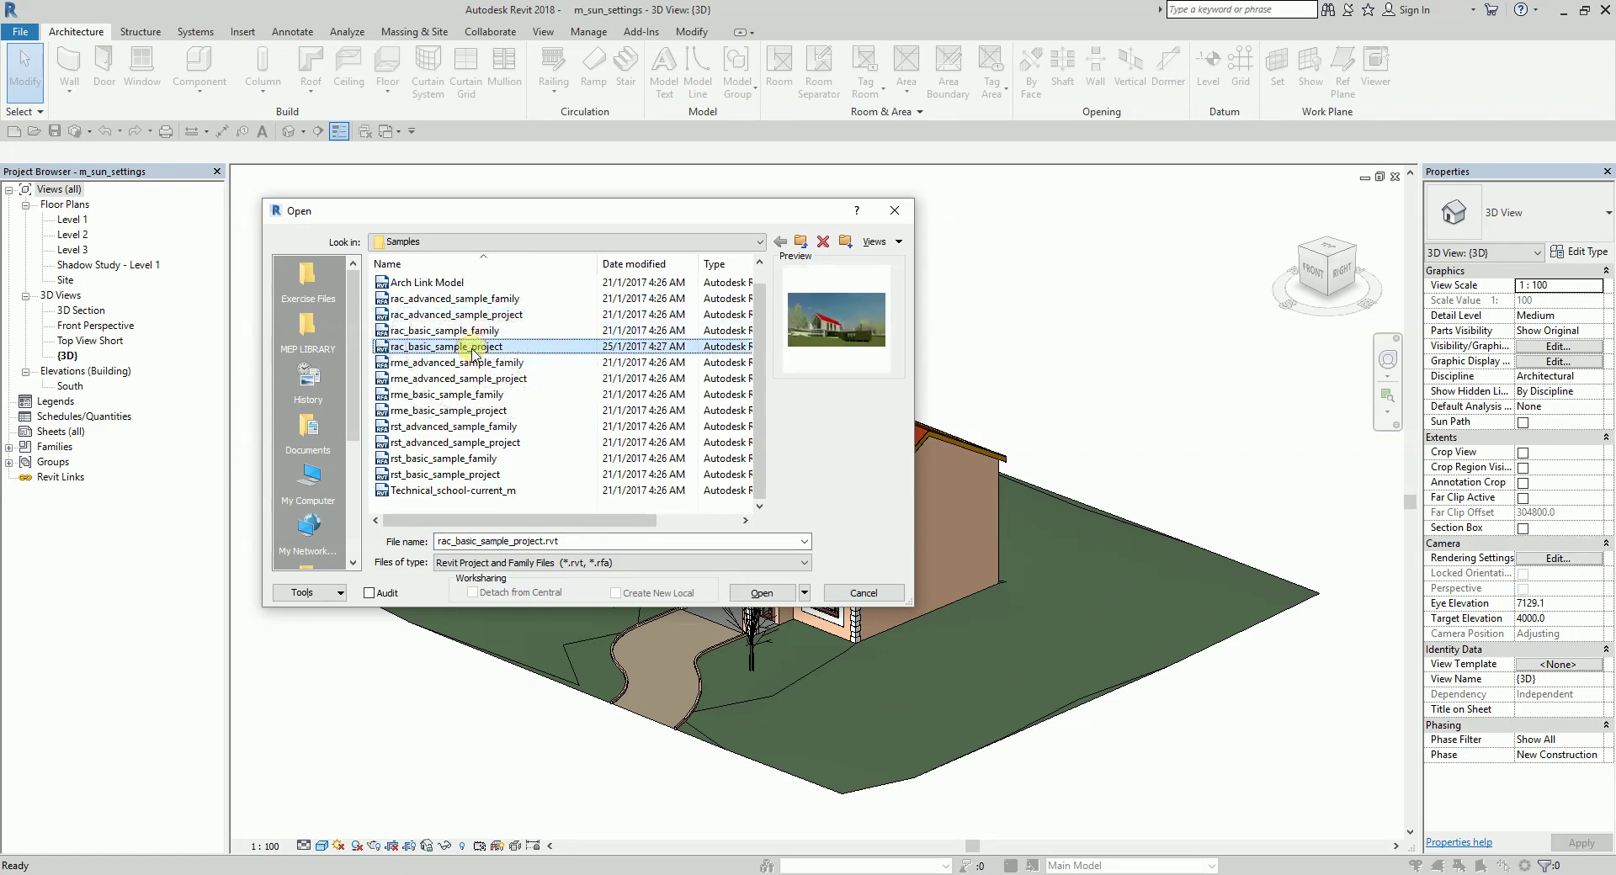
pyautogui.click(396, 317)
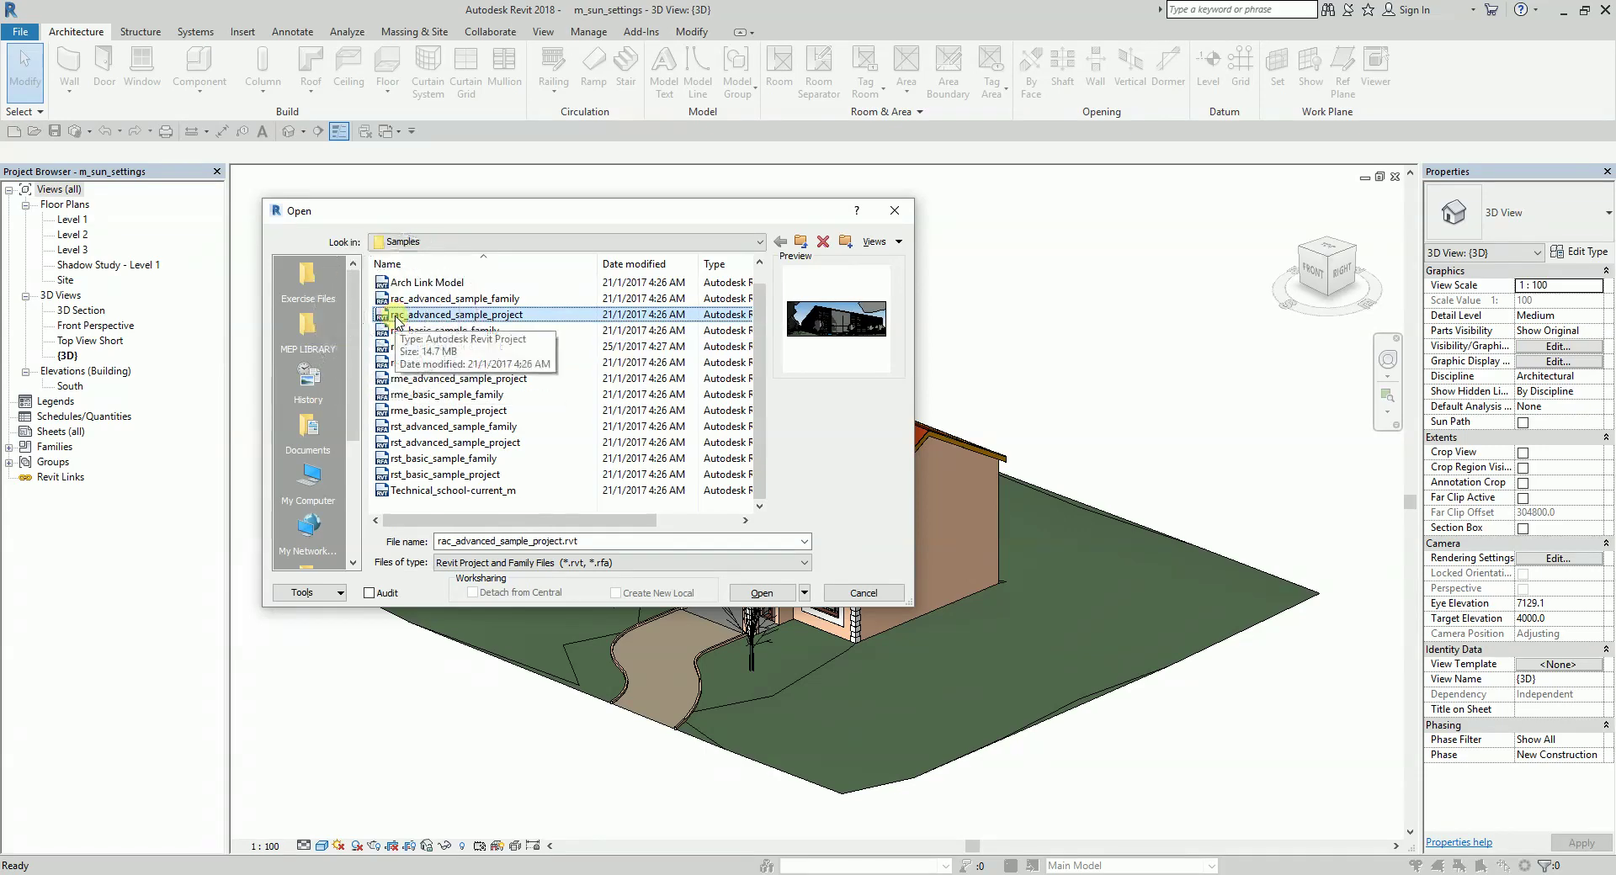
pyautogui.click(399, 348)
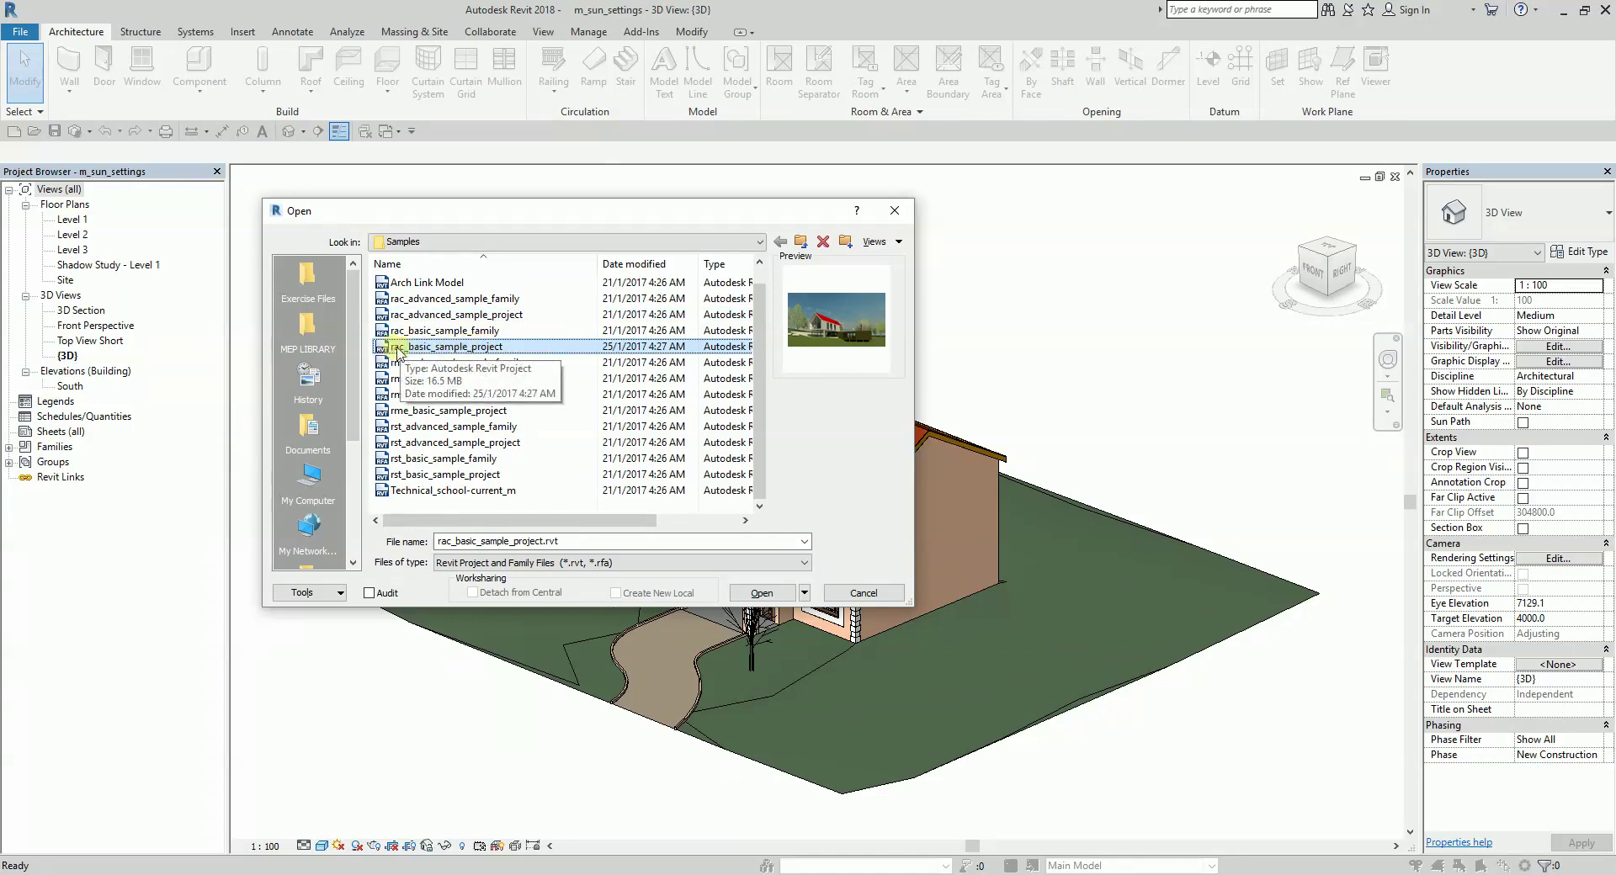
pyautogui.click(399, 315)
# - Preview the advanced and basic rme and rst sample projects, and leave the sample files without opening one
pyautogui.click(405, 364)
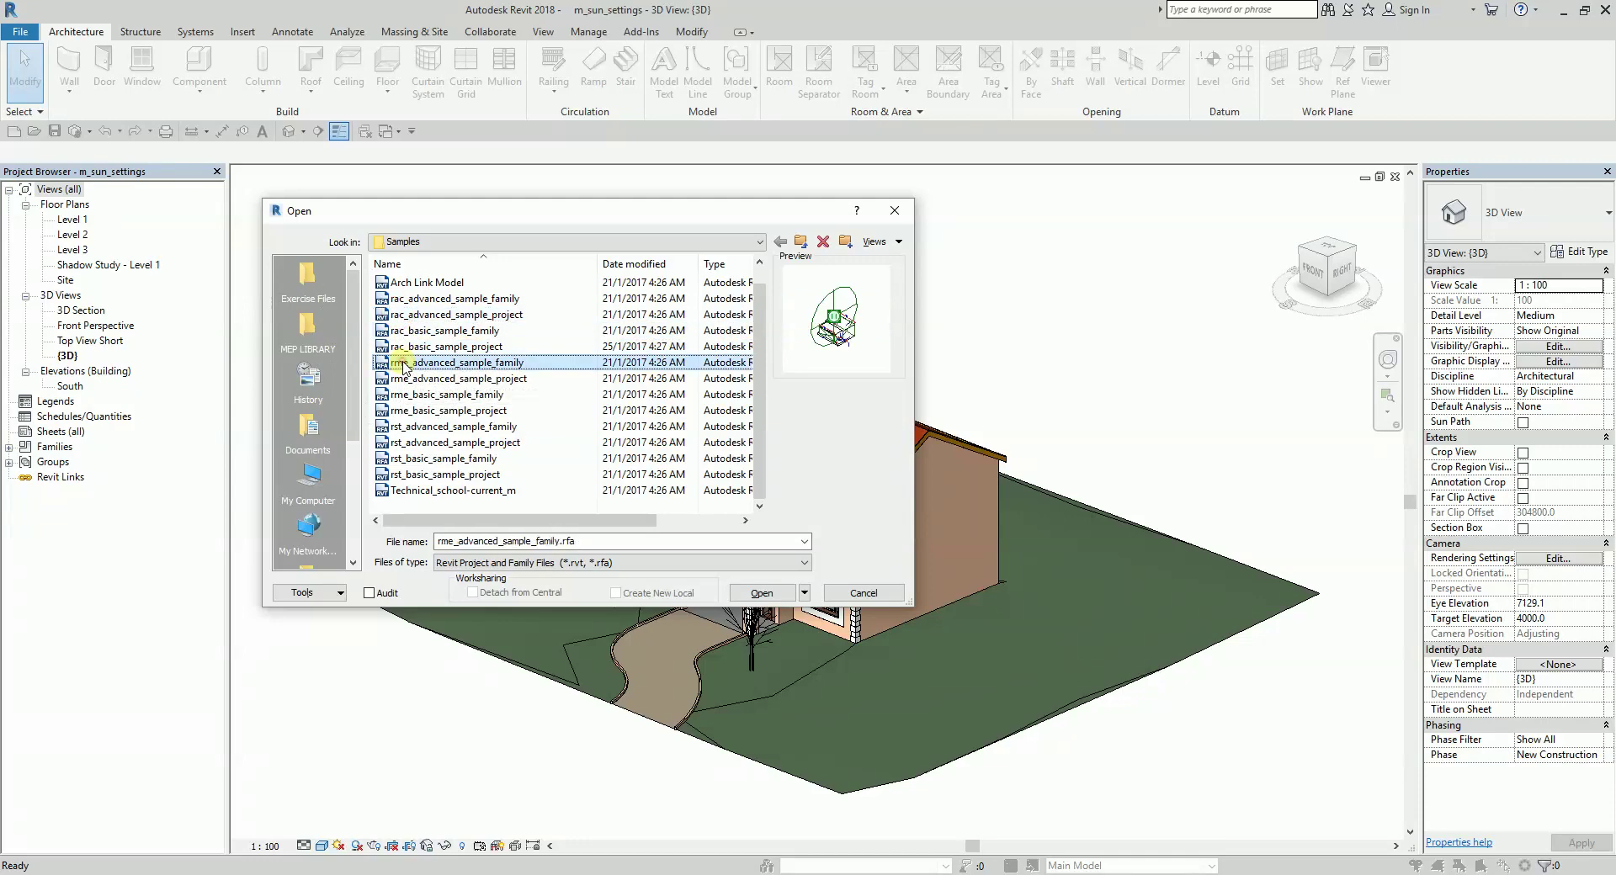
pyautogui.click(398, 379)
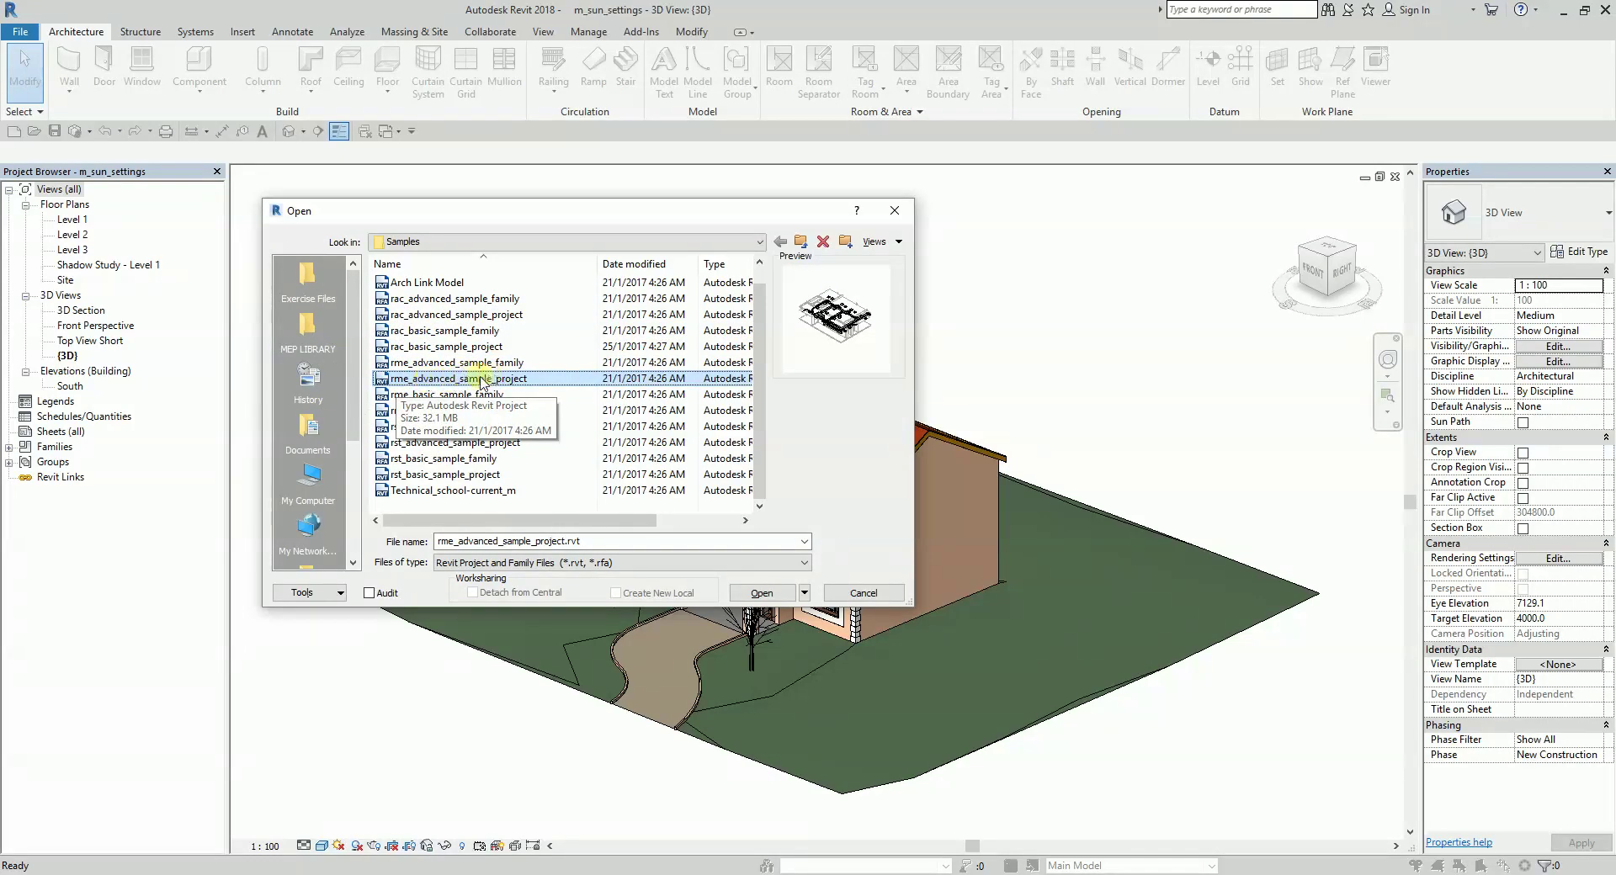
pyautogui.click(397, 412)
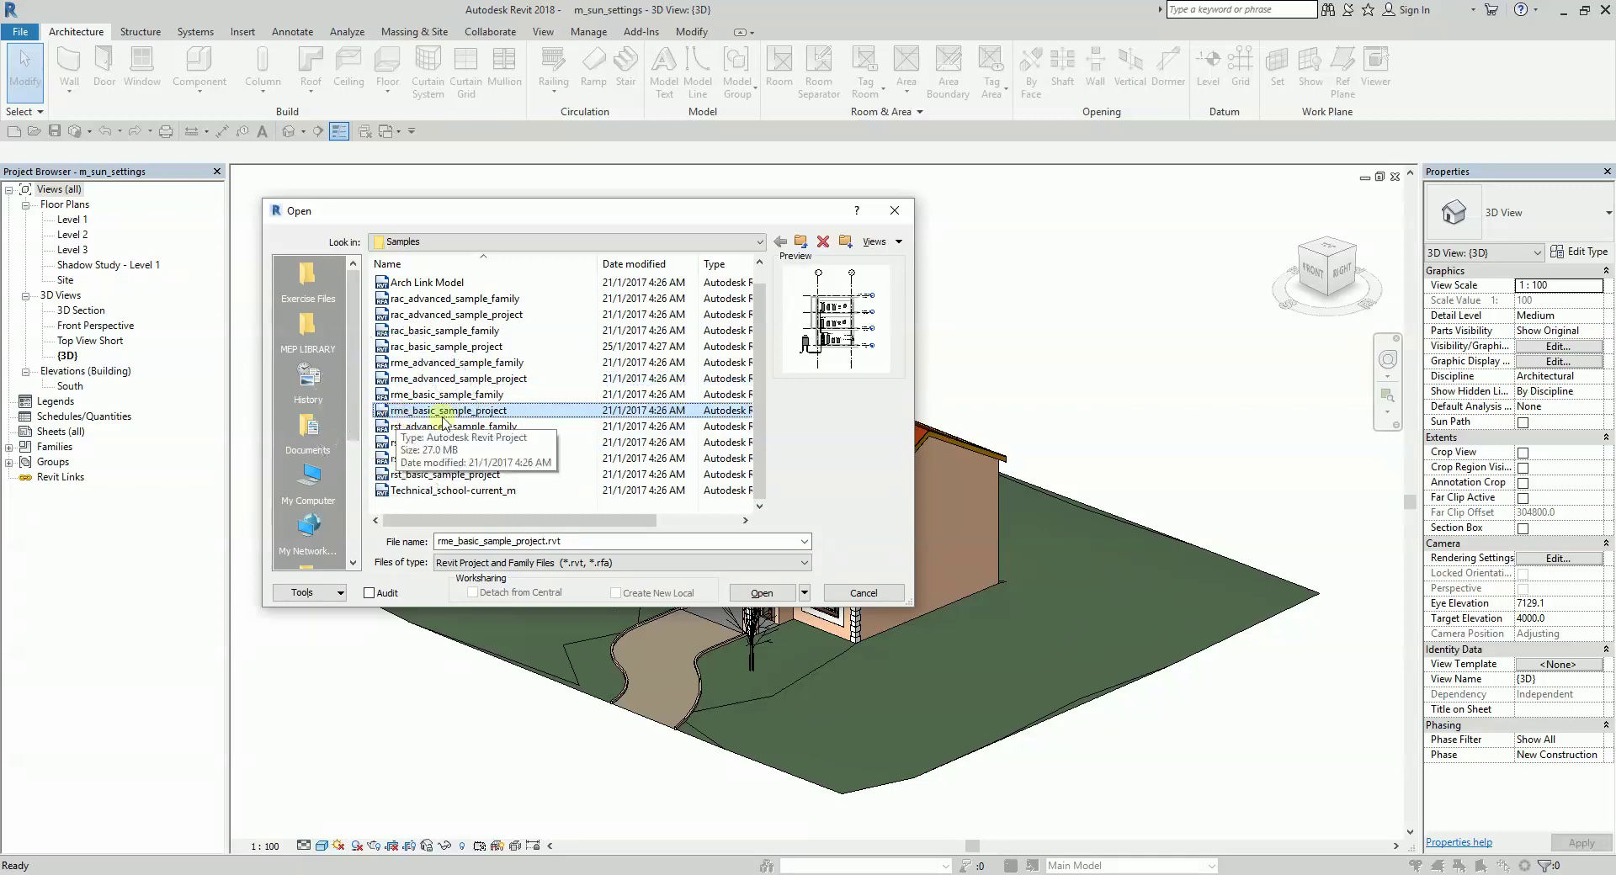
pyautogui.click(396, 428)
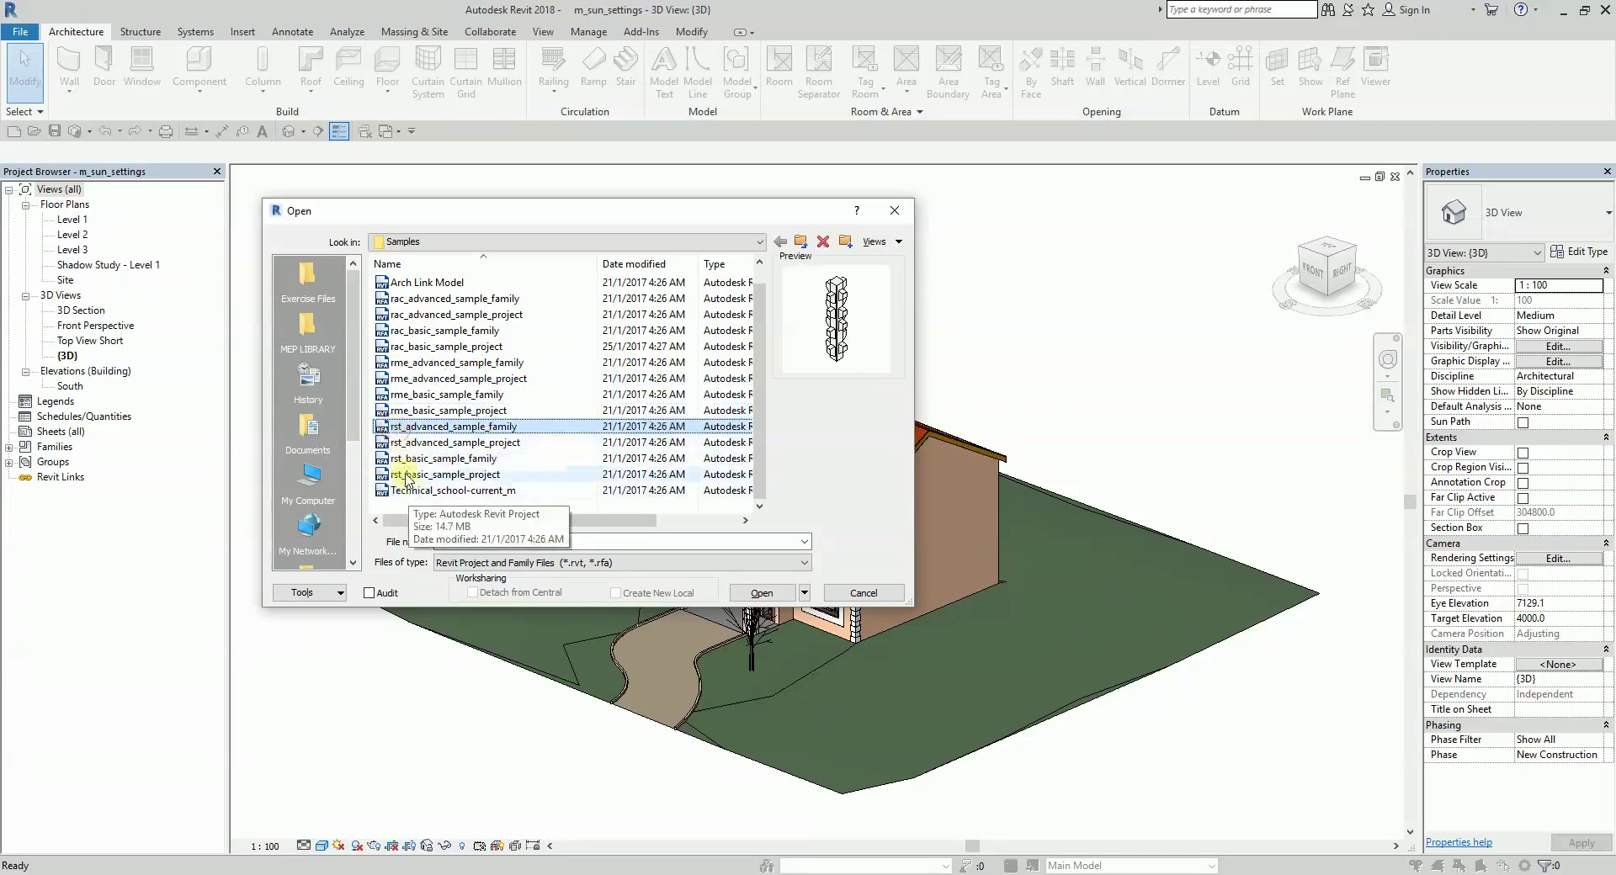
pyautogui.click(396, 445)
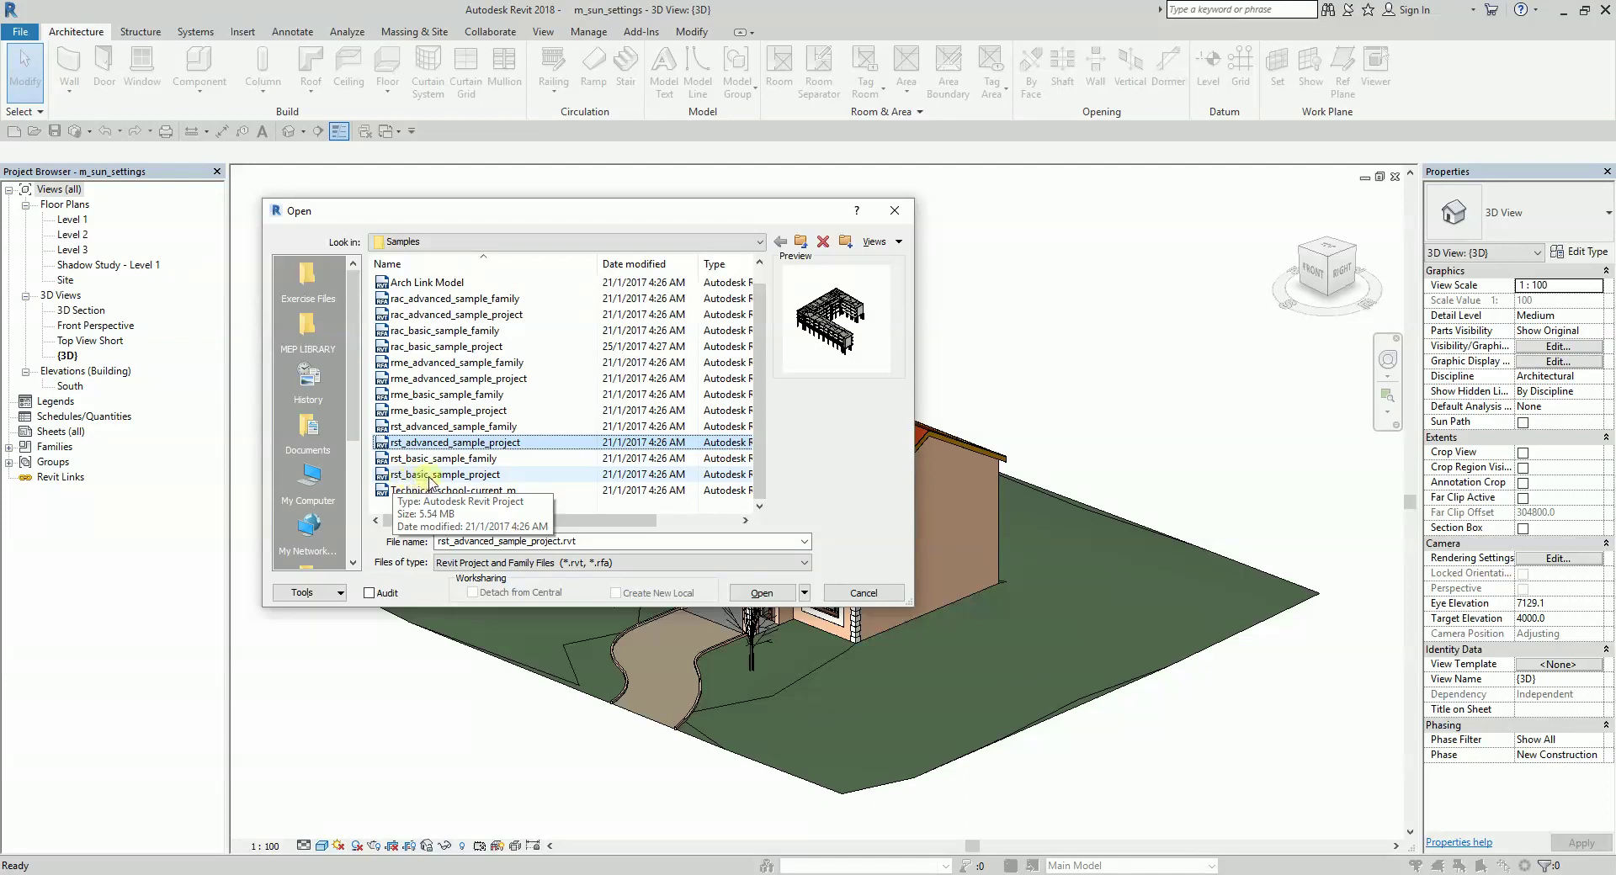
pyautogui.click(425, 475)
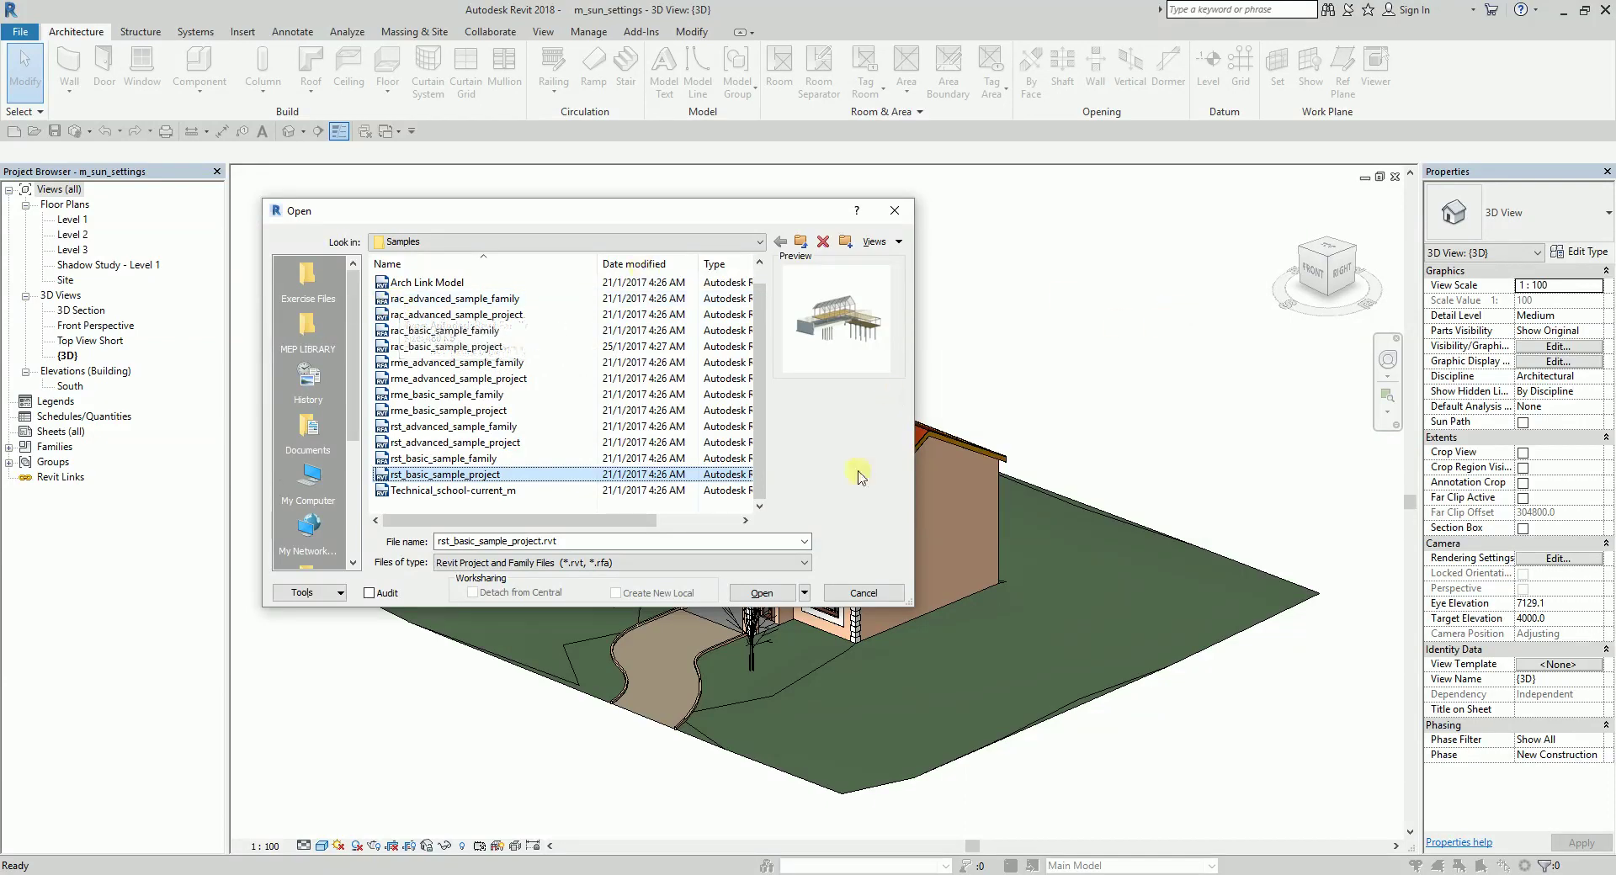
pyautogui.click(863, 593)
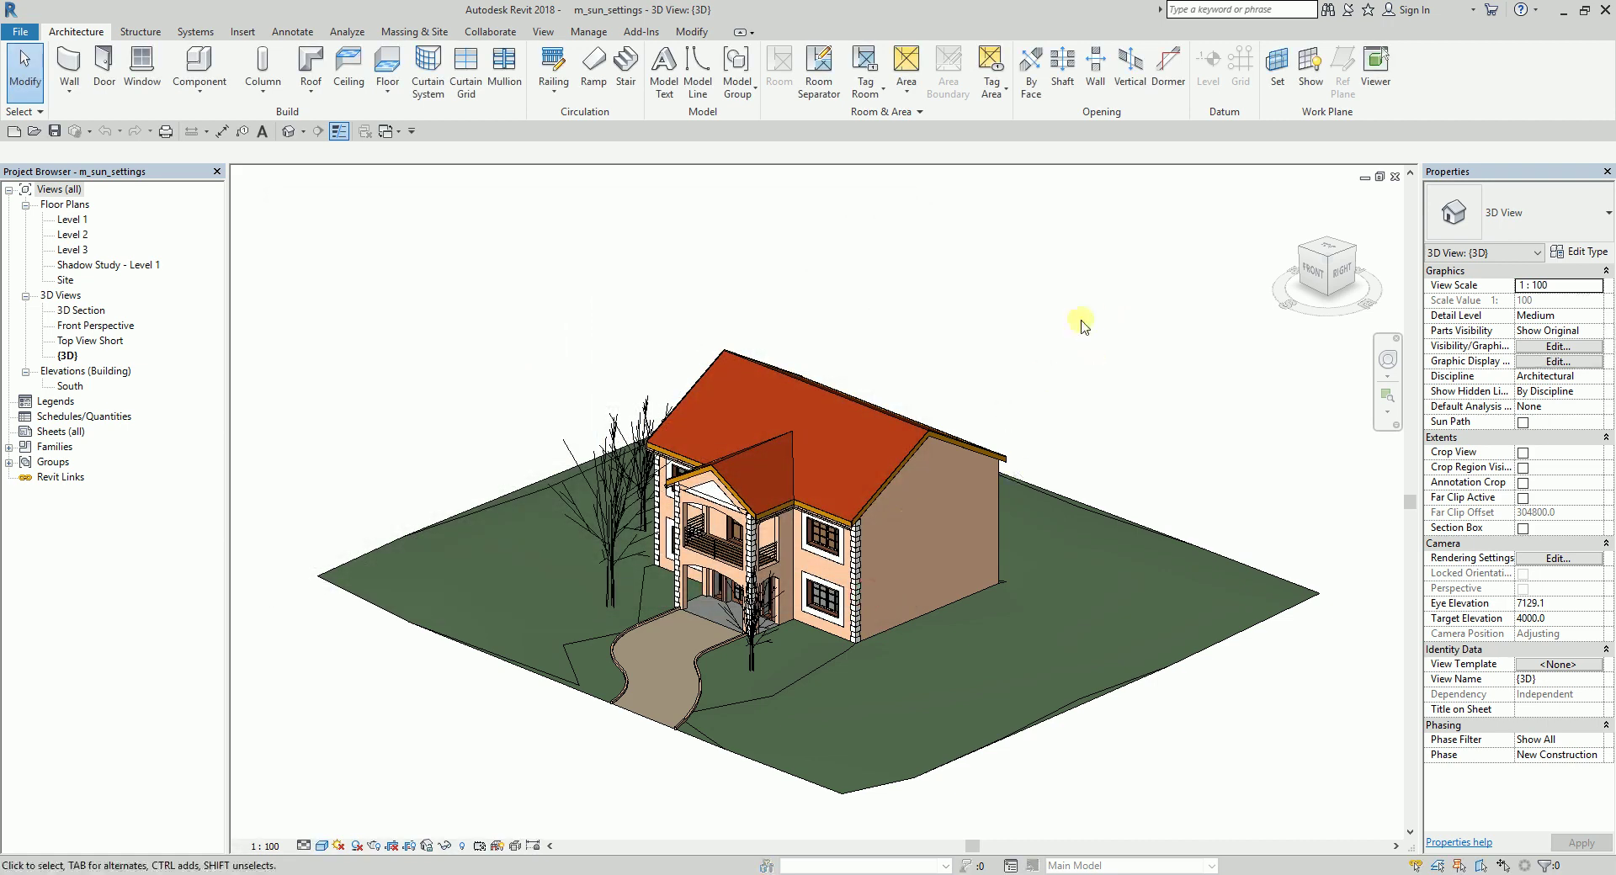
# - Open the Shadow Study - Level 1 floor plan, turn on shadows and inspect the shadow at the front window
pyautogui.moveTo(1083, 317); pyautogui.dragTo(1060, 294, button='middle')
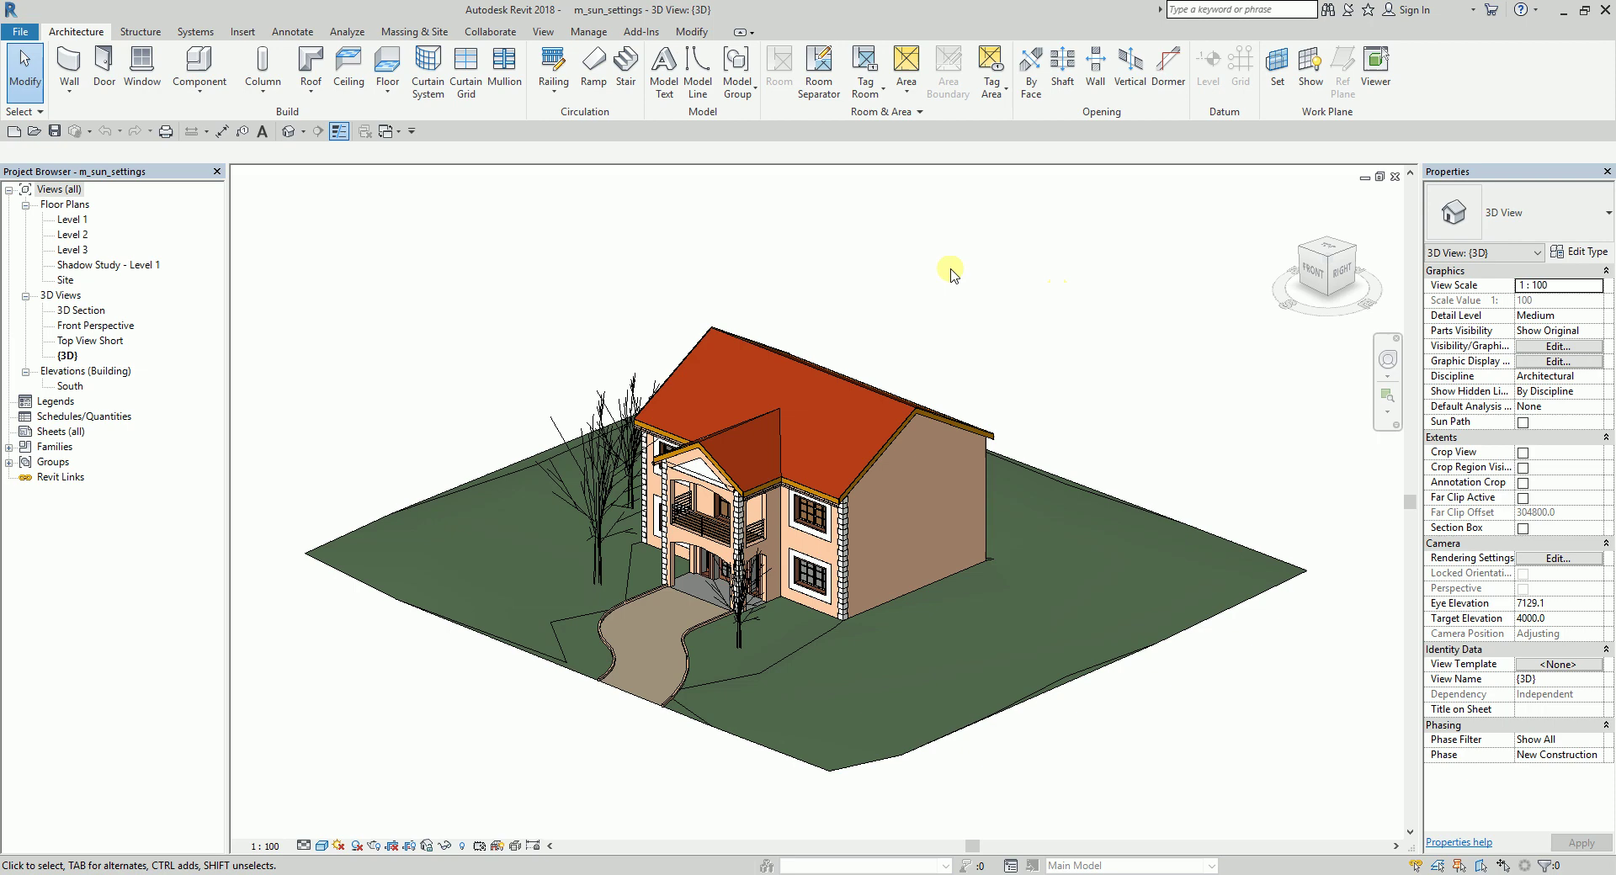
pyautogui.doubleClick(114, 268)
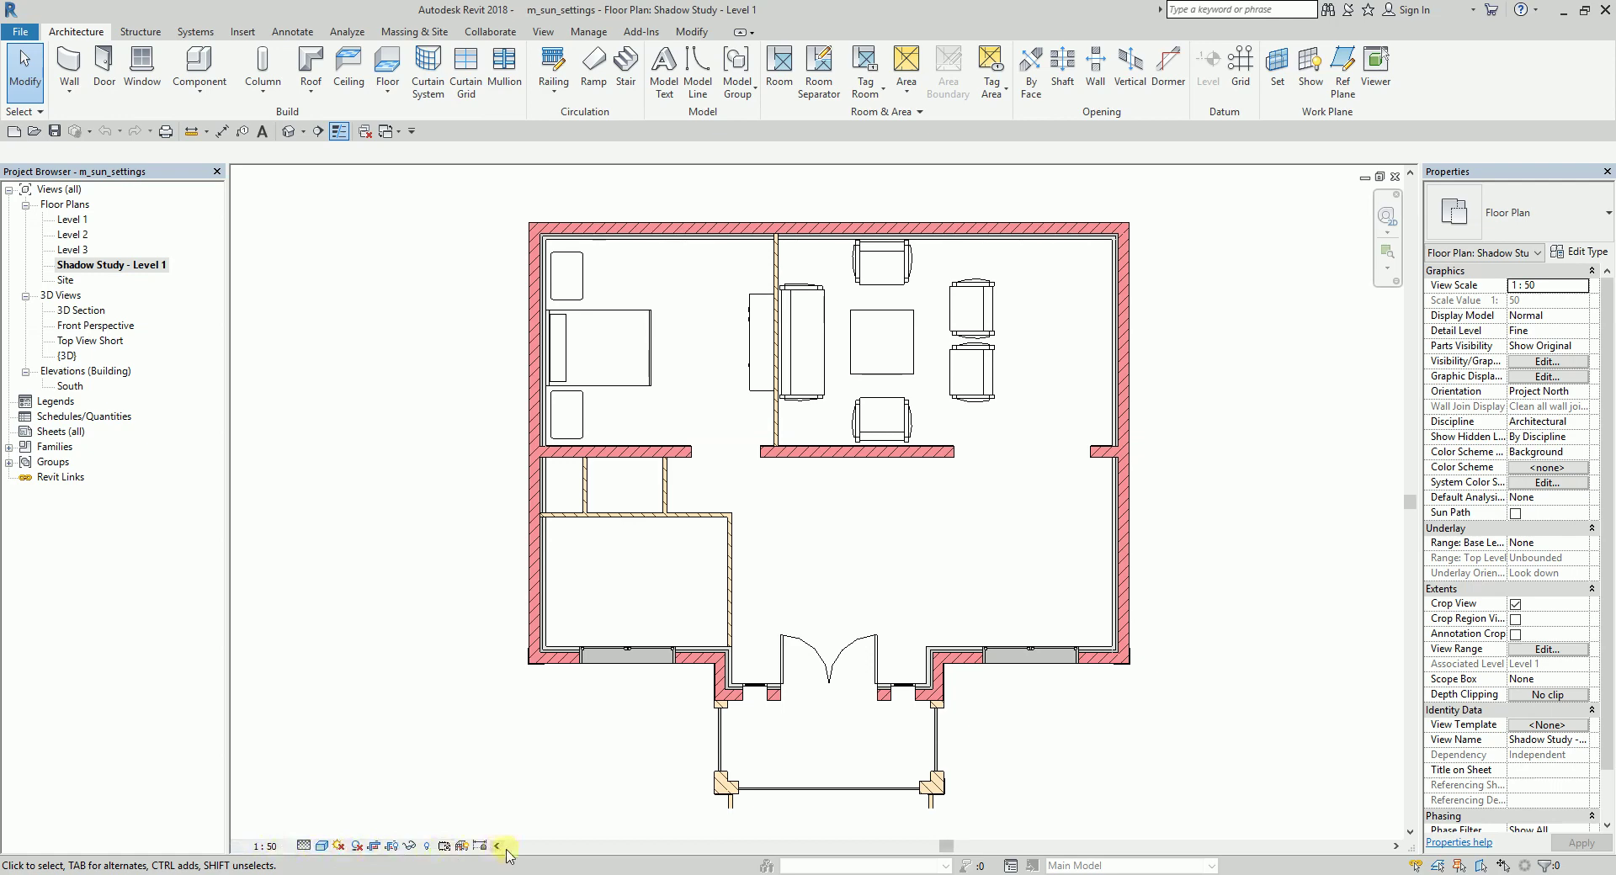
pyautogui.click(357, 848)
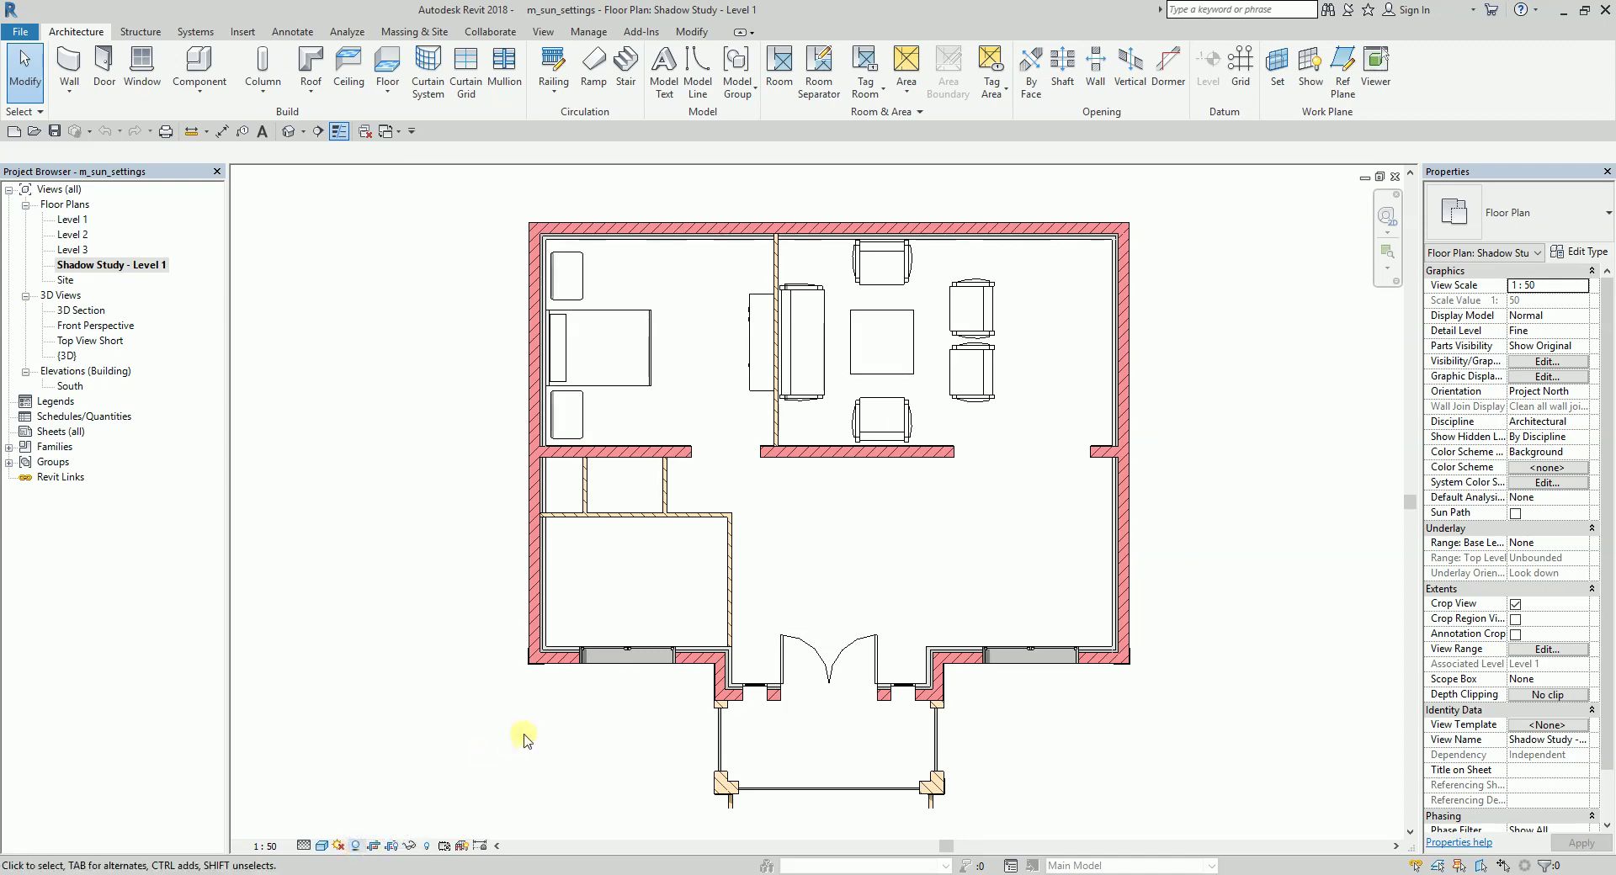
pyautogui.scroll(6, 573, 694)
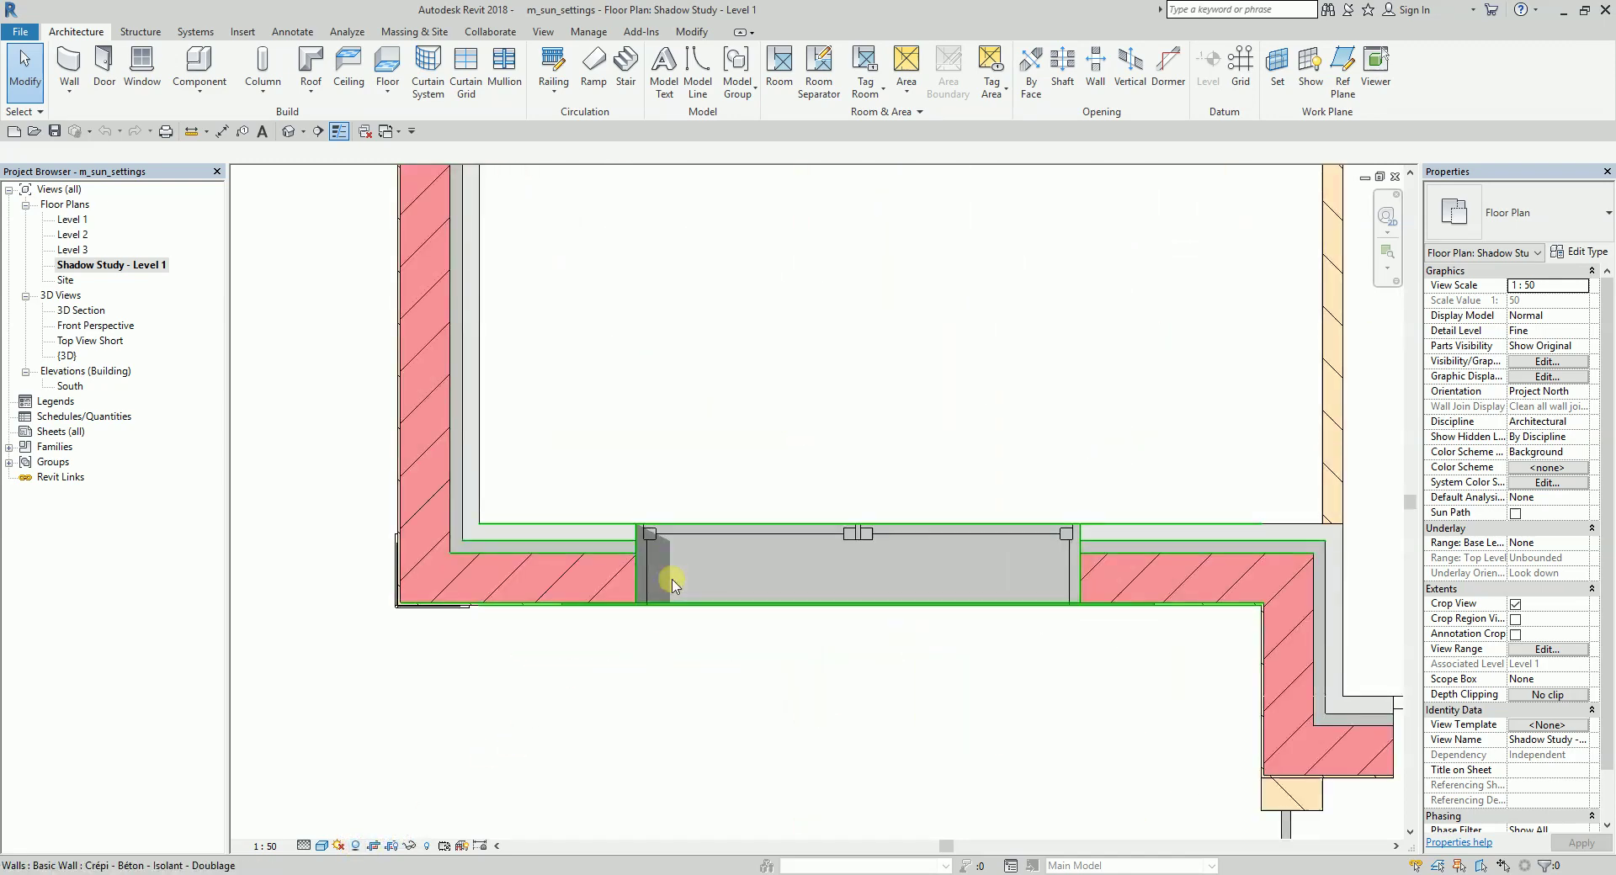
pyautogui.scroll(-5, 779, 684)
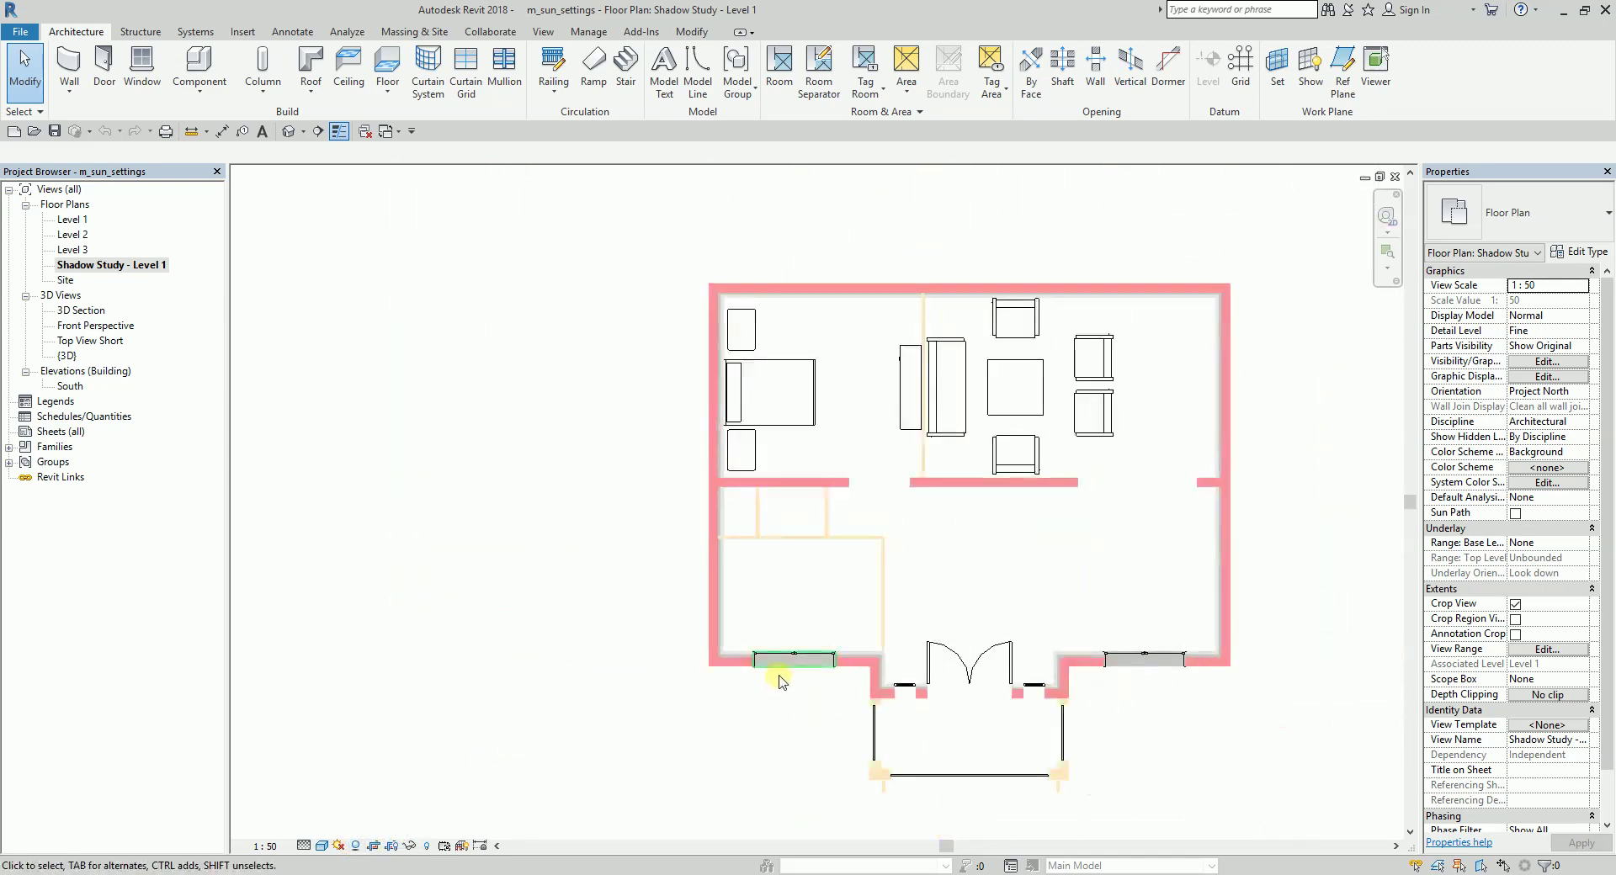
pyautogui.moveTo(966, 606)
pyautogui.mouseDown(button='middle')
pyautogui.moveTo(812, 480)
pyautogui.moveTo(837, 507)
pyautogui.mouseUp(button='middle')
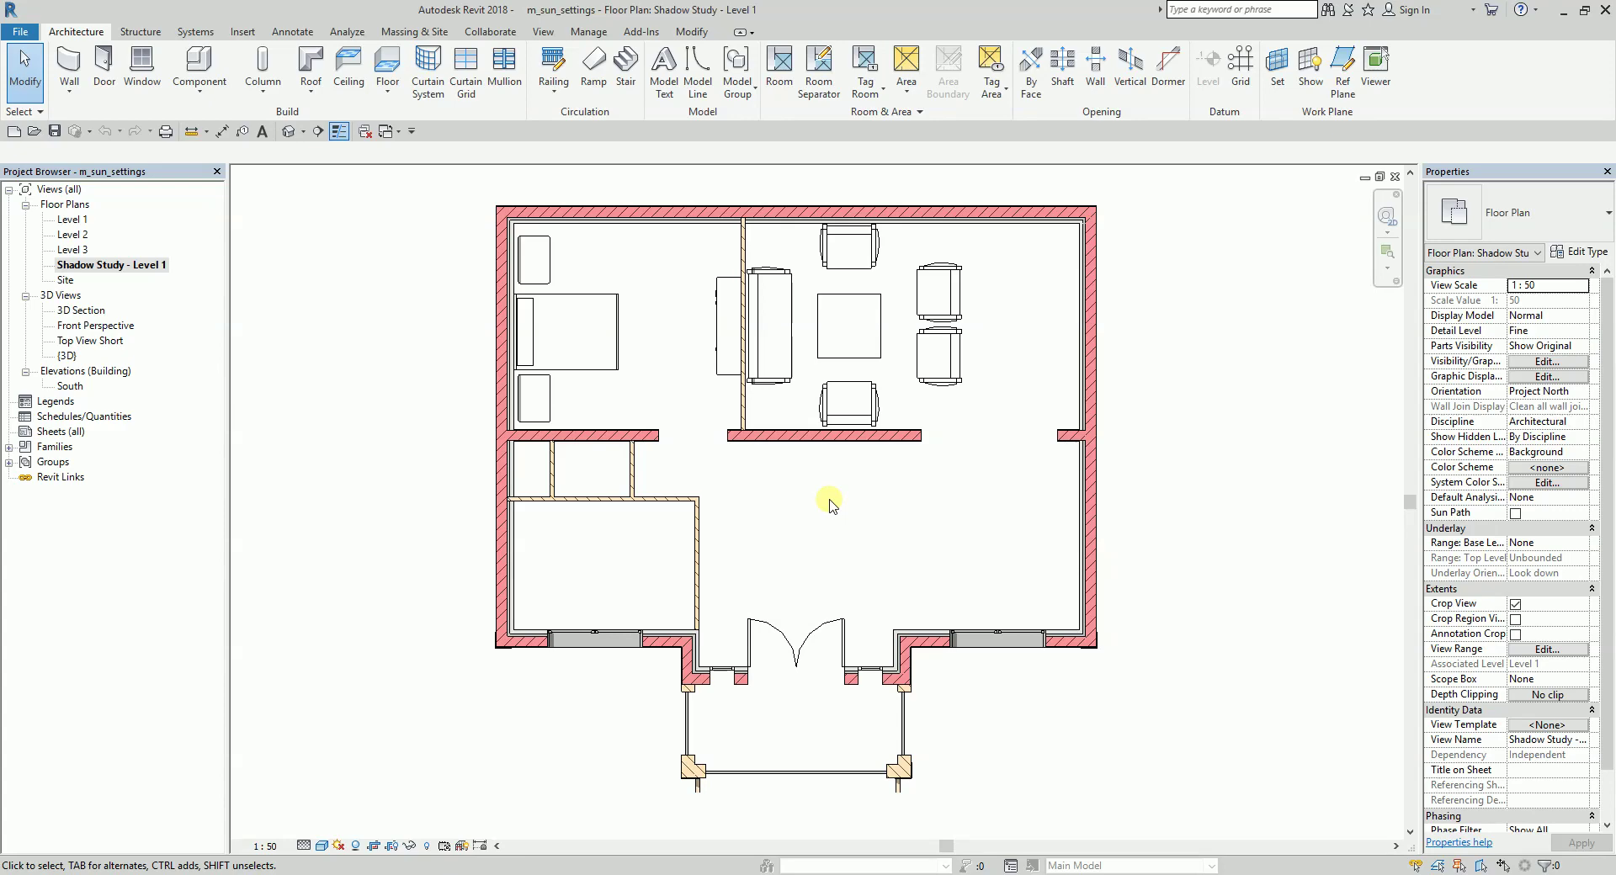
# - Open the floor plan's sun settings, compare the solar study types and select the Still study
pyautogui.click(339, 846)
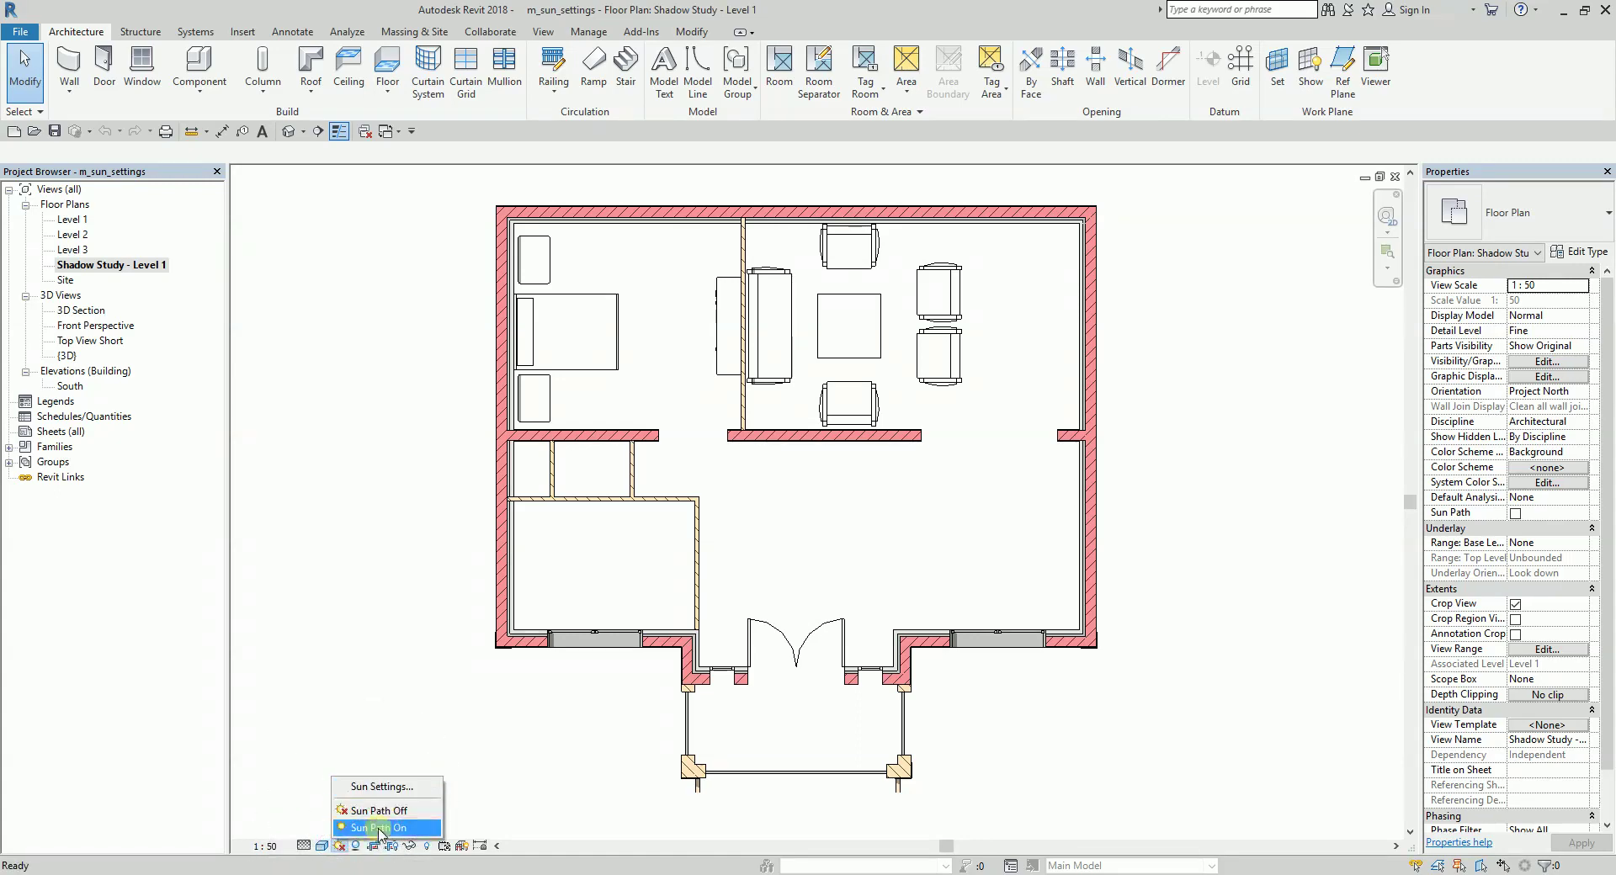
pyautogui.press('ctrl')
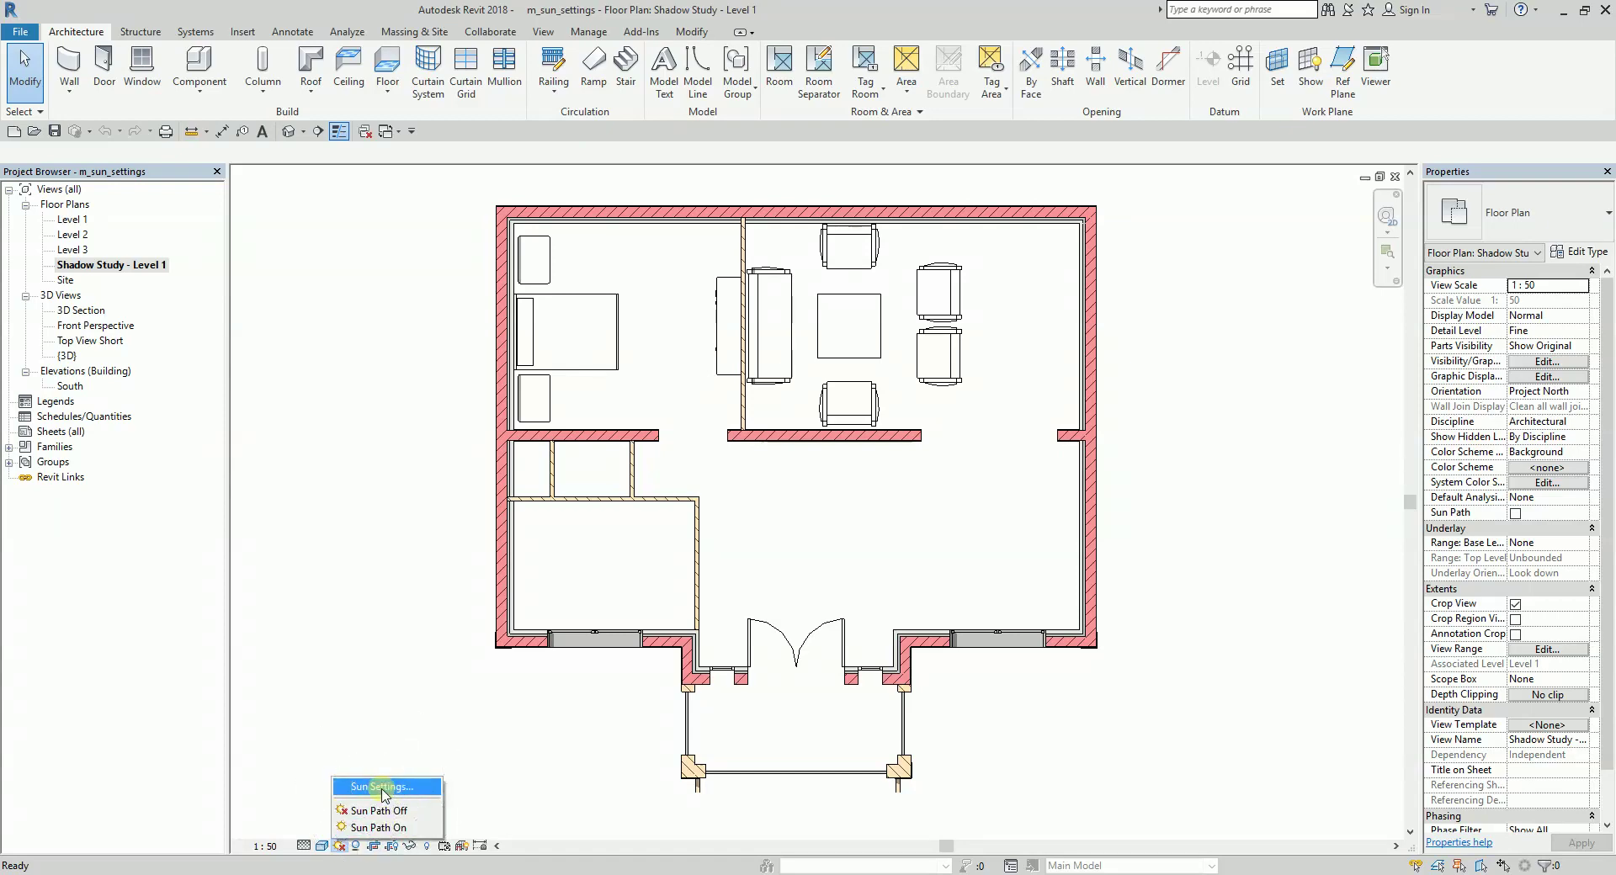
pyautogui.click(383, 788)
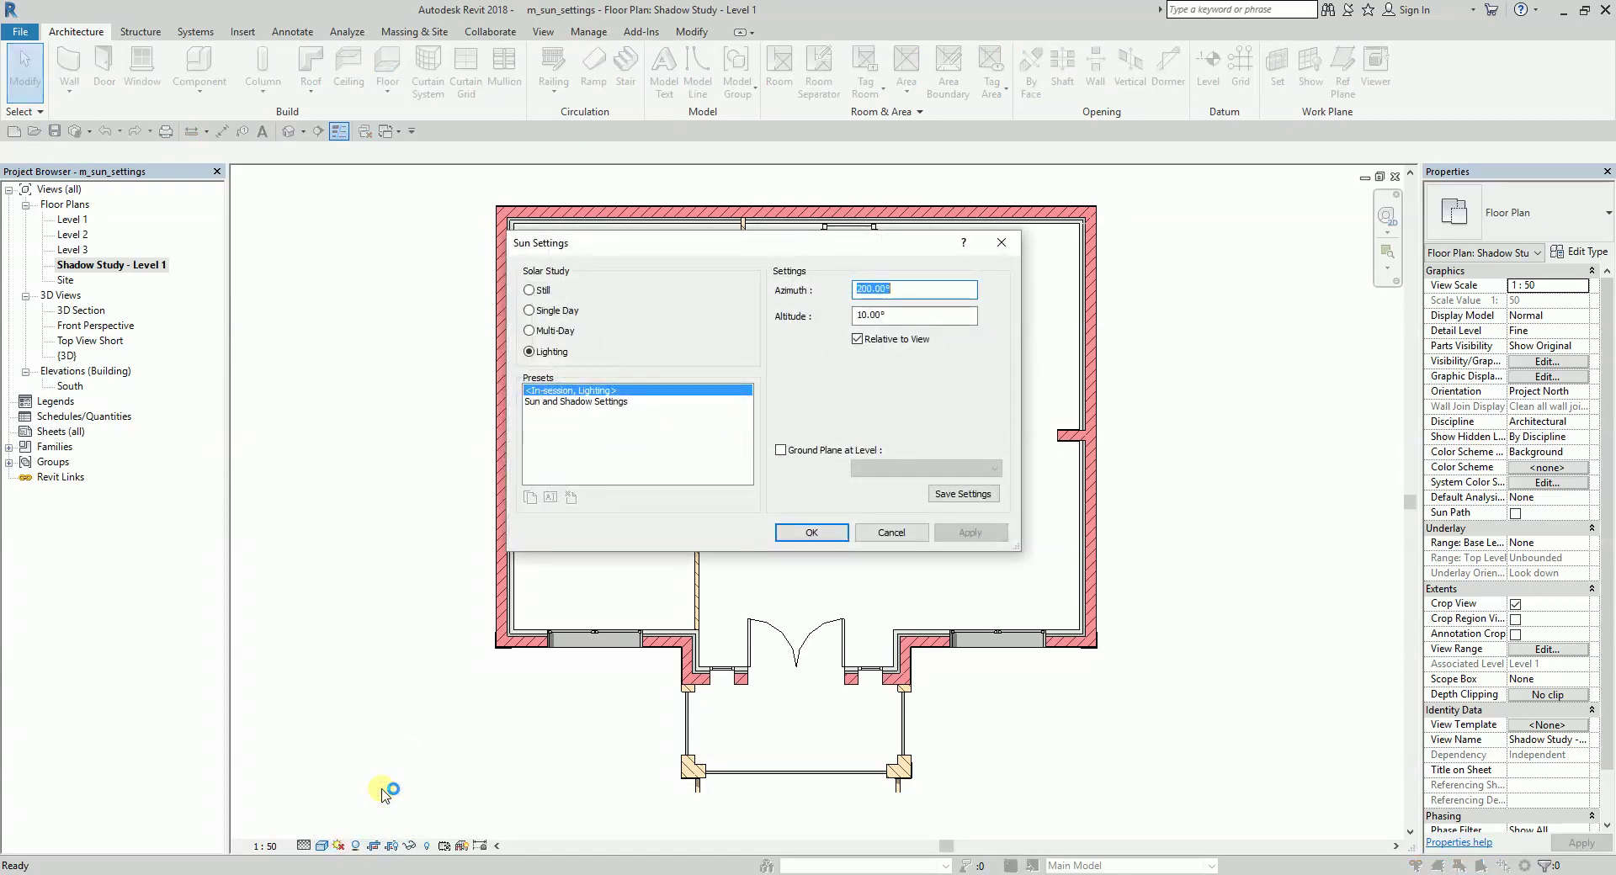
pyautogui.press('ctrl')
pyautogui.click(529, 291)
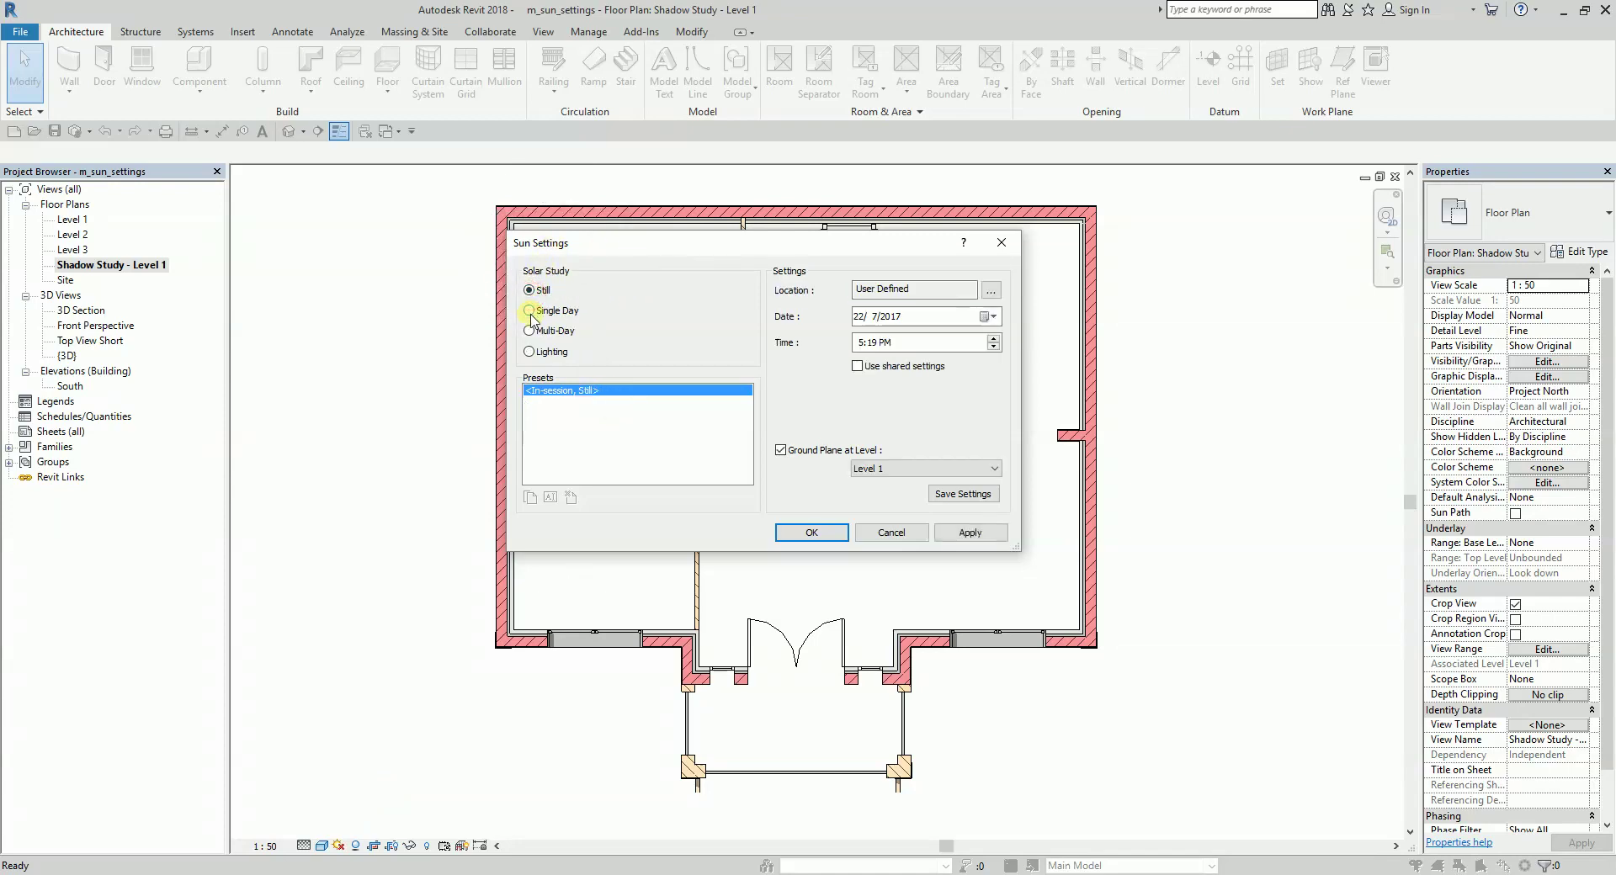
pyautogui.click(530, 311)
pyautogui.click(542, 292)
pyautogui.press('ctrl')
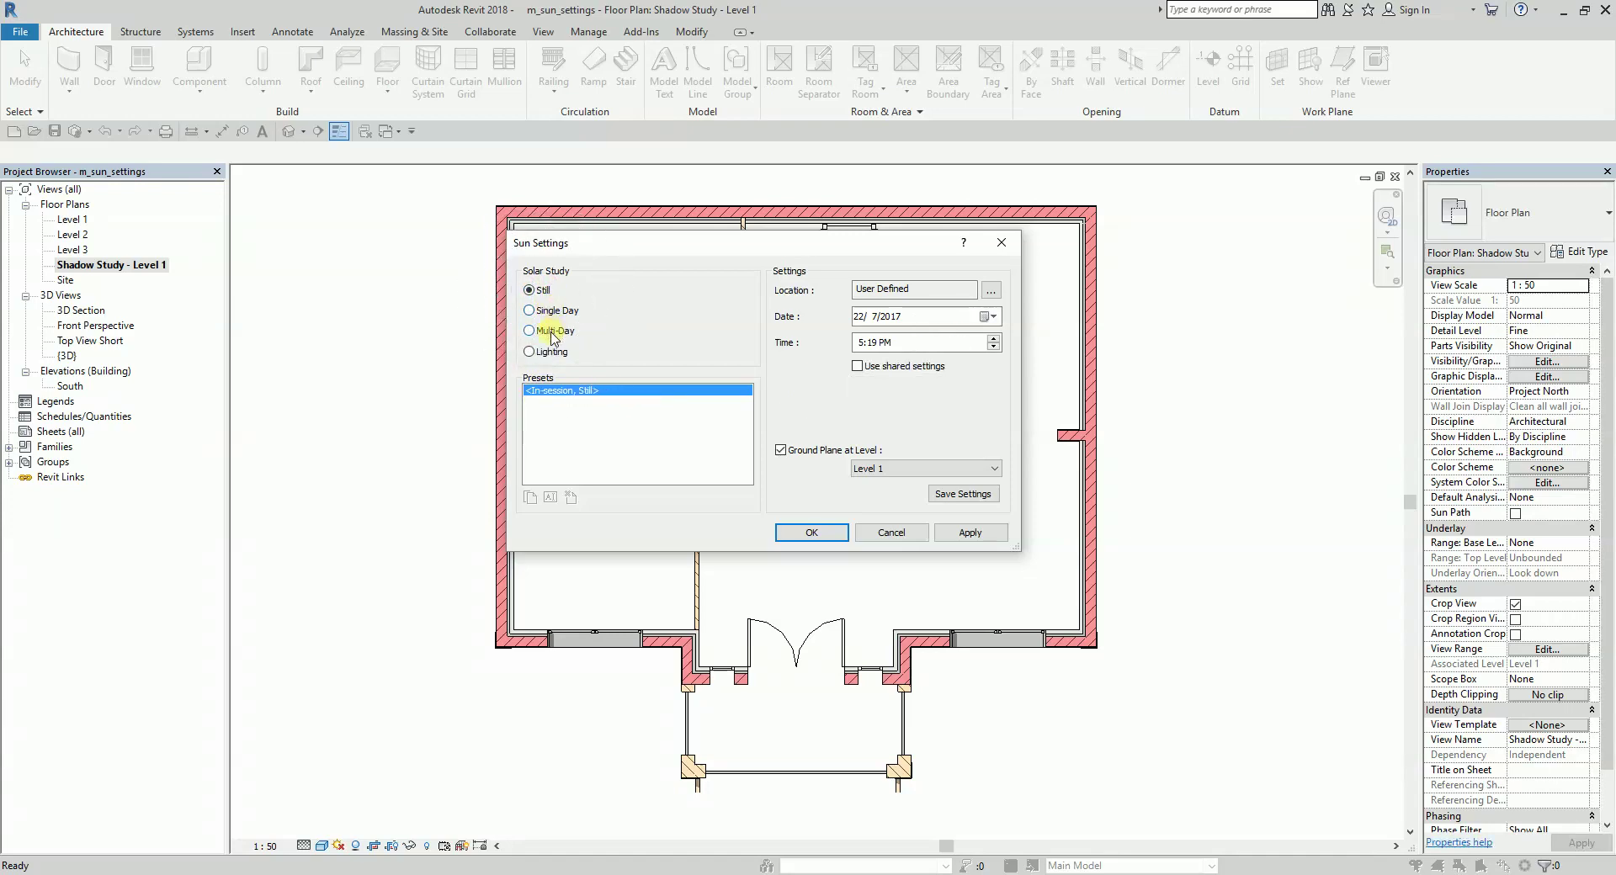
pyautogui.click(553, 331)
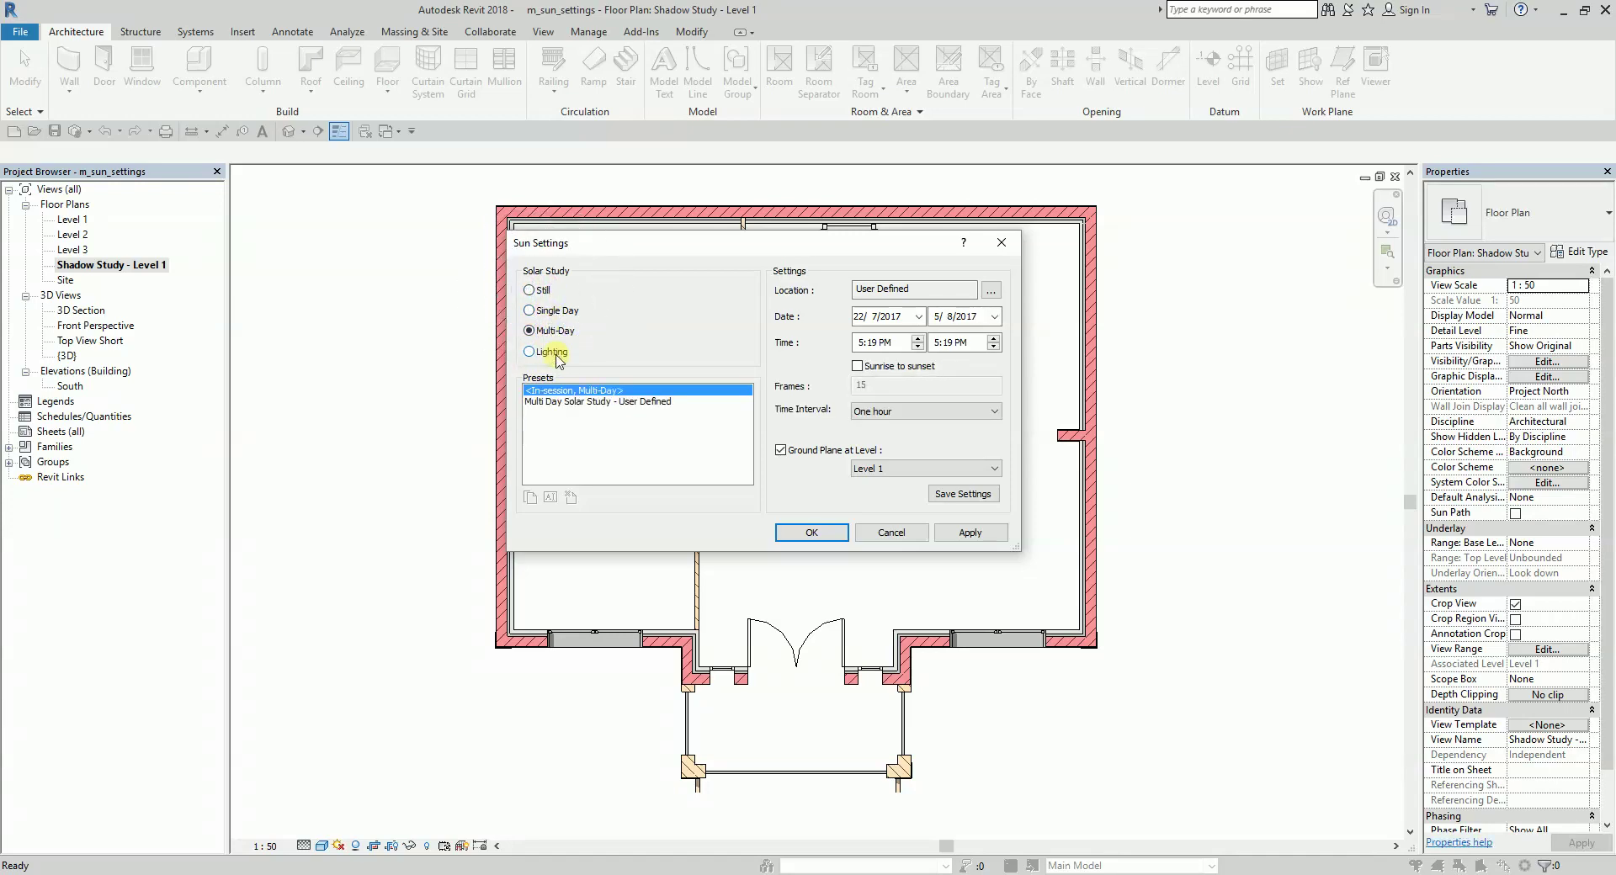
pyautogui.click(555, 354)
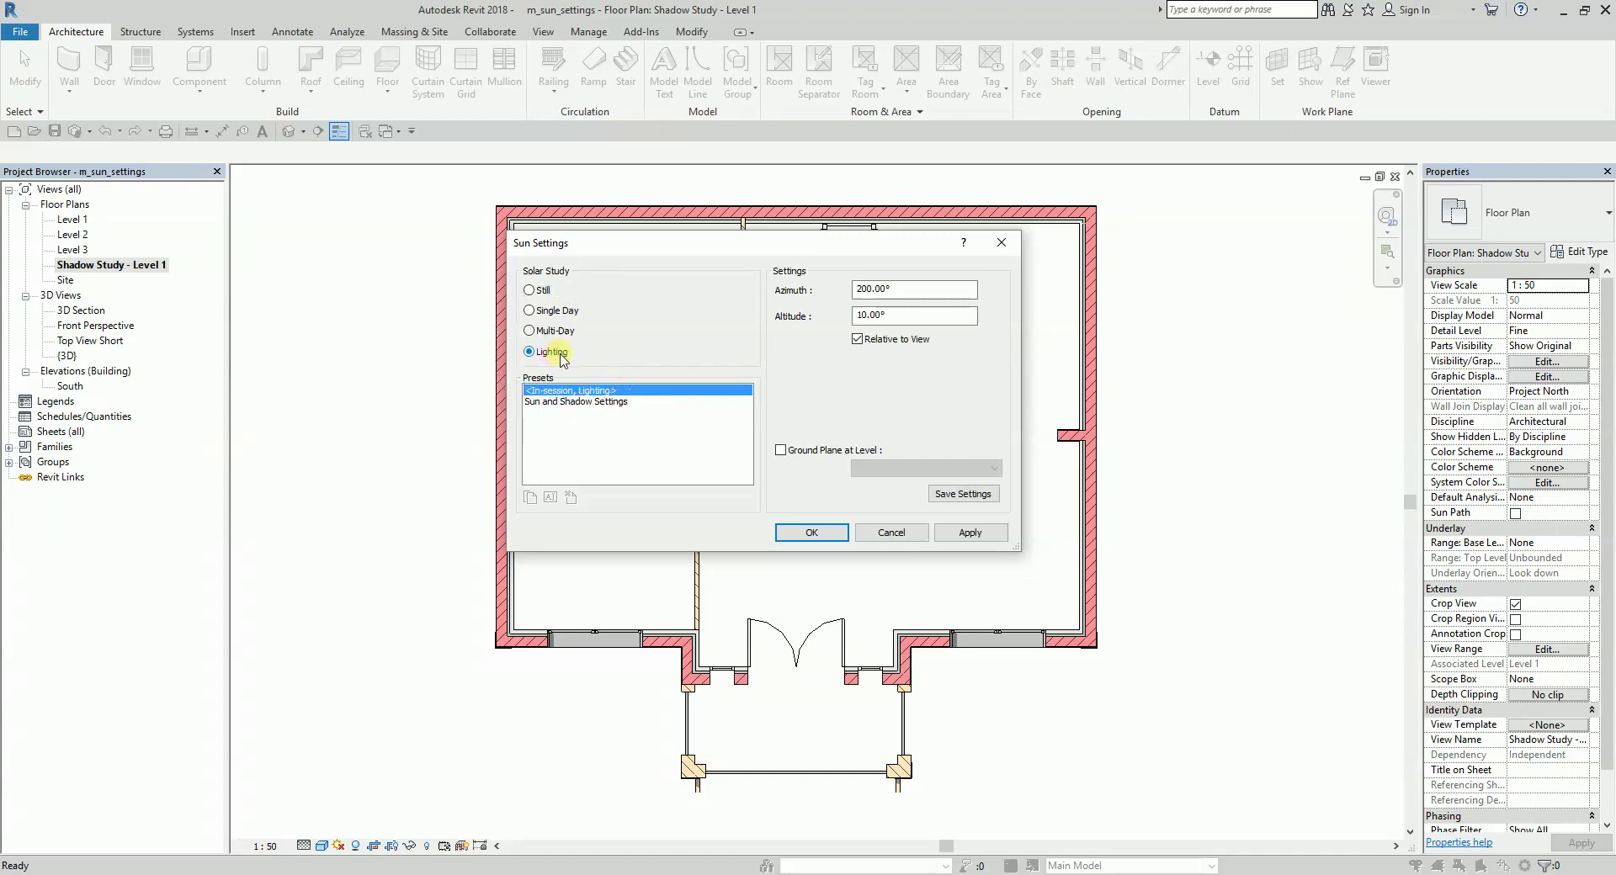
pyautogui.click(542, 292)
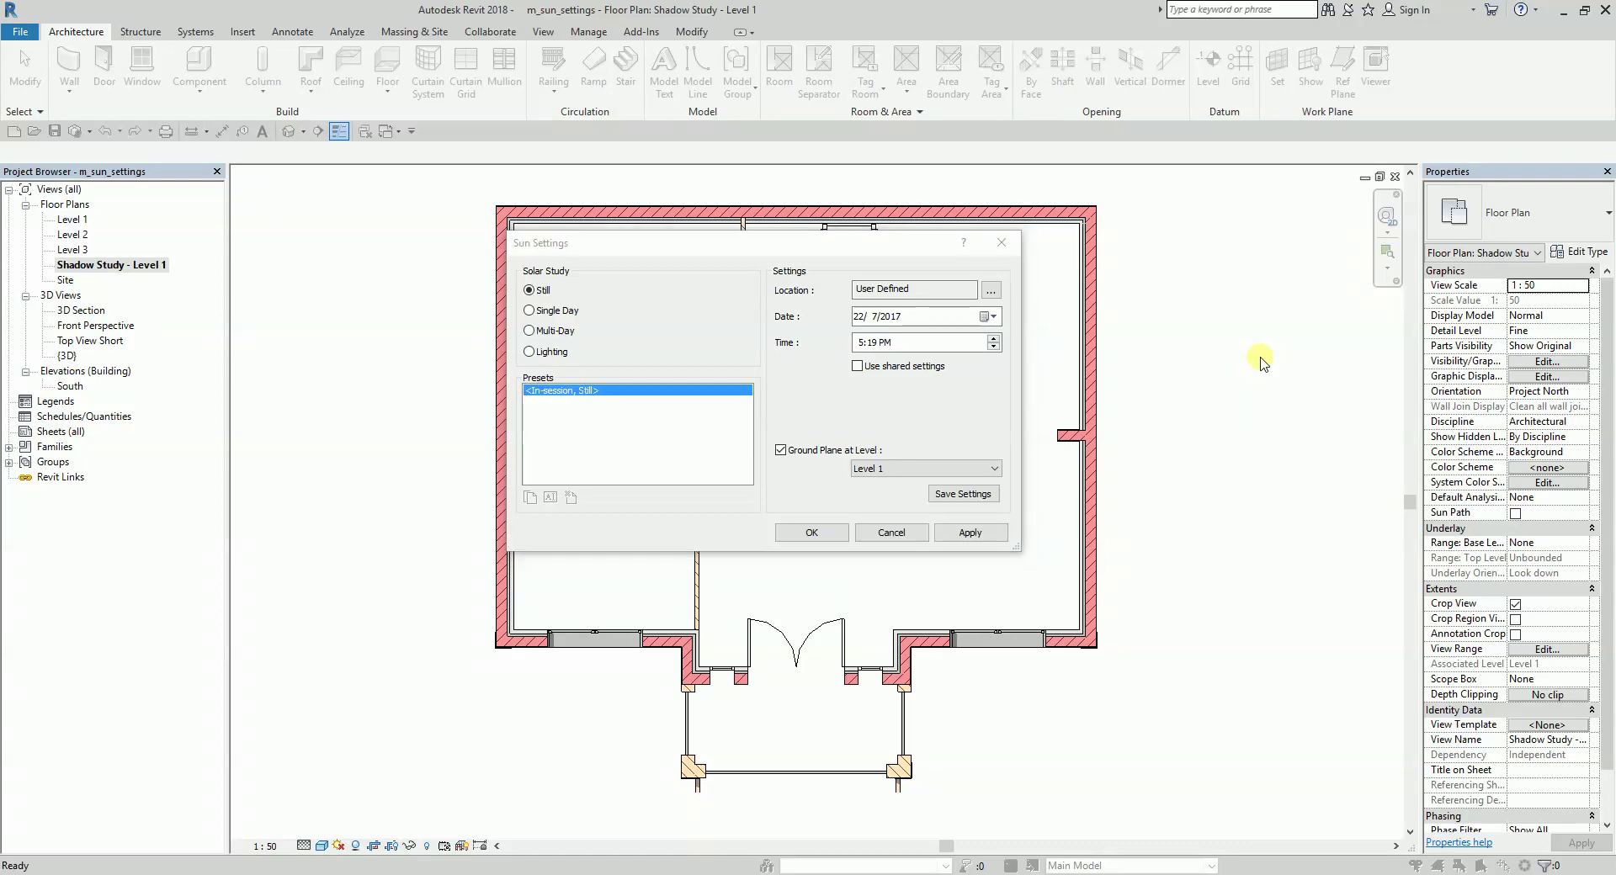
pyautogui.press('ctrl')
pyautogui.press('ctrl')
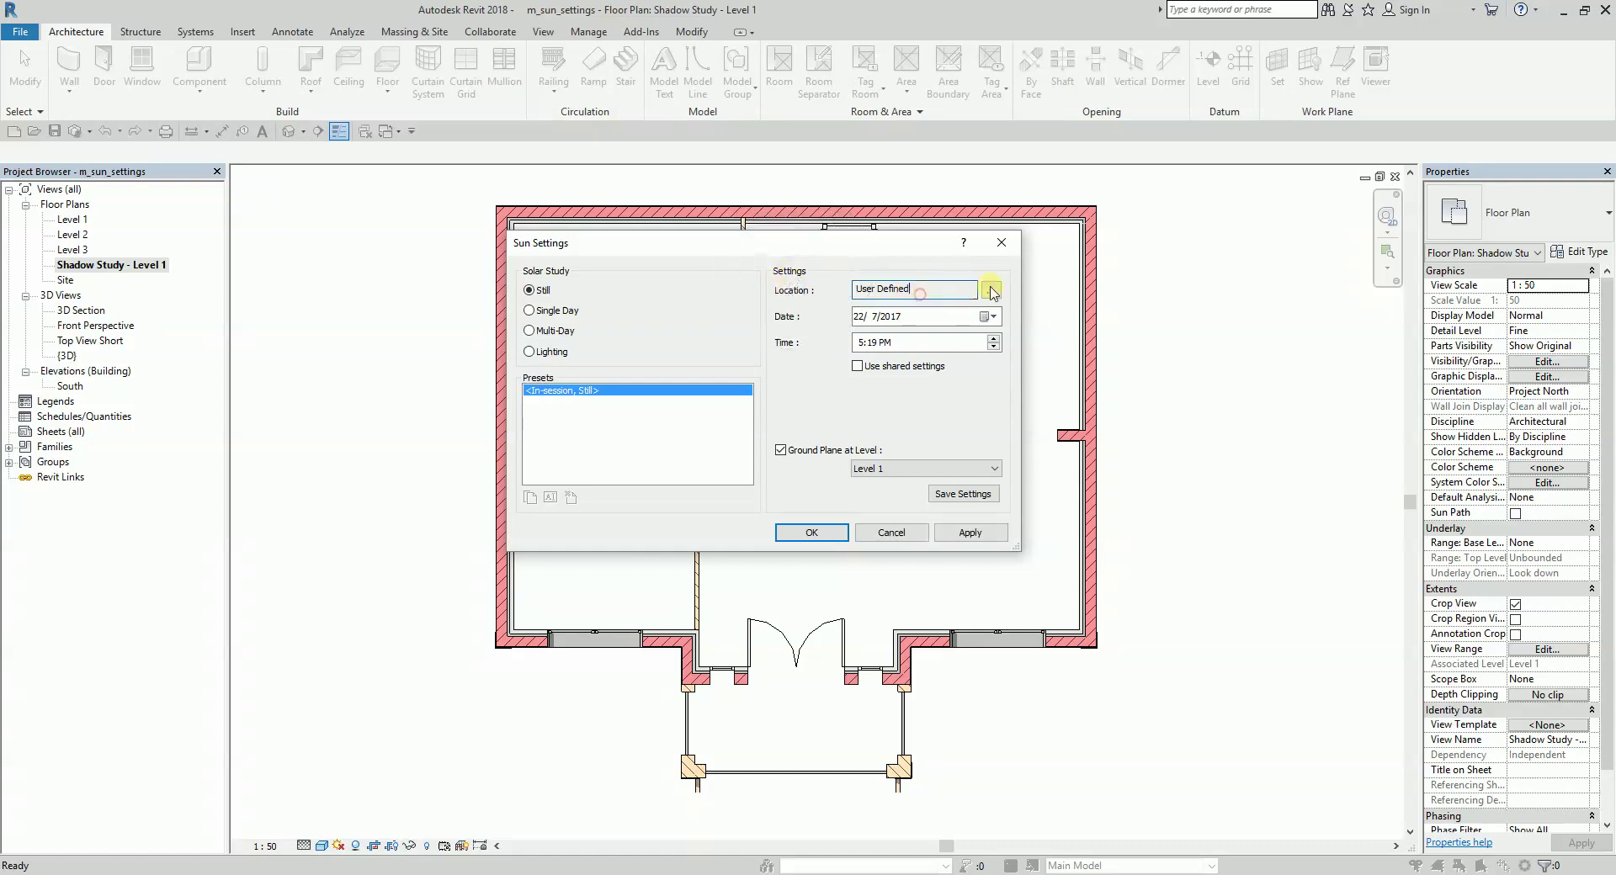
# - Define the project location from the Default City List as Singapore, Singapore and confirm it
pyautogui.press('ctrl')
pyautogui.click(991, 292)
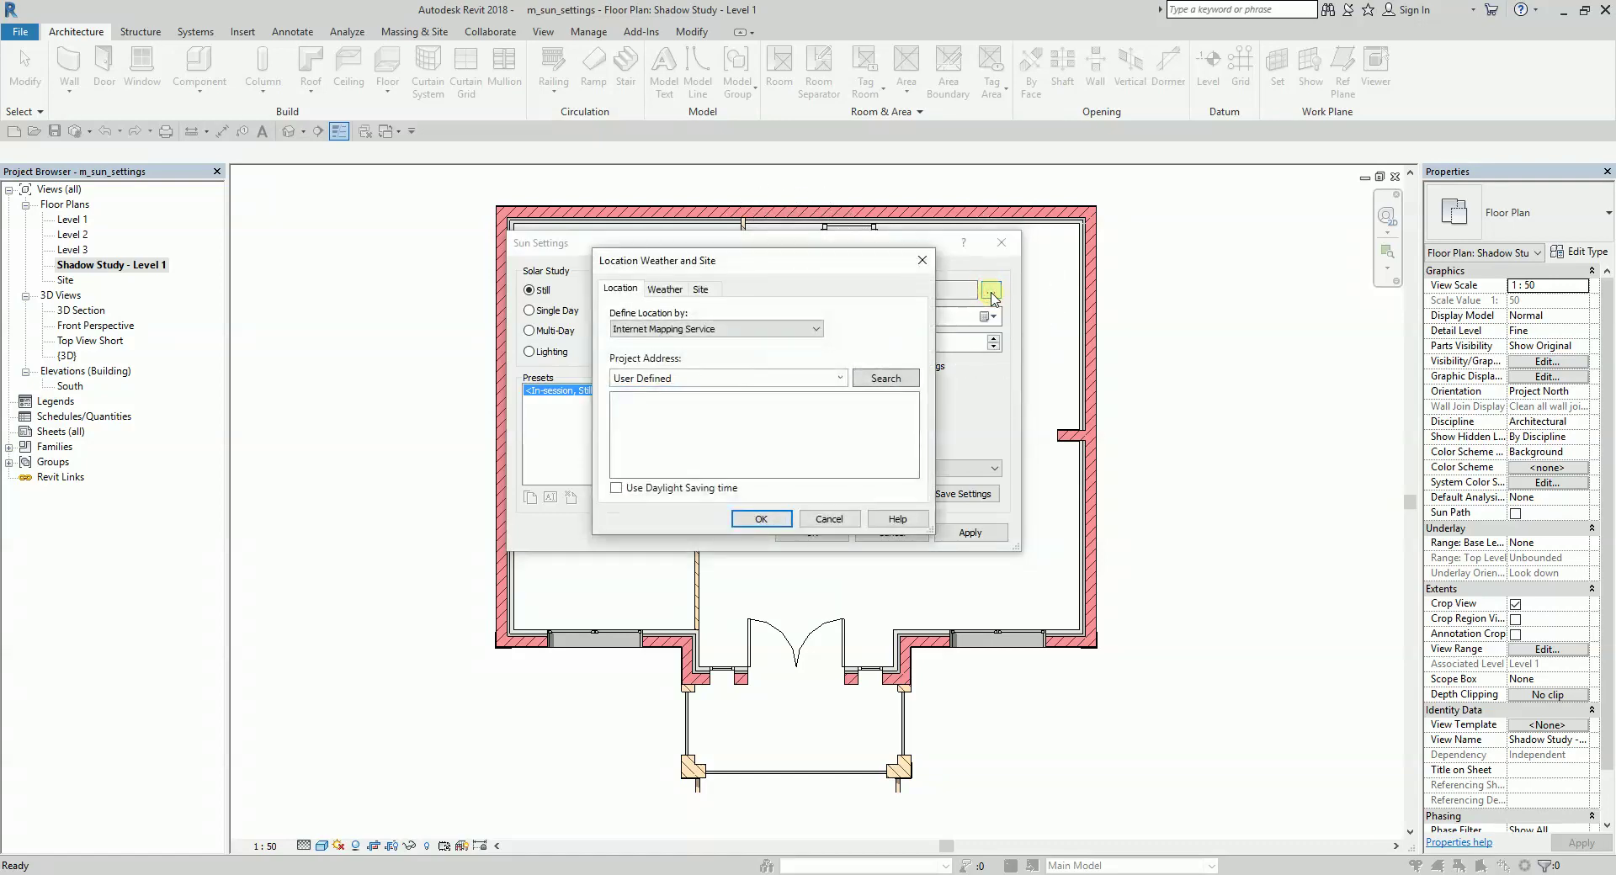
pyautogui.click(711, 331)
pyautogui.press('ctrl')
pyautogui.press('ctrl')
pyautogui.click(661, 344)
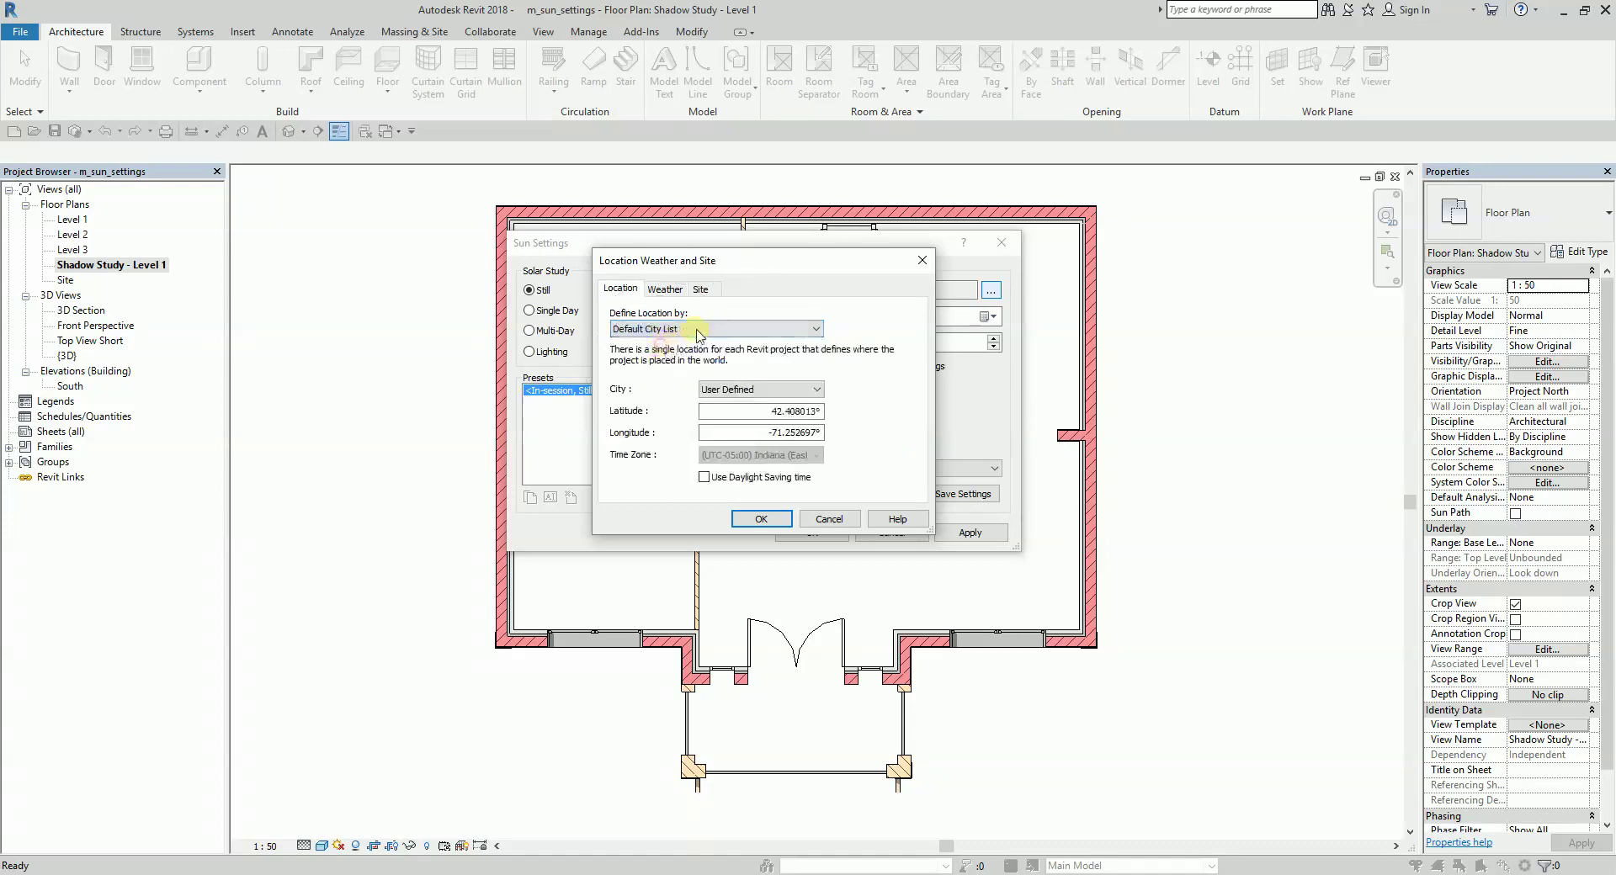
pyautogui.click(785, 391)
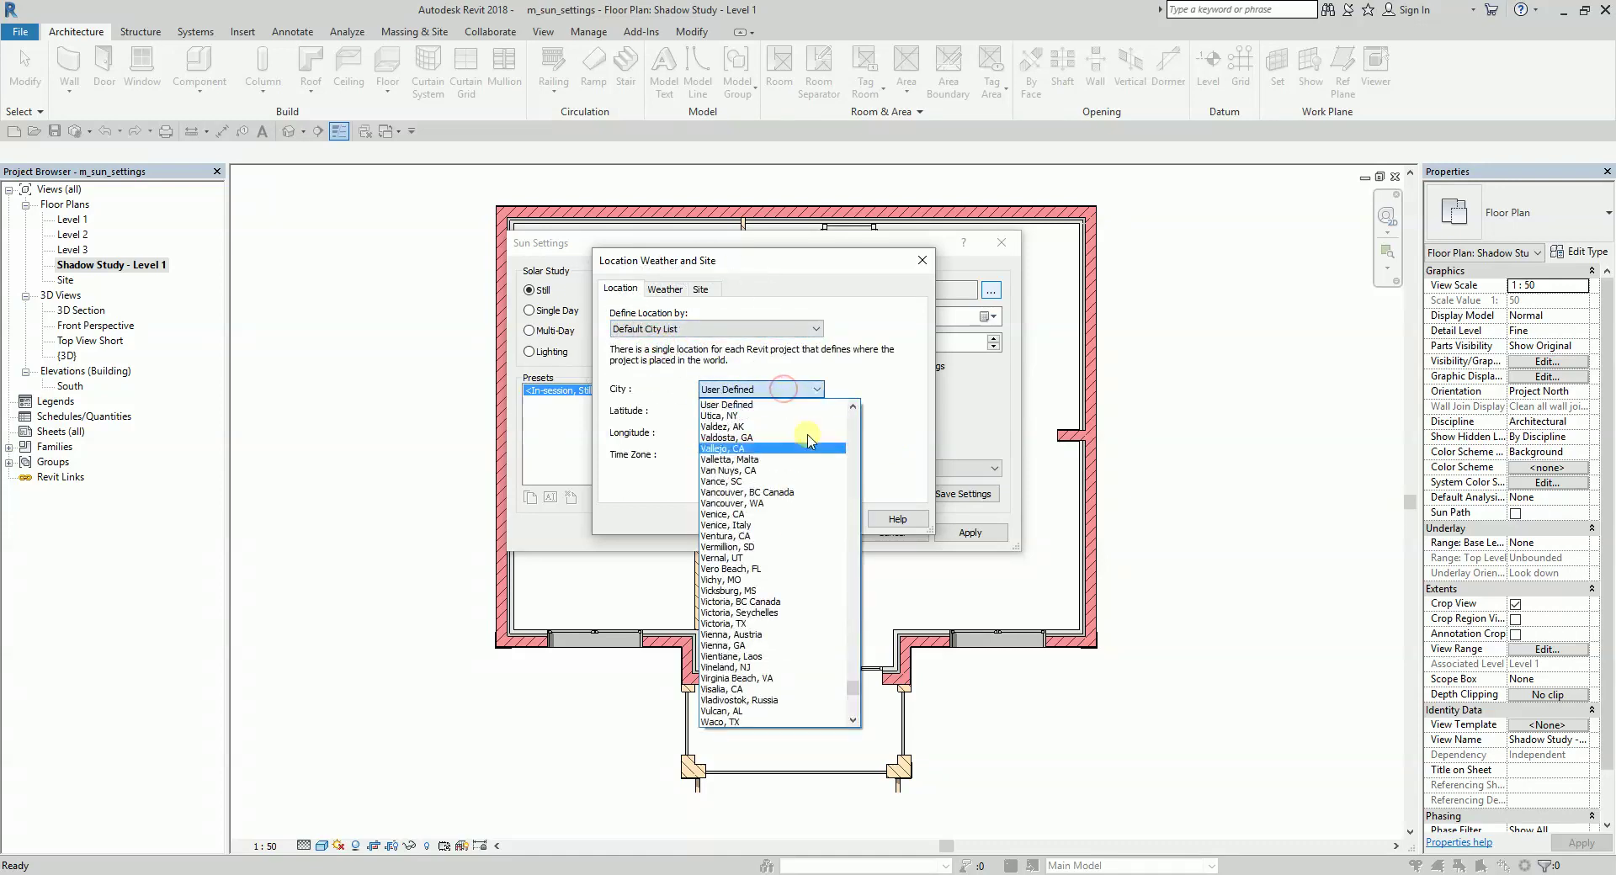
pyautogui.moveTo(852, 686); pyautogui.dragTo(846, 652)
pyautogui.scroll(-2, 763, 618)
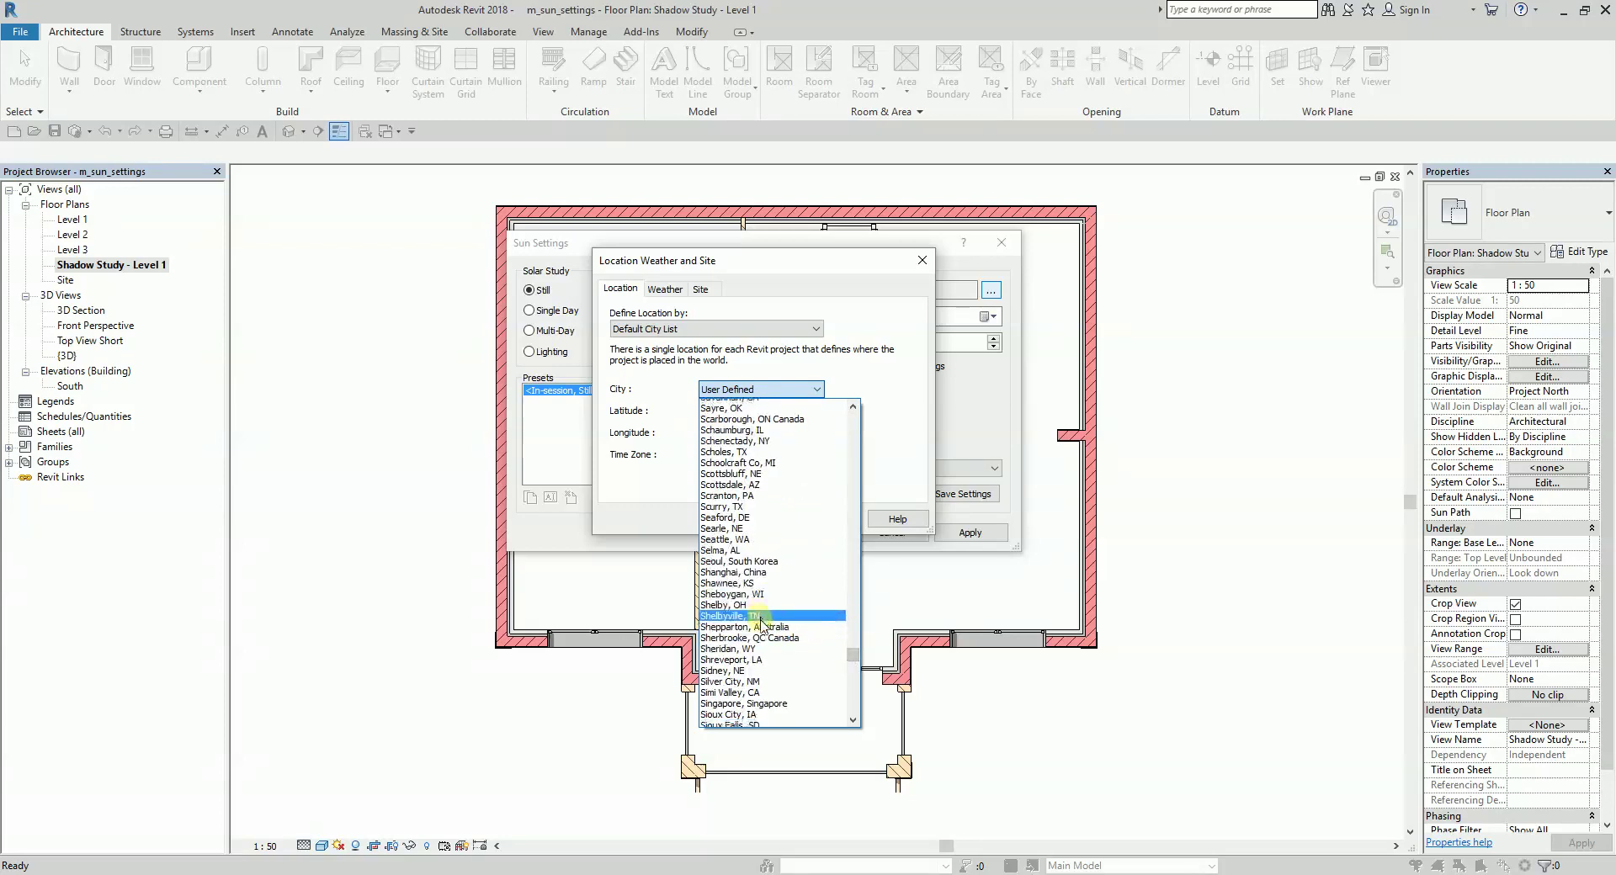
pyautogui.click(743, 646)
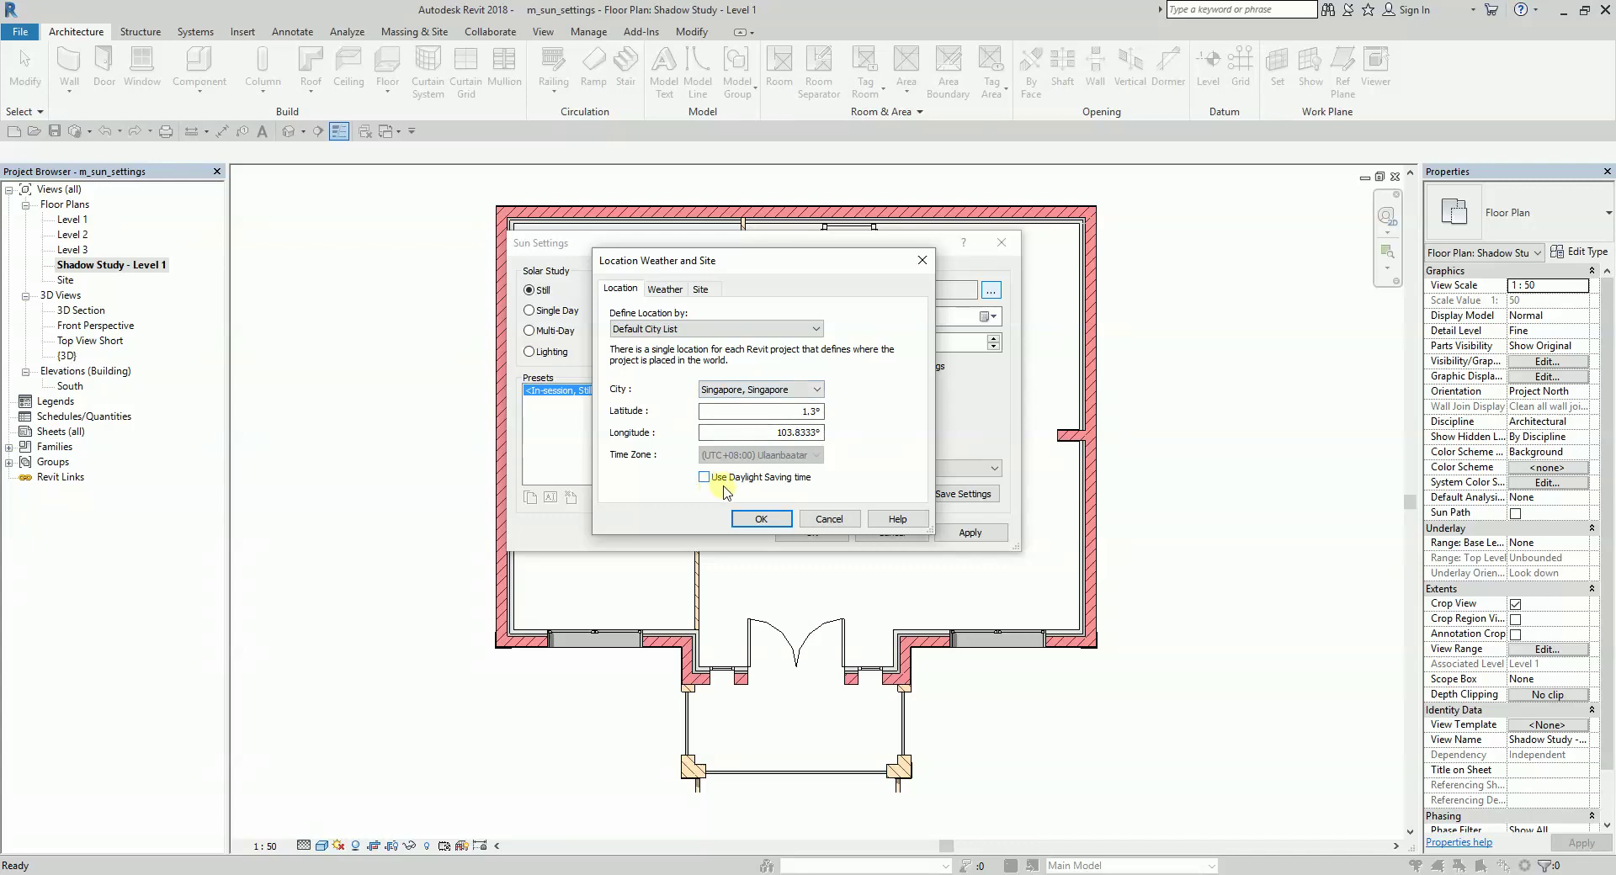
pyautogui.click(761, 519)
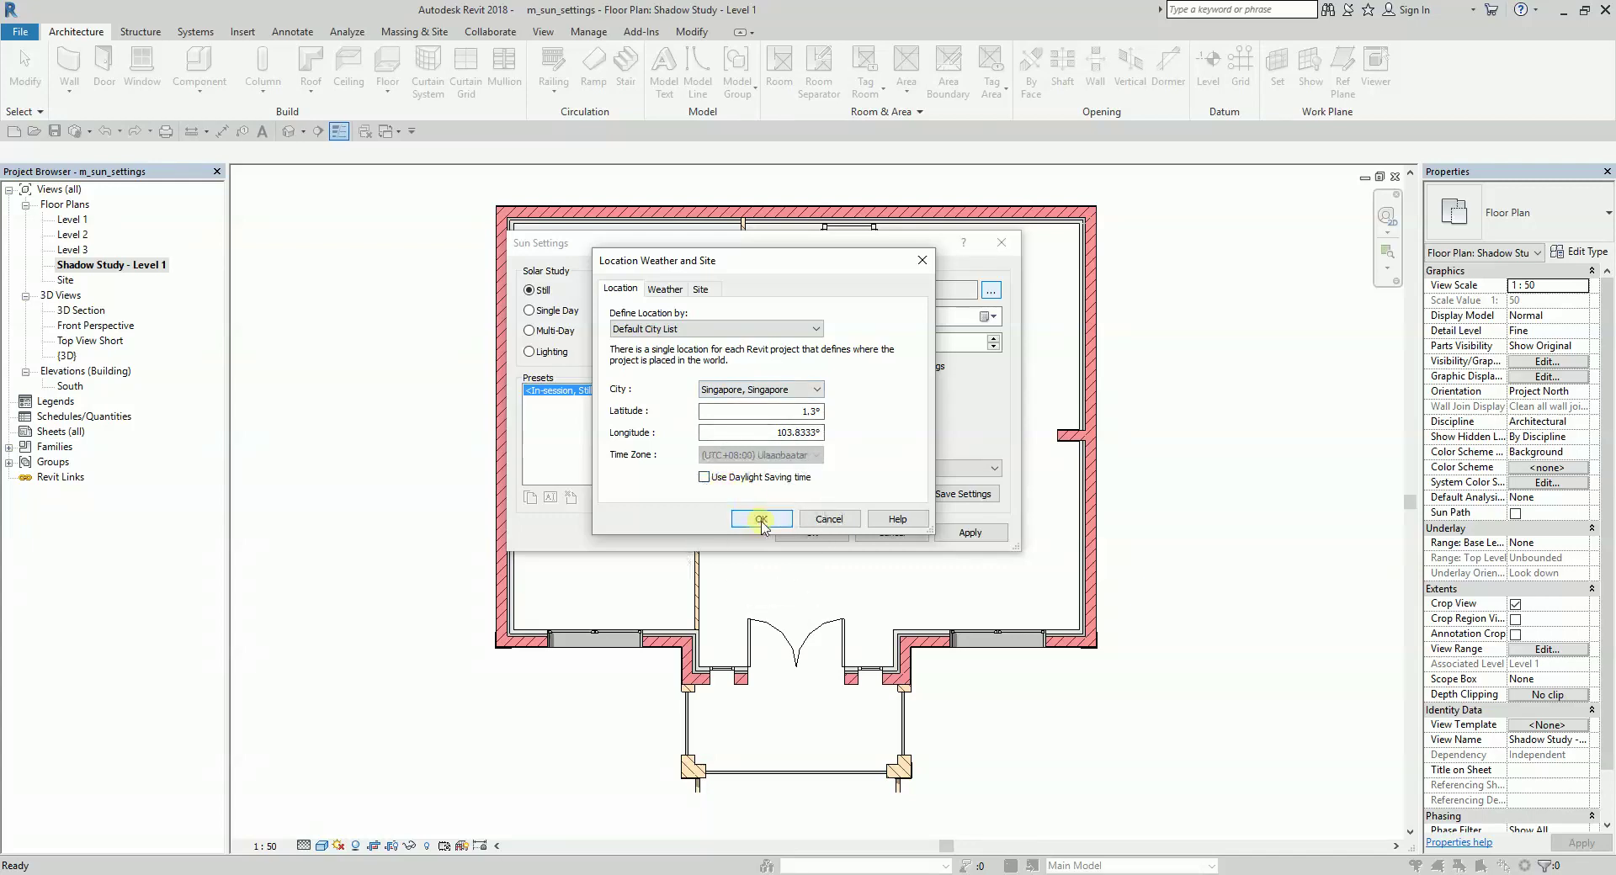
pyautogui.click(761, 519)
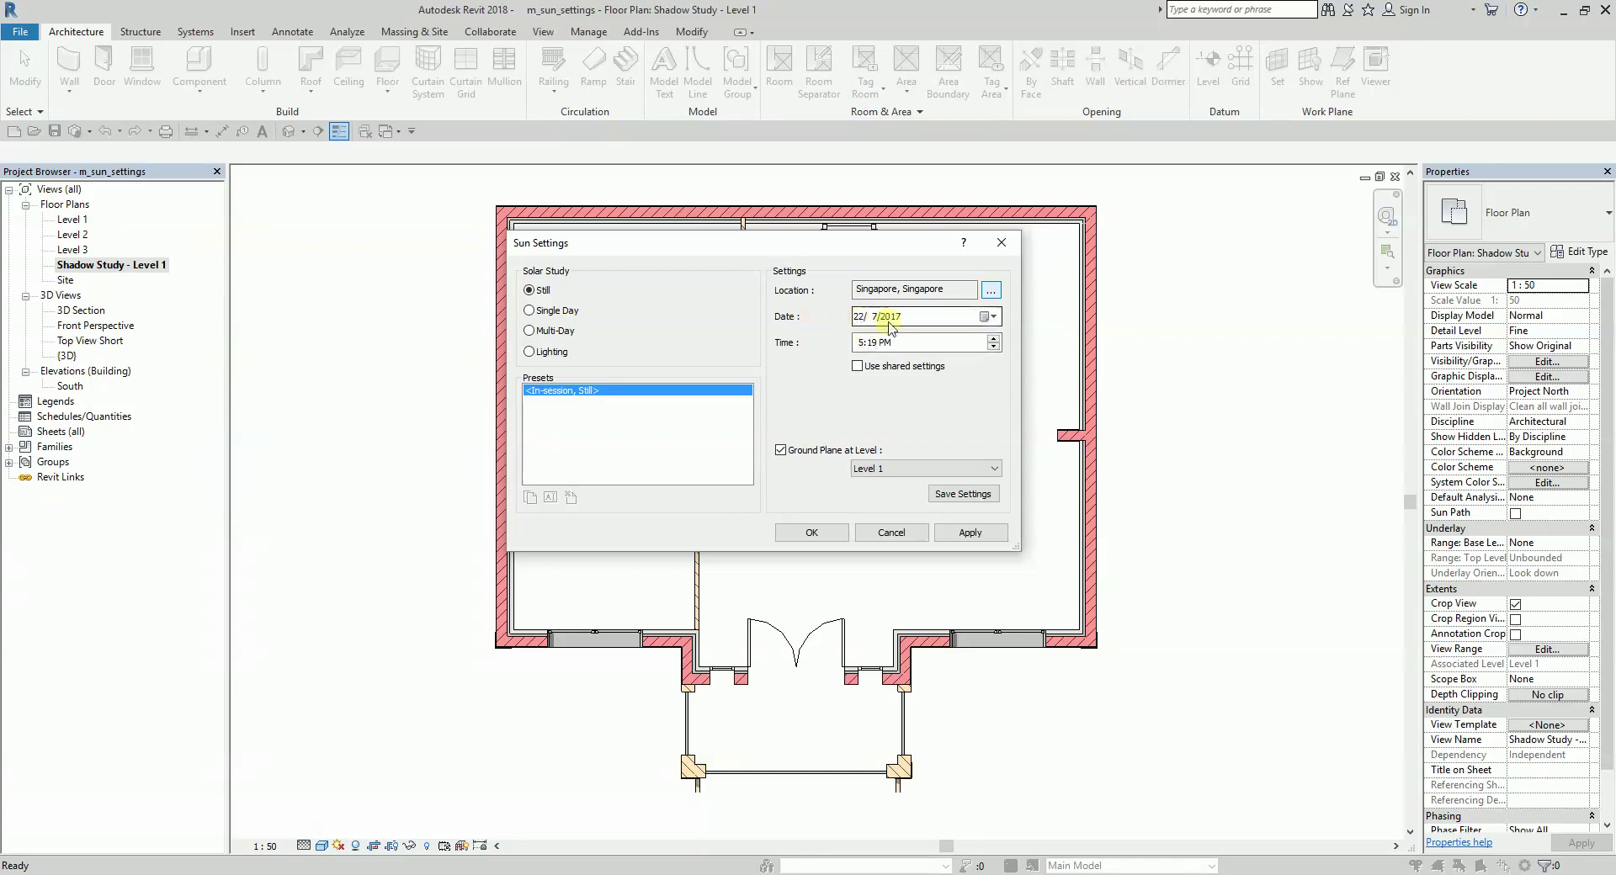
# - Browse the date calendar's month and year levels and set the still study's date to today, 22/7/2017
pyautogui.click(989, 316)
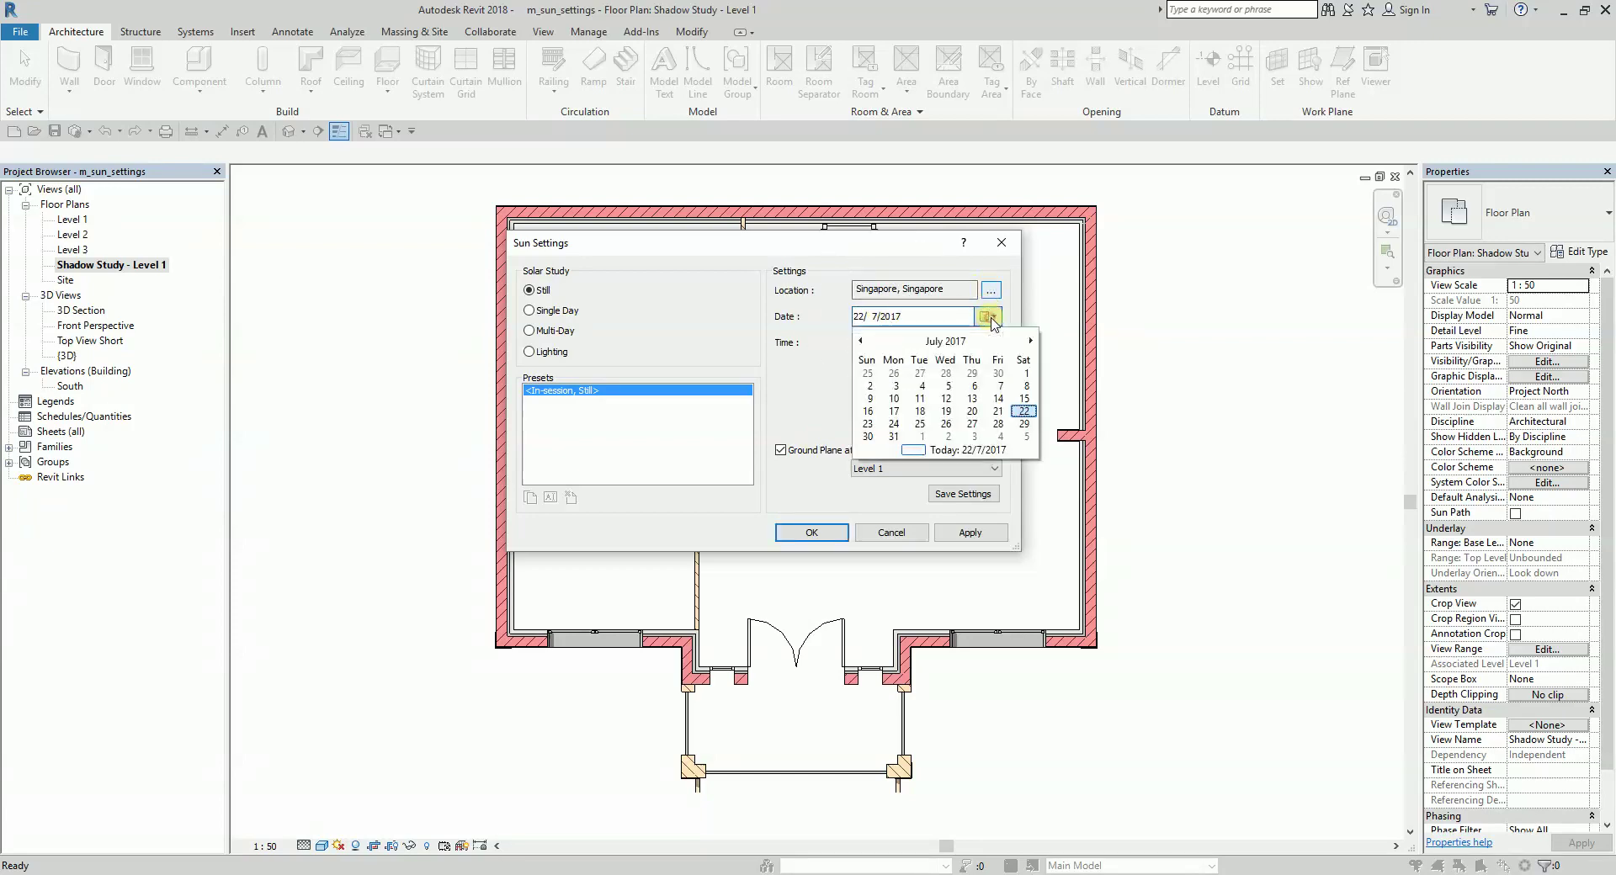
pyautogui.click(968, 450)
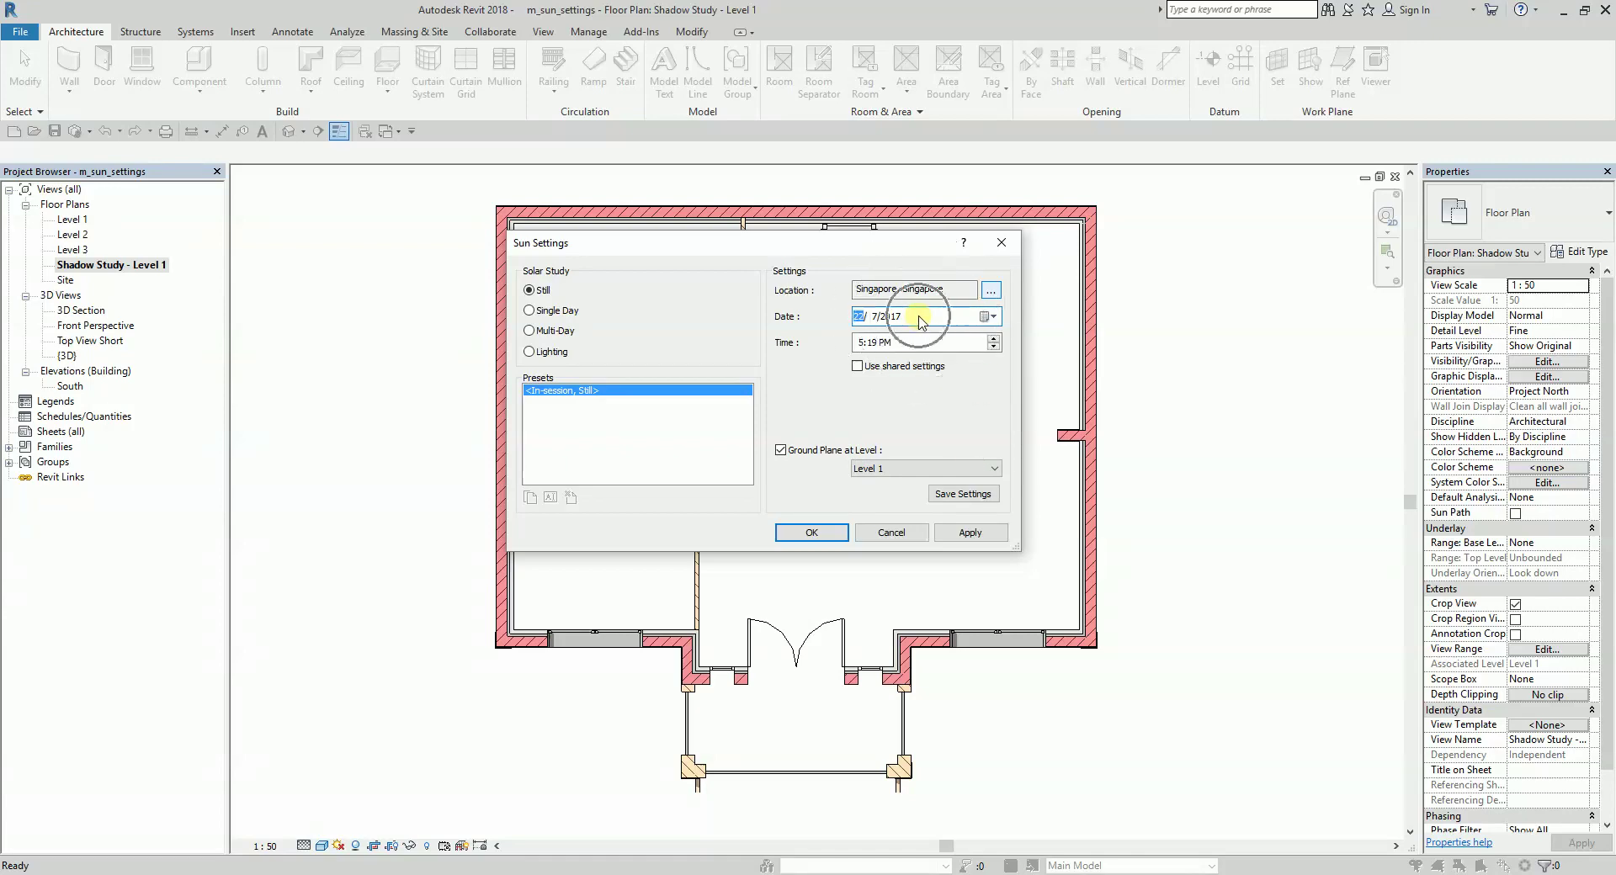
pyautogui.click(991, 317)
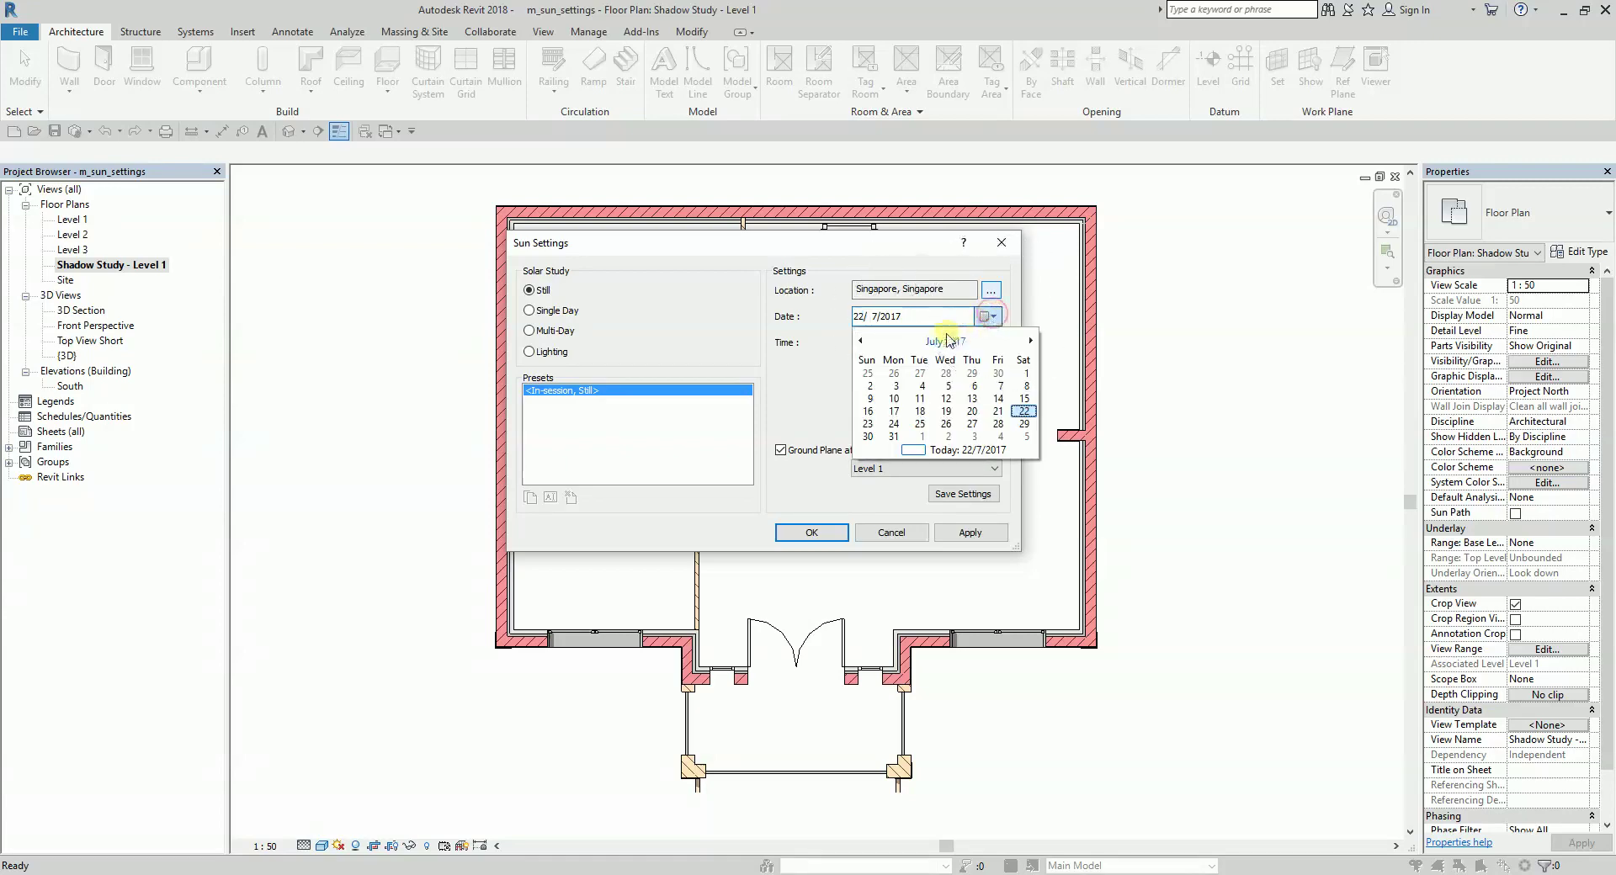
pyautogui.click(945, 340)
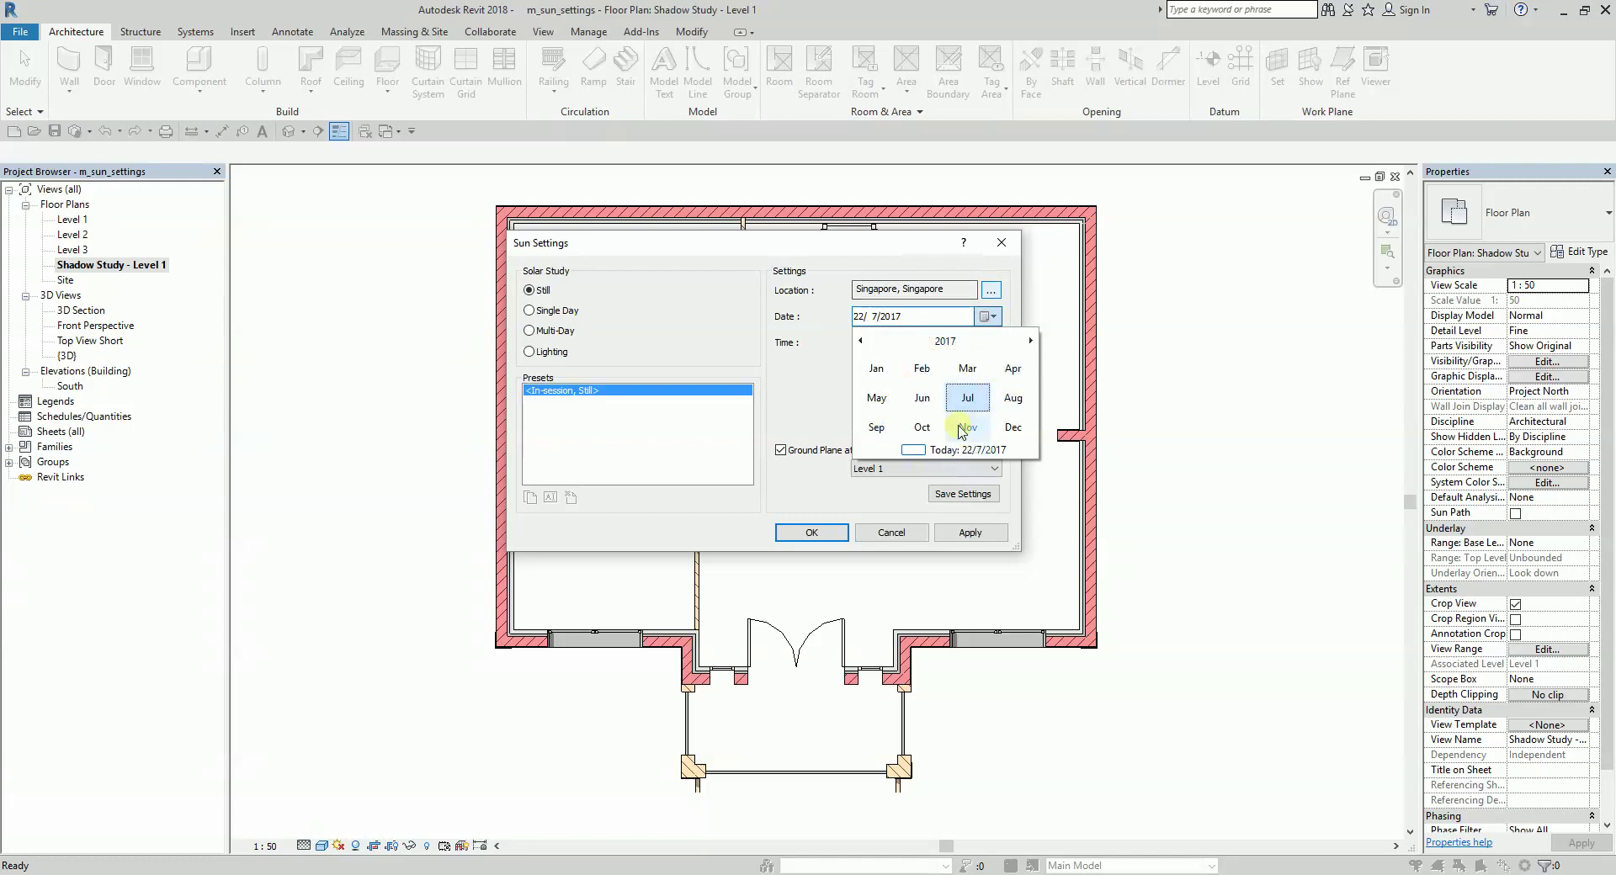
pyautogui.click(945, 341)
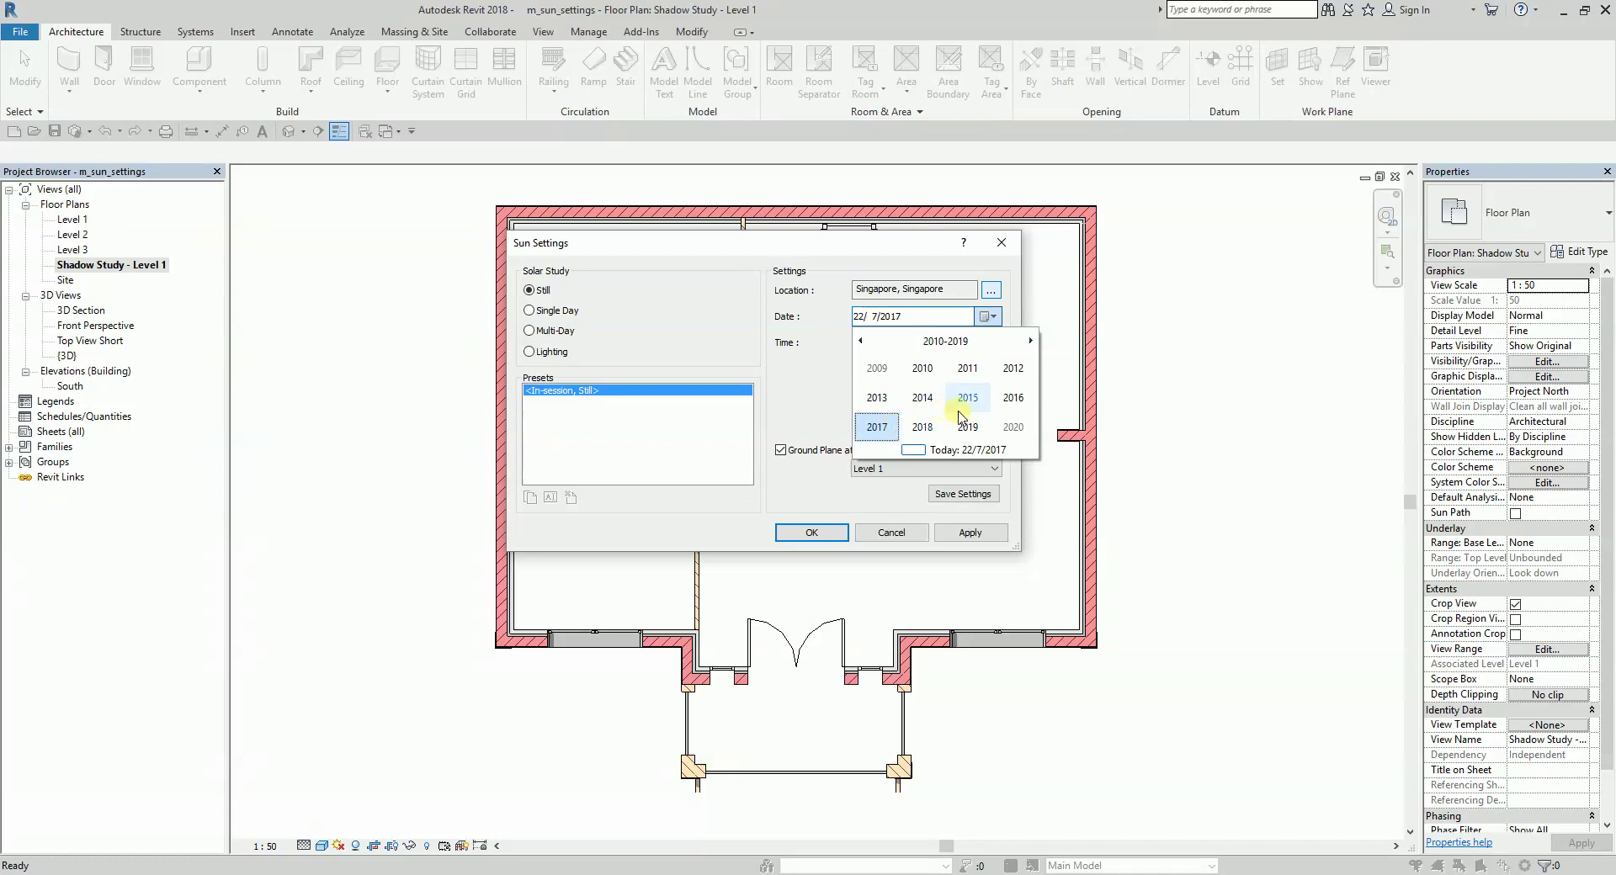
pyautogui.click(973, 452)
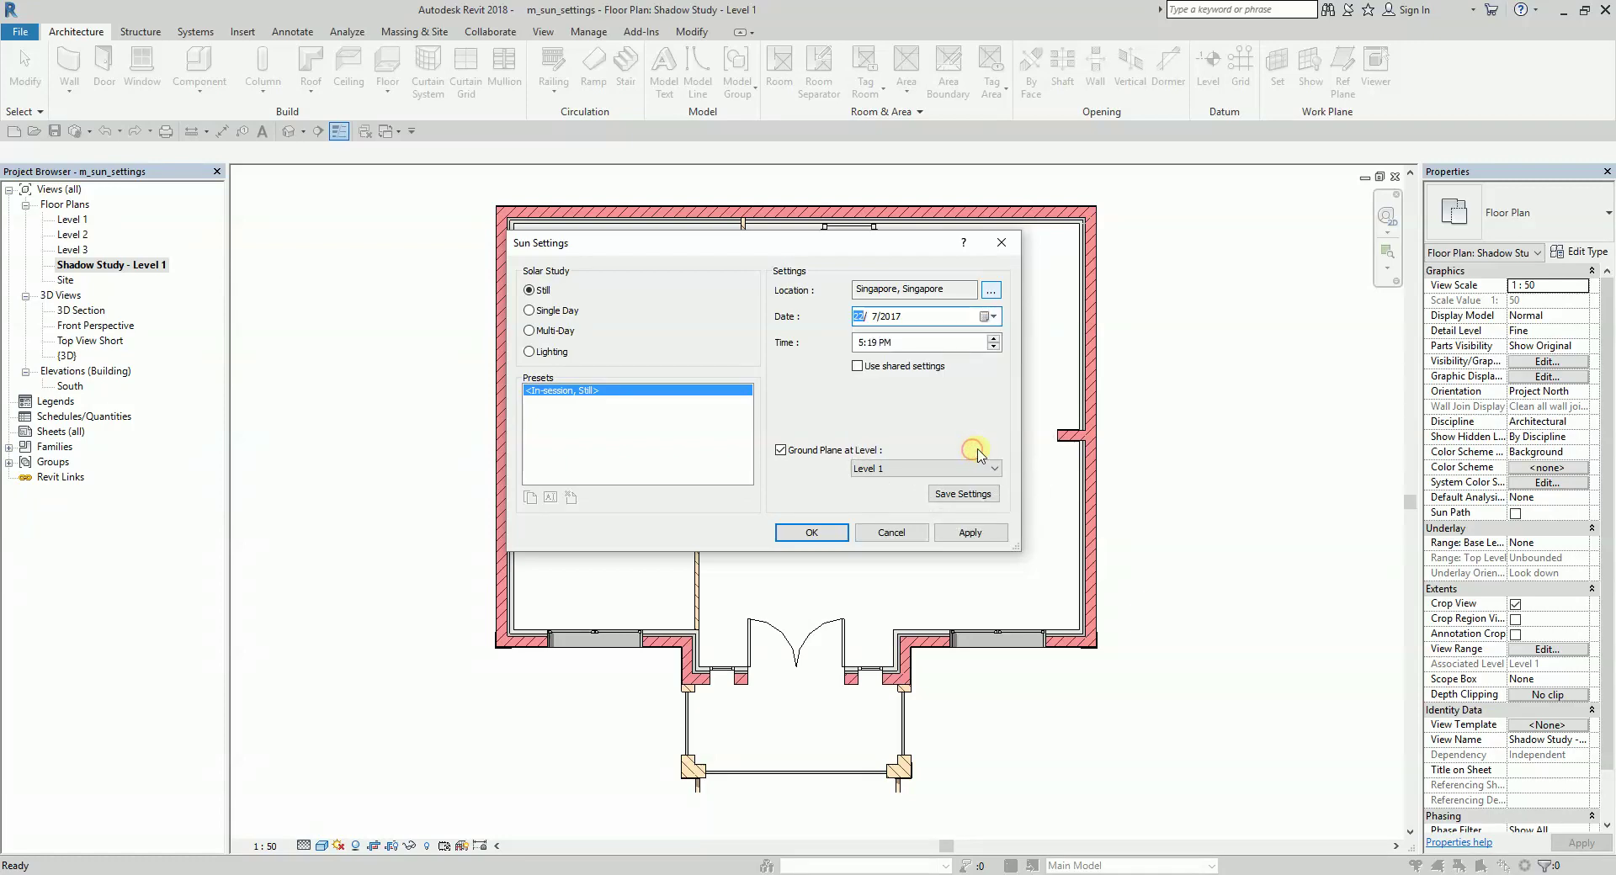
# - Set the still study's time to 2:00 PM, apply it and move the sun settings dialog off the plan
pyautogui.click(862, 343)
pyautogui.write('200')
pyautogui.click(971, 533)
pyautogui.moveTo(815, 243); pyautogui.dragTo(455, 101)
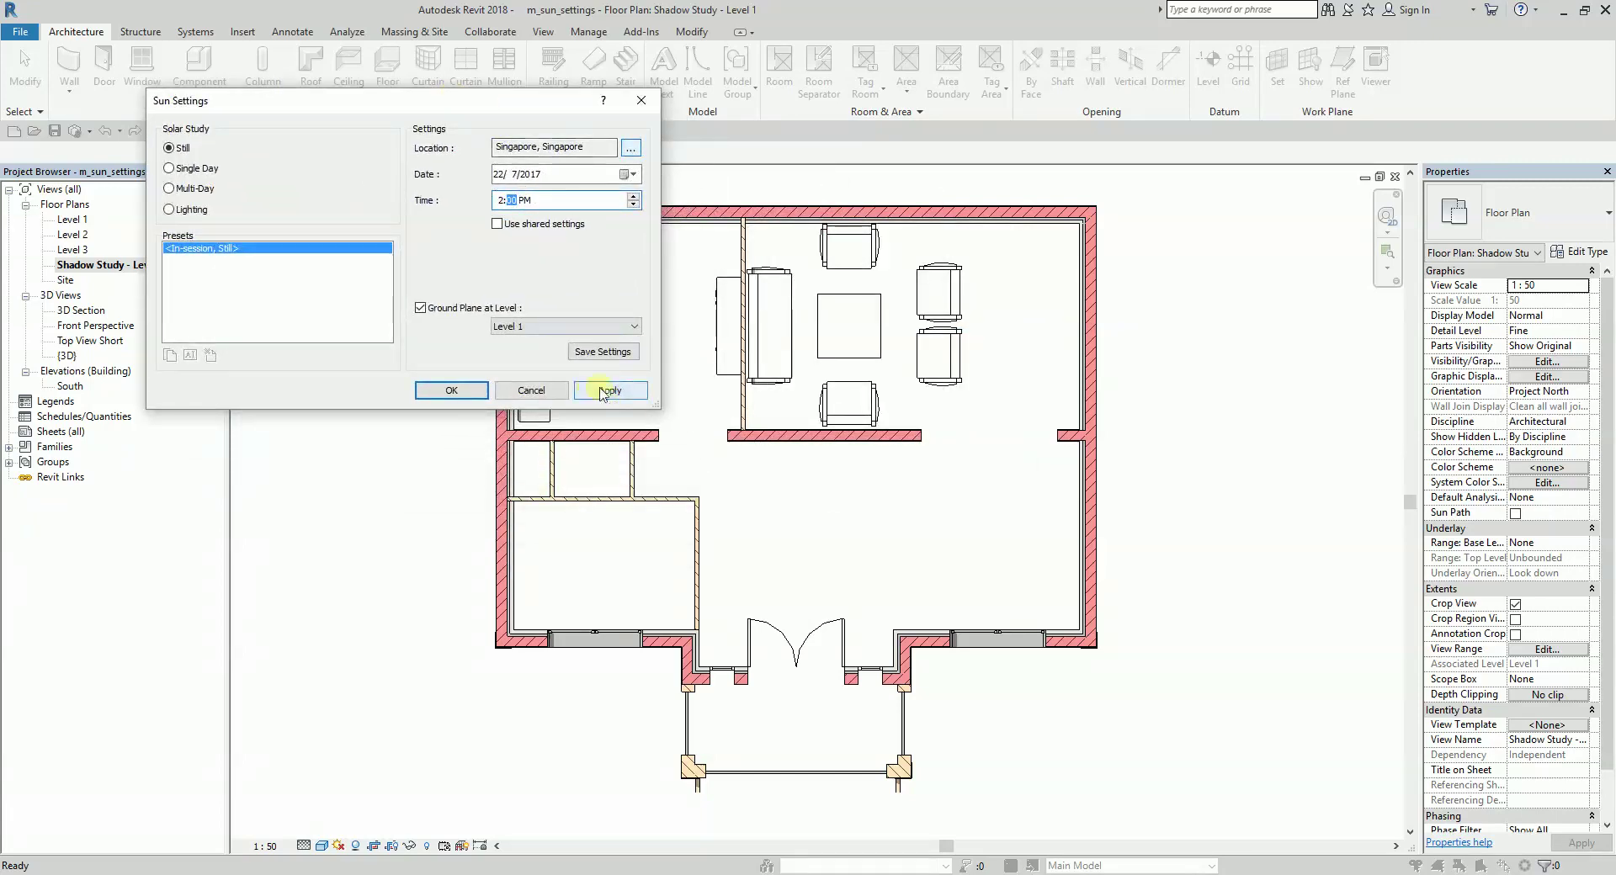
pyautogui.press('ctrl')
pyautogui.press('ctrl')
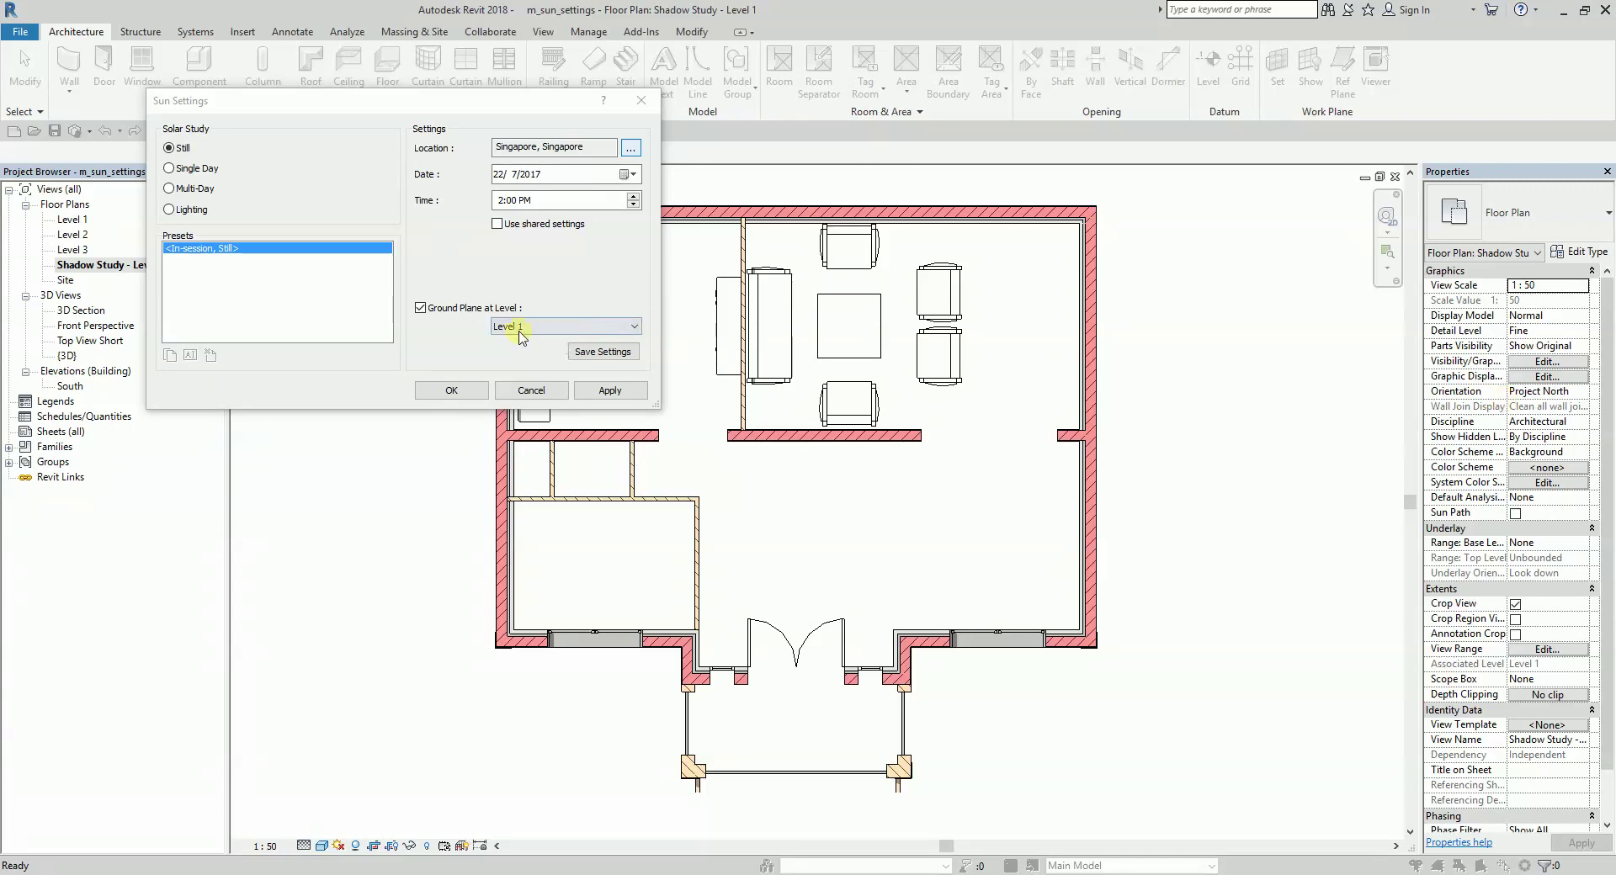
# - Keep the ground plane enabled at Level 1, and apply and accept the floor plan's sun settings
pyautogui.click(442, 312)
pyautogui.press('ctrl')
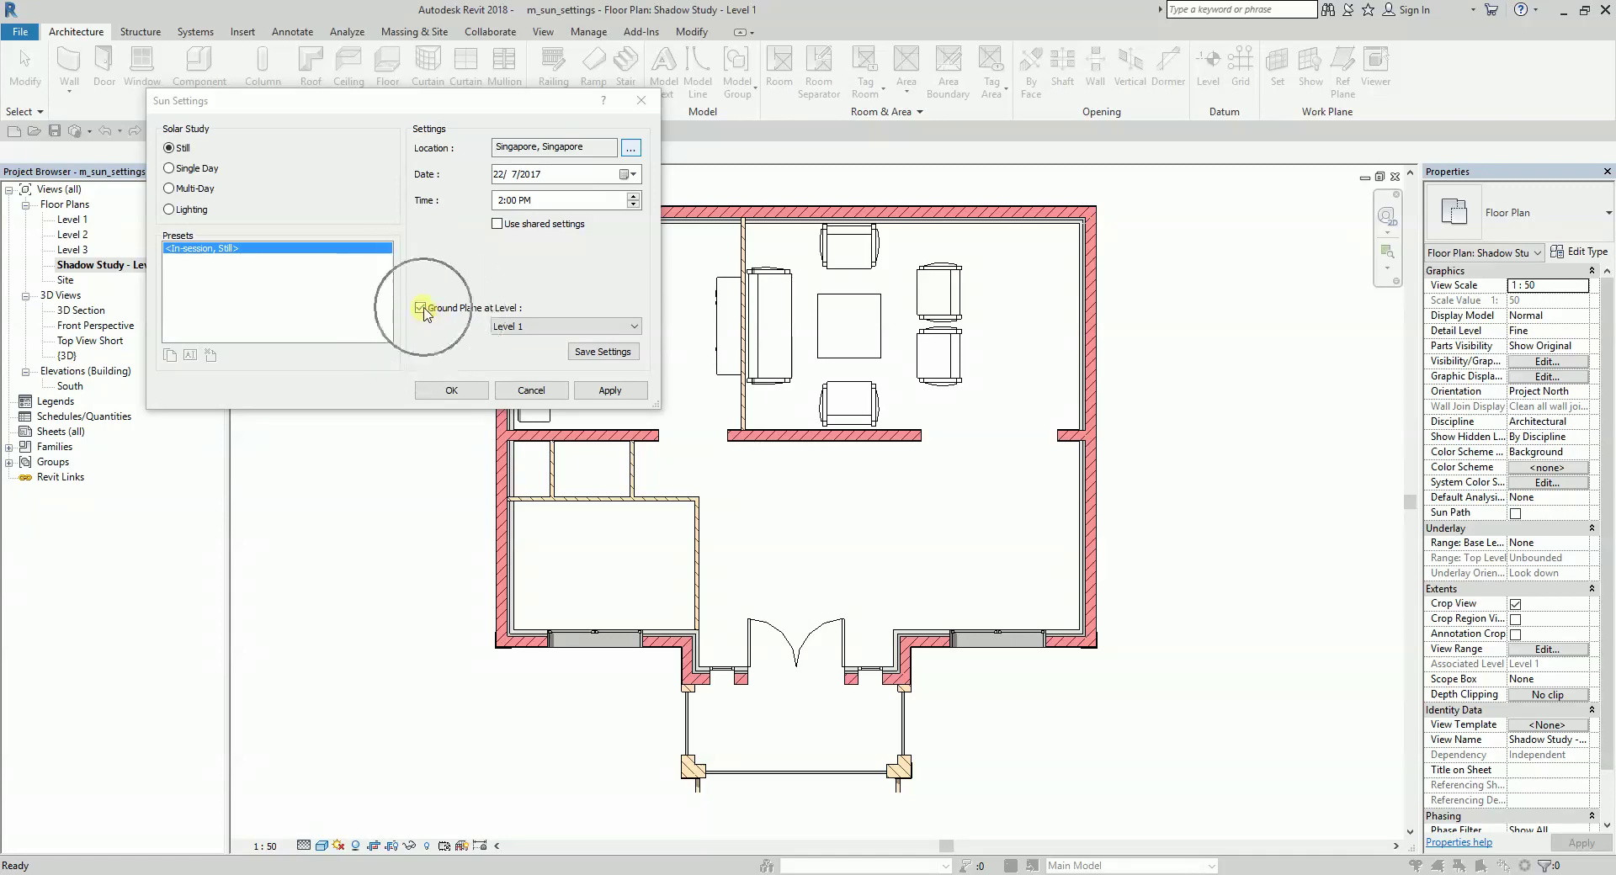
pyautogui.click(610, 391)
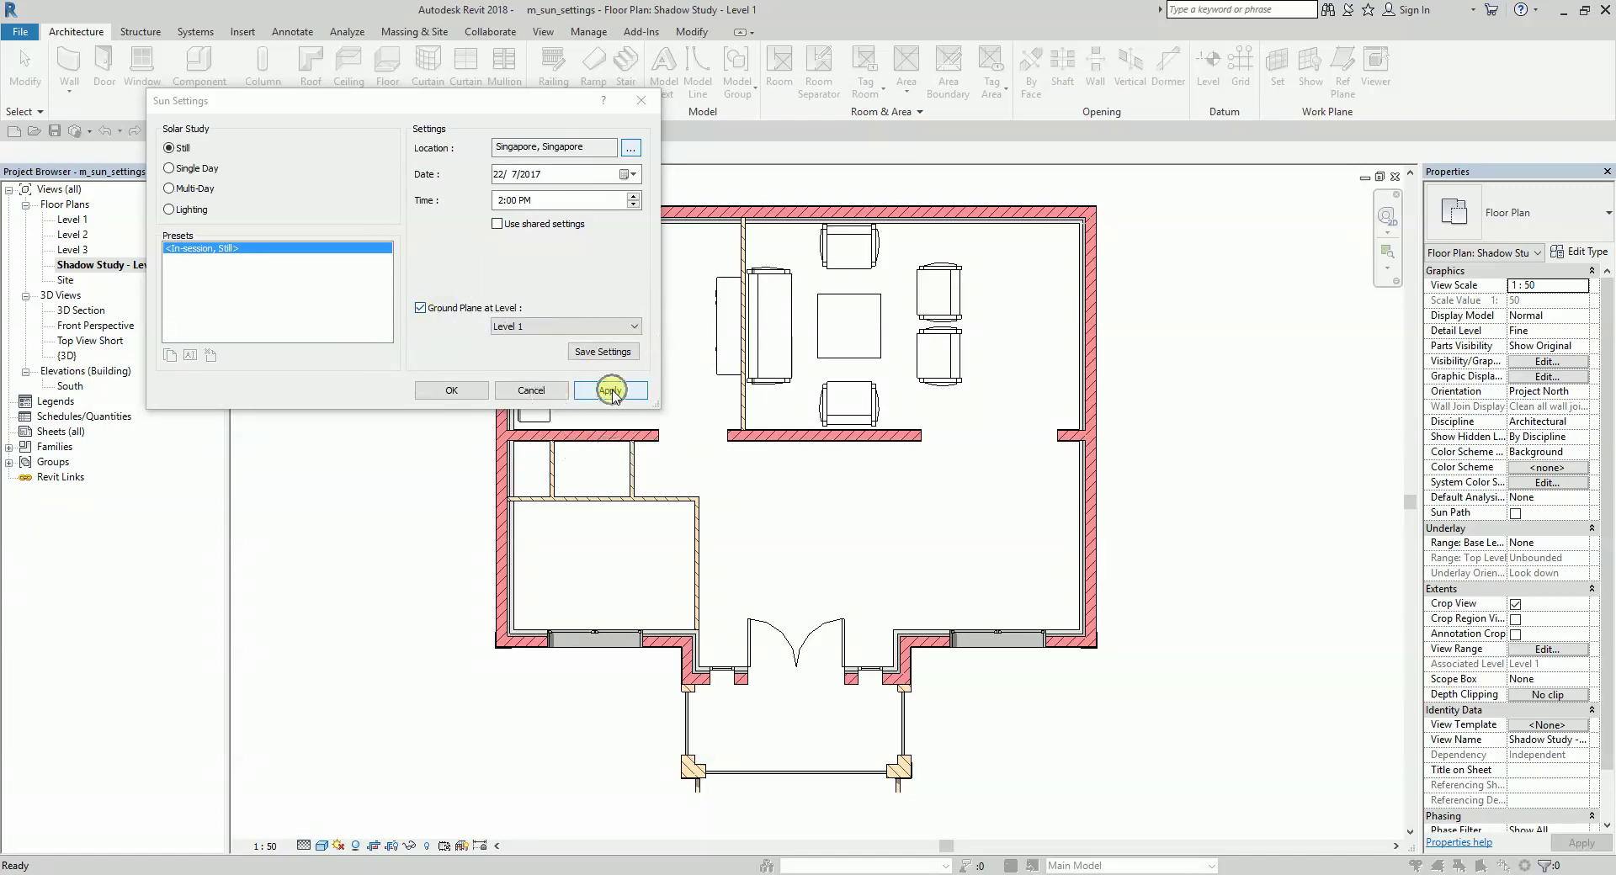
pyautogui.click(459, 391)
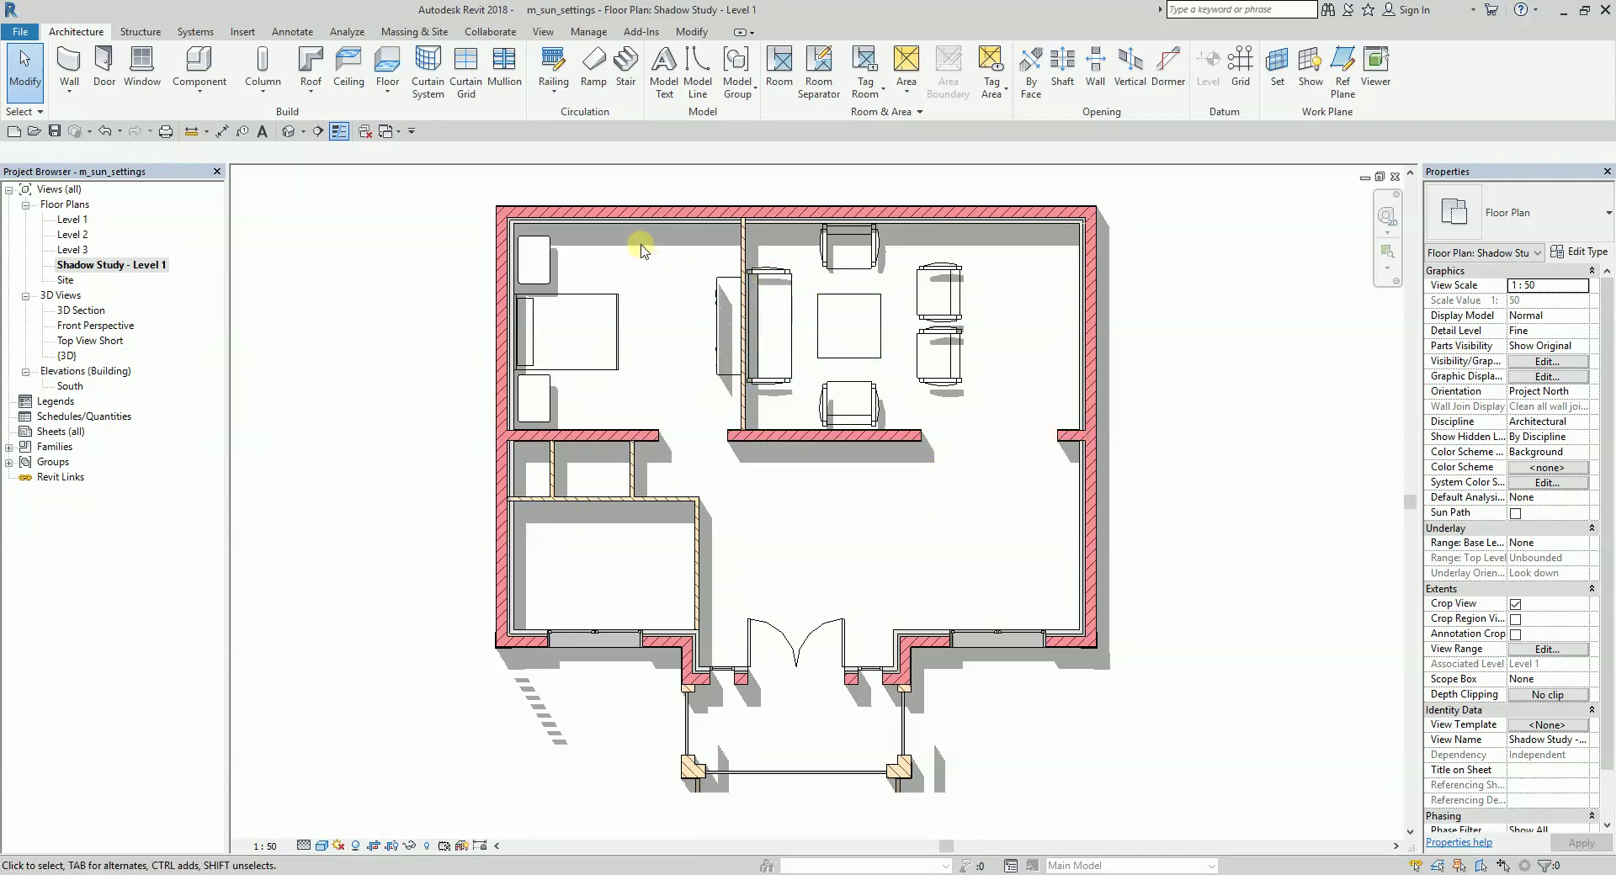
# - Set the floor plan's shadow intensity to 50 in the lighting section of the graphic display options
pyautogui.click(321, 846)
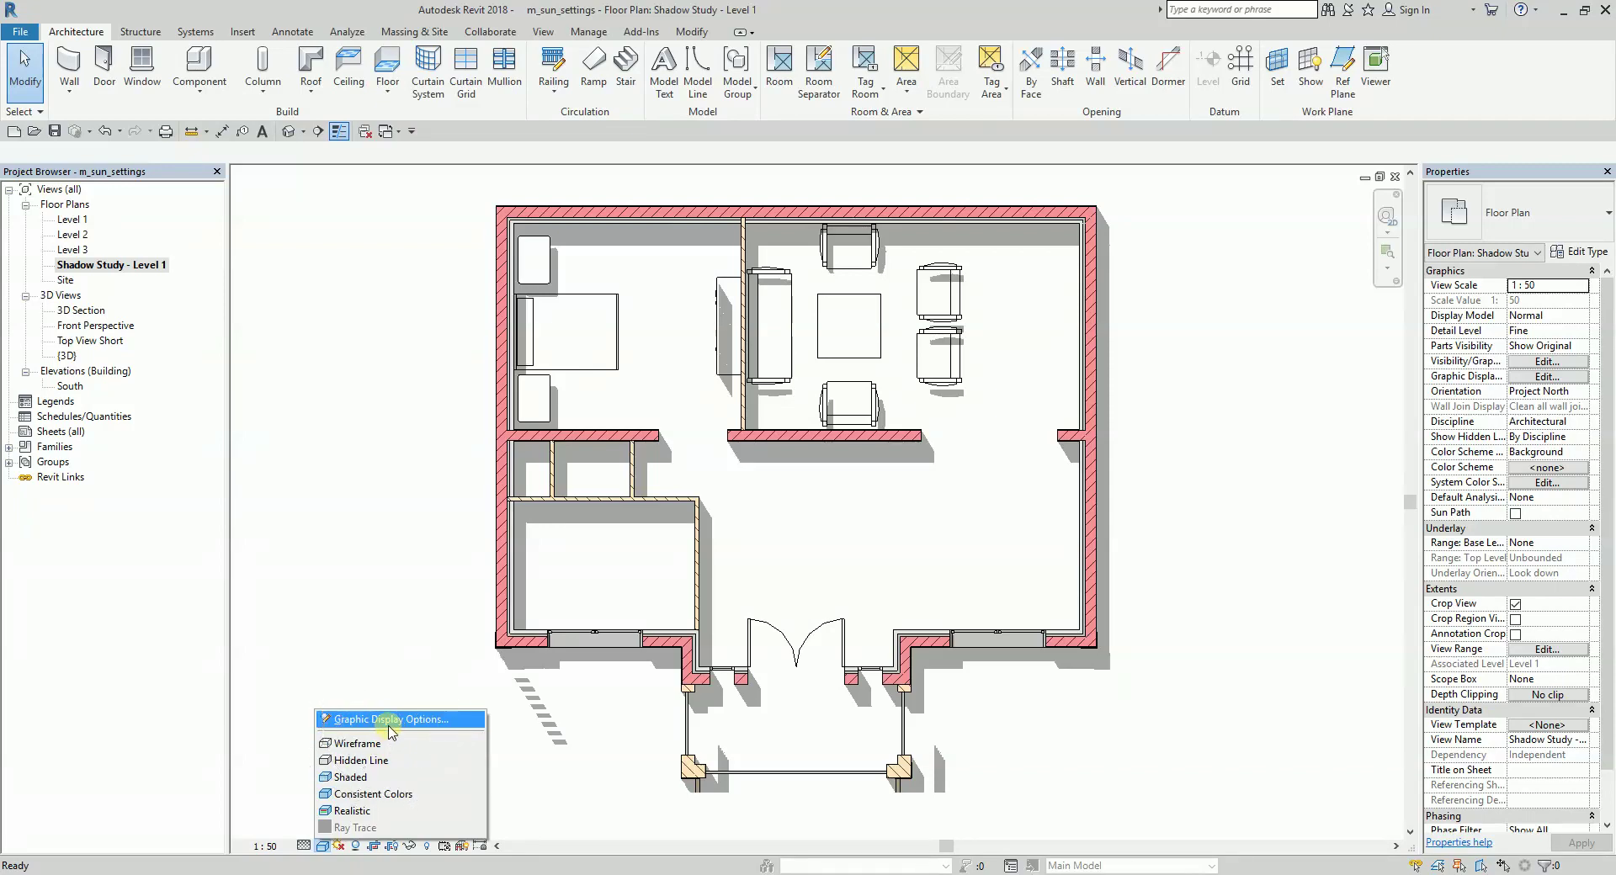
pyautogui.click(365, 656)
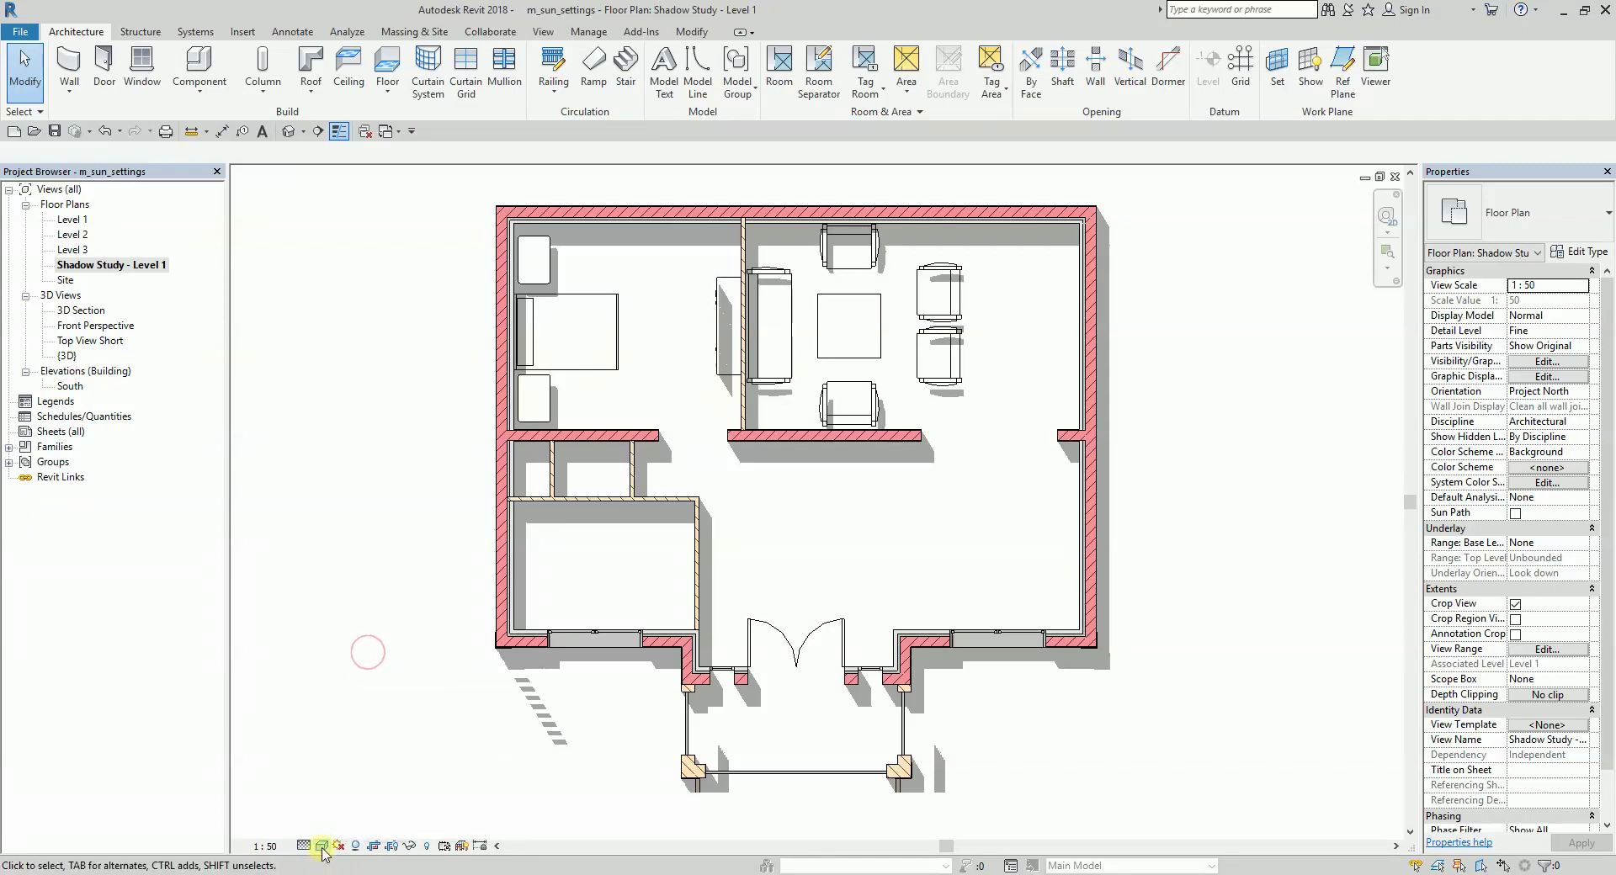
pyautogui.click(323, 847)
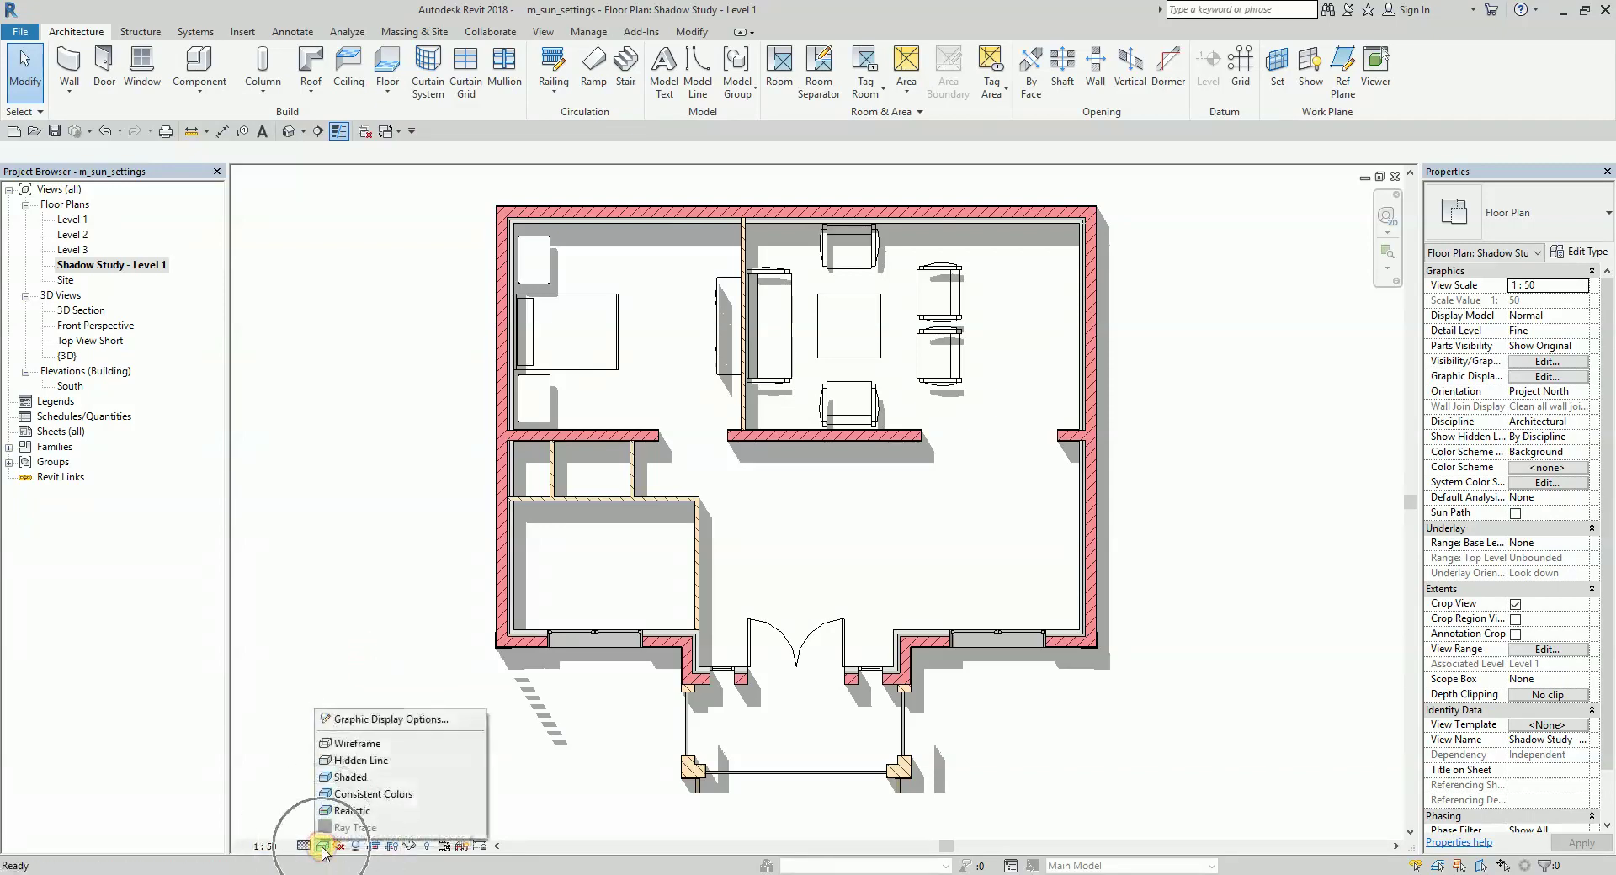
pyautogui.click(418, 721)
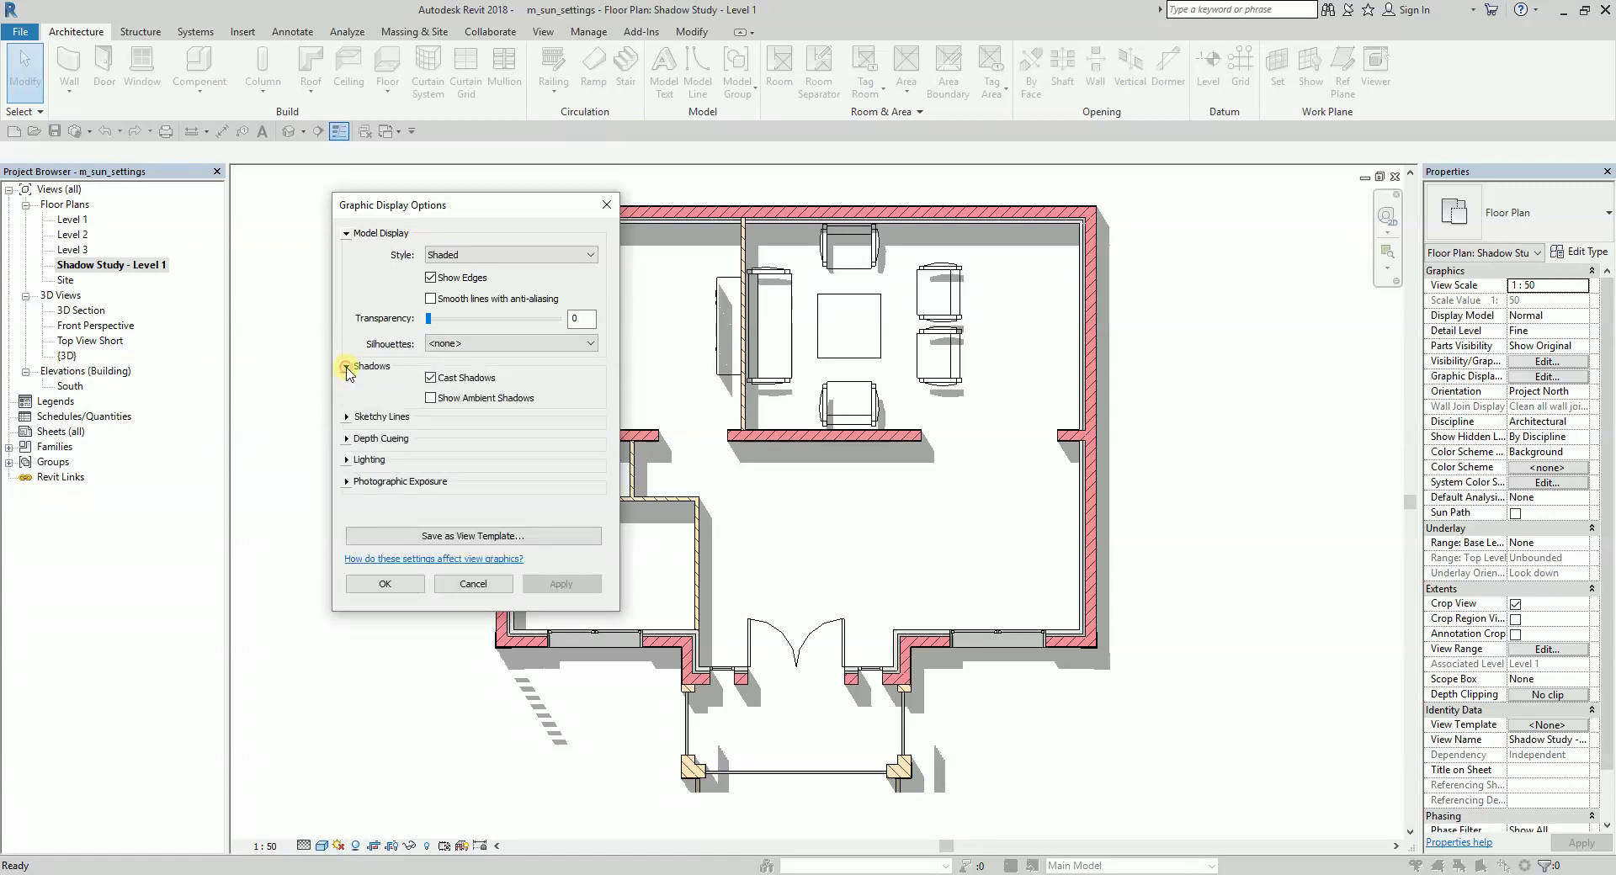
pyautogui.click(346, 460)
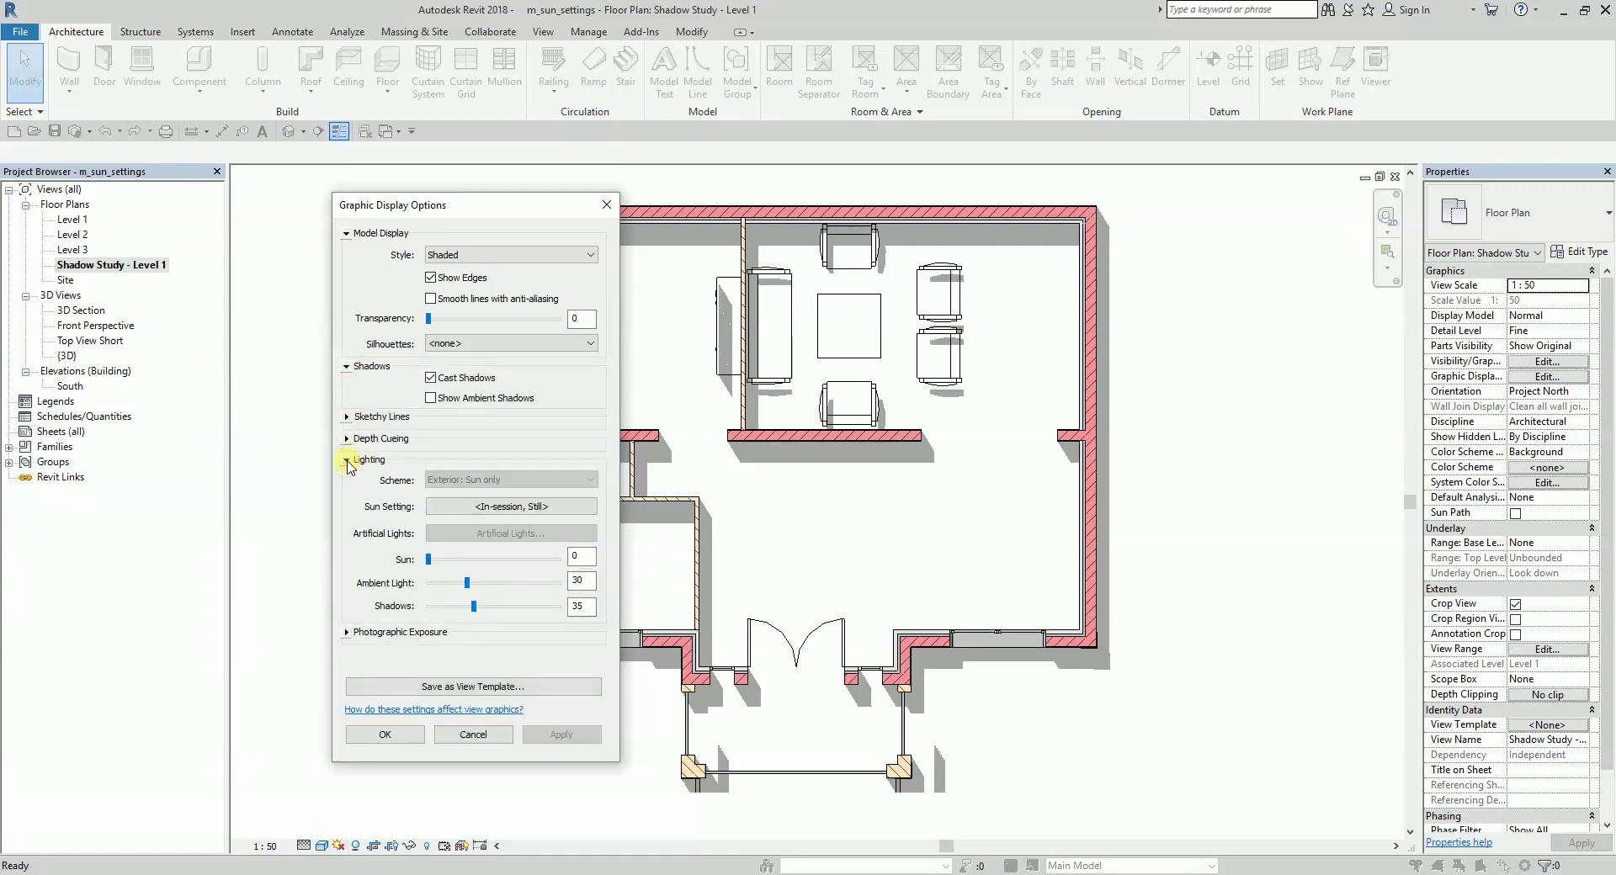
pyautogui.doubleClick(574, 609)
pyautogui.write('5')
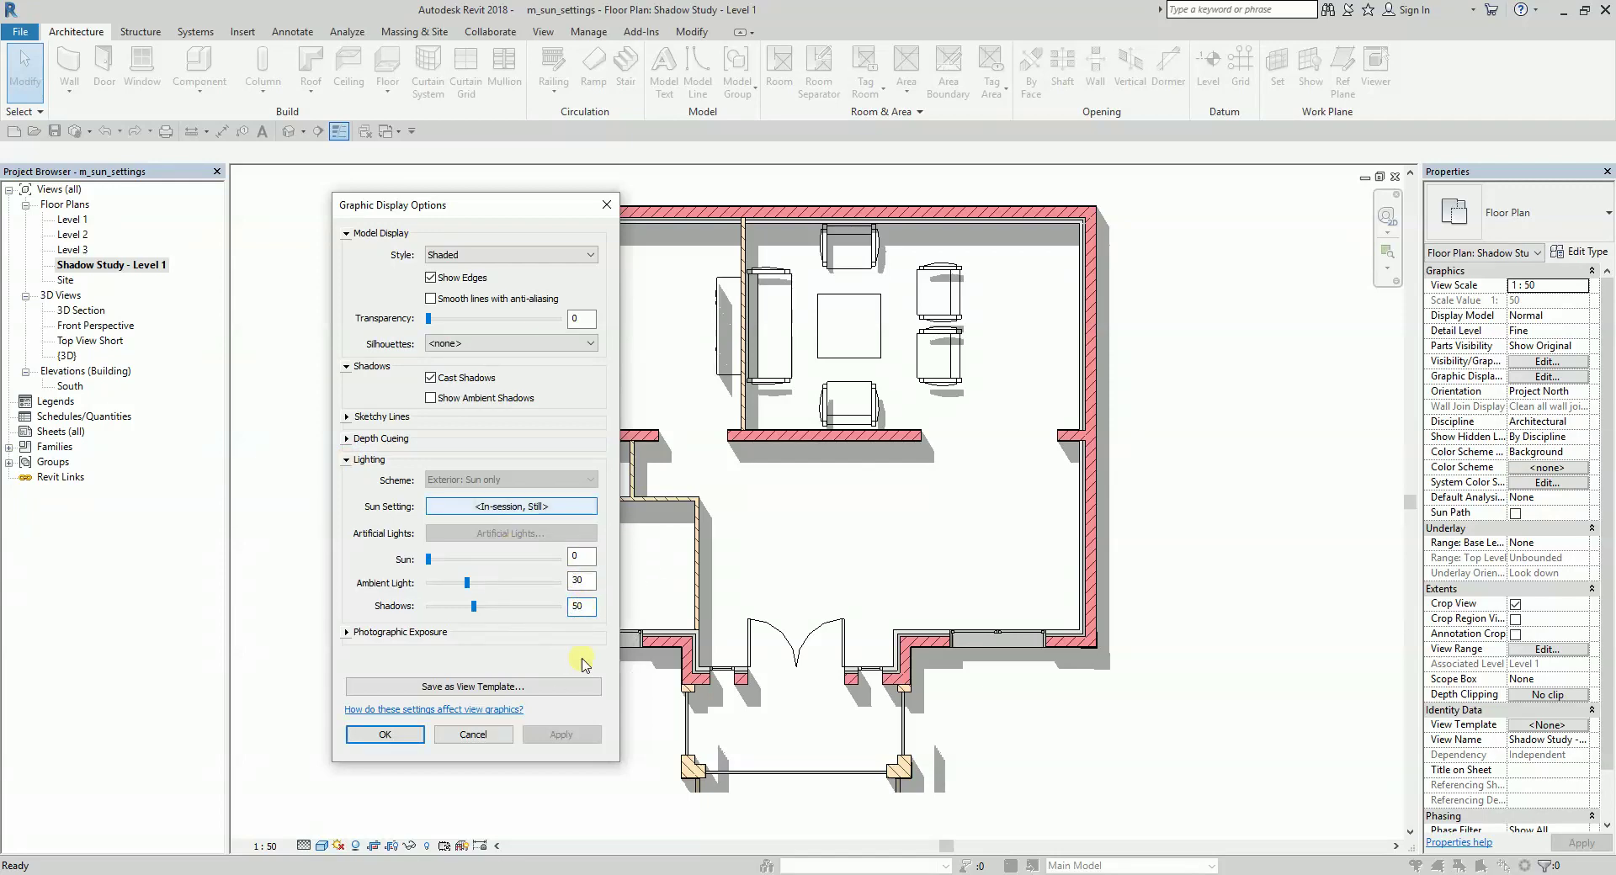
pyautogui.click(384, 735)
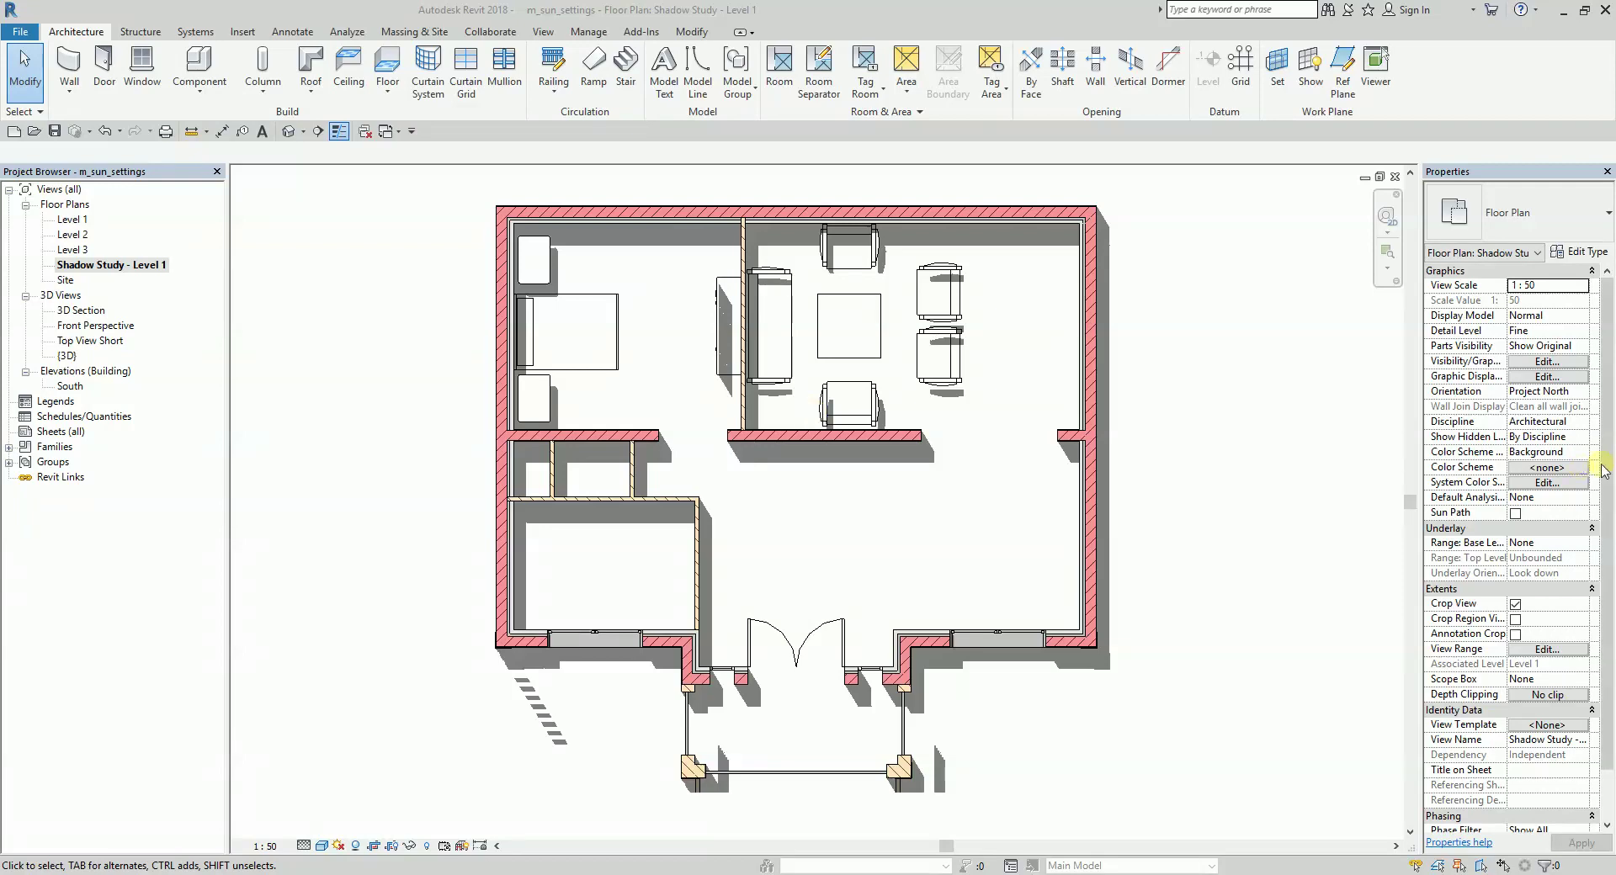
# - Open the South elevation and turn on its shadows
pyautogui.doubleClick(70, 386)
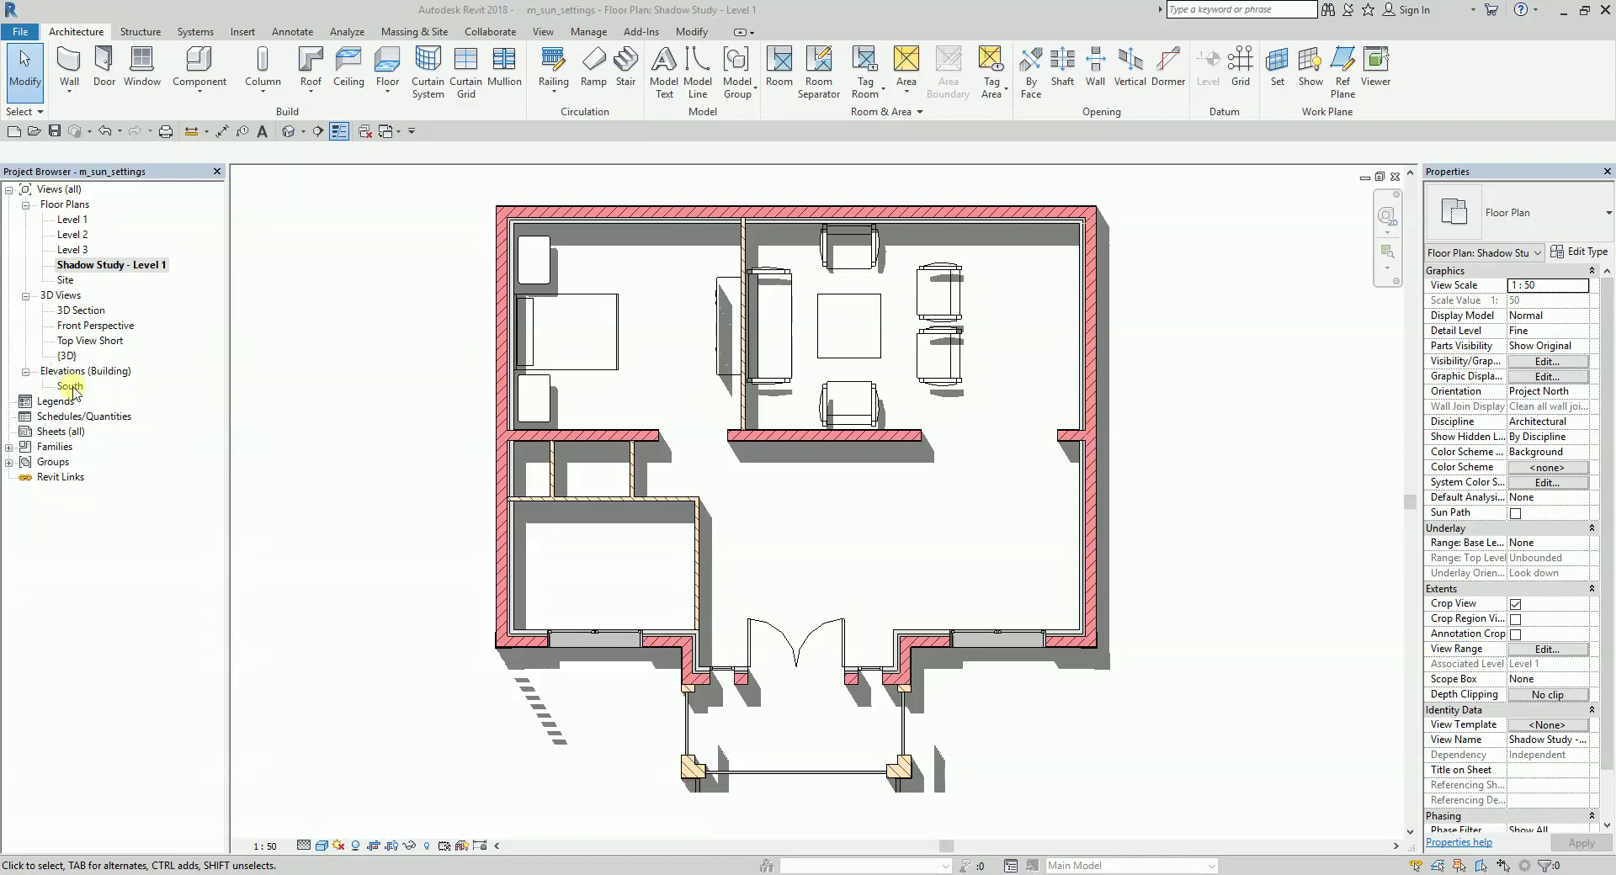
pyautogui.moveTo(855, 495); pyautogui.dragTo(841, 458, button='middle')
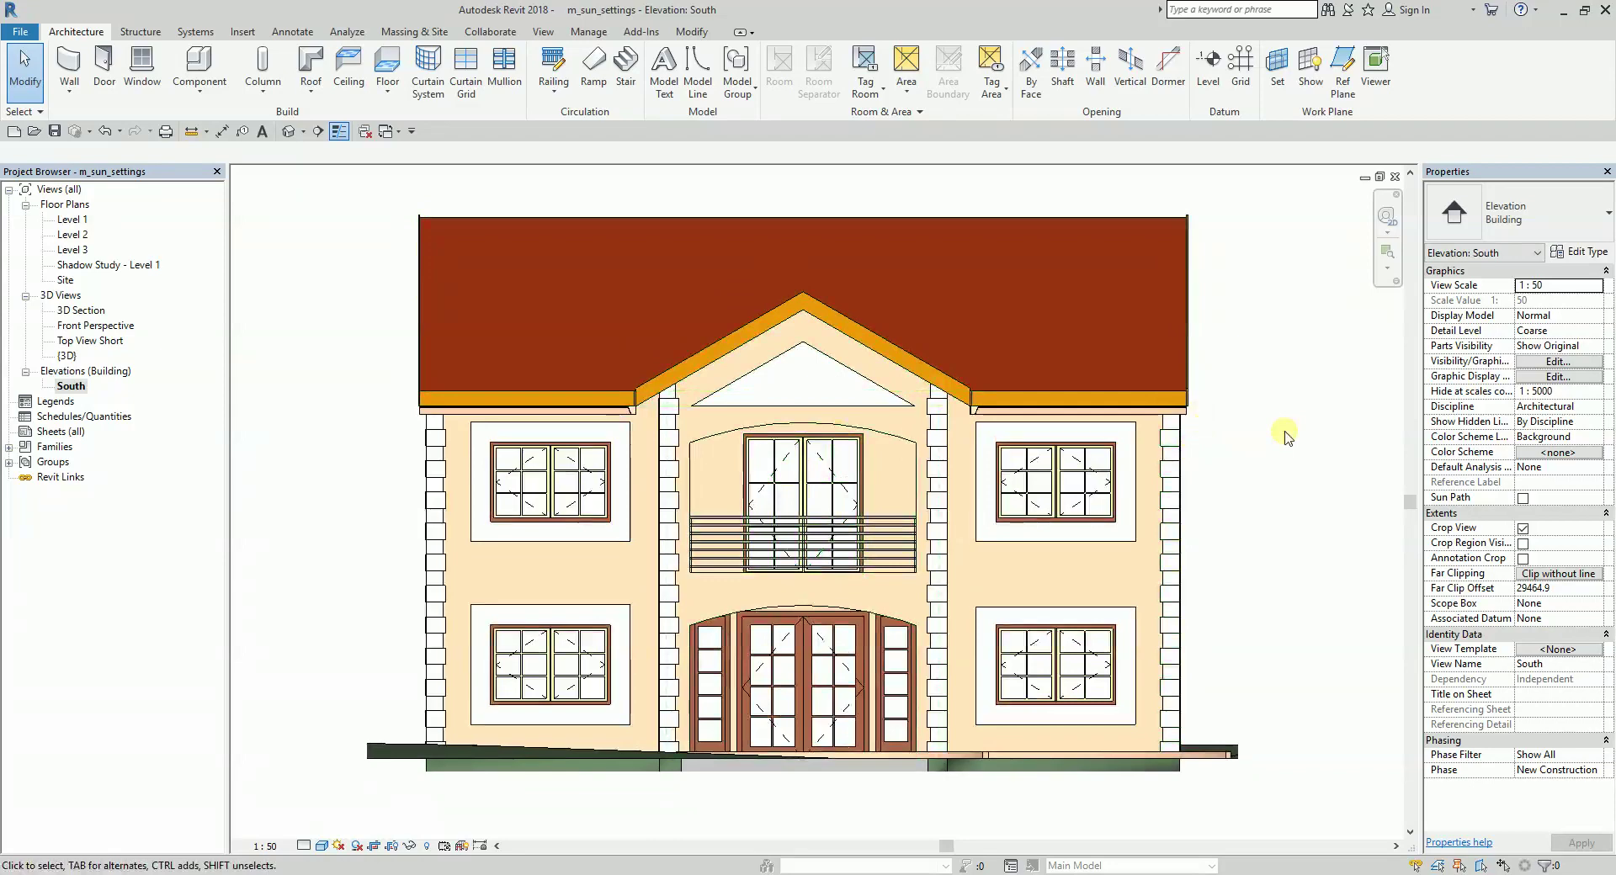
pyautogui.click(356, 846)
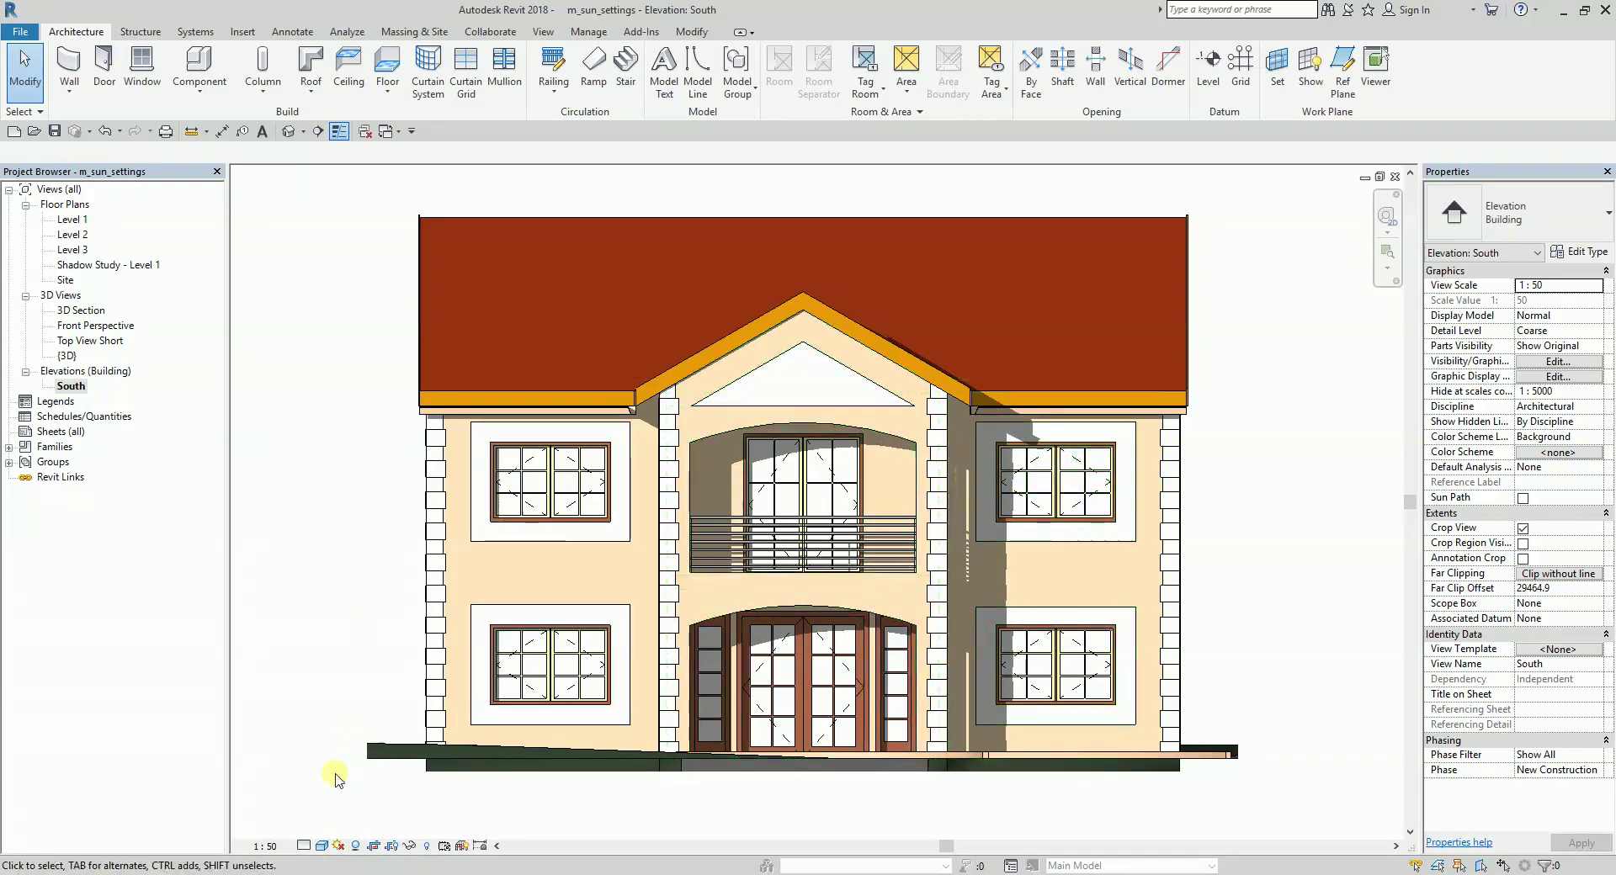
# - Open the South elevation's sun settings and select the Single Day study with the One Day Solar Study - User Defined preset
pyautogui.click(339, 846)
pyautogui.click(383, 787)
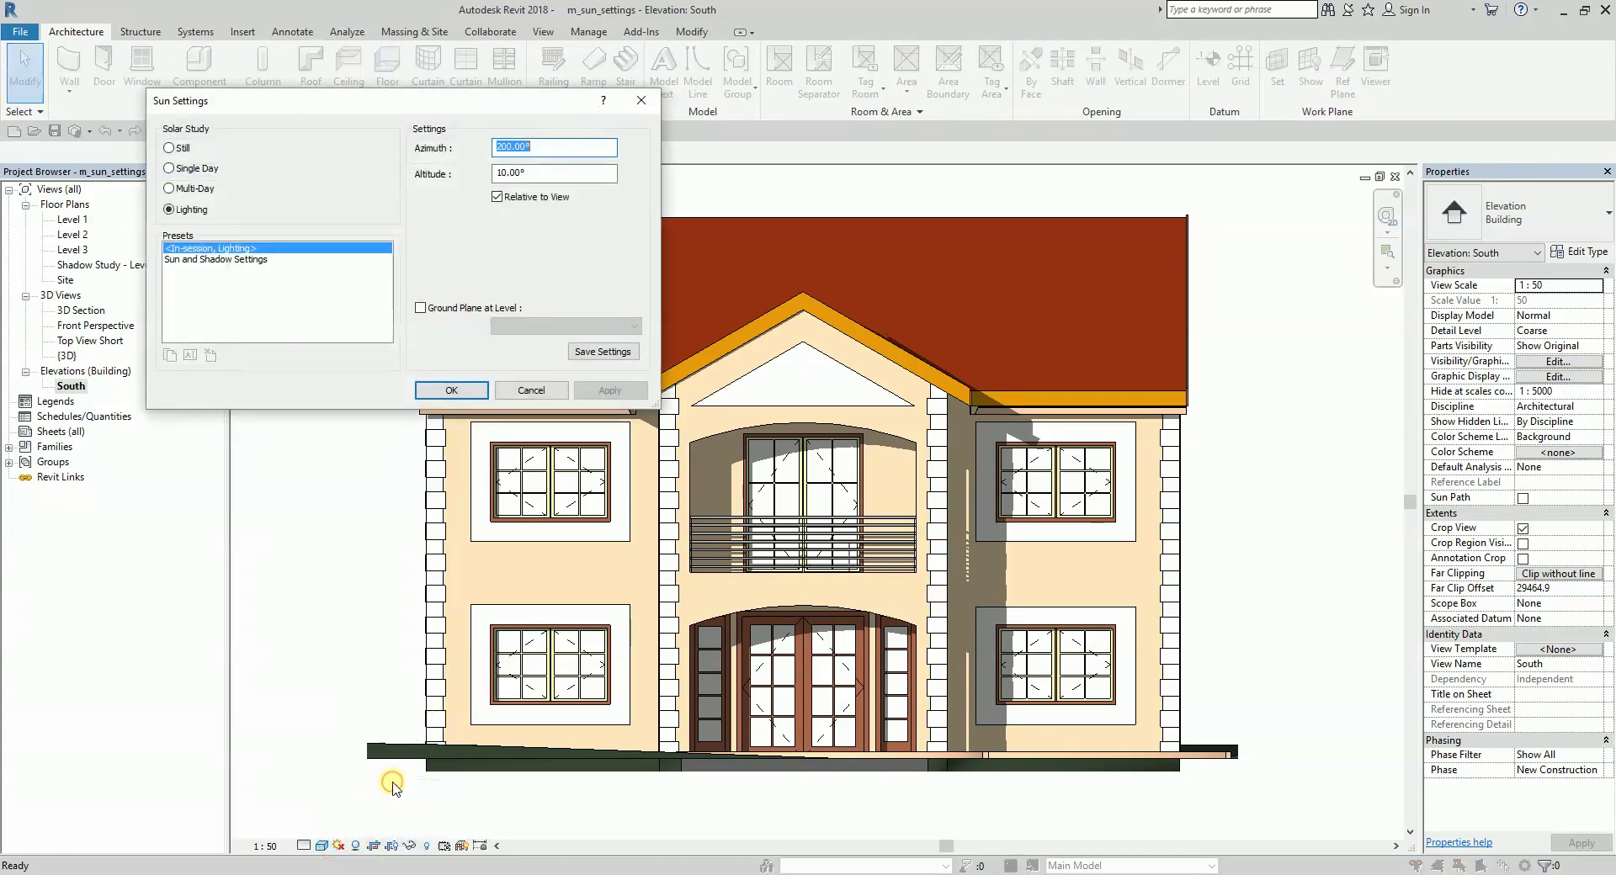
pyautogui.click(175, 171)
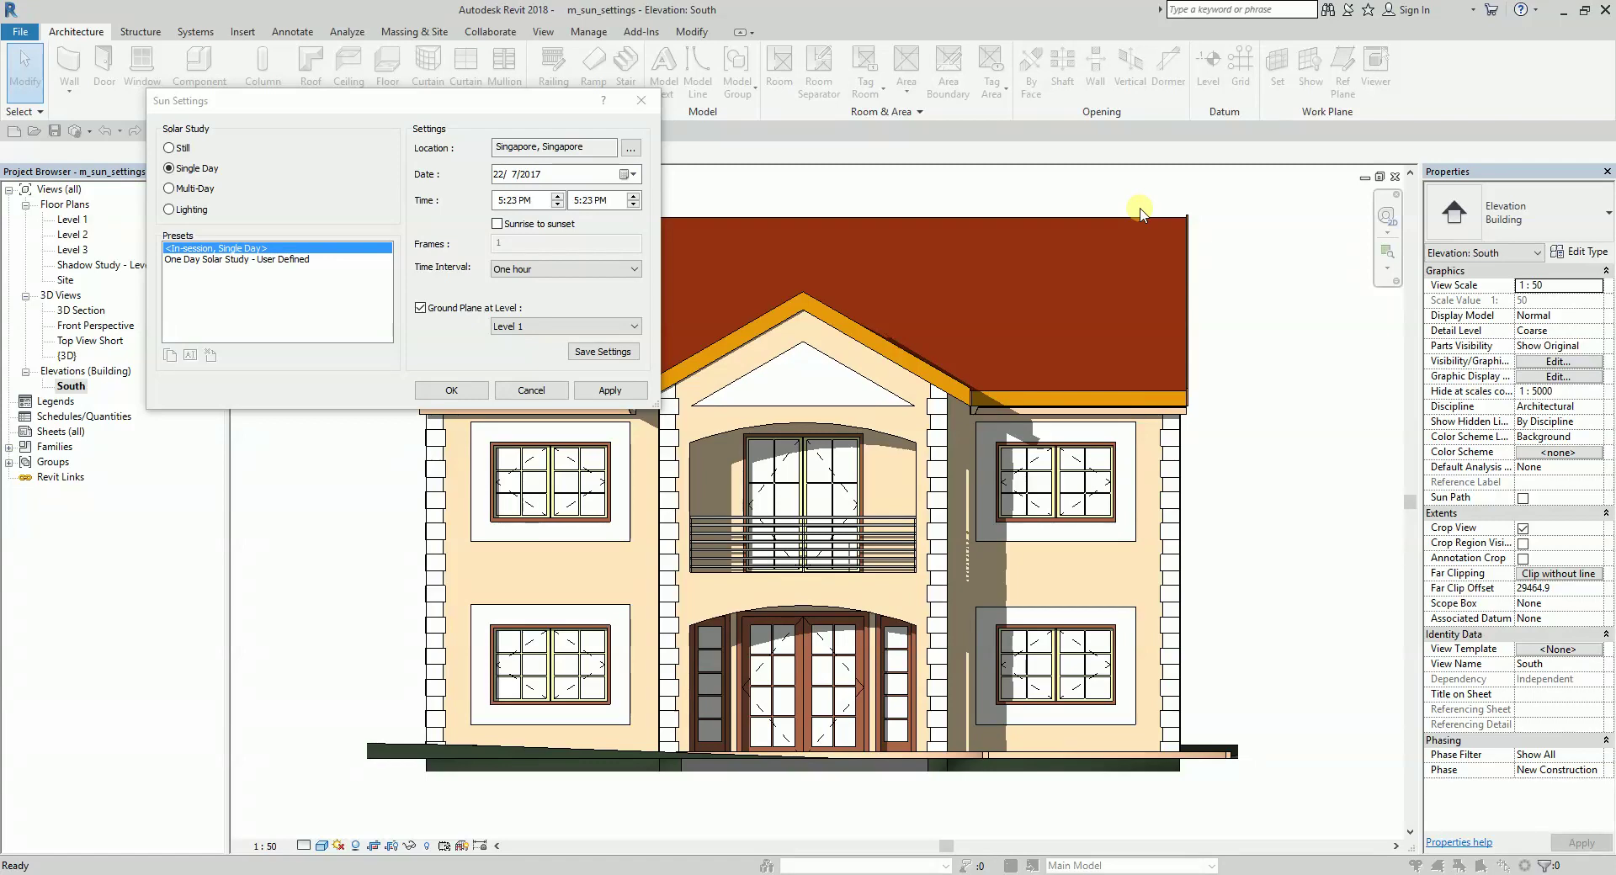
pyautogui.click(194, 264)
pyautogui.click(194, 266)
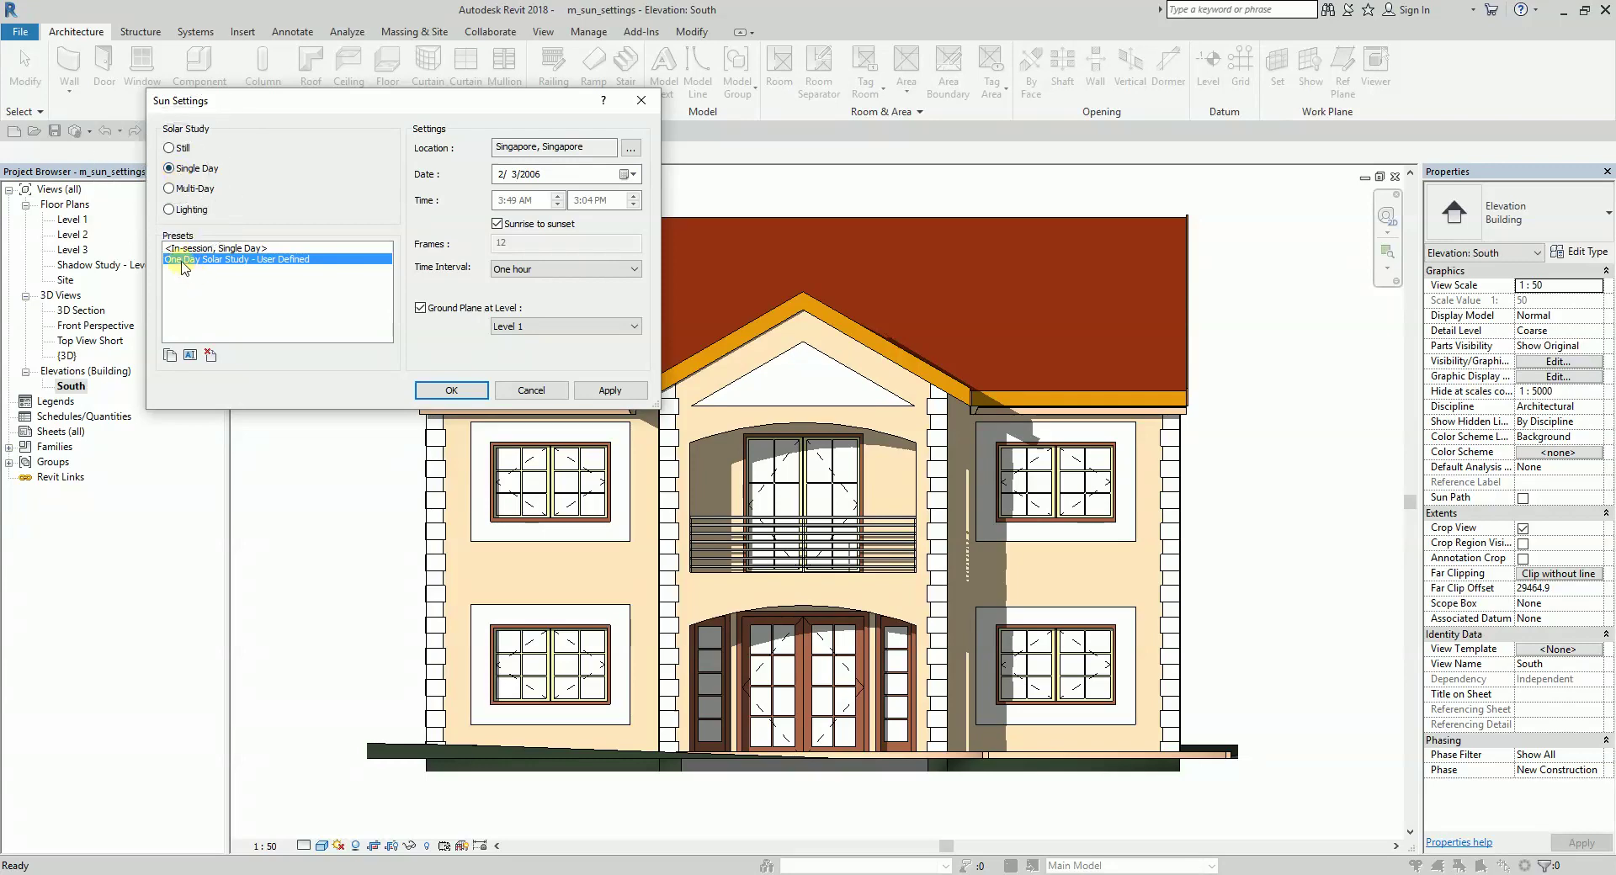
# - Duplicate the One Day Solar Study - User Defined preset under the name Solar Study Single Day_Test
pyautogui.click(171, 356)
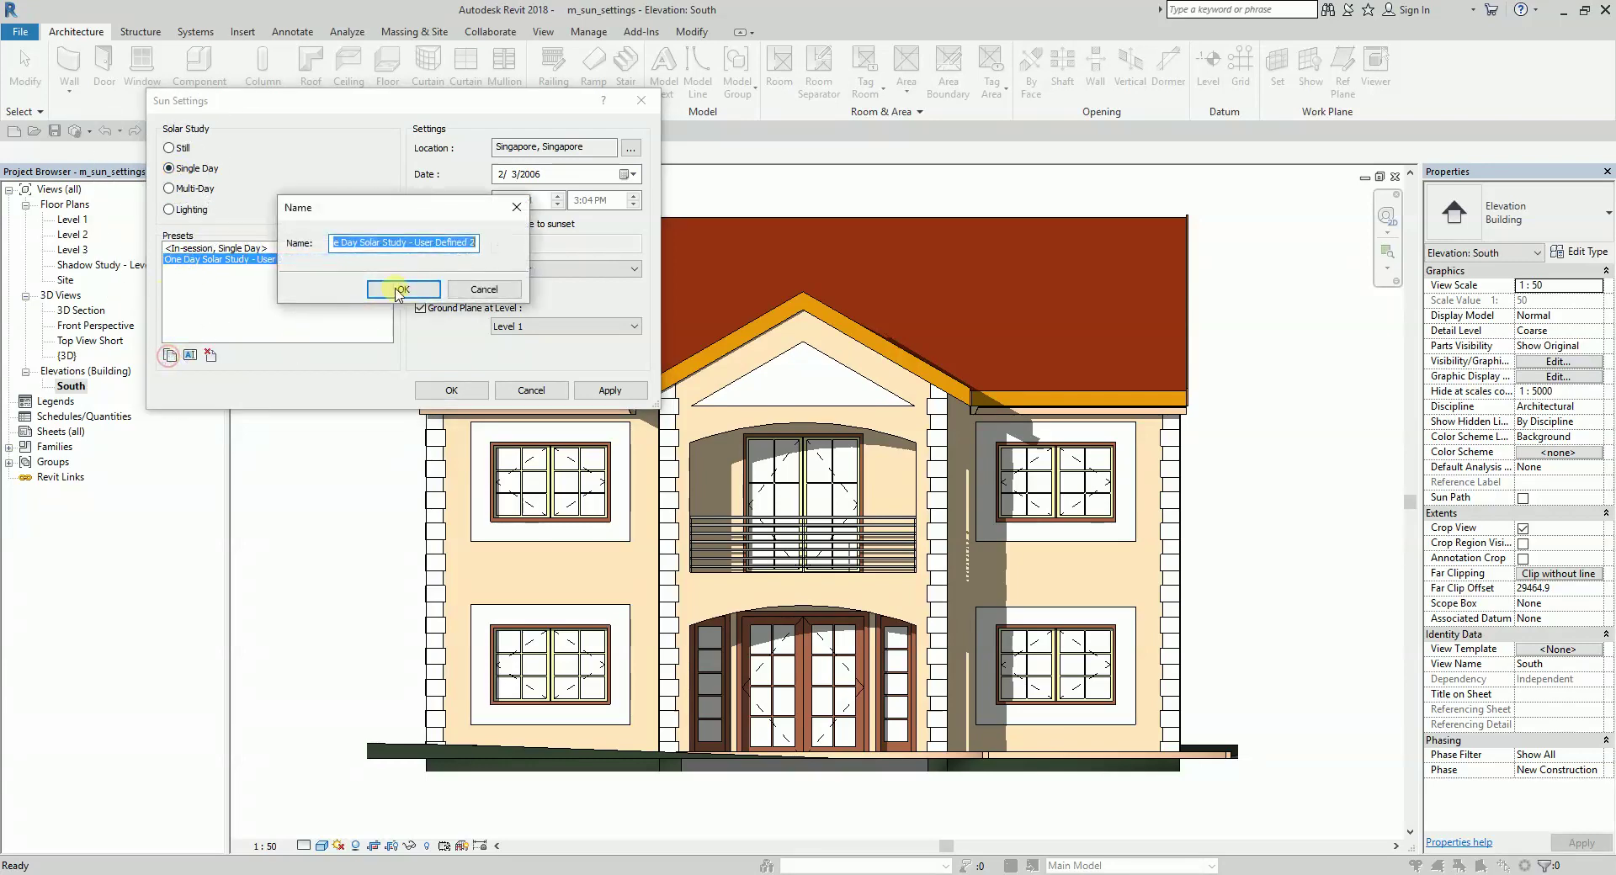
pyautogui.write('Solar ')
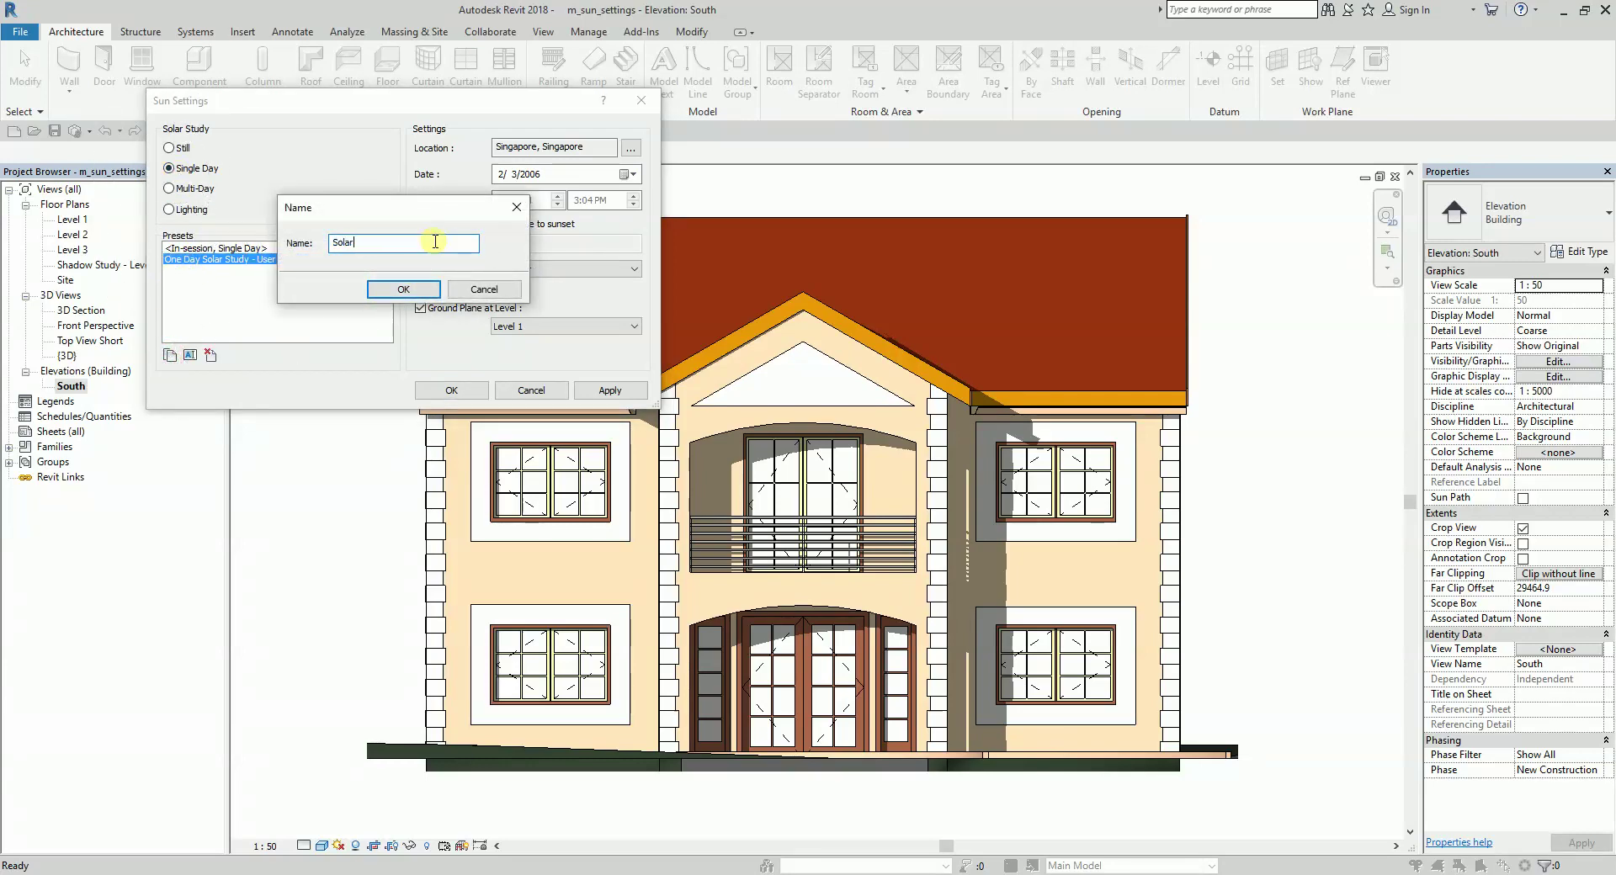
pyautogui.write('Study Single Day_t')
pyautogui.press('BackSpace')
pyautogui.write('TEst')
pyautogui.press('BackSpace')
pyautogui.press('BackSpace')
pyautogui.write('st')
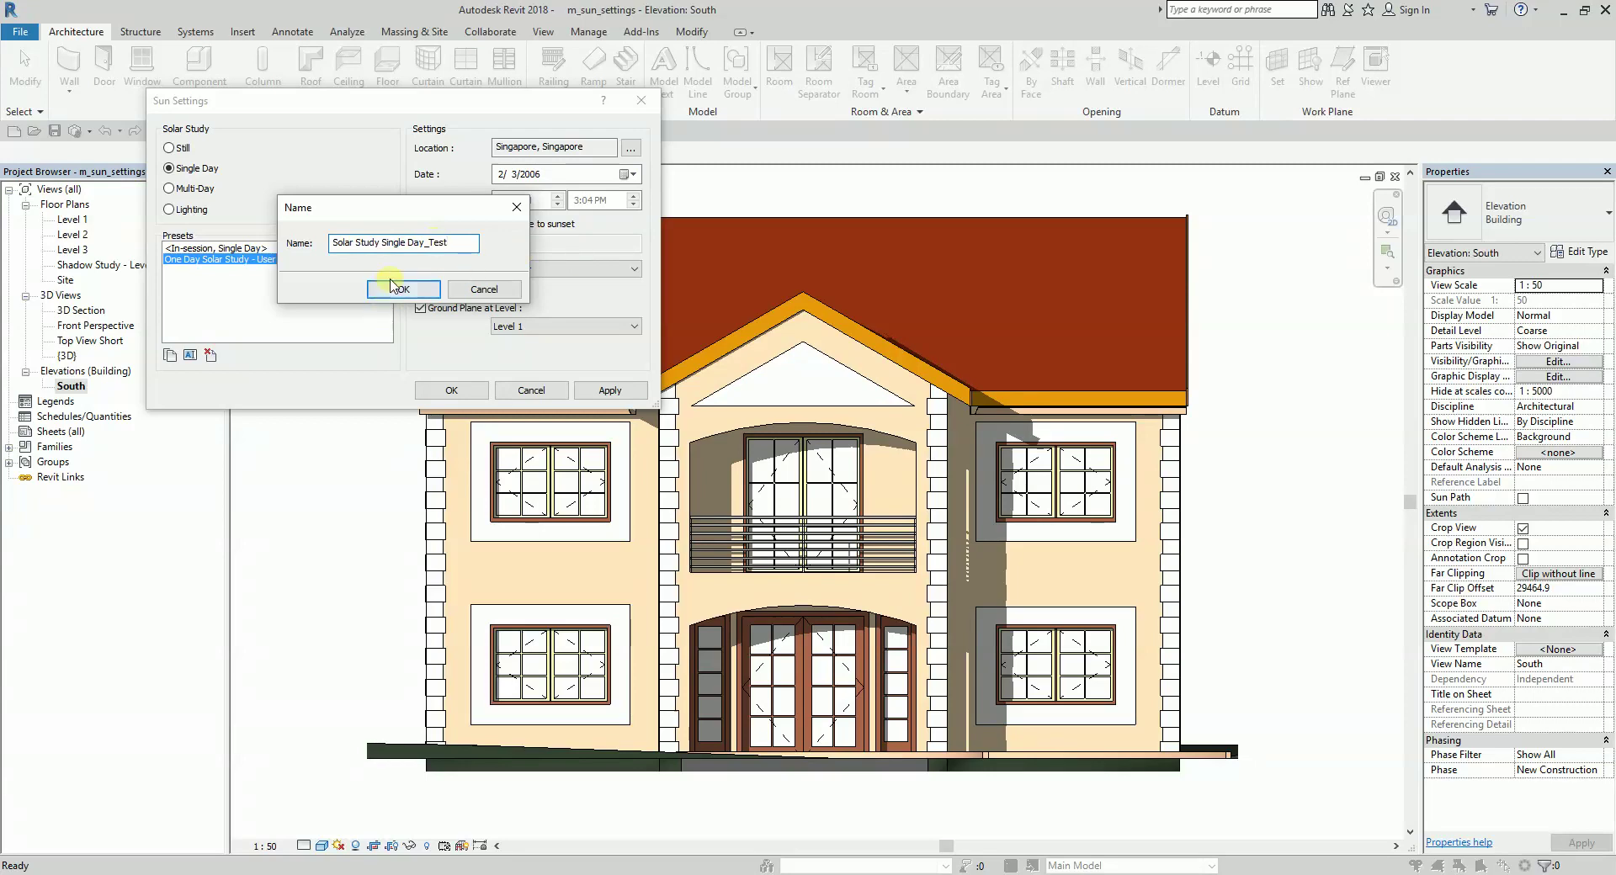
pyautogui.click(392, 288)
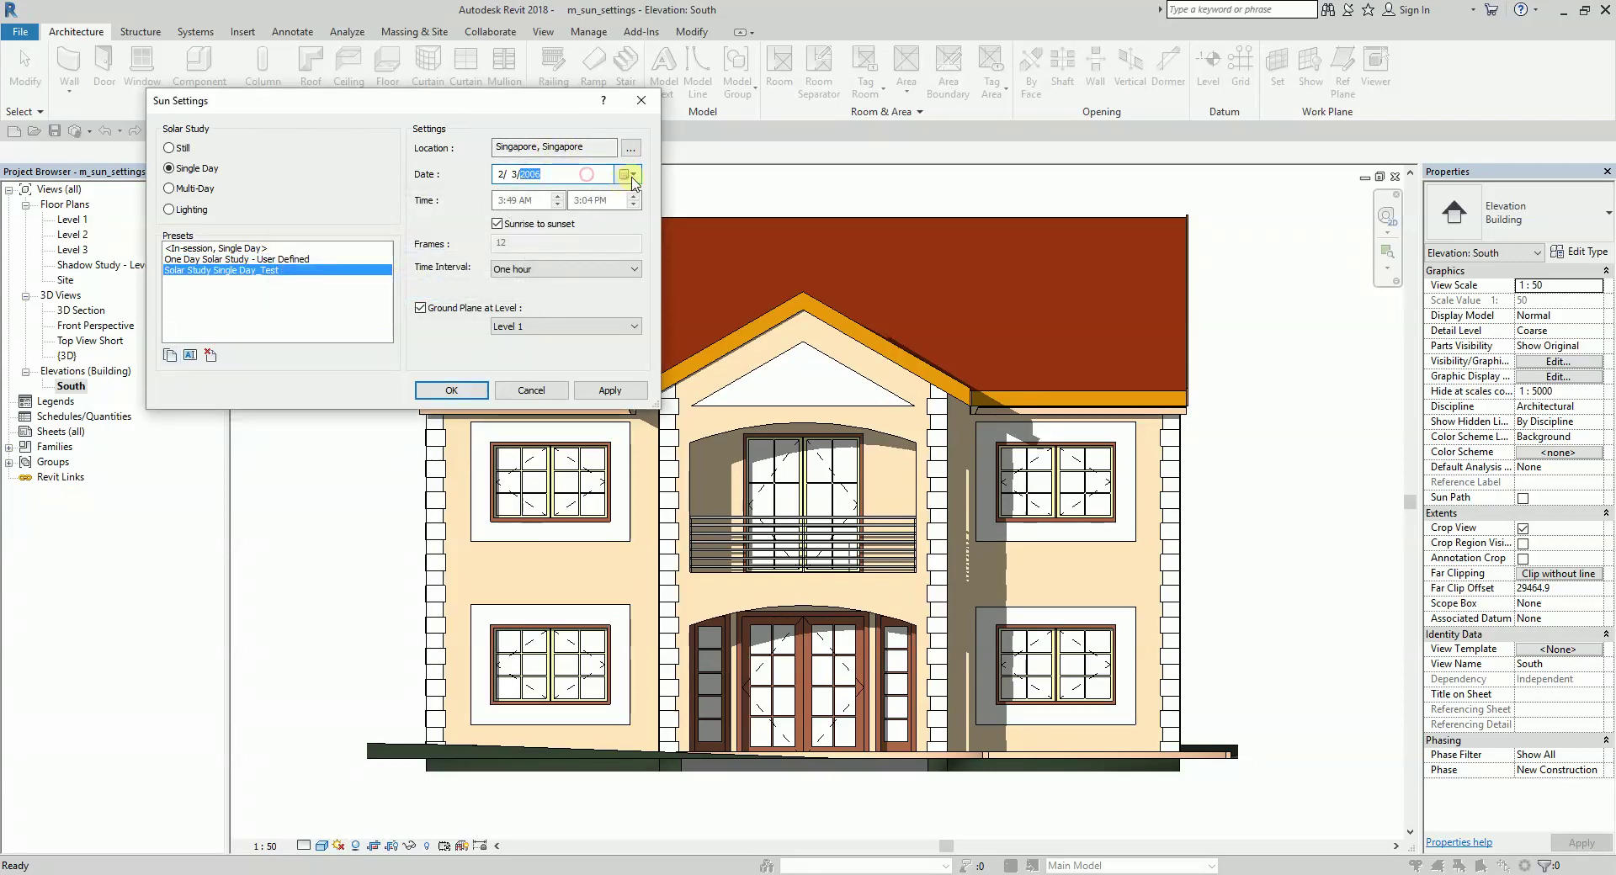
# - Set the date of the Solar Study Single Day_Test preset to 22/7/2017
pyautogui.click(629, 174)
pyautogui.click(624, 308)
pyautogui.click(1168, 274)
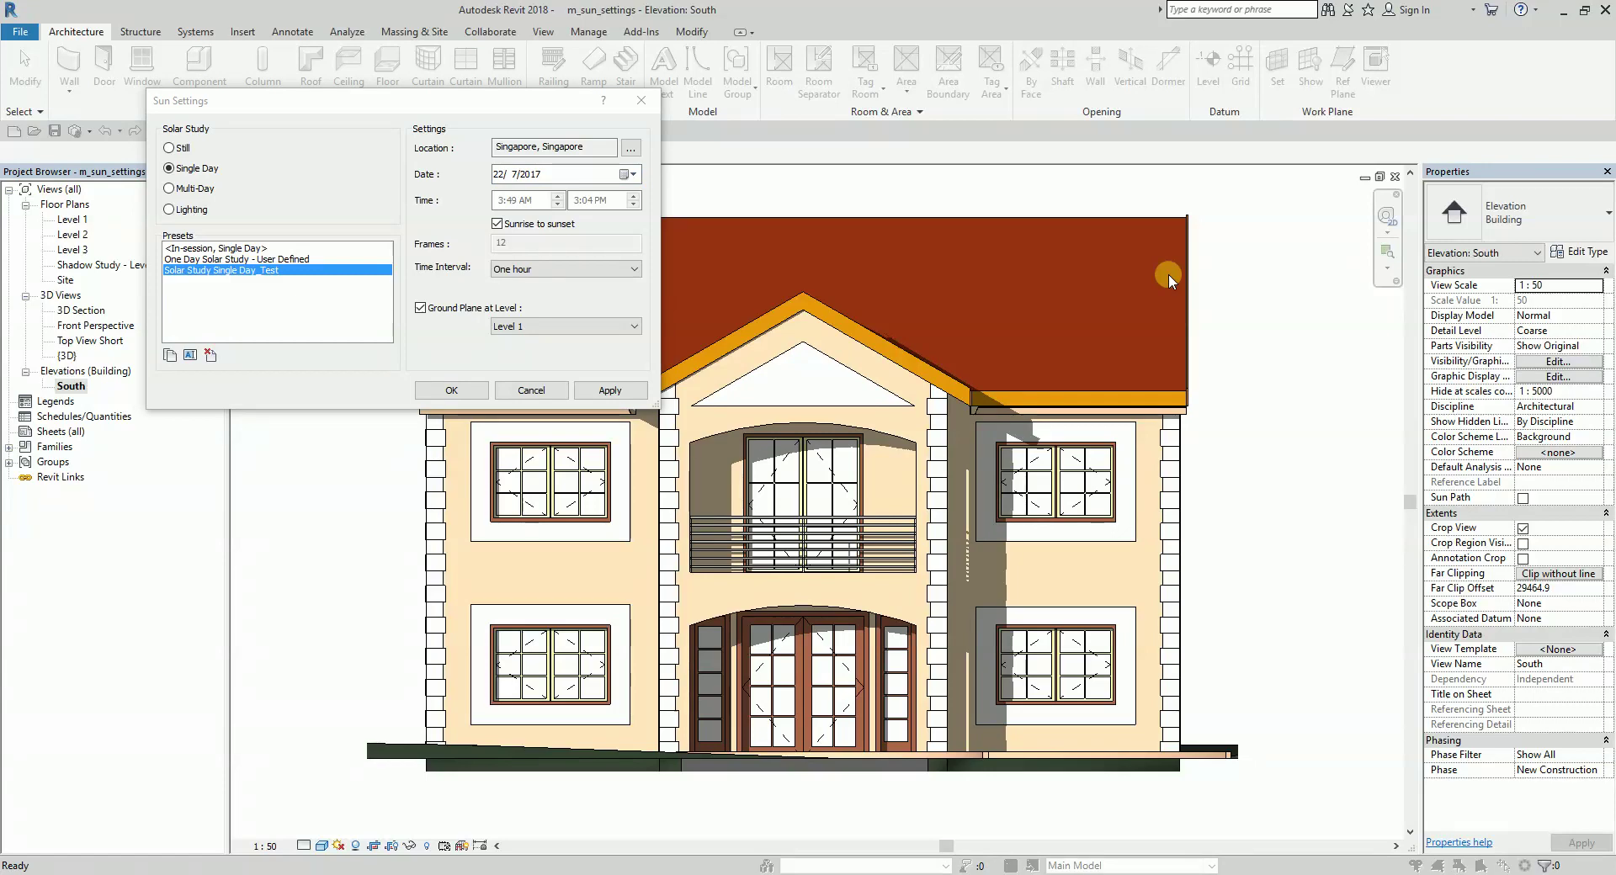
# - Recalculate the time range for the new date by switching Sunrise to sunset off and on, and apply the sun settings
pyautogui.click(496, 224)
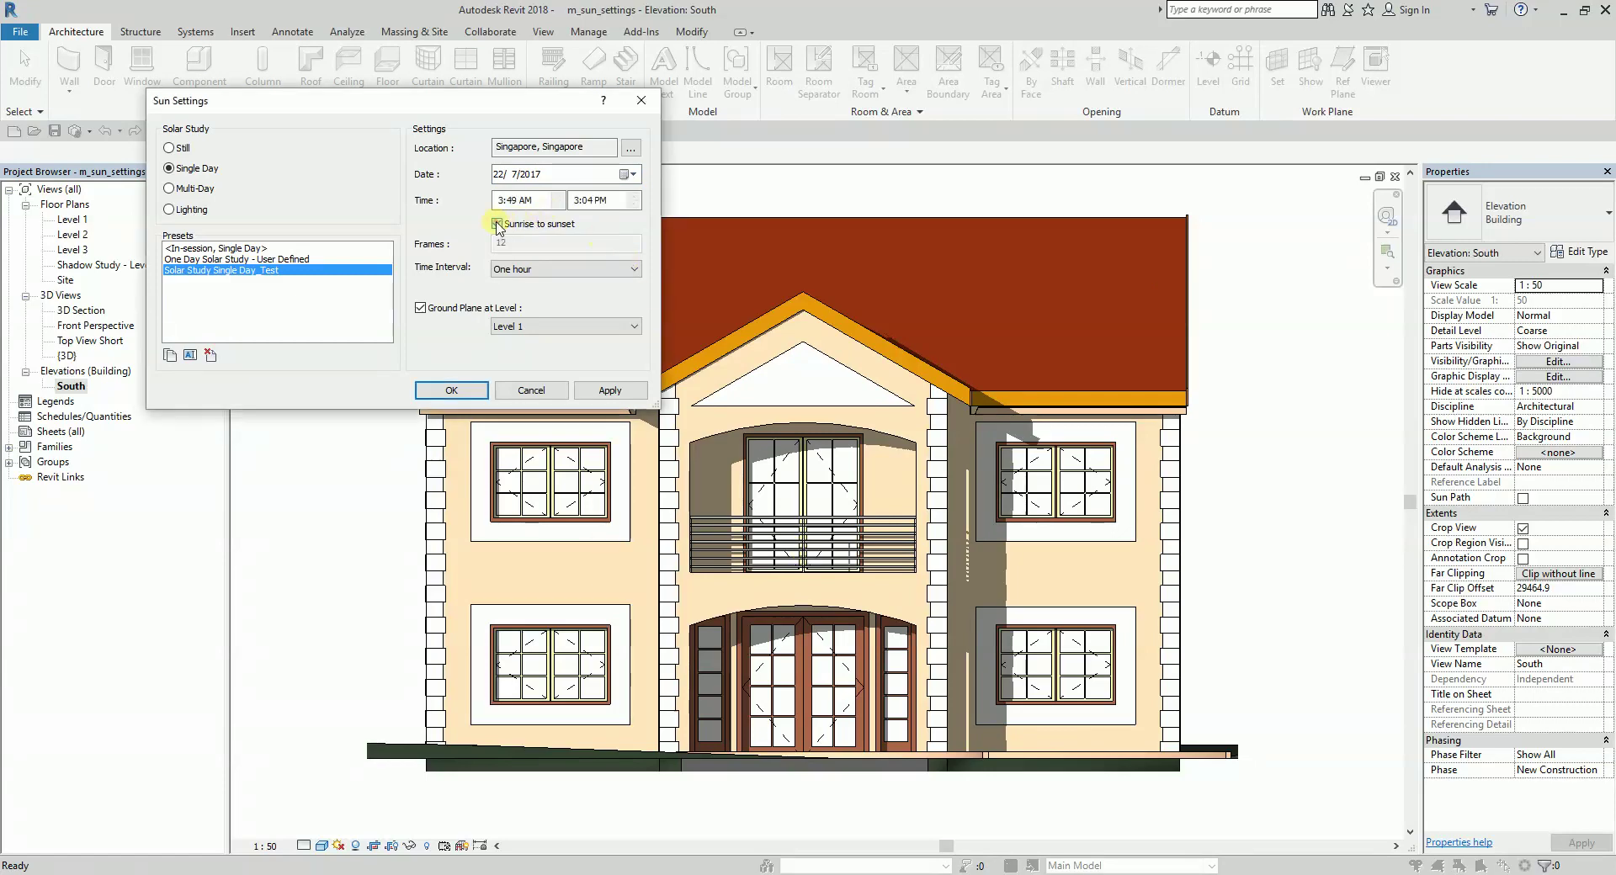
pyautogui.click(497, 224)
pyautogui.click(498, 224)
pyautogui.click(497, 224)
pyautogui.click(497, 224)
pyautogui.click(498, 224)
pyautogui.click(497, 224)
pyautogui.click(498, 223)
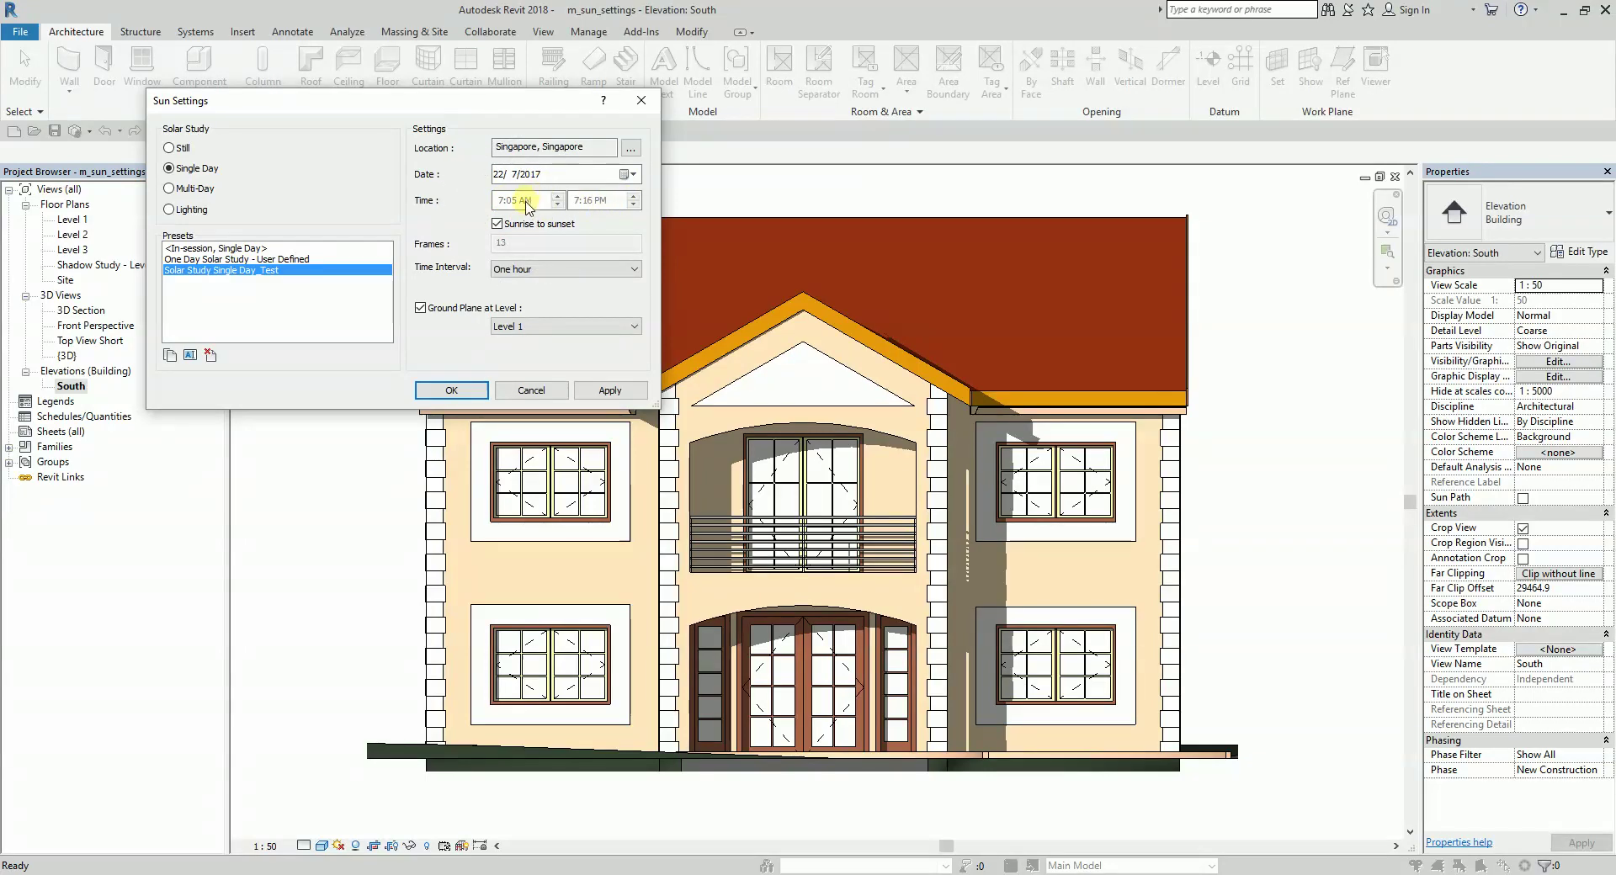
pyautogui.click(1572, 468)
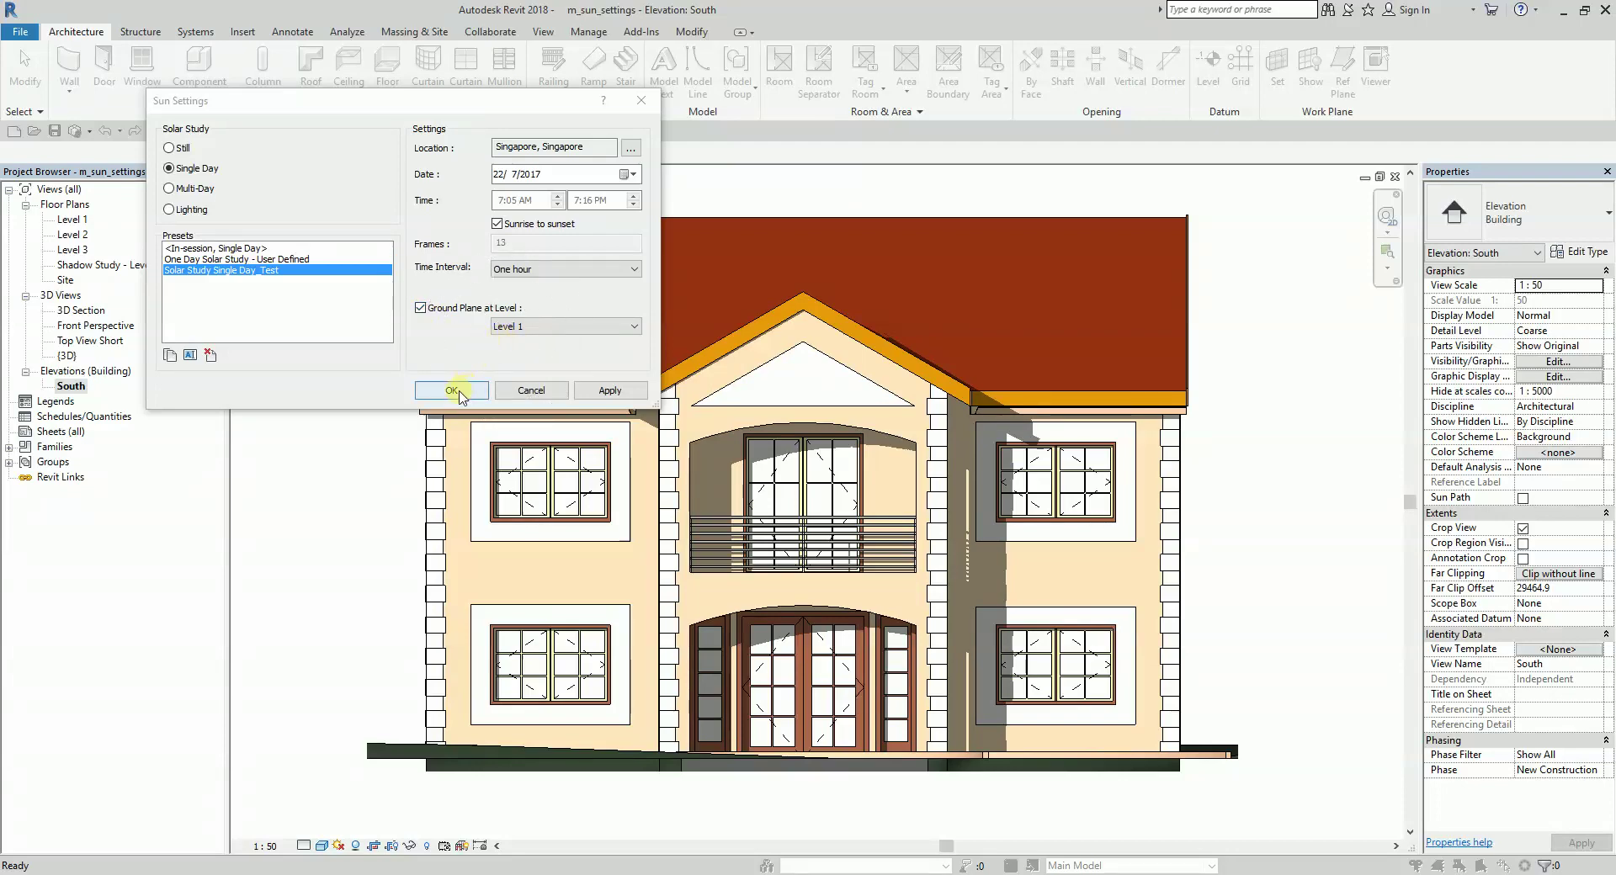
pyautogui.click(611, 391)
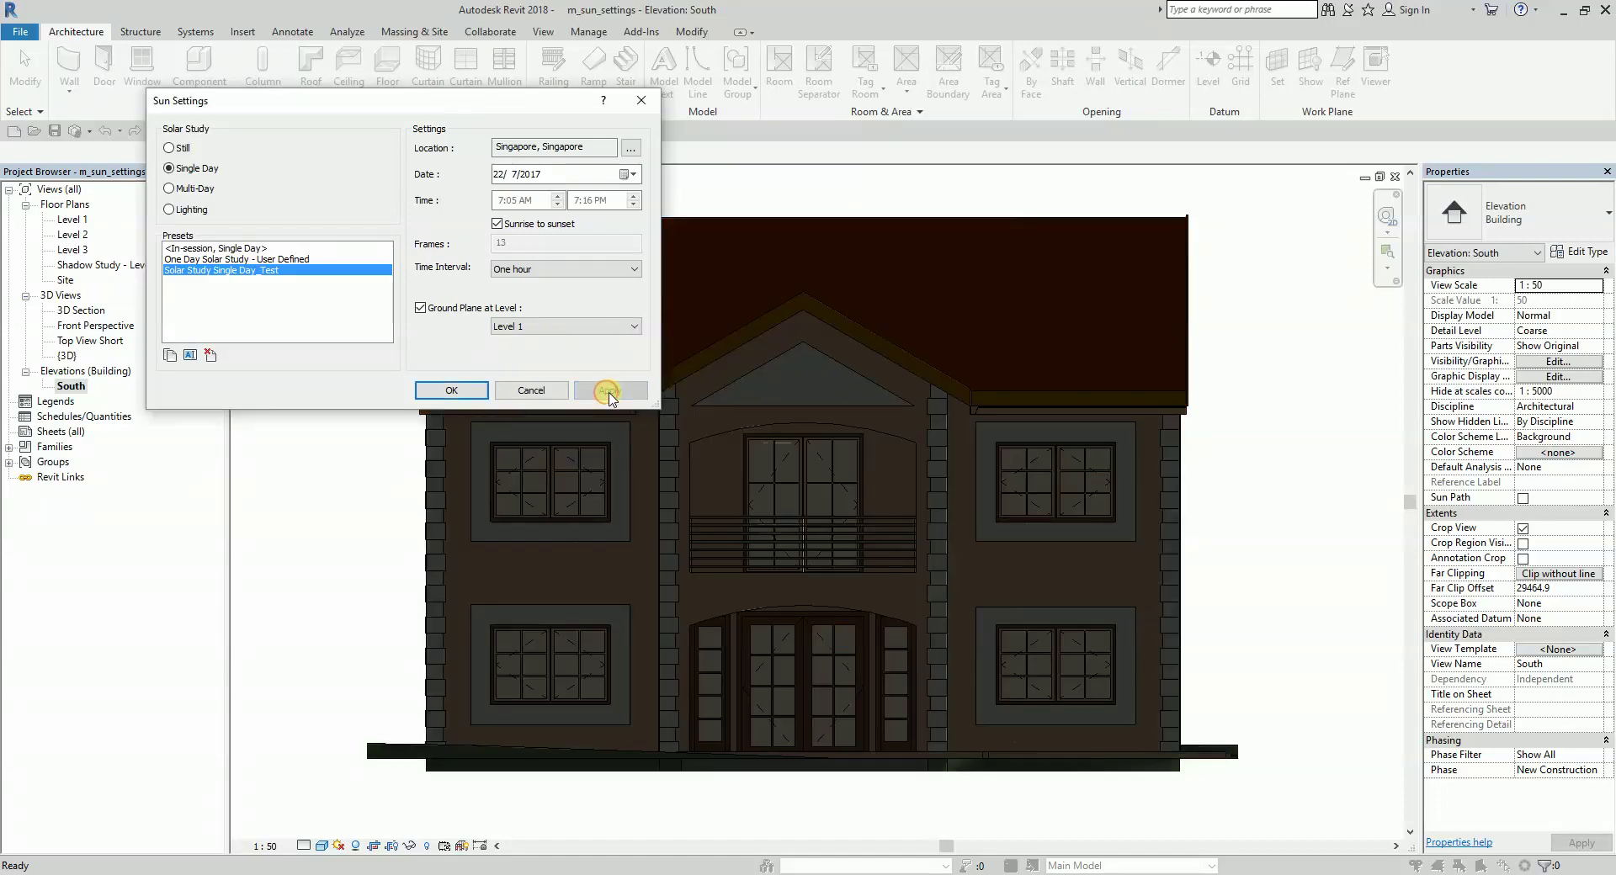
pyautogui.click(448, 391)
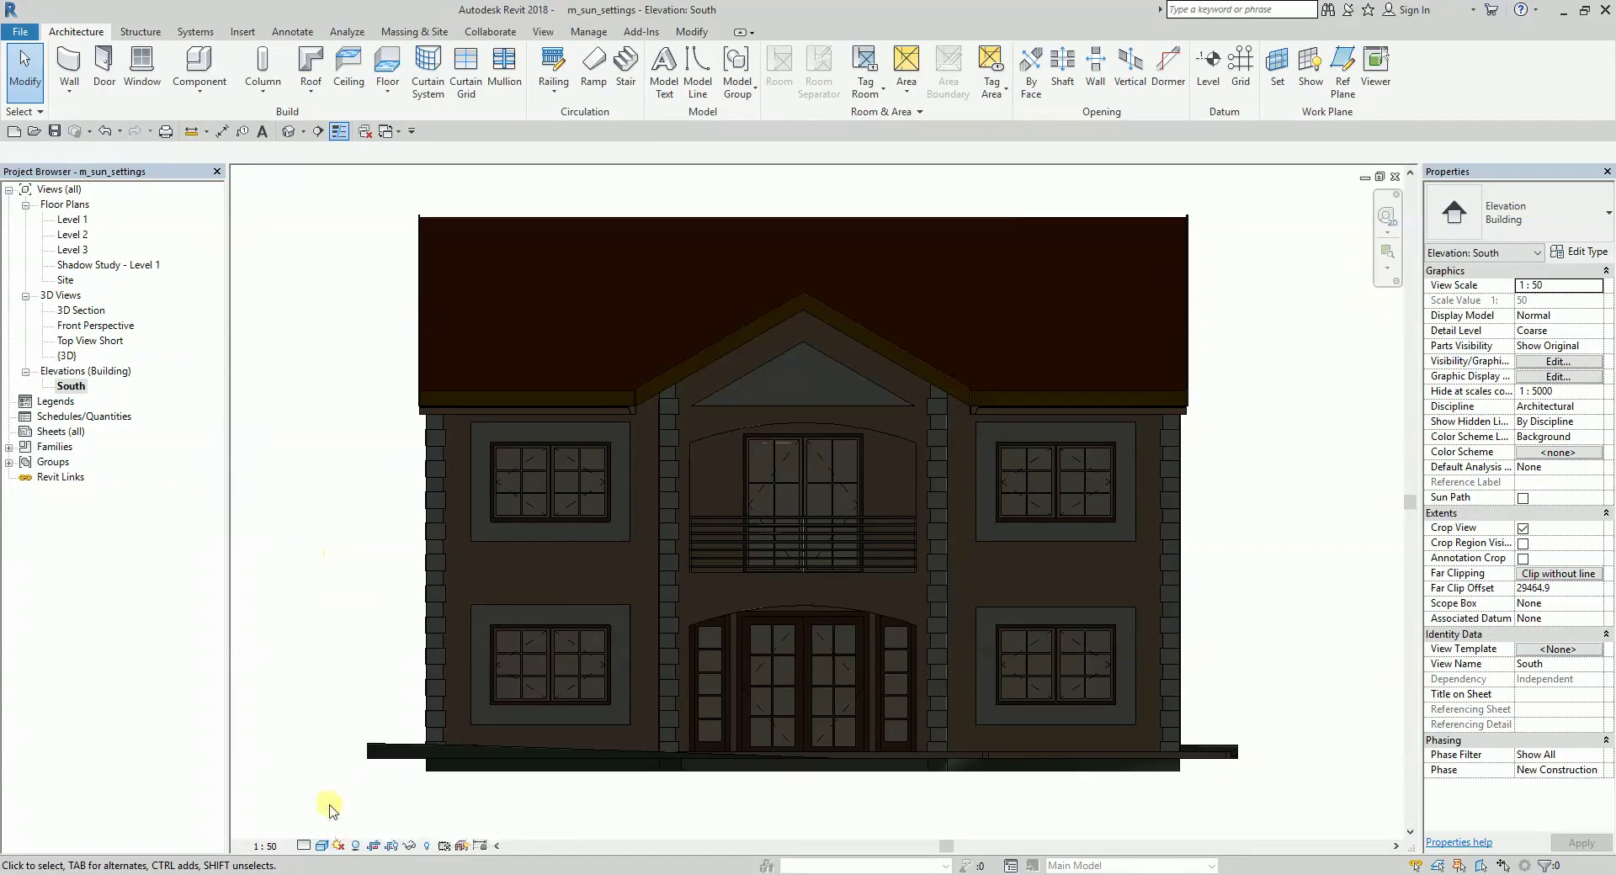
# - Start the solar study preview for the South elevation and play the animation
pyautogui.click(340, 845)
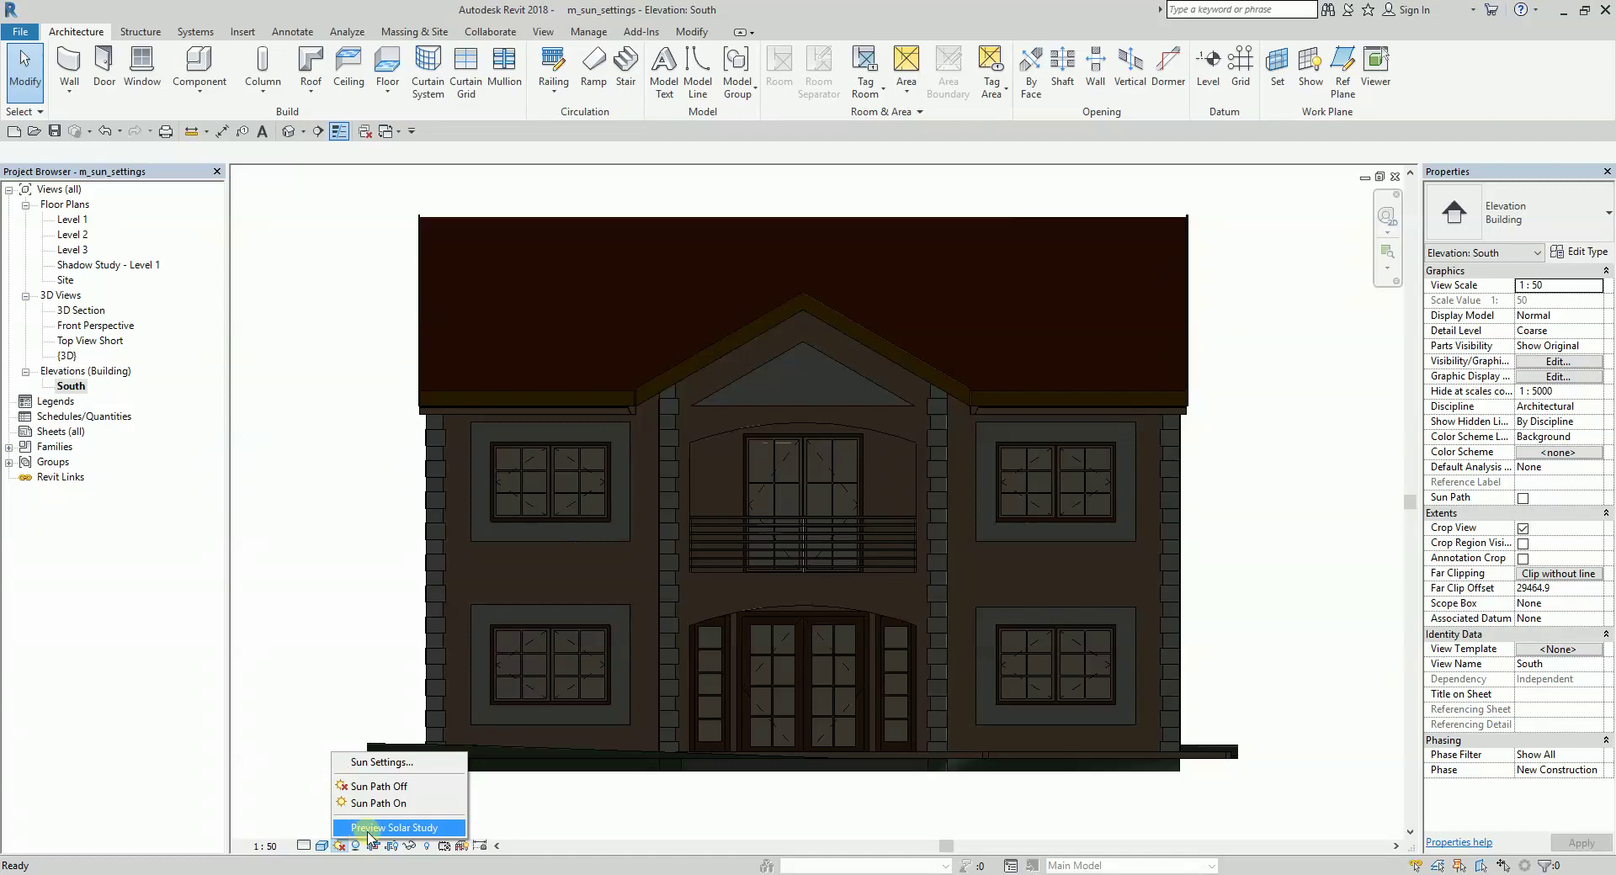
pyautogui.click(370, 831)
pyautogui.click(370, 830)
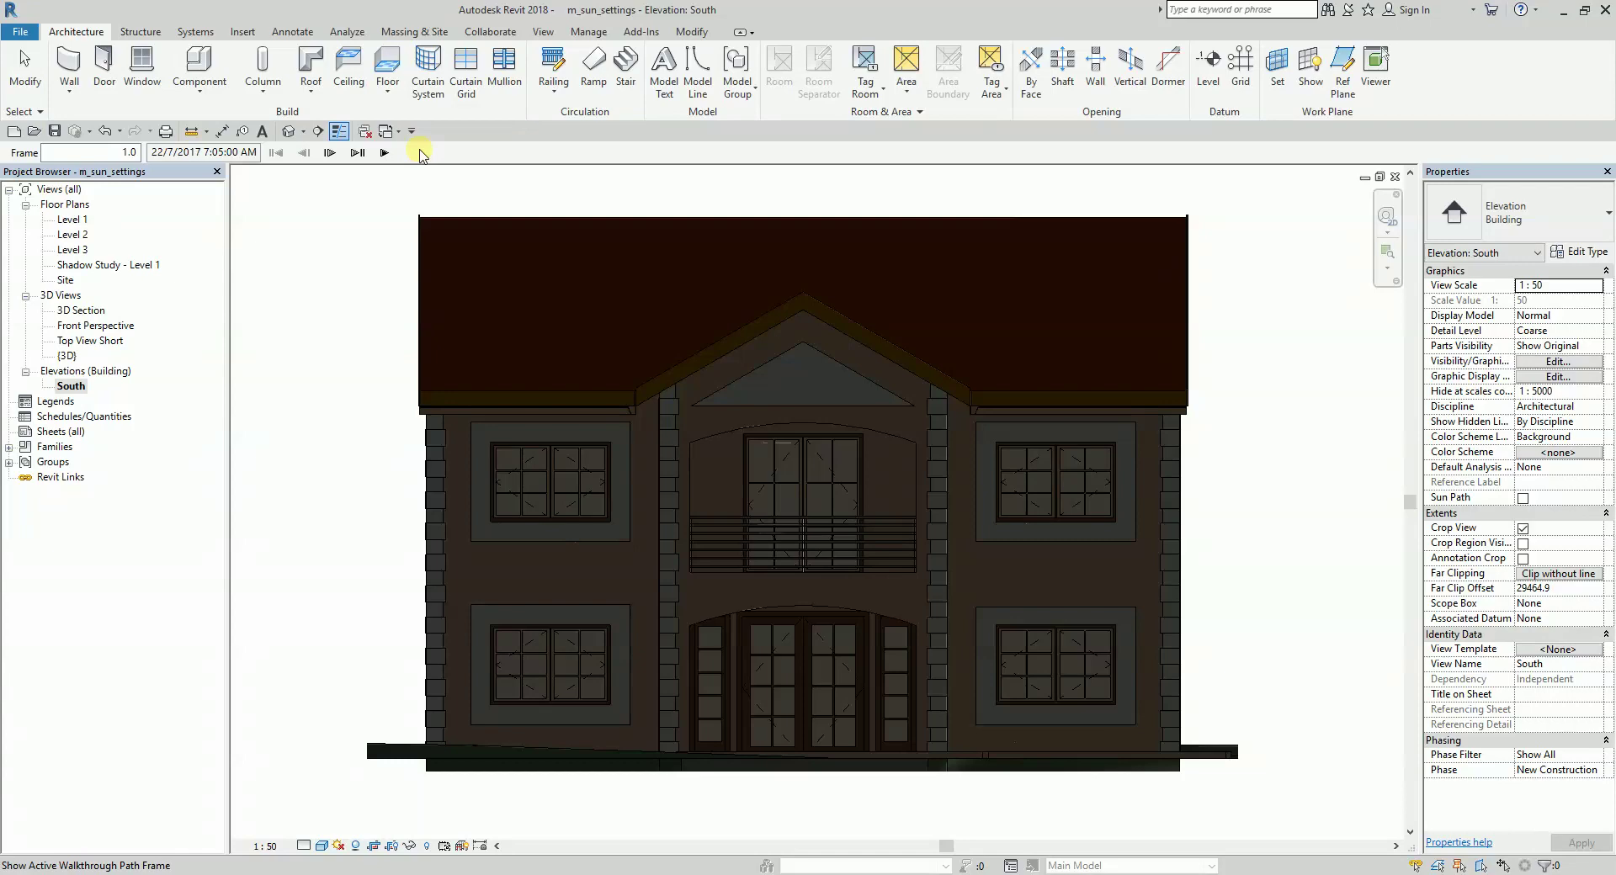
pyautogui.click(385, 154)
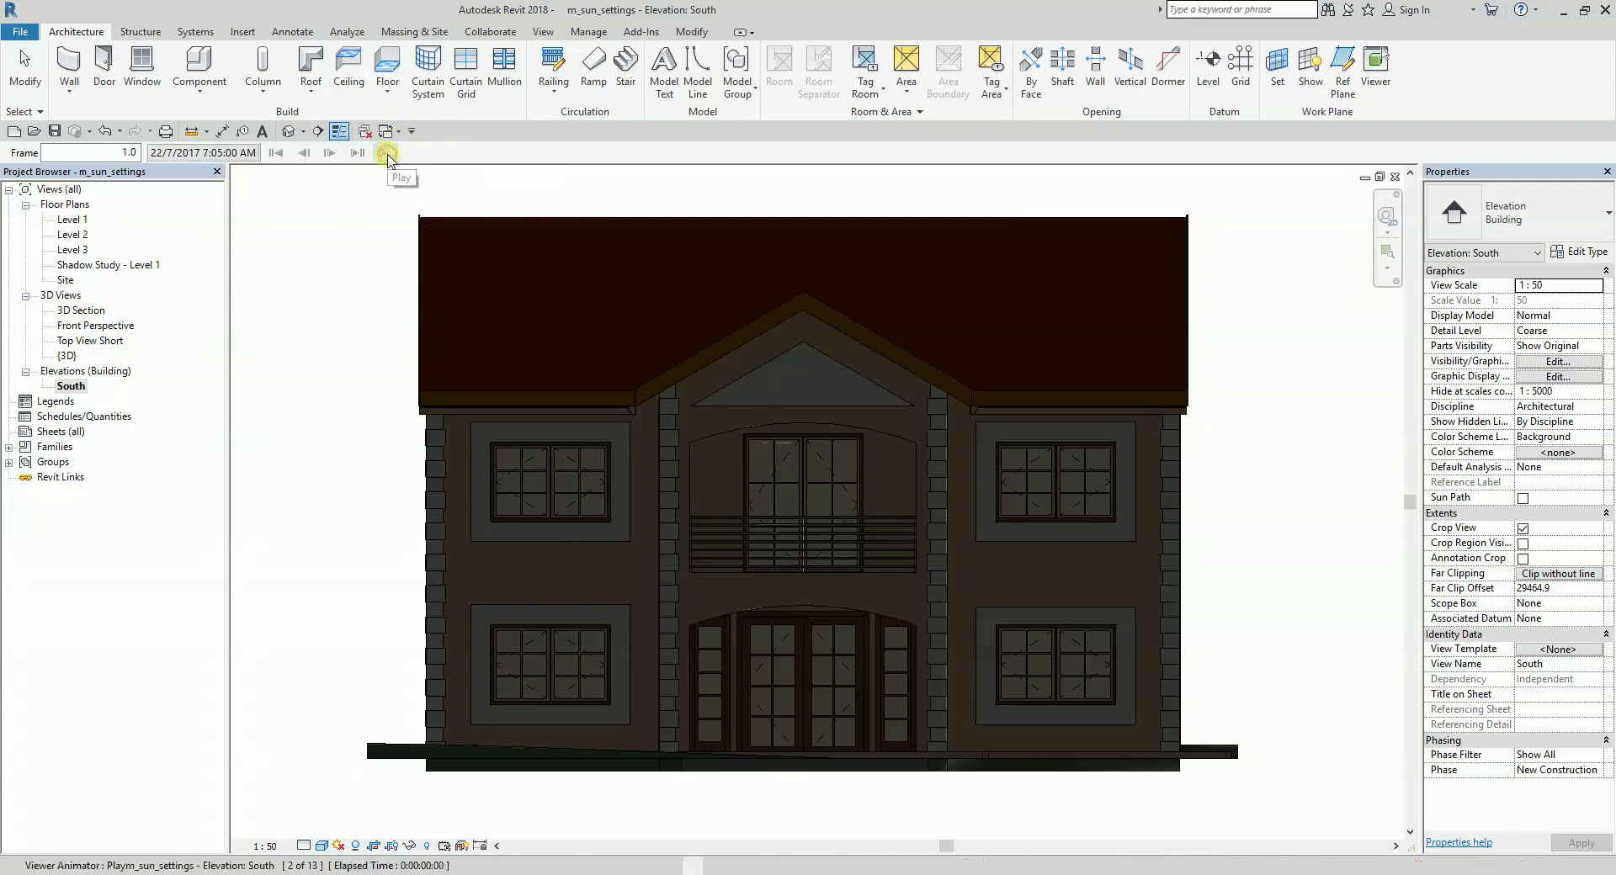
pyautogui.click(384, 157)
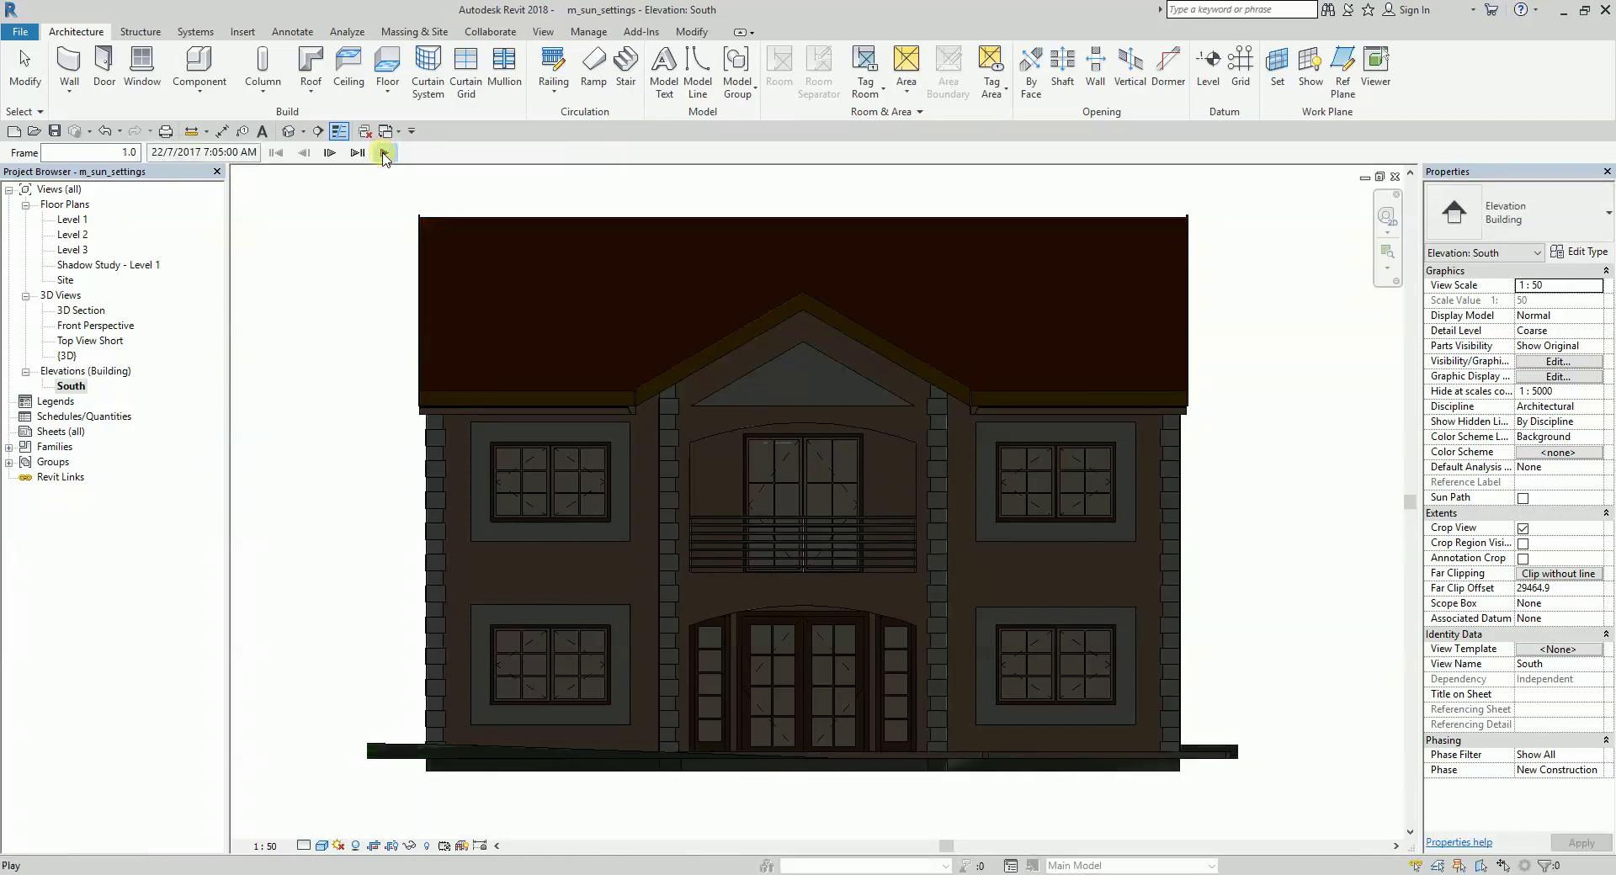
pyautogui.click(383, 156)
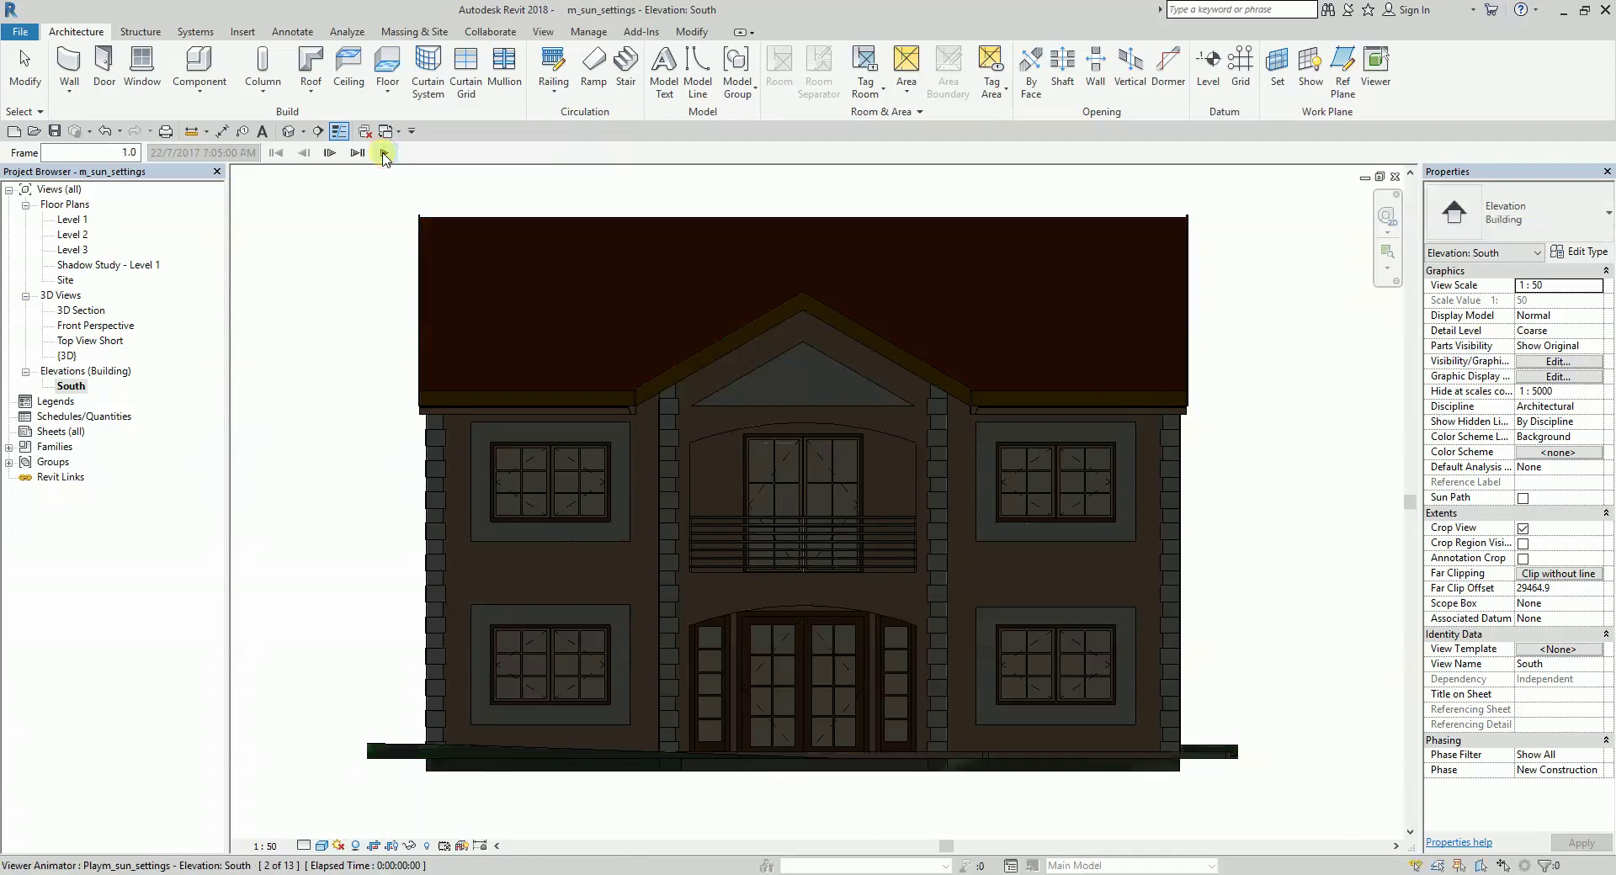
# - Advance the solar study preview frame by frame to the last frame to examine how the shadows move
pyautogui.click(330, 153)
pyautogui.click(330, 153)
pyautogui.click(330, 153)
pyautogui.click(330, 153)
pyautogui.click(330, 153)
pyautogui.click(330, 153)
pyautogui.click(330, 154)
pyautogui.click(330, 154)
pyautogui.click(330, 153)
pyautogui.click(329, 153)
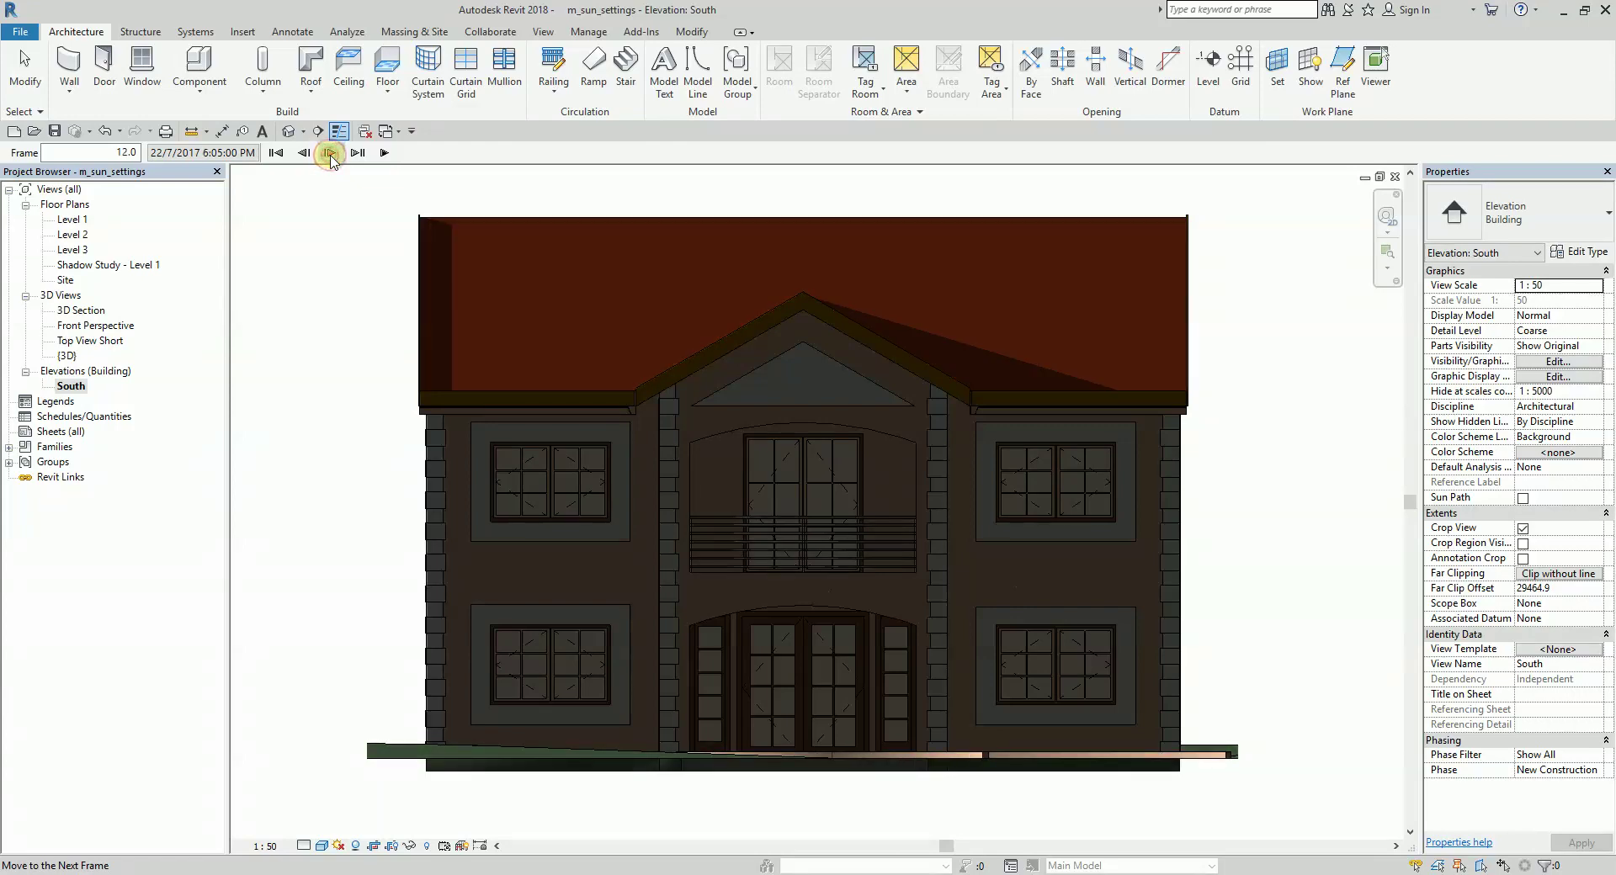
pyautogui.click(330, 154)
# - Step the solar study preview back frame by frame to the first frame
pyautogui.click(305, 153)
pyautogui.click(305, 153)
pyautogui.click(305, 153)
pyautogui.click(305, 153)
pyautogui.click(305, 153)
pyautogui.click(305, 153)
pyautogui.click(305, 153)
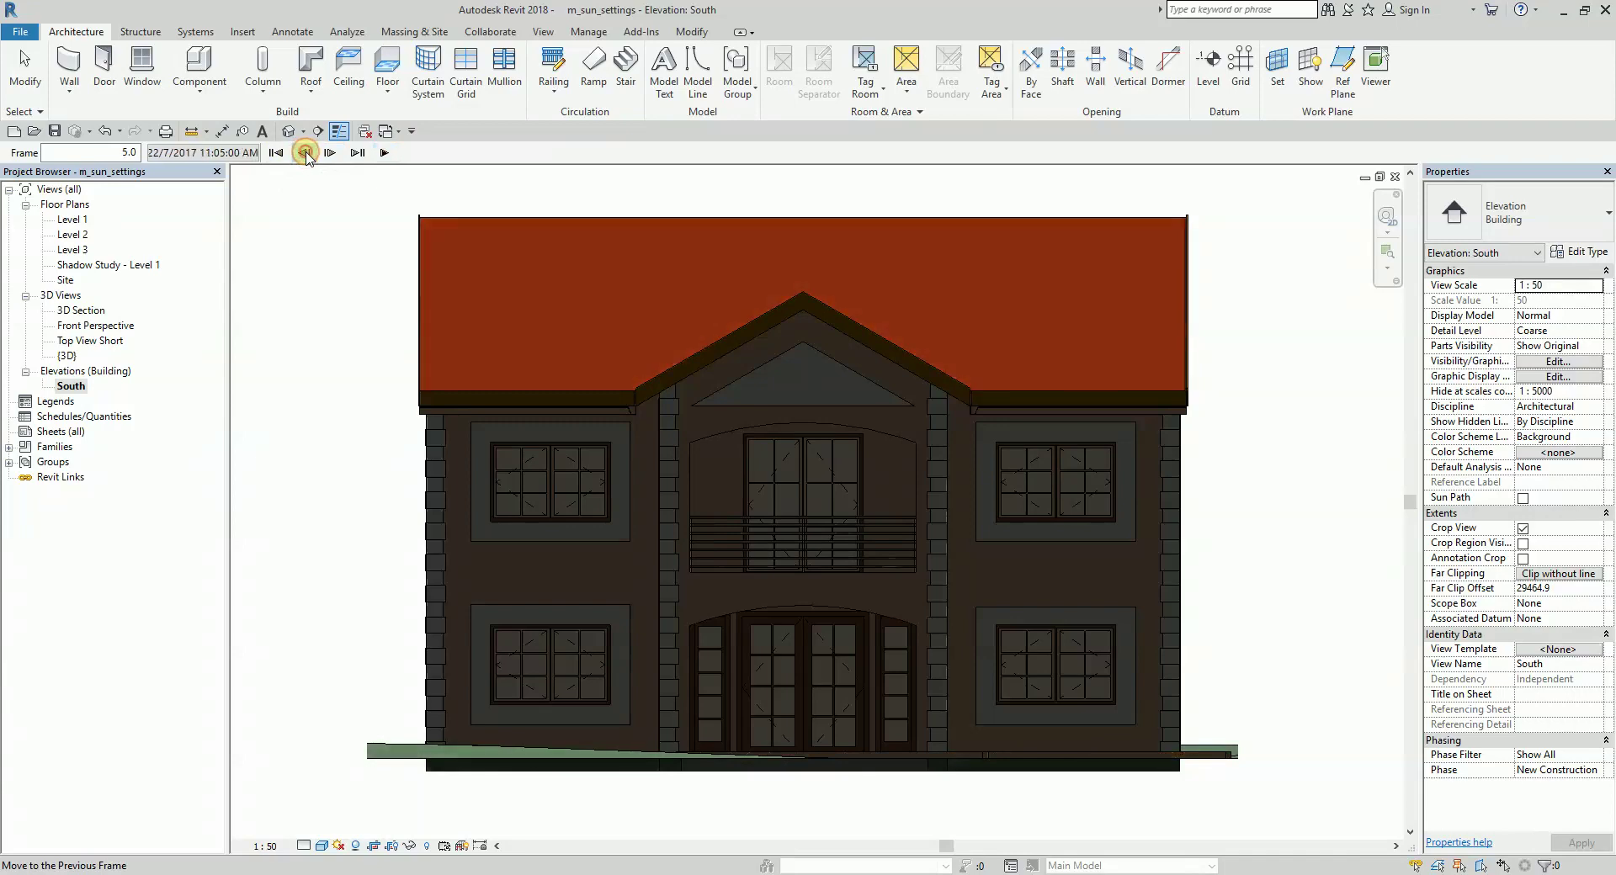
pyautogui.click(305, 153)
pyautogui.click(305, 153)
pyautogui.click(304, 153)
pyautogui.click(305, 154)
pyautogui.click(305, 153)
# - Advance the preview to the last frame once more and replay the solar study animation
pyautogui.click(329, 153)
pyautogui.click(328, 153)
pyautogui.click(329, 153)
pyautogui.click(328, 153)
pyautogui.click(328, 153)
pyautogui.click(328, 153)
pyautogui.click(328, 153)
pyautogui.click(329, 153)
pyautogui.click(328, 153)
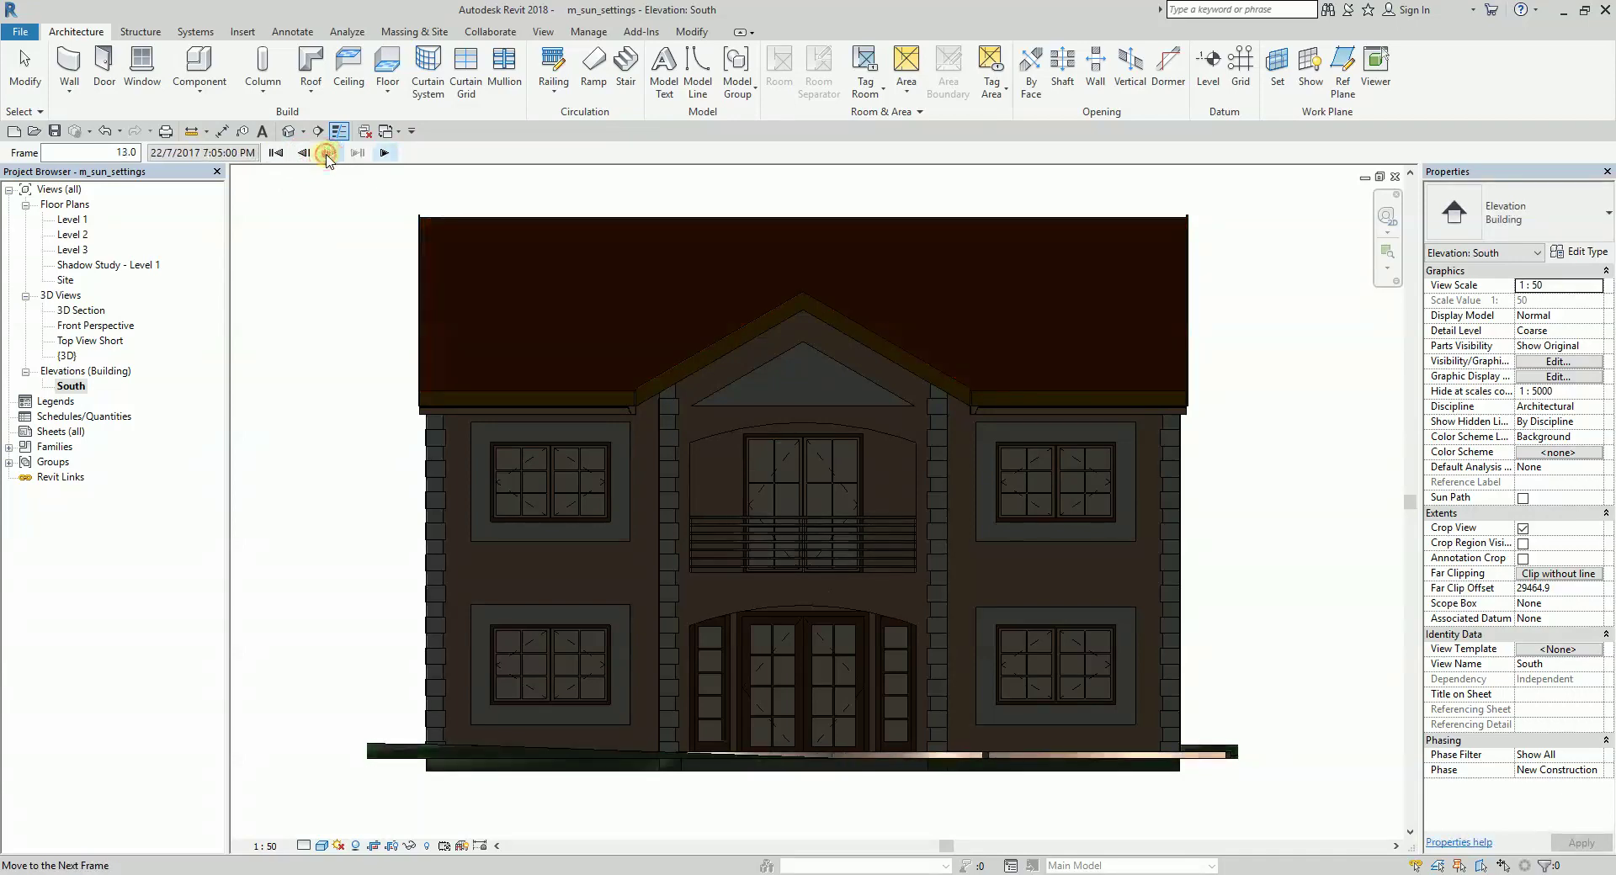
pyautogui.click(384, 153)
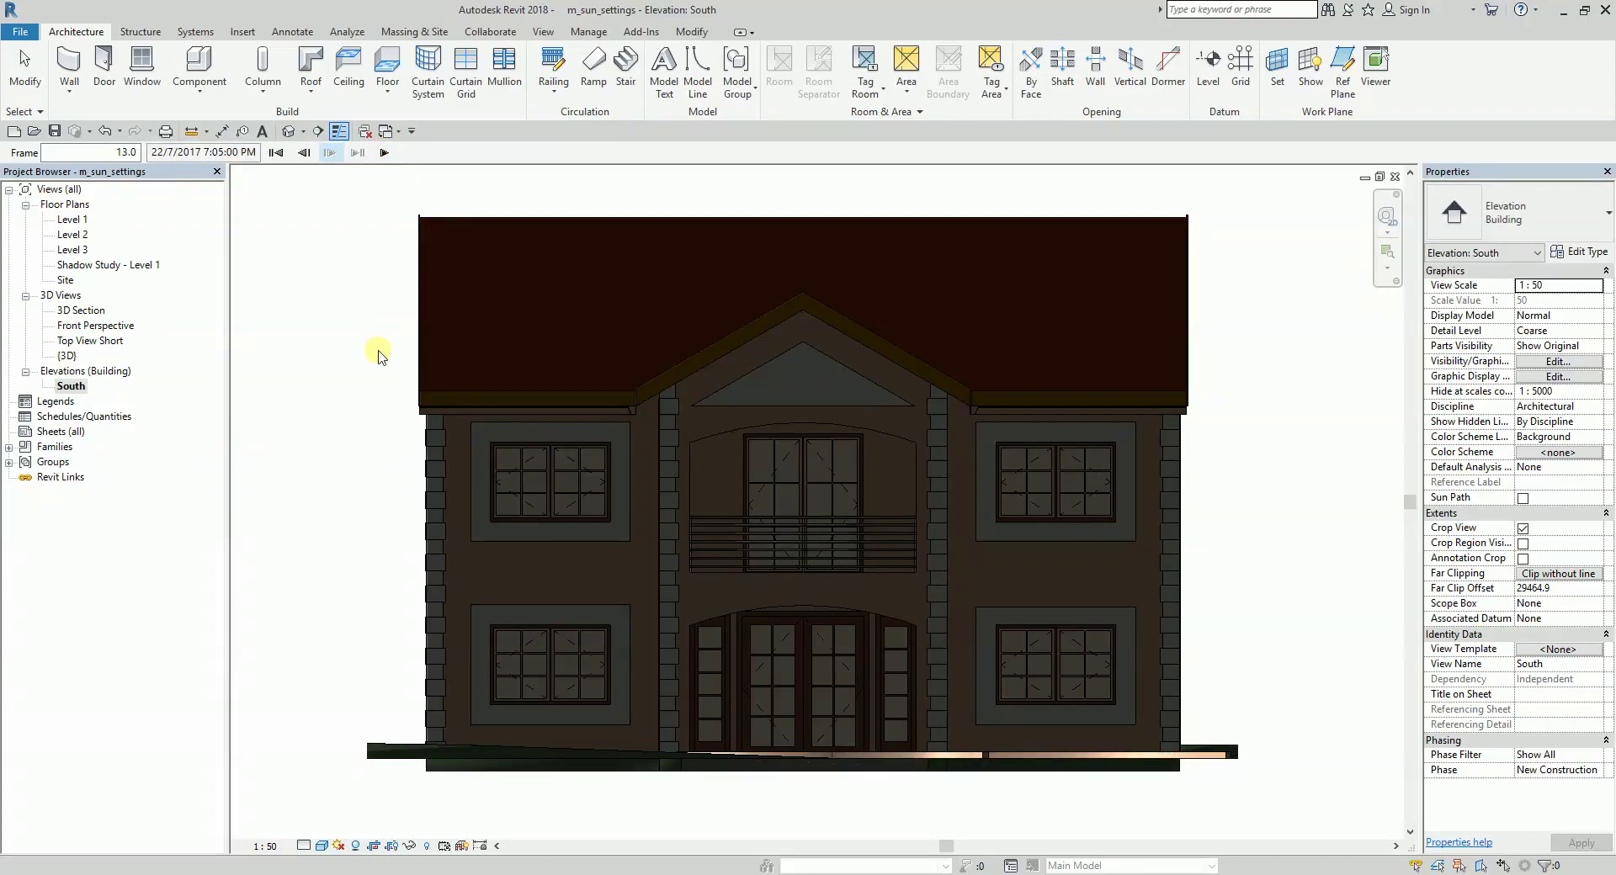
# - Change the project location in the South elevation's sun settings to Ottawa, ON Canada from the default city list
pyautogui.click(339, 846)
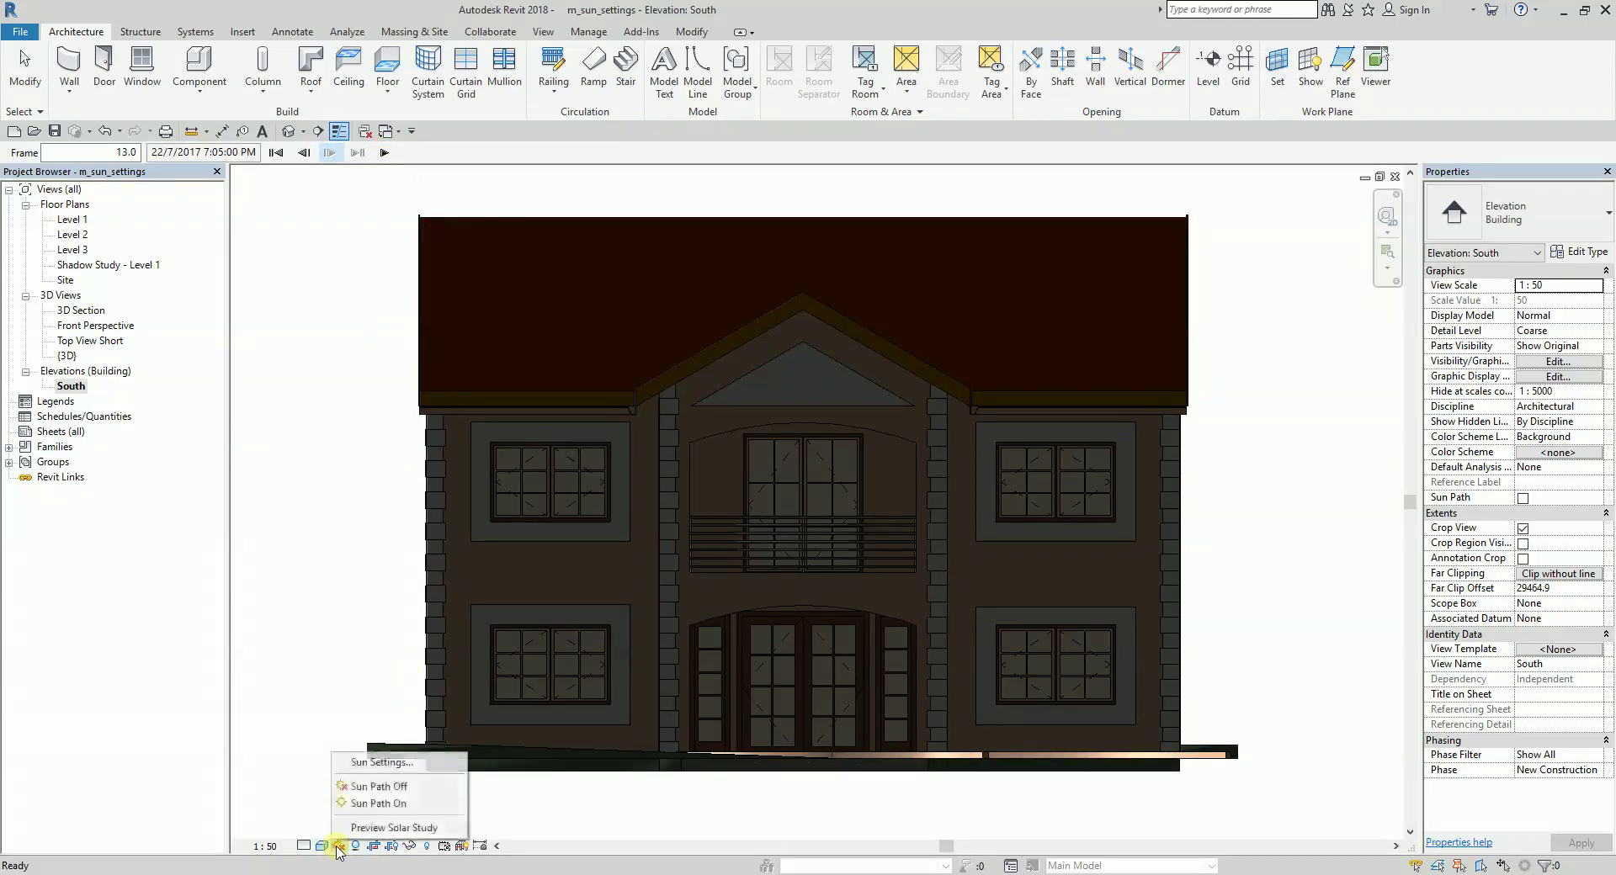
pyautogui.click(392, 763)
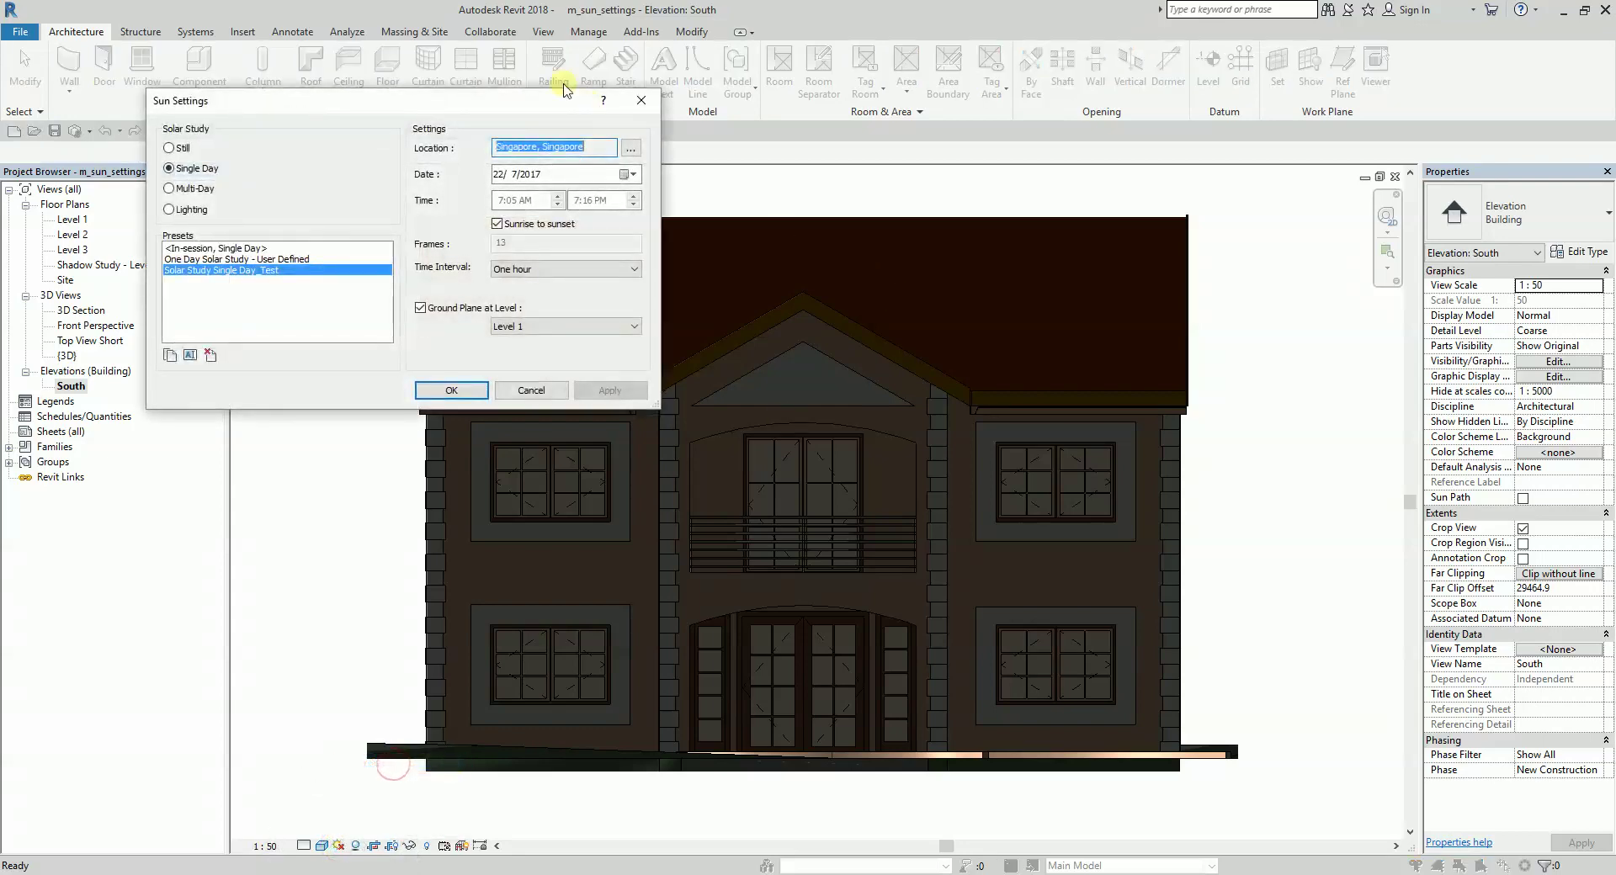
pyautogui.moveTo(475, 101); pyautogui.dragTo(849, 173)
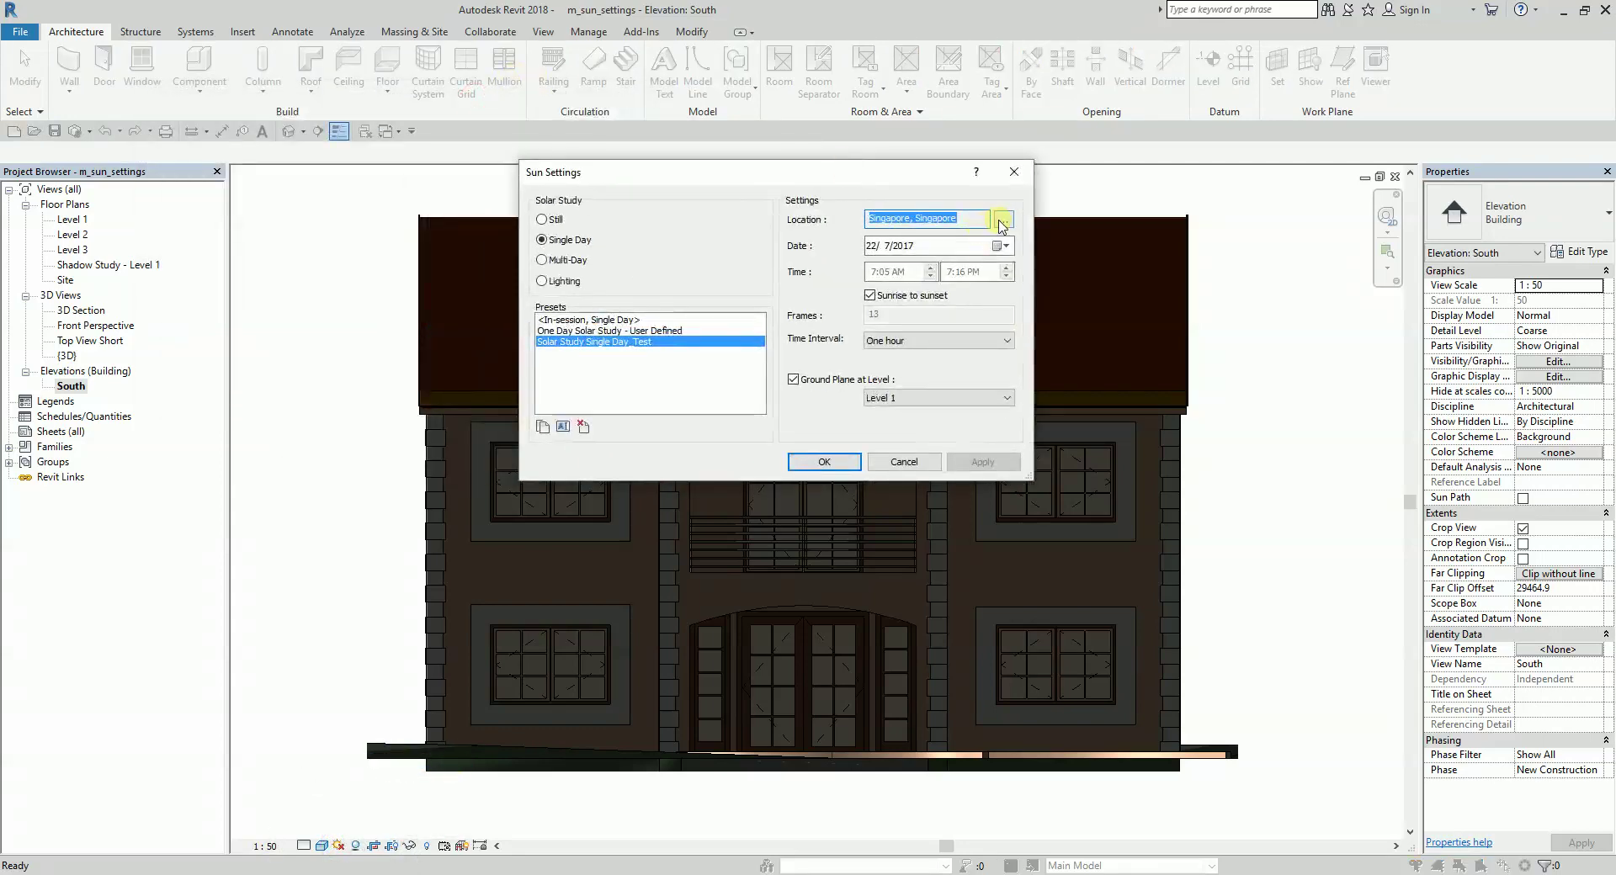
pyautogui.click(1004, 222)
pyautogui.click(781, 259)
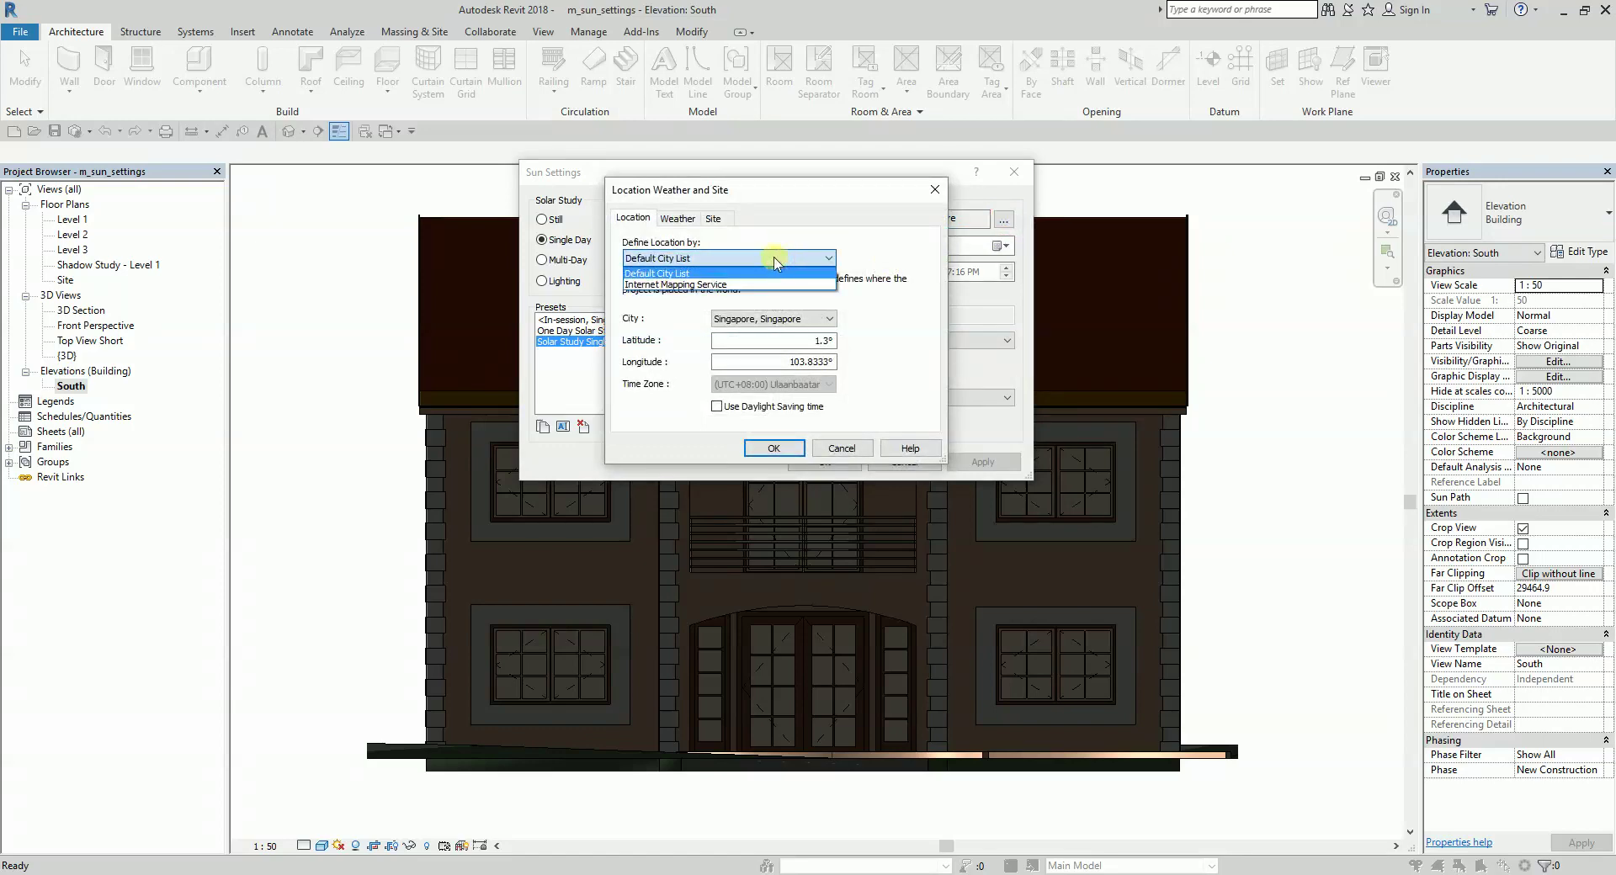
pyautogui.click(775, 263)
pyautogui.click(808, 318)
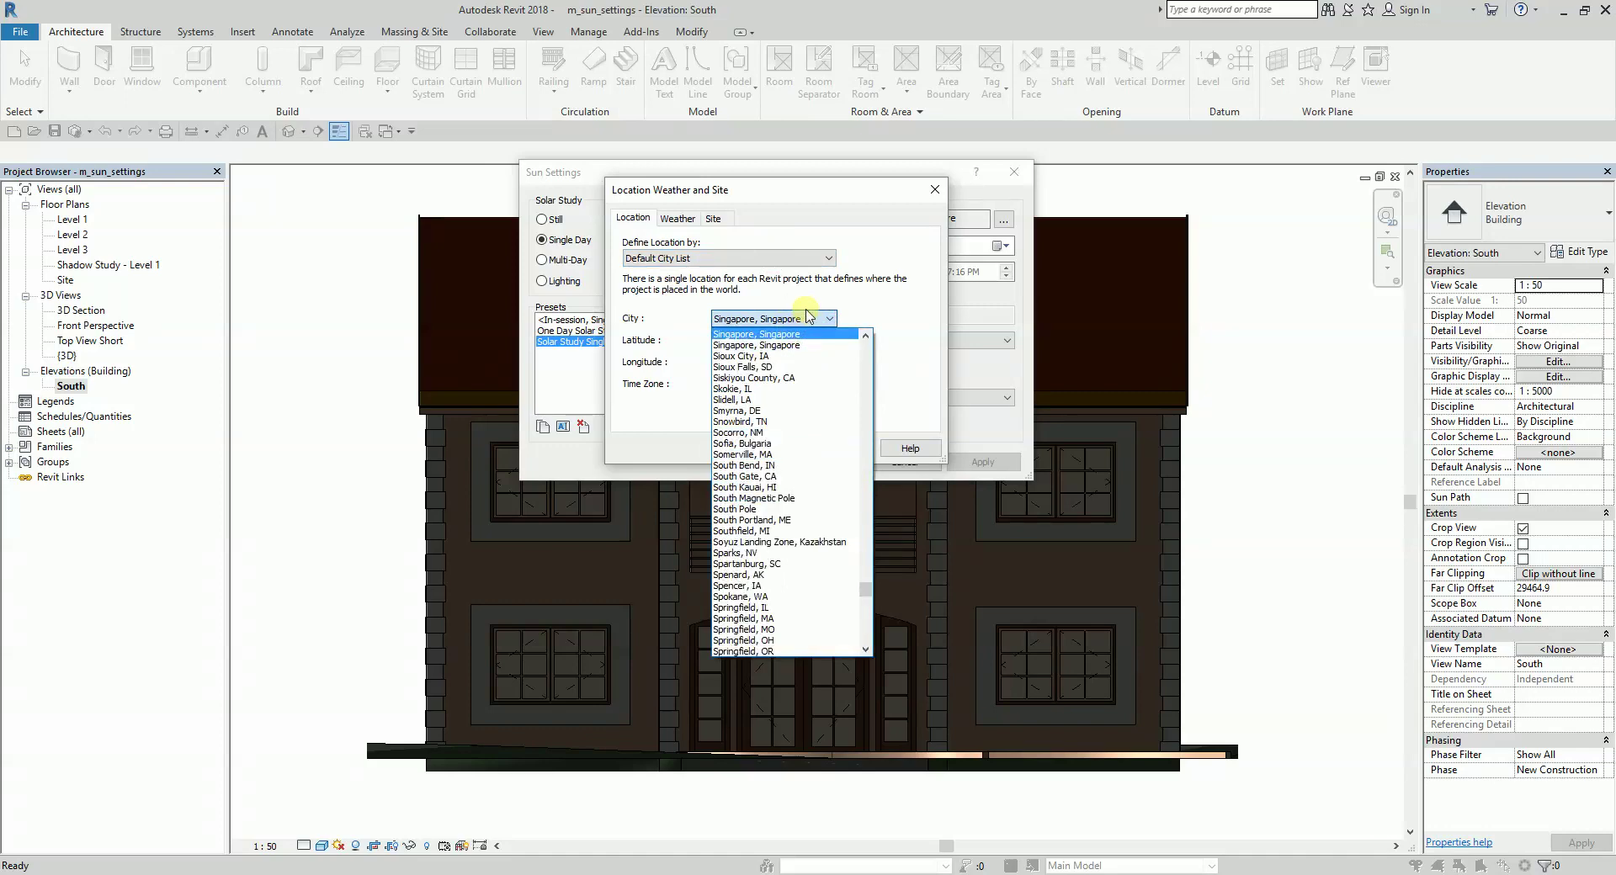
pyautogui.write('ot')
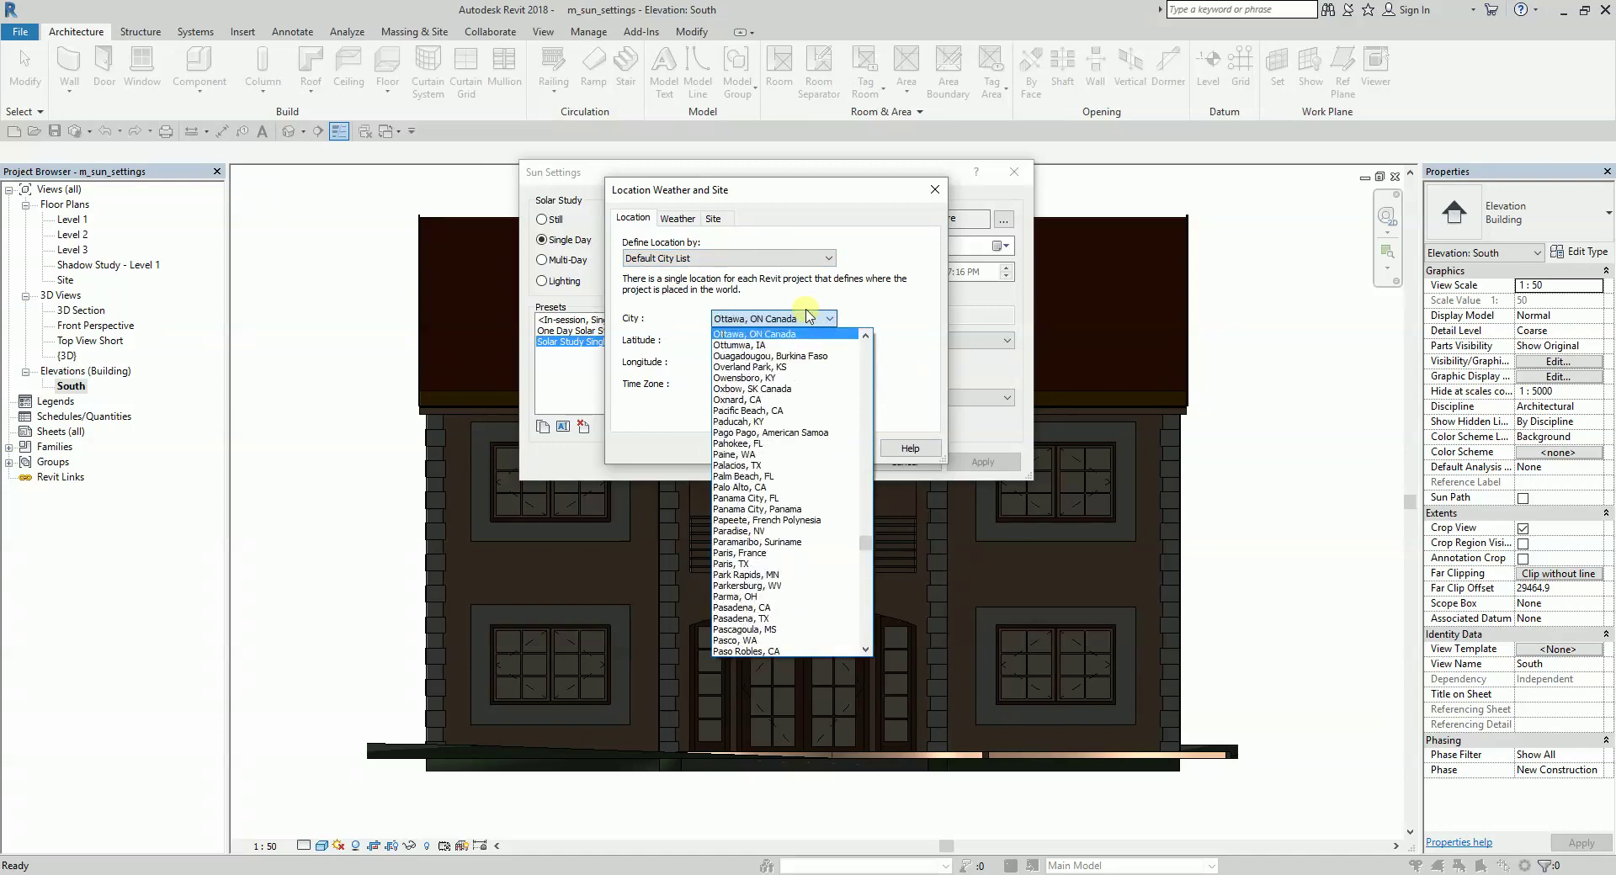
pyautogui.click(777, 333)
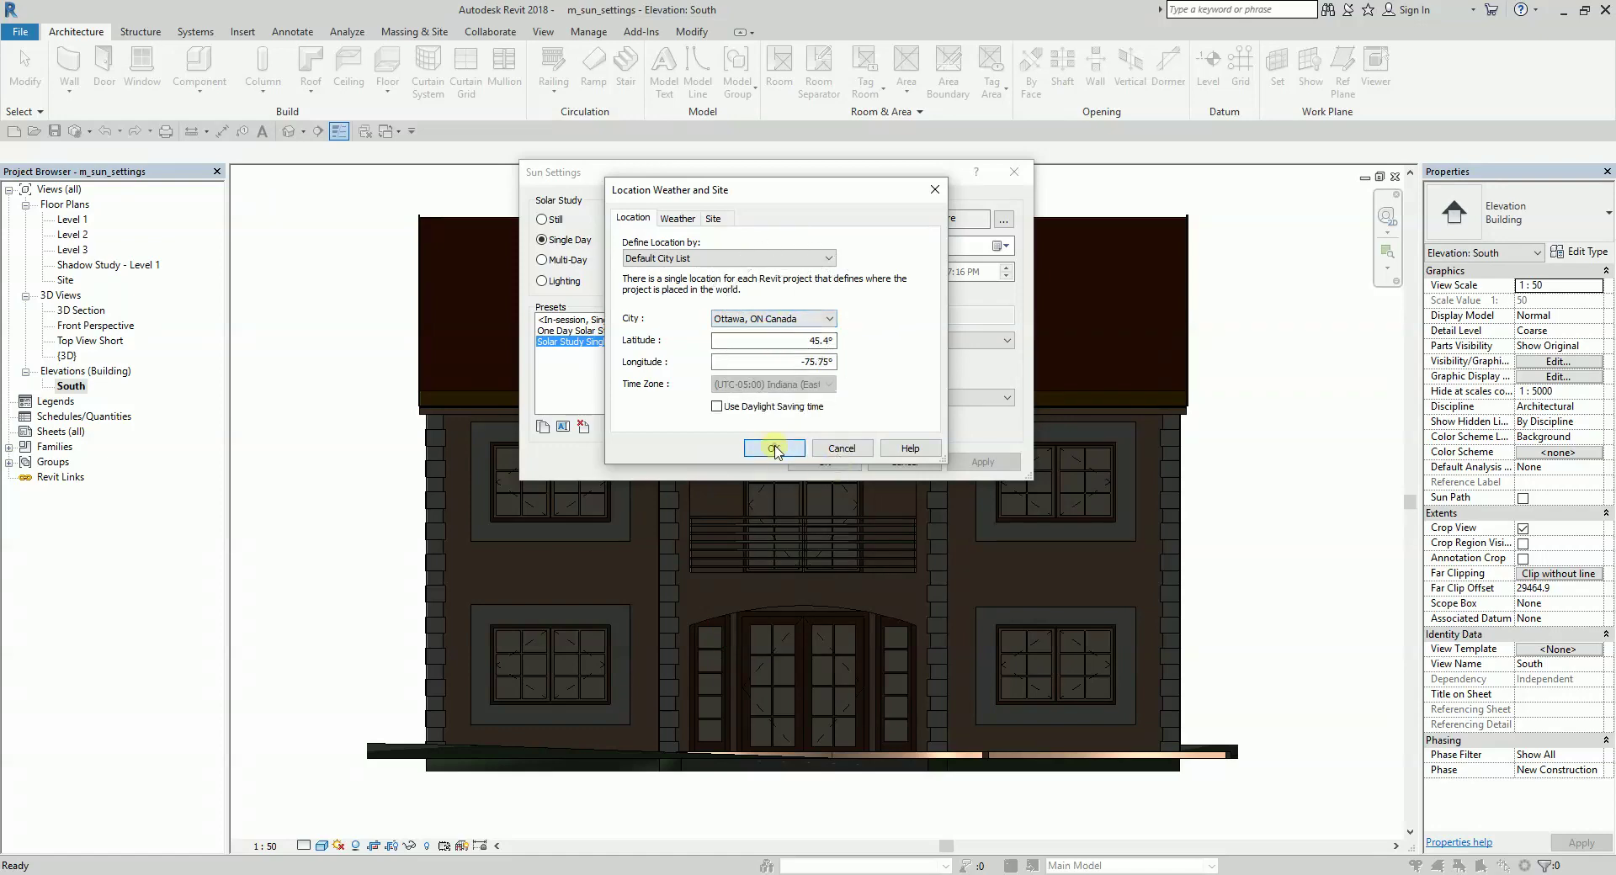
pyautogui.click(773, 448)
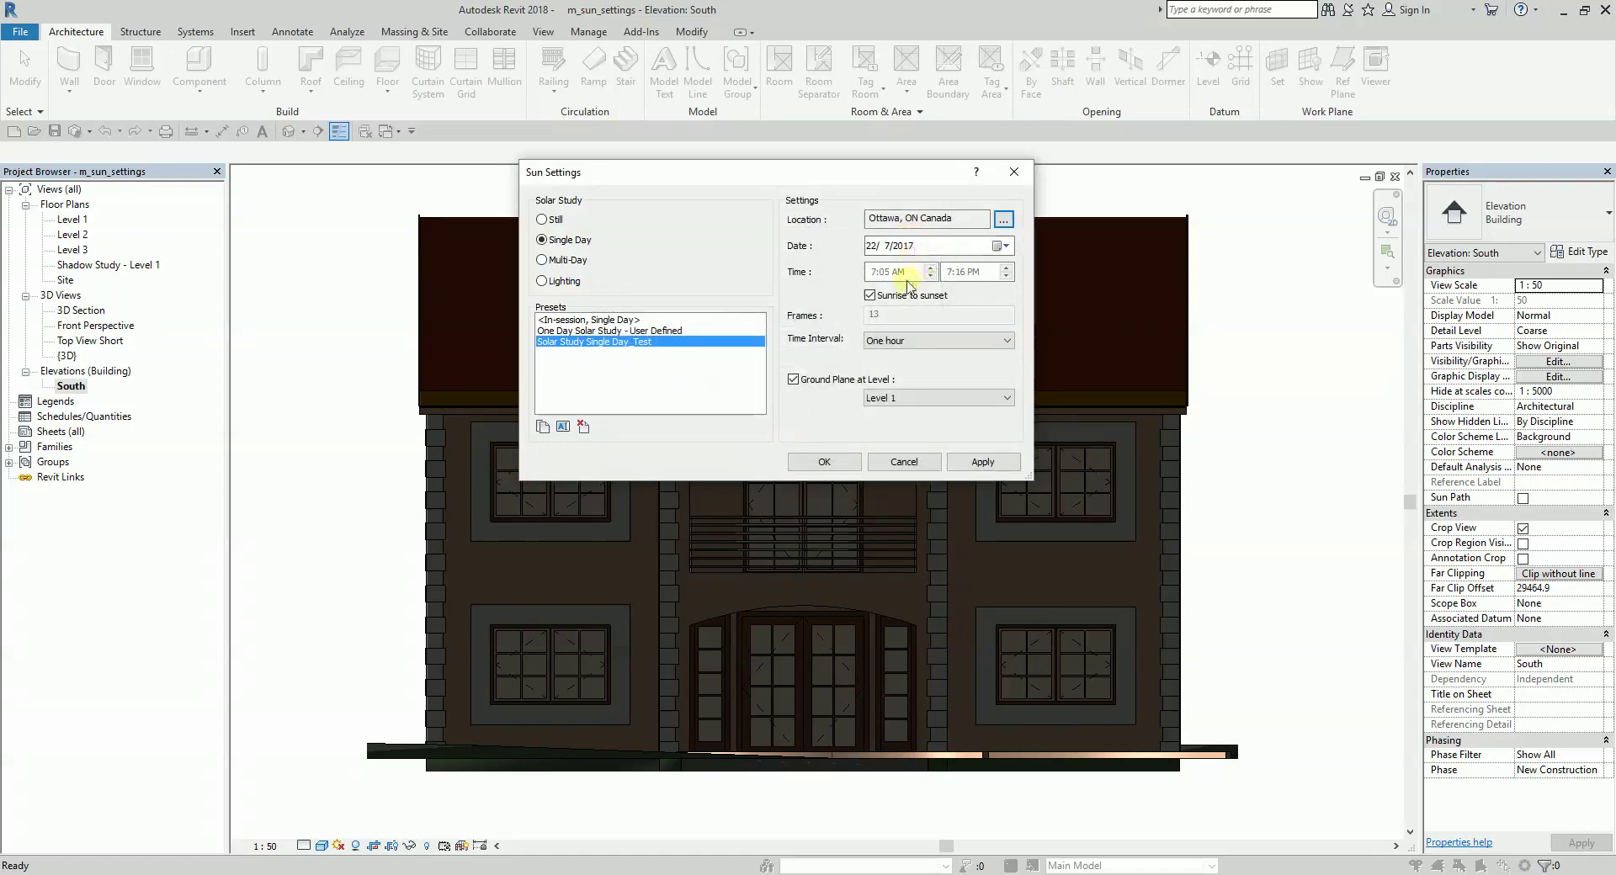
# - Refresh the Sunrise to sunset times for the Ottawa location and apply the sun settings
pyautogui.click(870, 296)
pyautogui.click(870, 295)
pyautogui.click(894, 276)
pyautogui.click(890, 340)
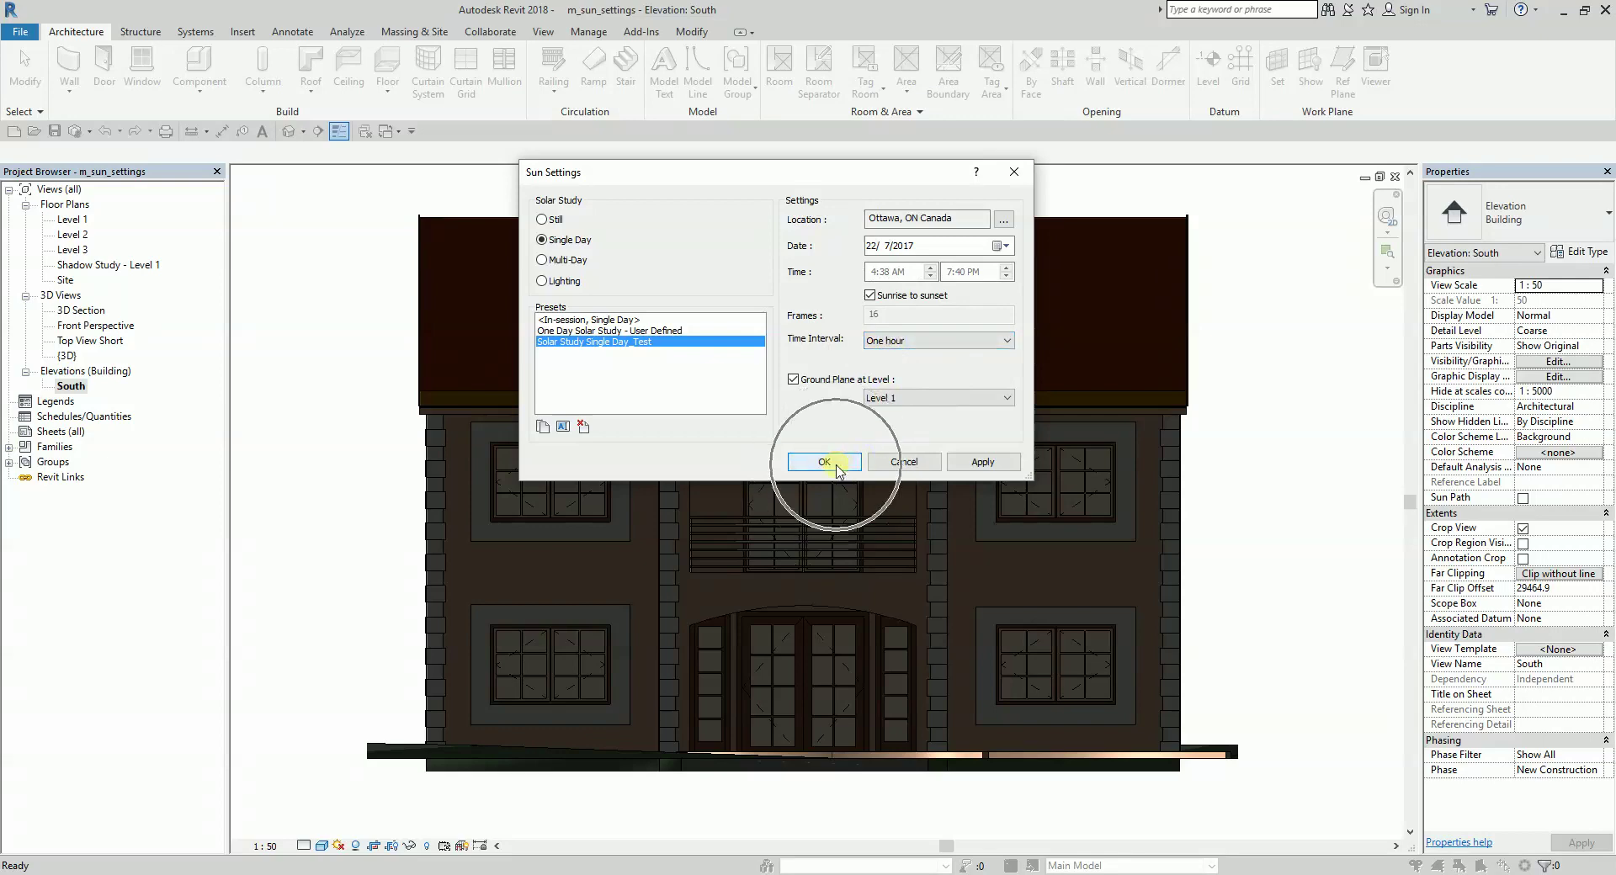
pyautogui.click(983, 462)
pyautogui.click(815, 464)
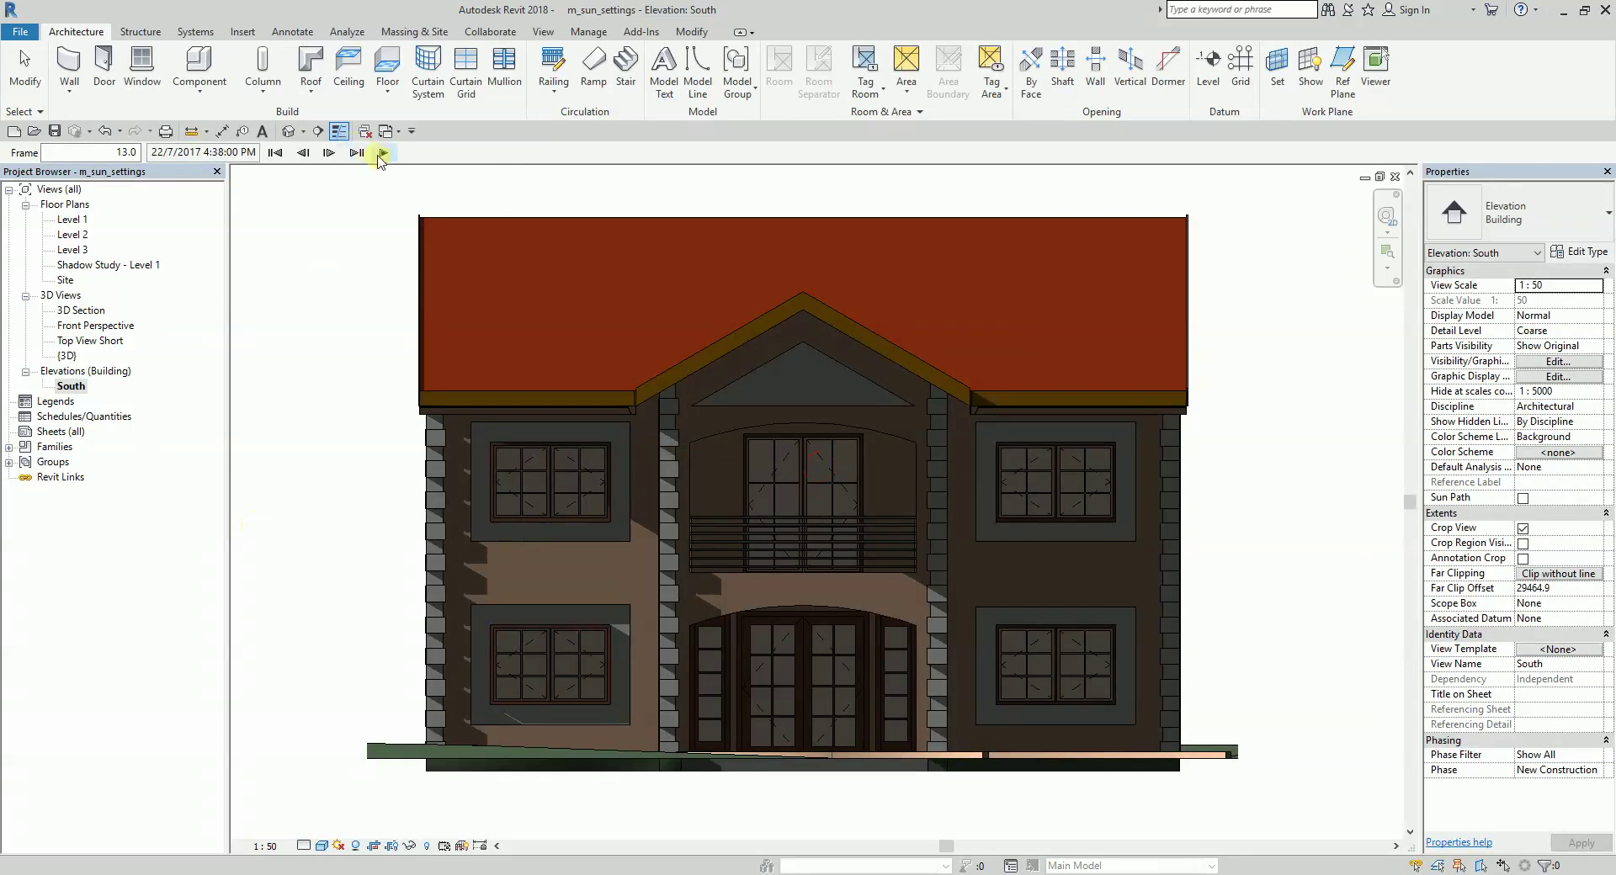
# - Play the Ottawa solar study and advance the preview to its final frame
pyautogui.click(383, 155)
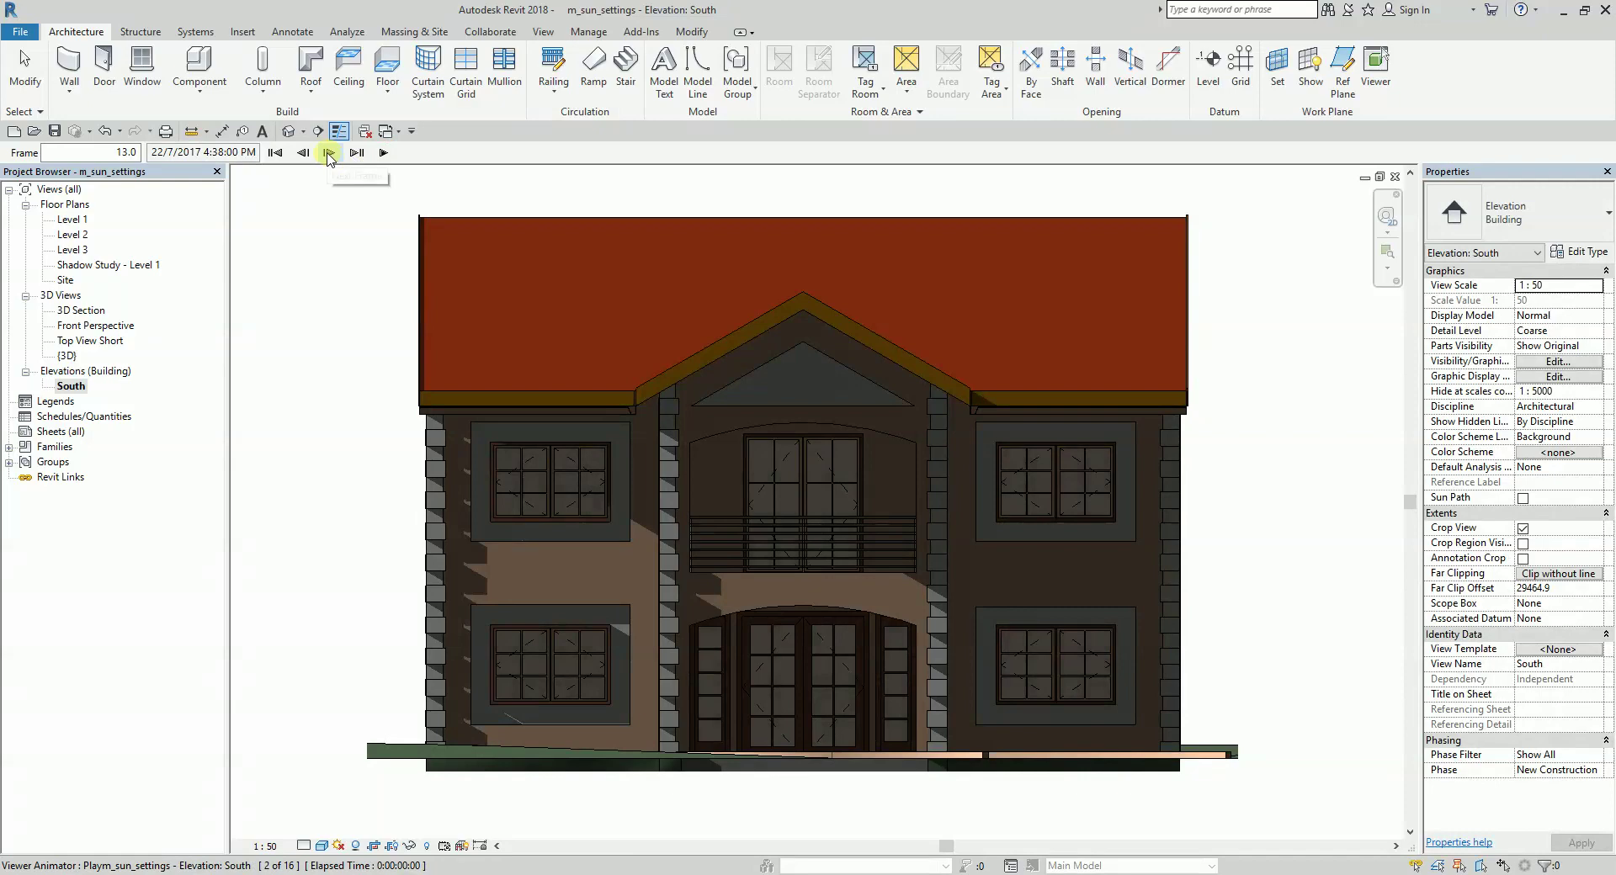
pyautogui.click(328, 153)
pyautogui.click(329, 153)
pyautogui.click(328, 153)
# - Step the Ottawa solar study back frame by frame to frame 1 to examine the shadows
pyautogui.click(303, 152)
pyautogui.click(303, 152)
pyautogui.click(303, 153)
pyautogui.click(303, 152)
pyautogui.click(303, 152)
pyautogui.click(302, 153)
pyautogui.click(303, 152)
pyautogui.click(303, 152)
pyautogui.click(303, 152)
pyautogui.click(303, 152)
pyautogui.click(303, 153)
pyautogui.click(303, 153)
pyautogui.click(303, 152)
pyautogui.click(303, 152)
pyautogui.click(303, 152)
# - Advance the Ottawa solar study from frame 1 to frame 16 to examine the facade shadows through the day
pyautogui.click(108, 149)
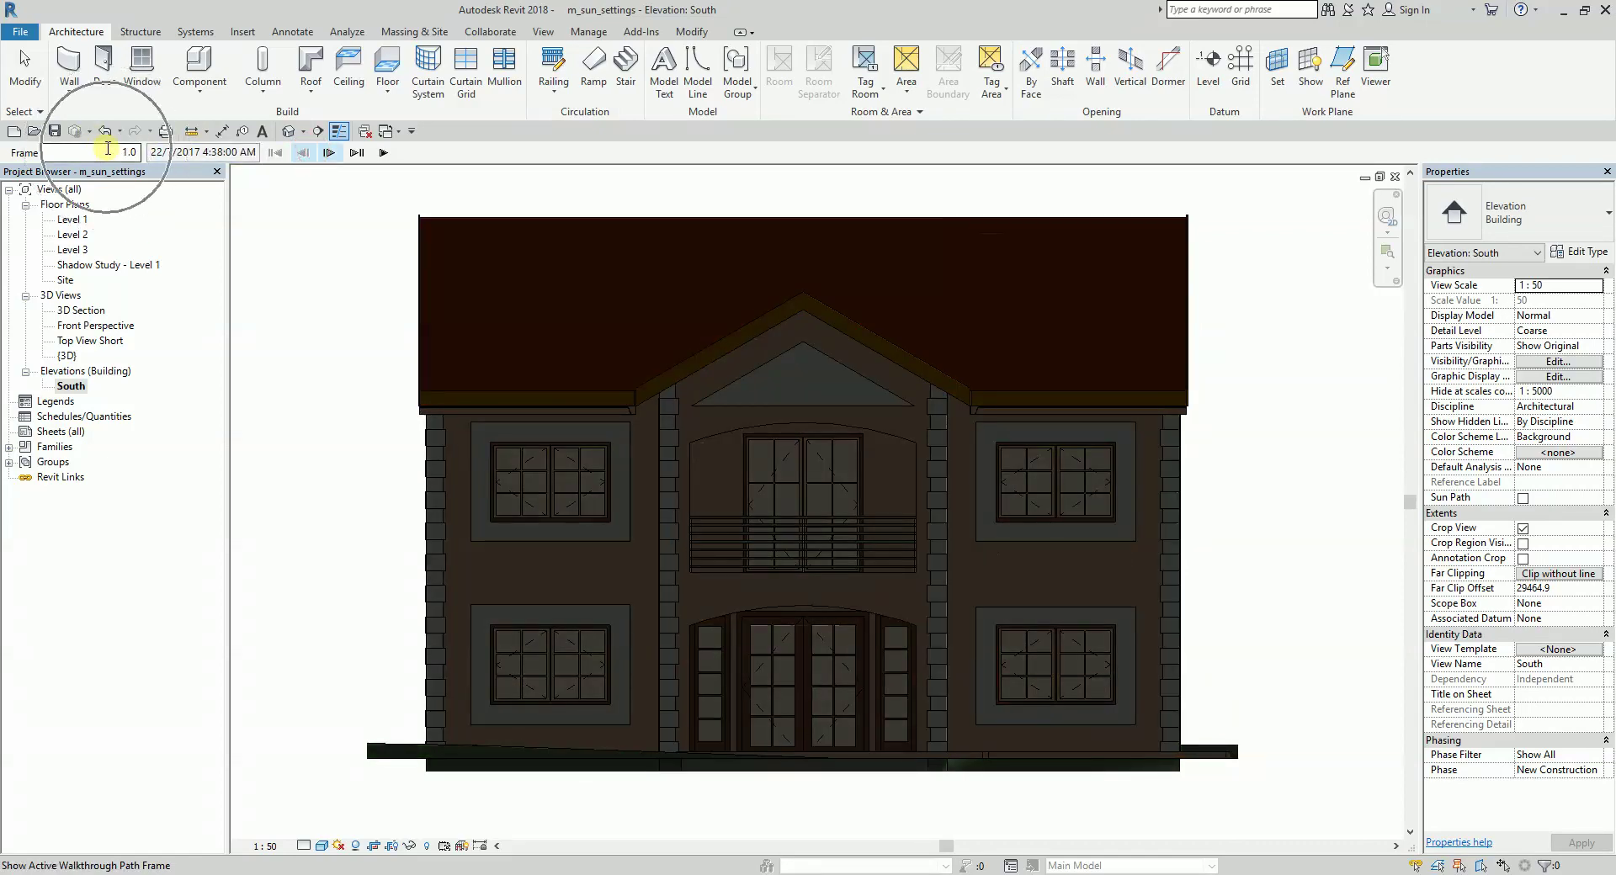
pyautogui.doubleClick(124, 155)
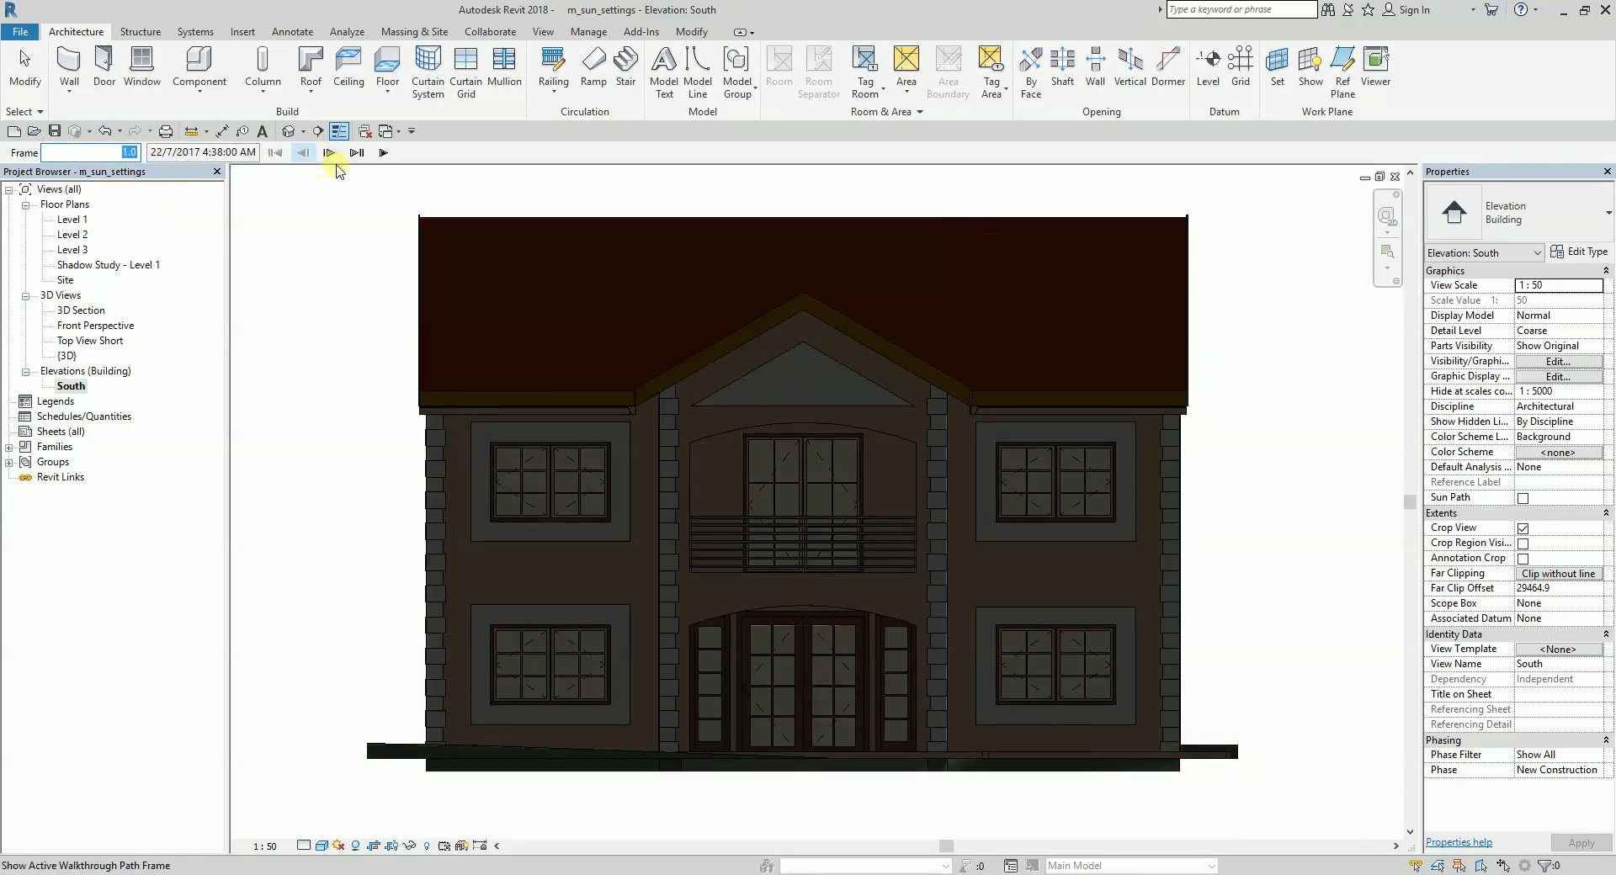
pyautogui.click(329, 154)
pyautogui.click(329, 154)
pyautogui.click(329, 154)
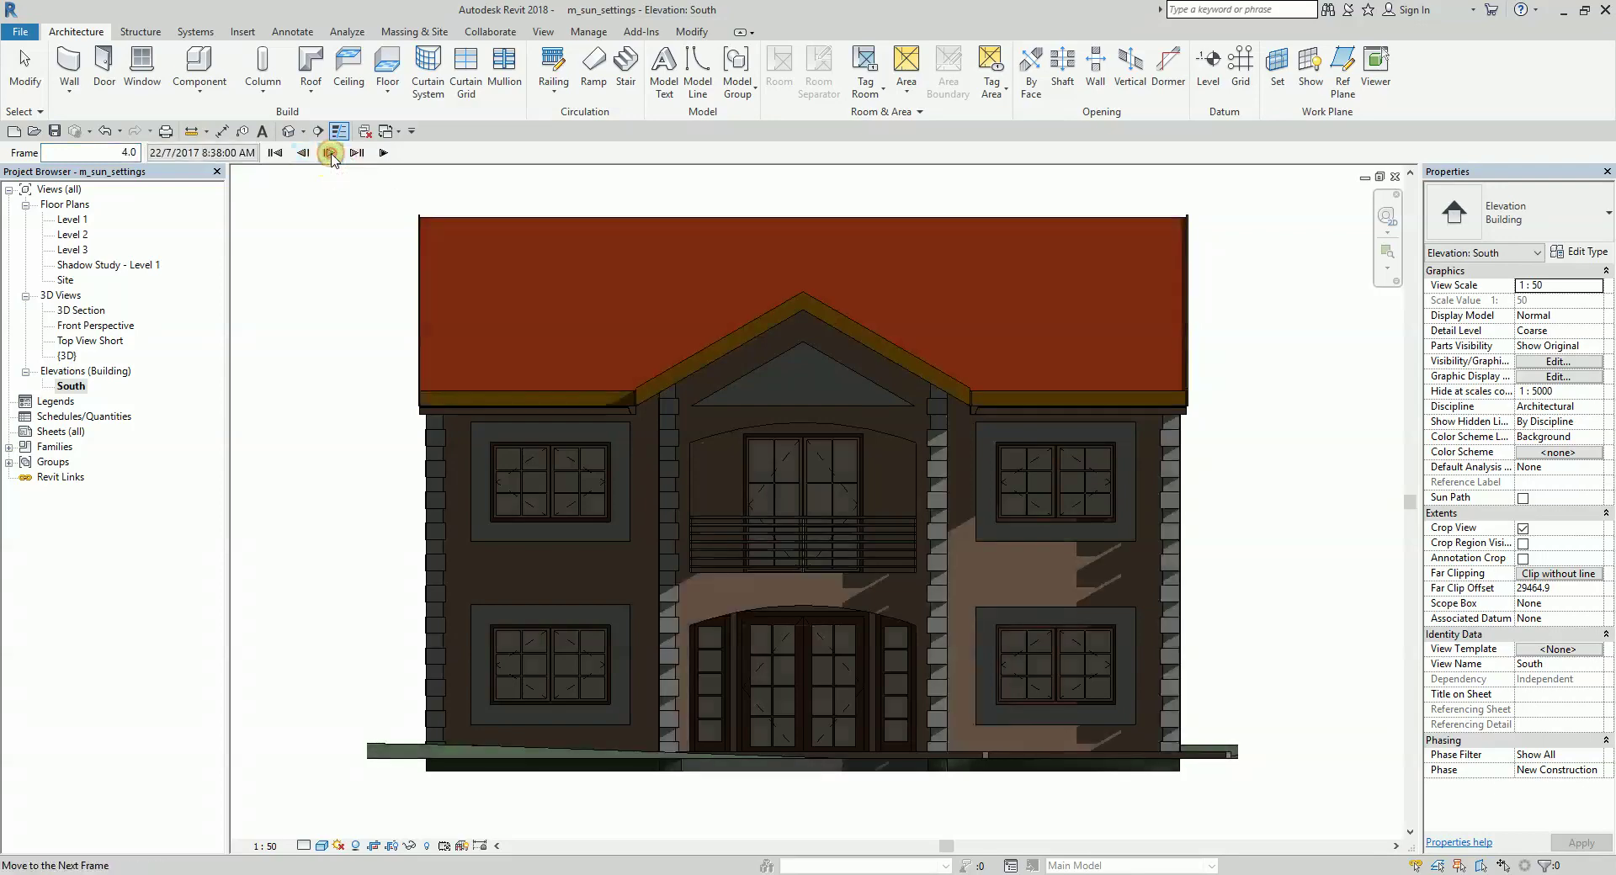
pyautogui.click(329, 154)
pyautogui.click(329, 154)
pyautogui.click(329, 154)
pyautogui.click(329, 154)
pyautogui.click(329, 154)
pyautogui.click(329, 154)
pyautogui.click(329, 154)
pyautogui.click(329, 154)
pyautogui.click(329, 154)
pyautogui.click(329, 154)
pyautogui.click(329, 154)
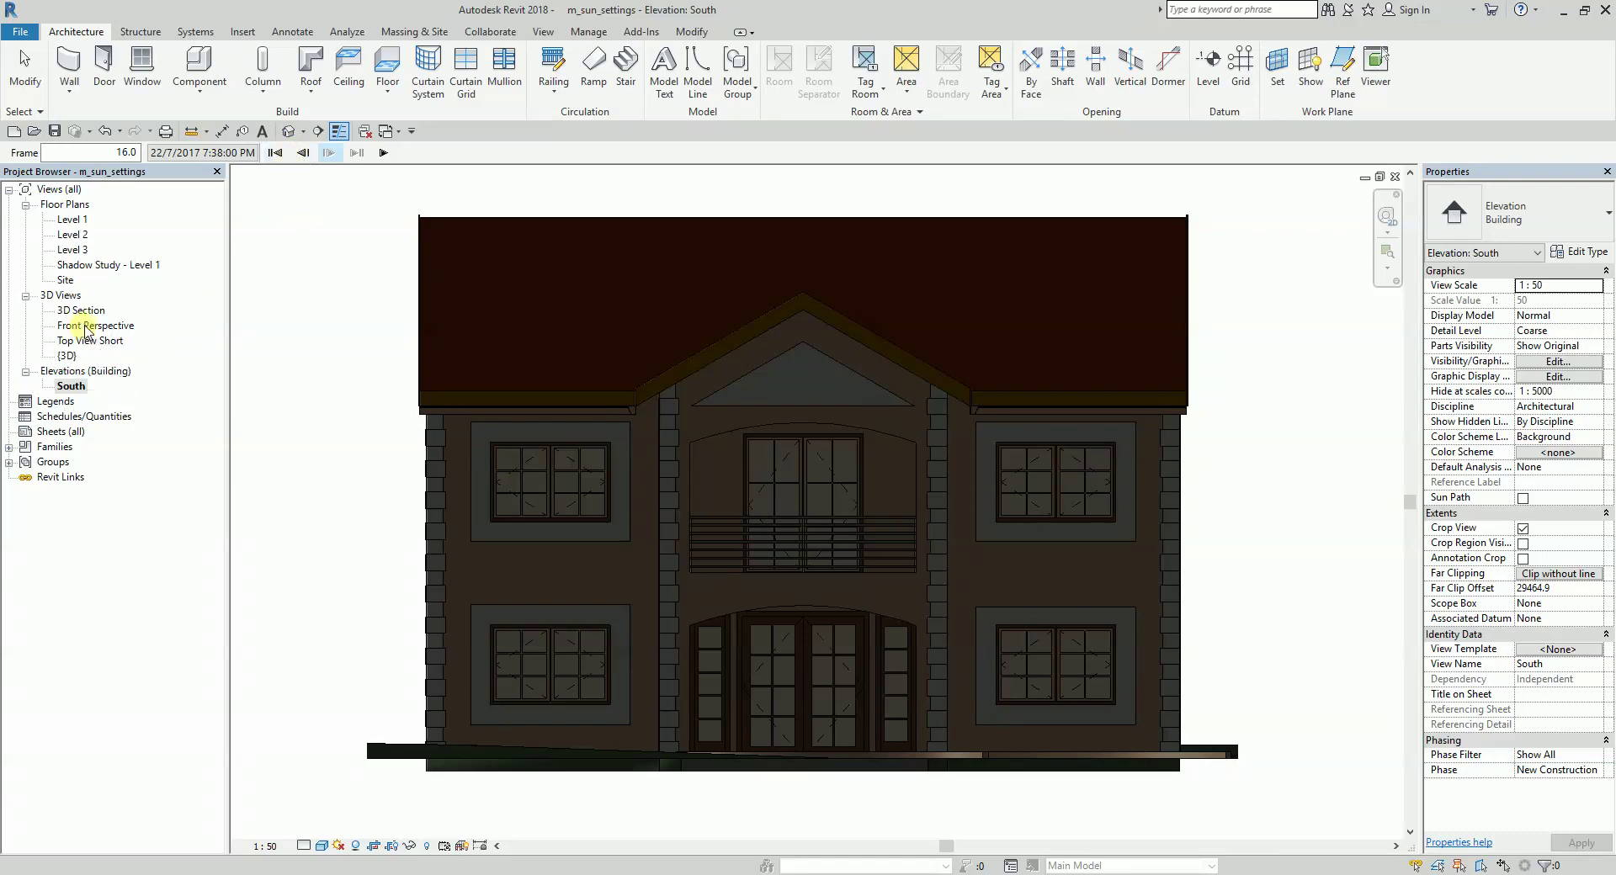
# - Open the Front Perspective 3D view and turn on its shadows
pyautogui.click(87, 329)
pyautogui.doubleClick(87, 329)
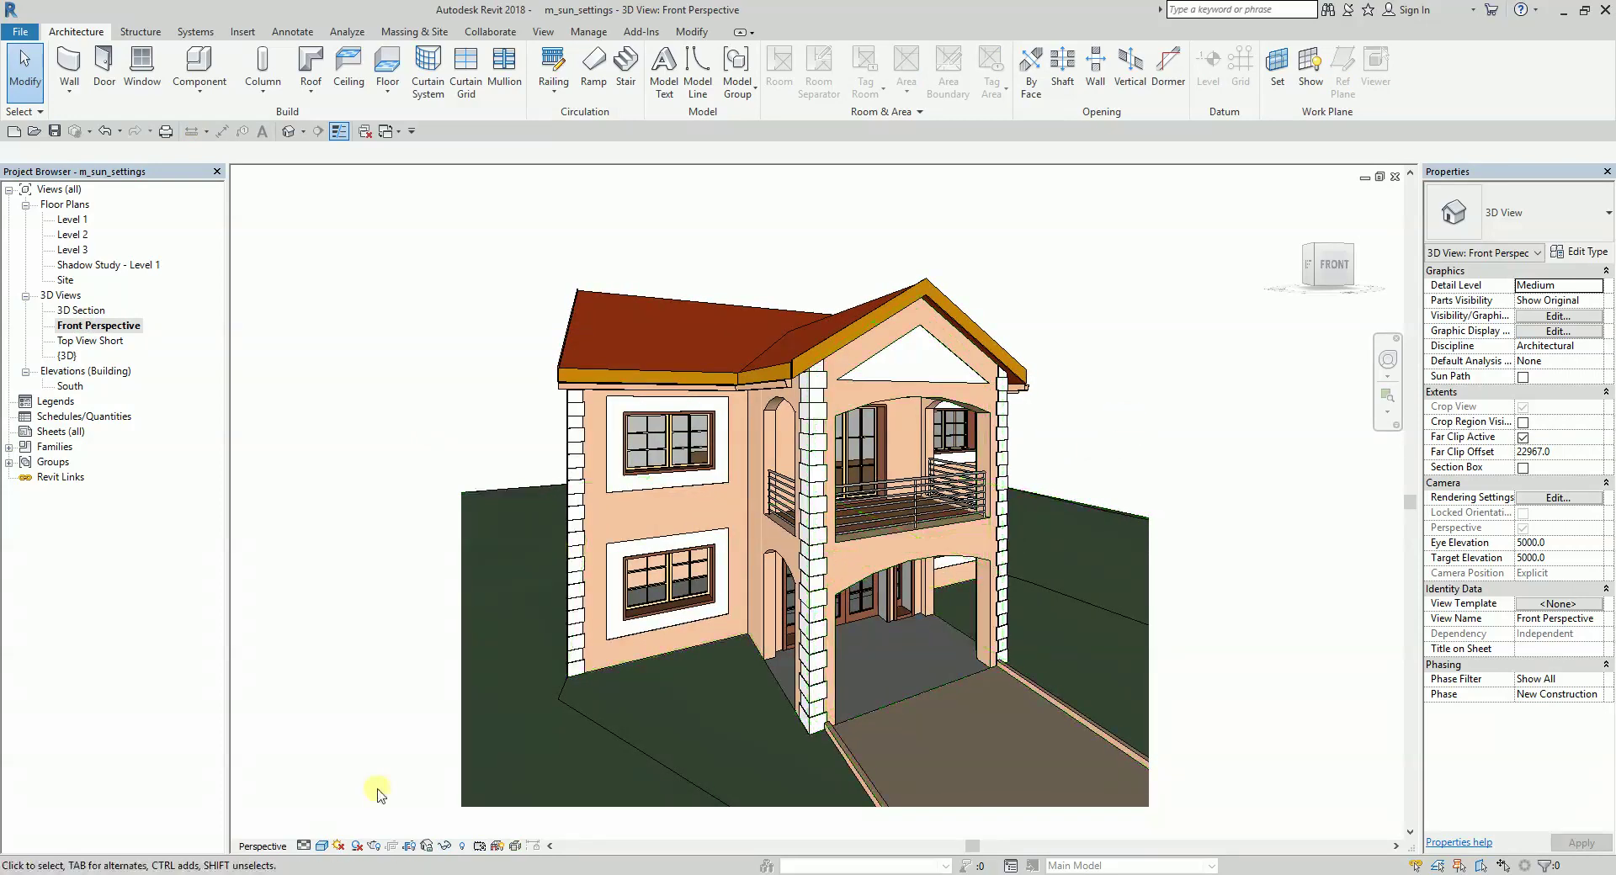
pyautogui.click(356, 847)
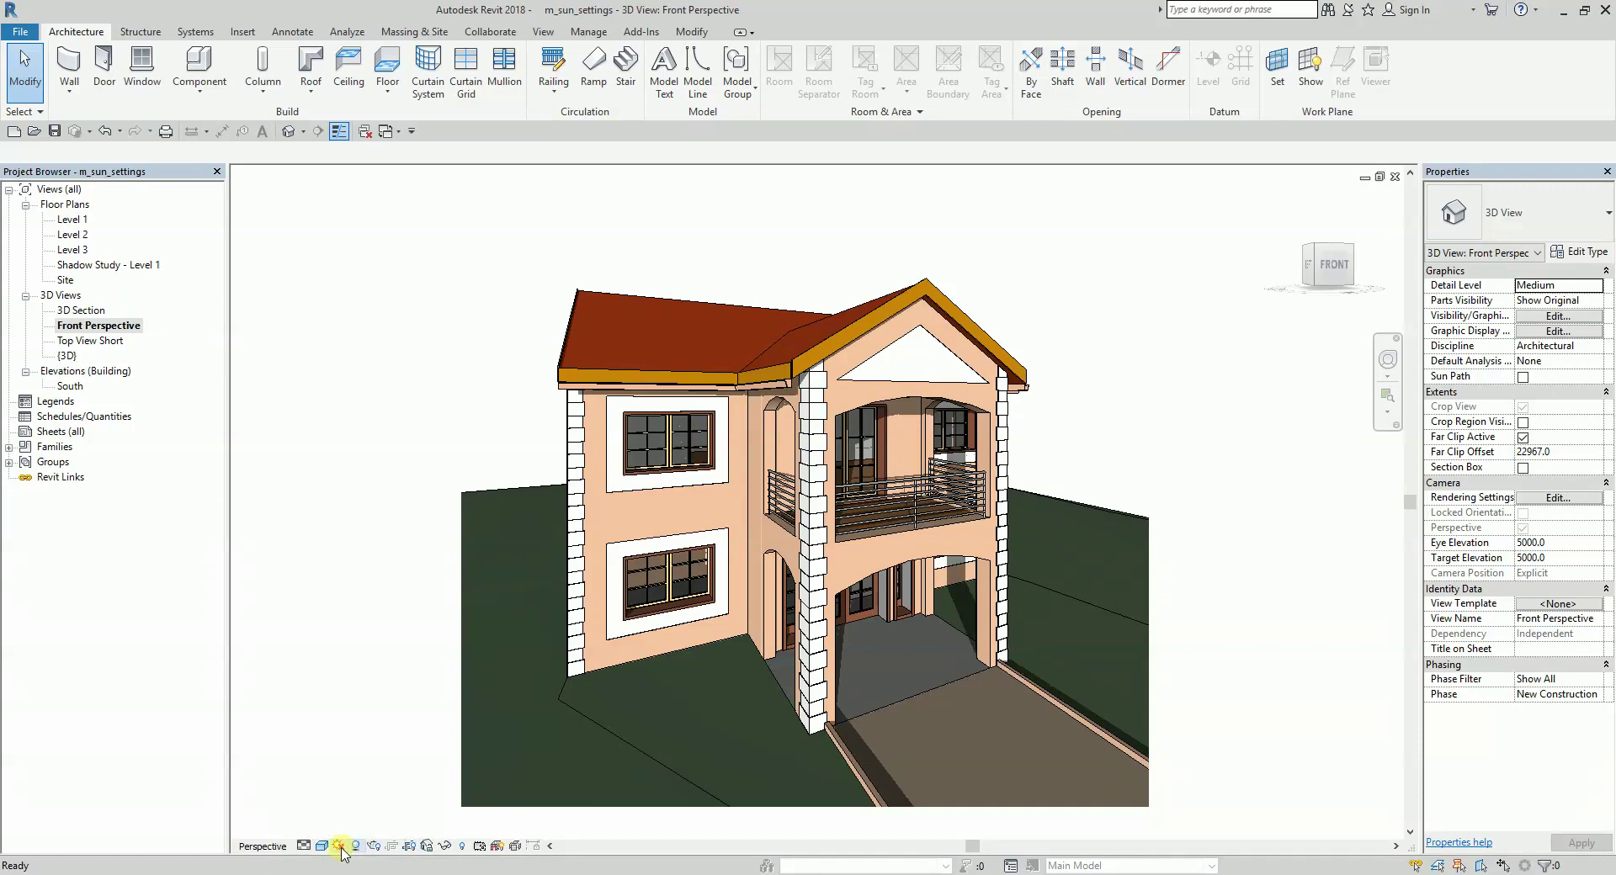
# - Apply the single-day preset Solar Study Single Day_Test to the Front Perspective view's sun settings
pyautogui.click(340, 847)
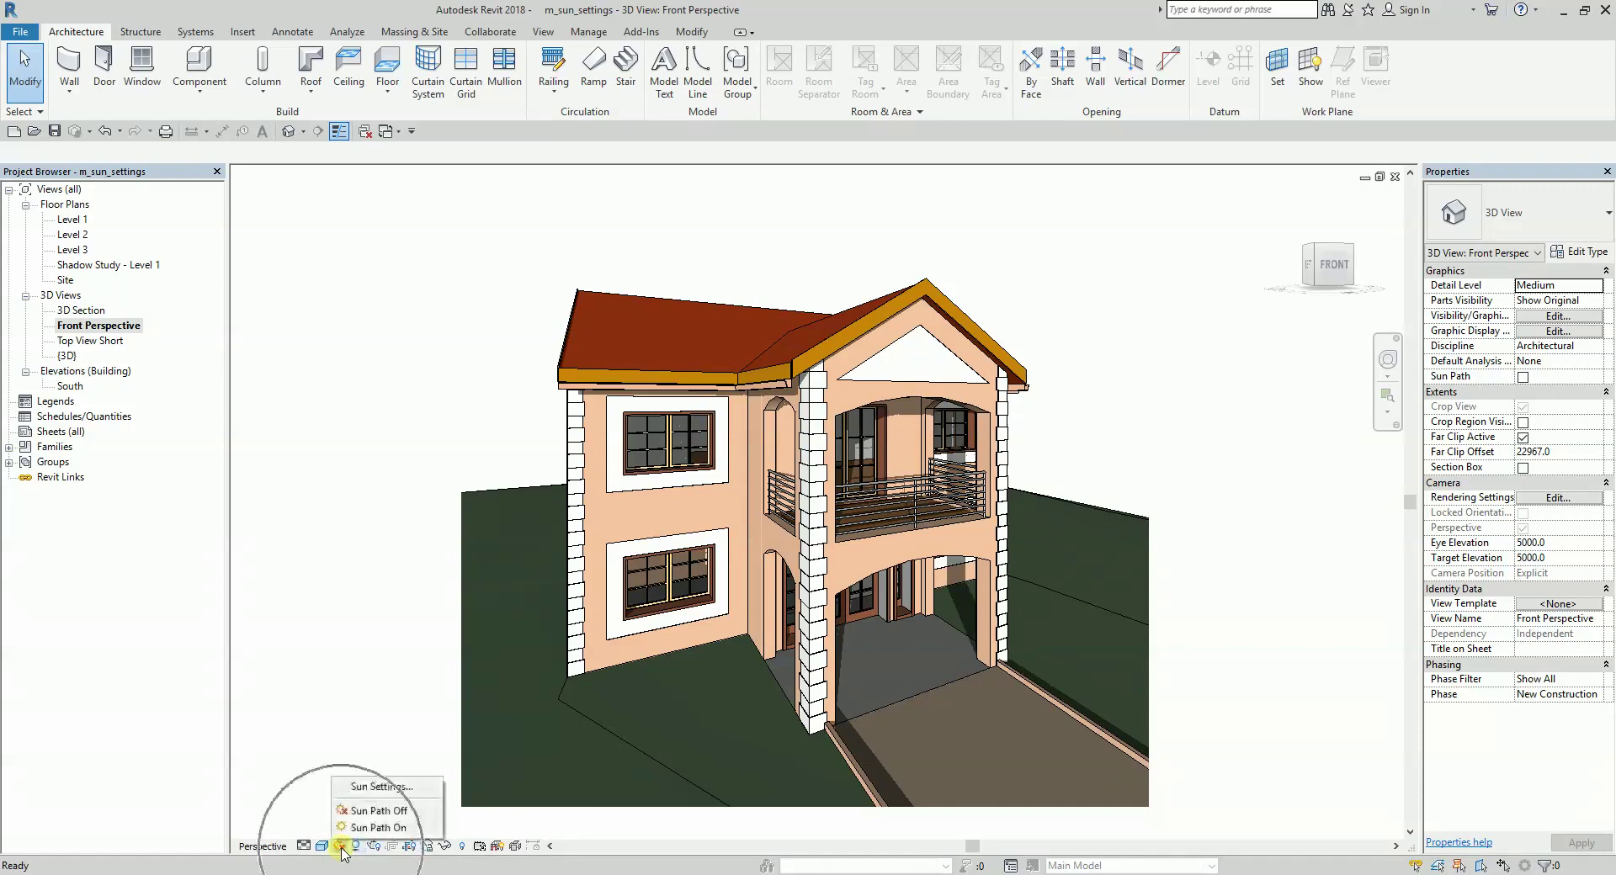
pyautogui.click(378, 787)
pyautogui.click(543, 241)
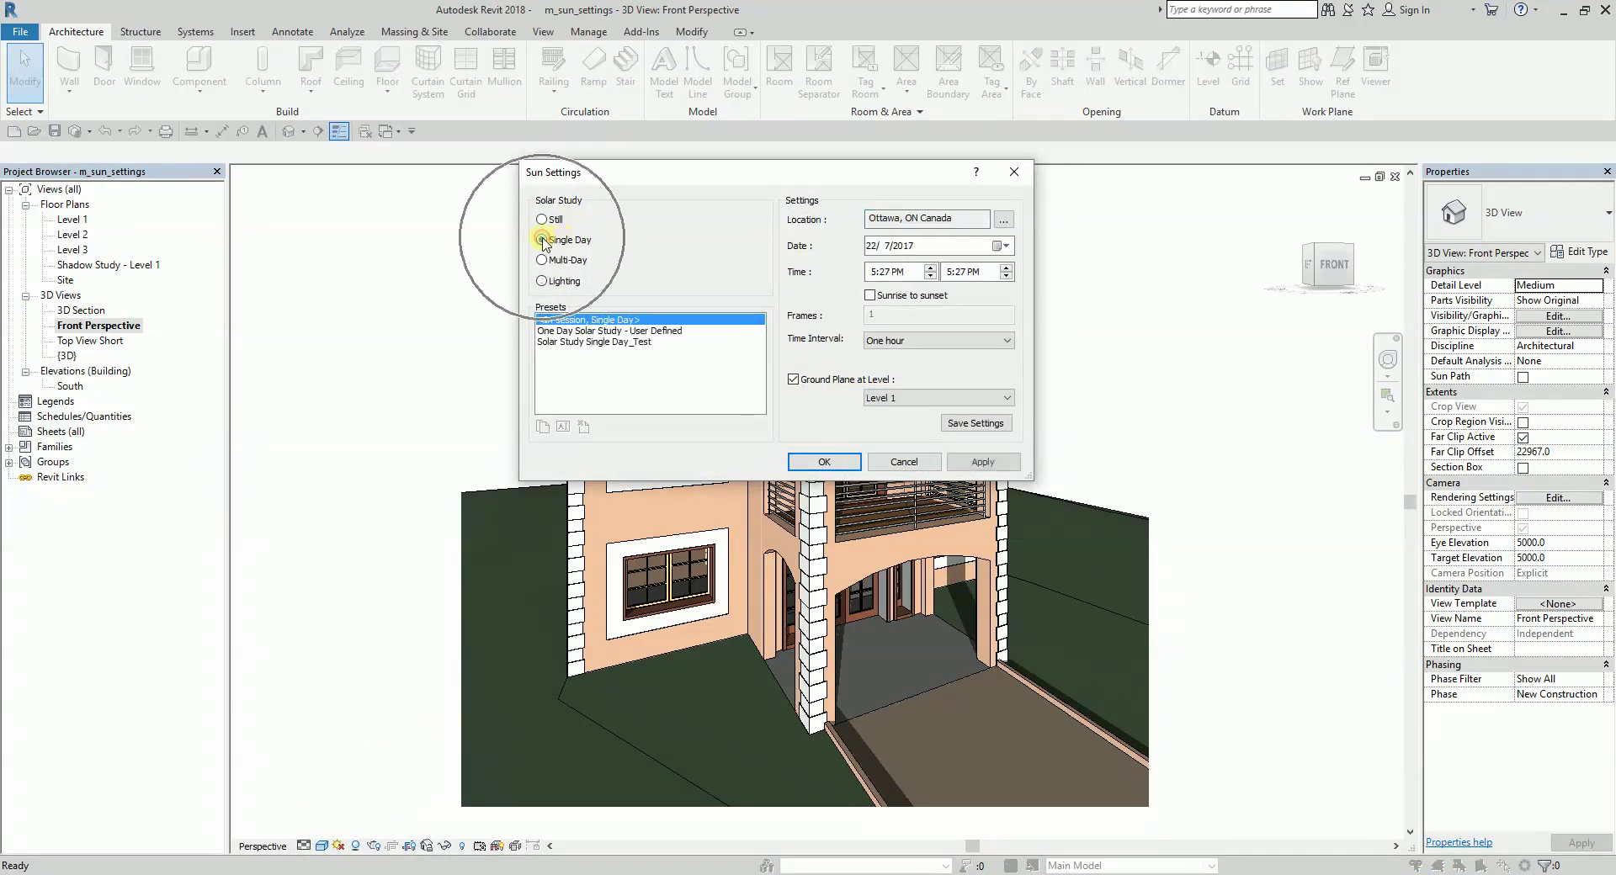
pyautogui.click(575, 342)
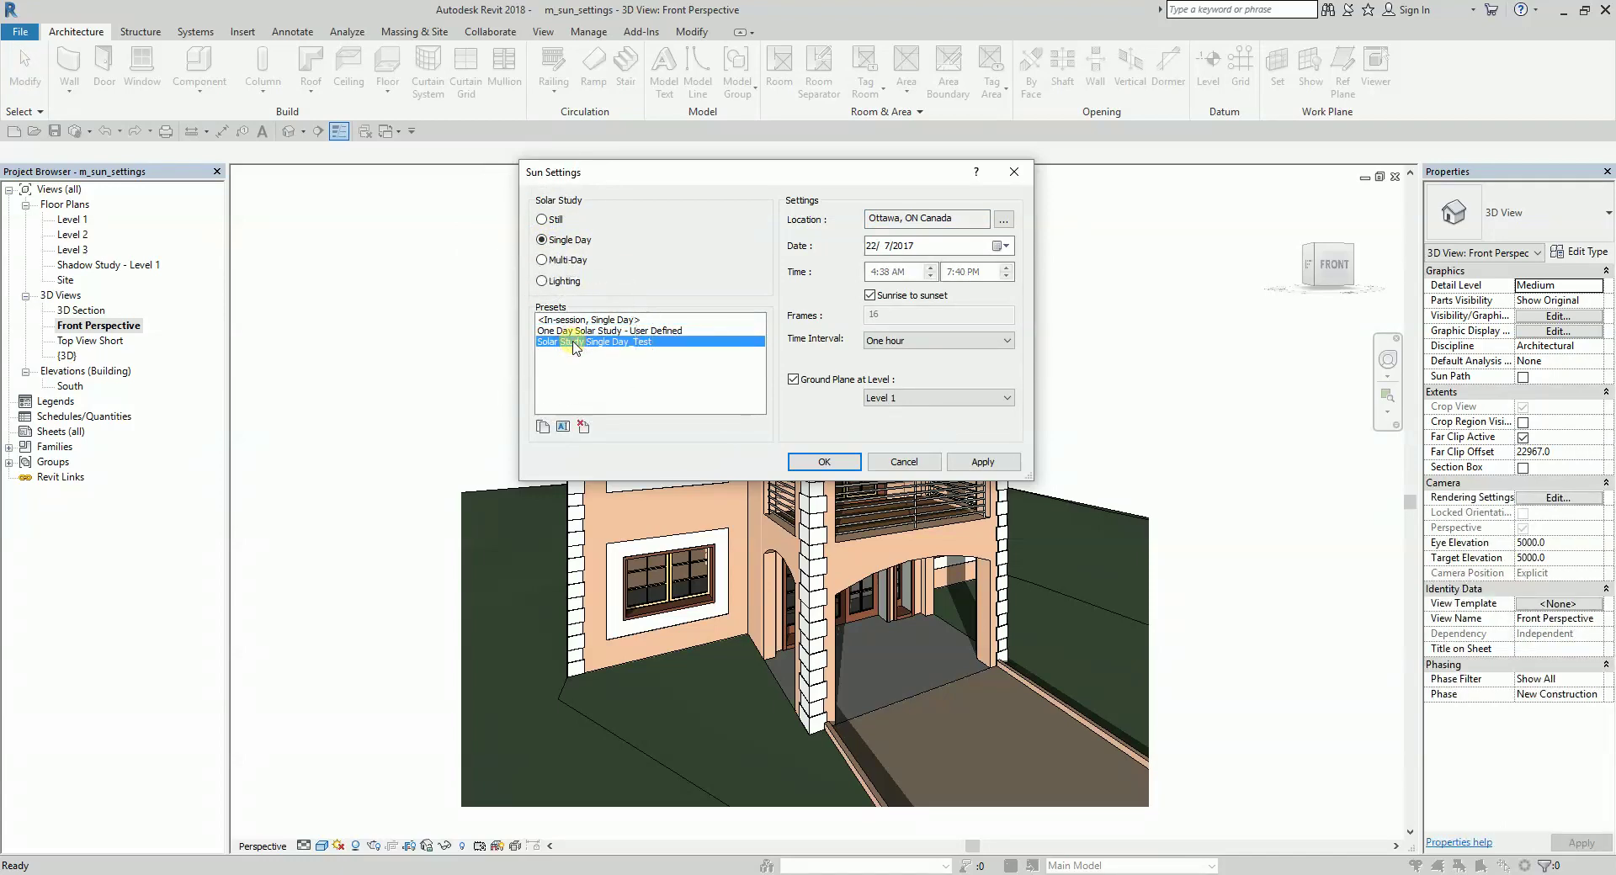
pyautogui.click(982, 462)
pyautogui.click(833, 462)
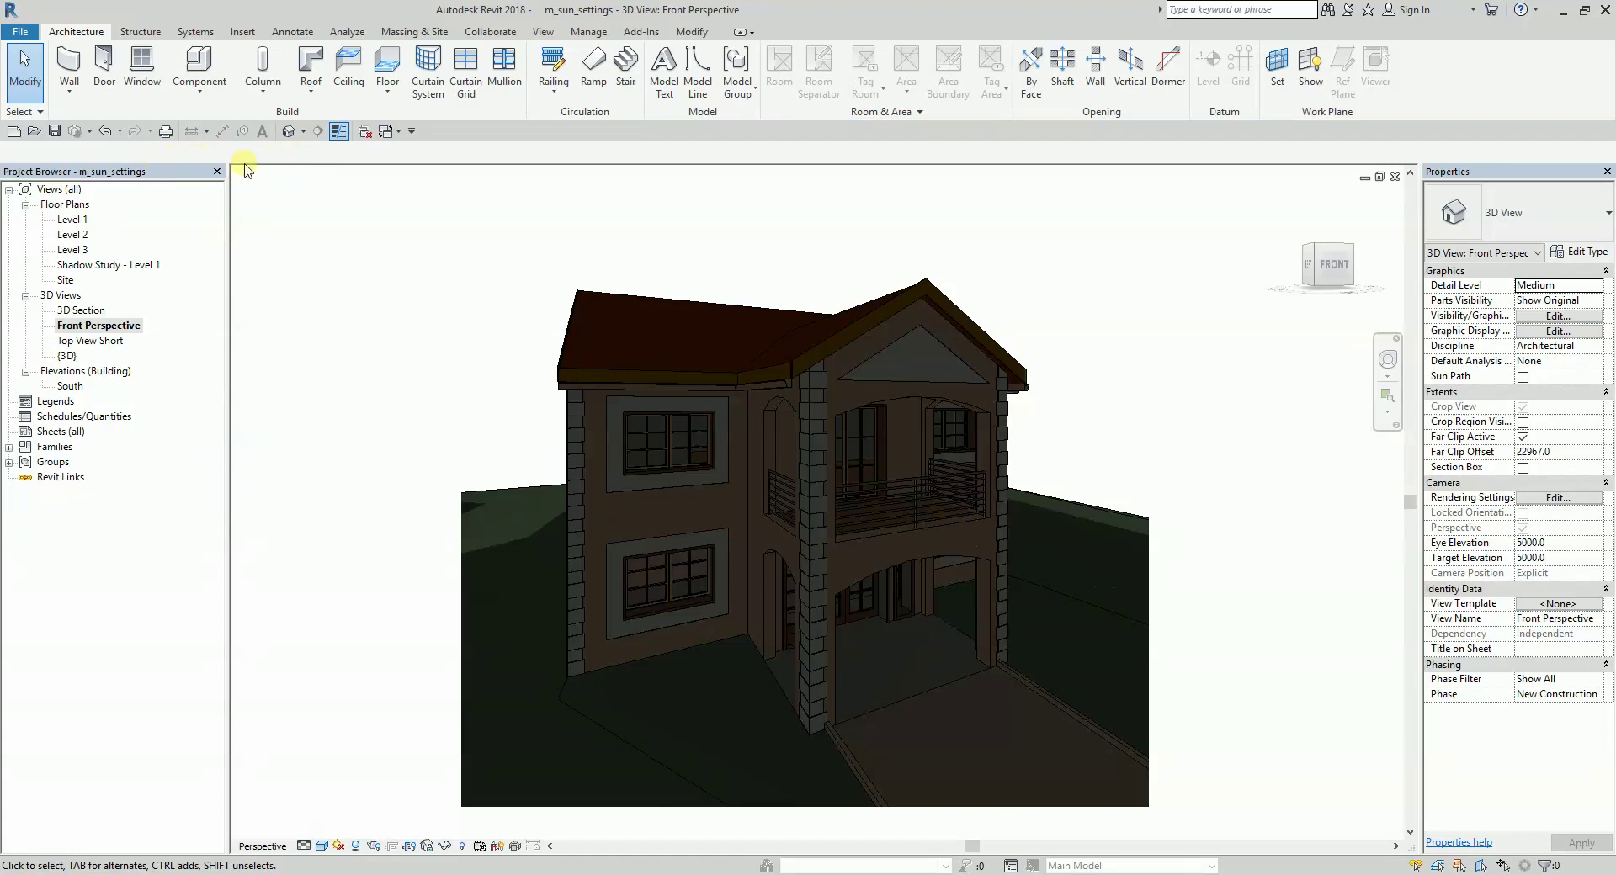
# - Preview the Front Perspective solar study and advance it to frame 16 to examine the shadows through the day
pyautogui.click(338, 846)
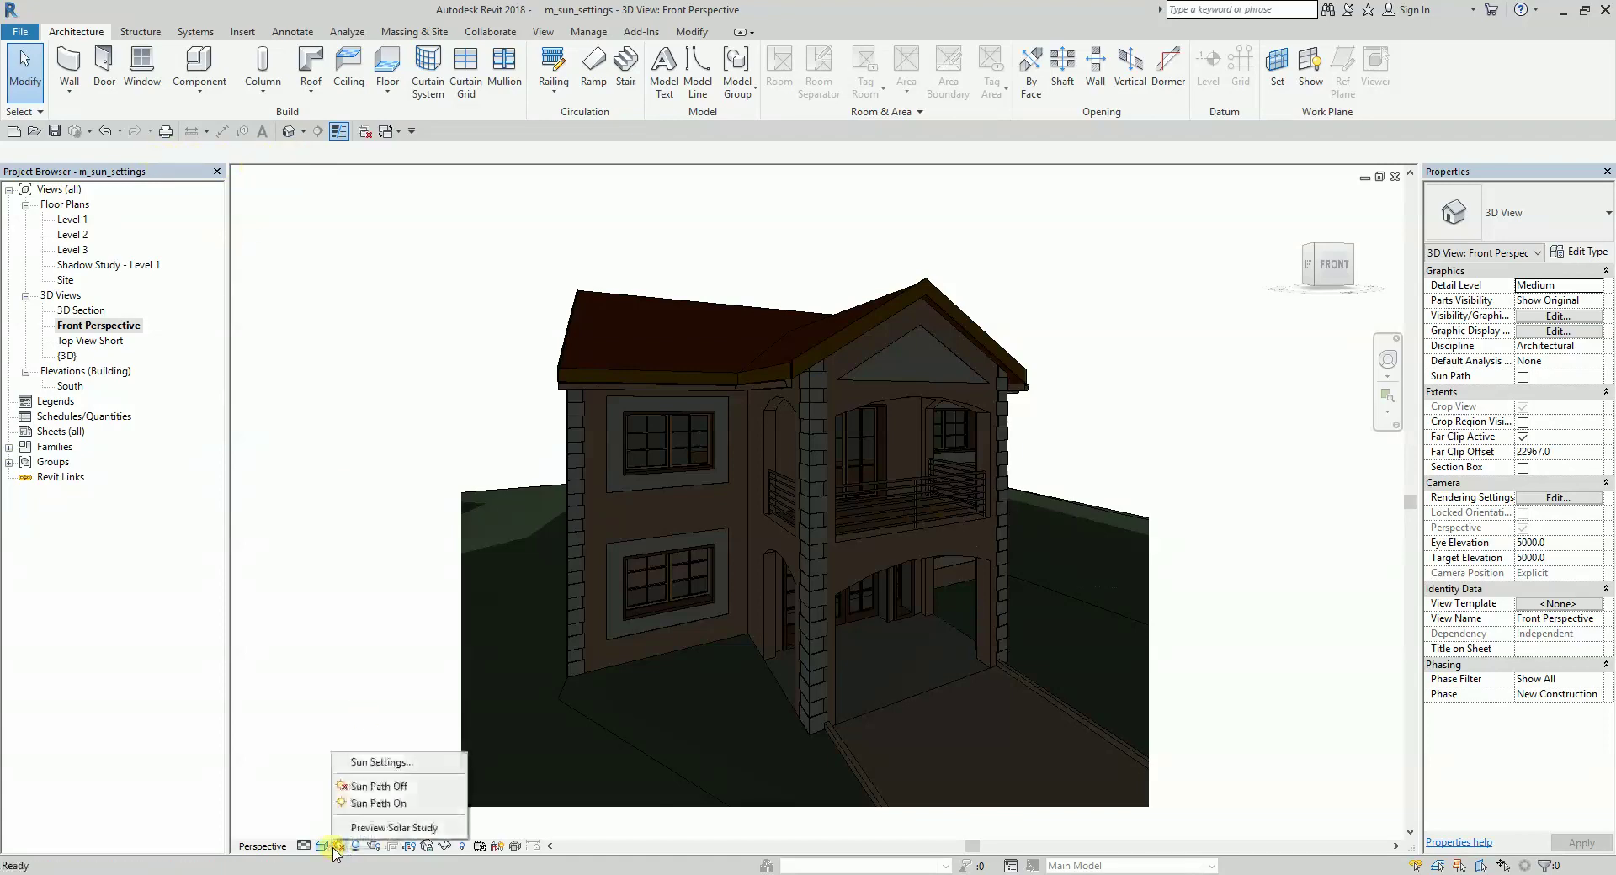
pyautogui.click(373, 828)
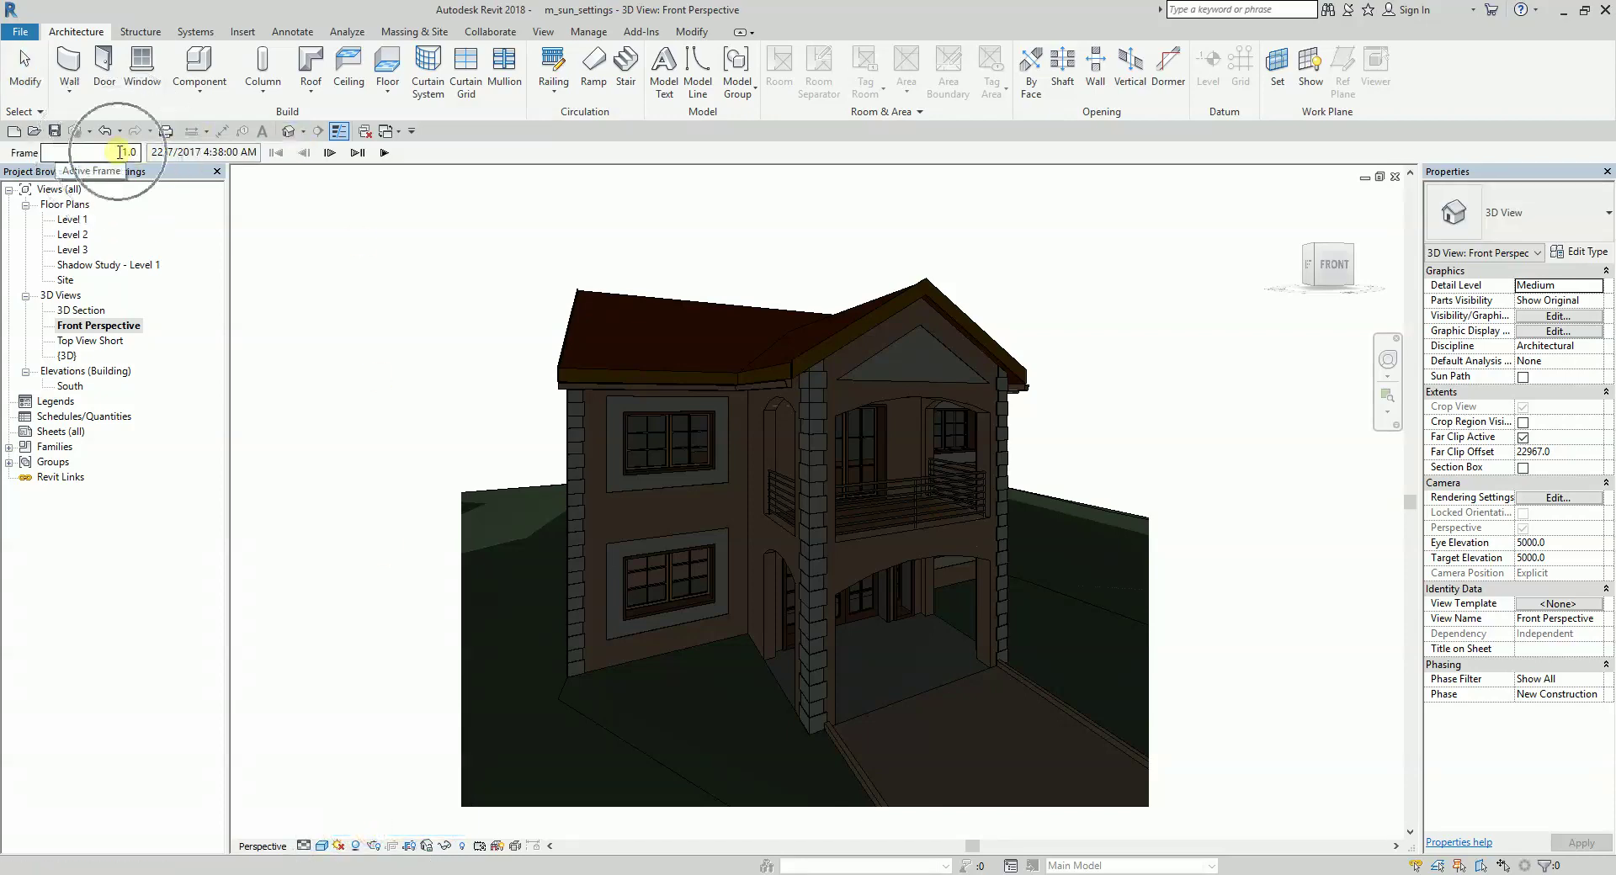
pyautogui.click(383, 152)
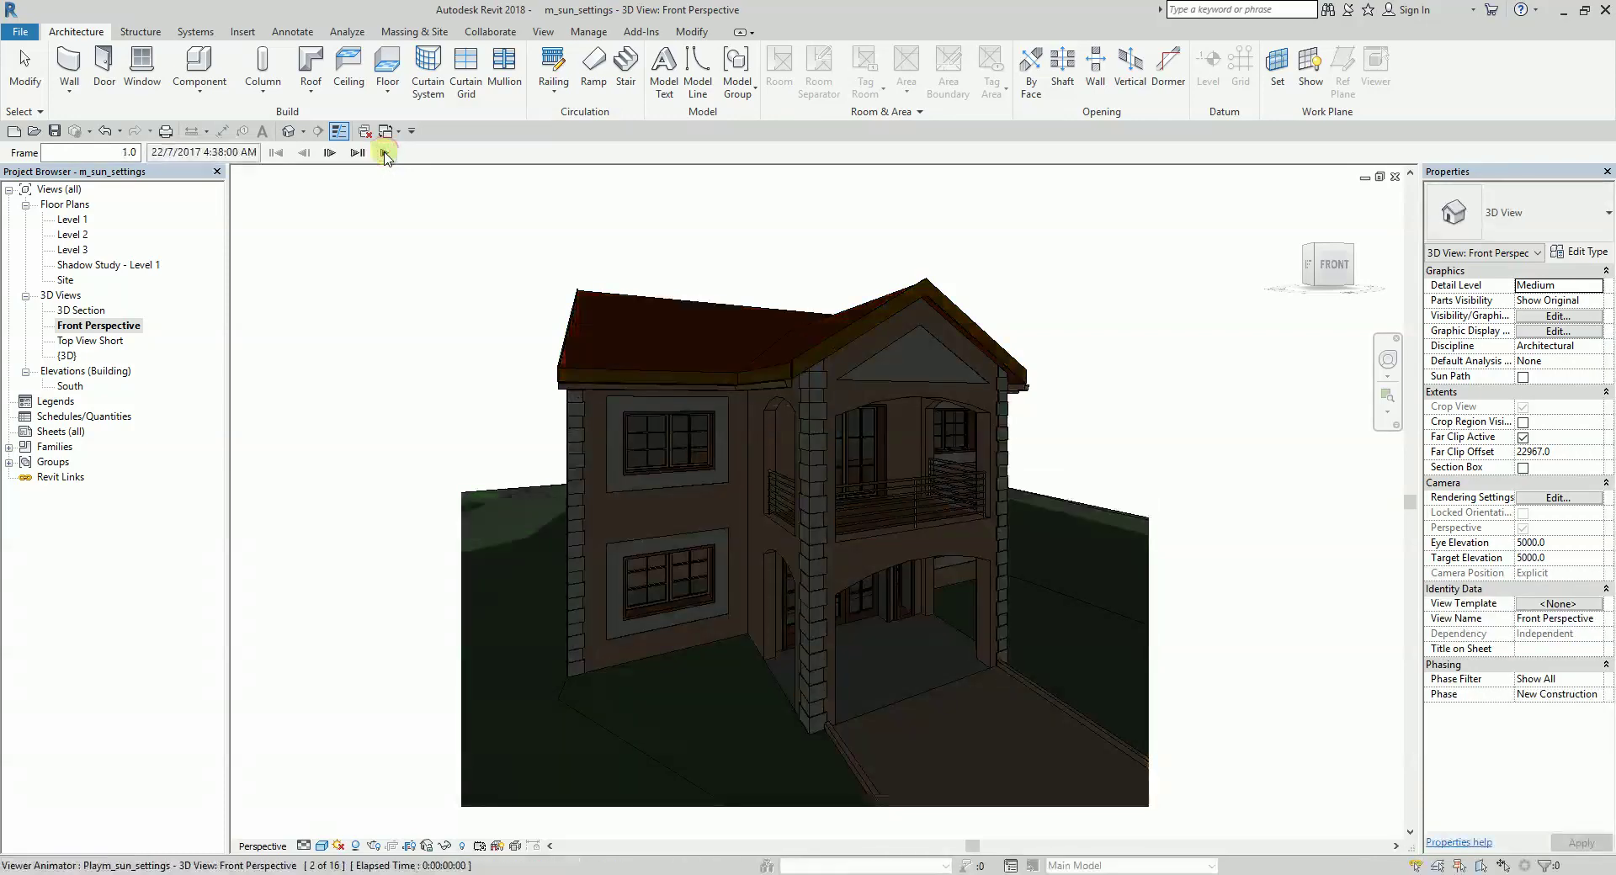
pyautogui.click(329, 152)
pyautogui.click(329, 153)
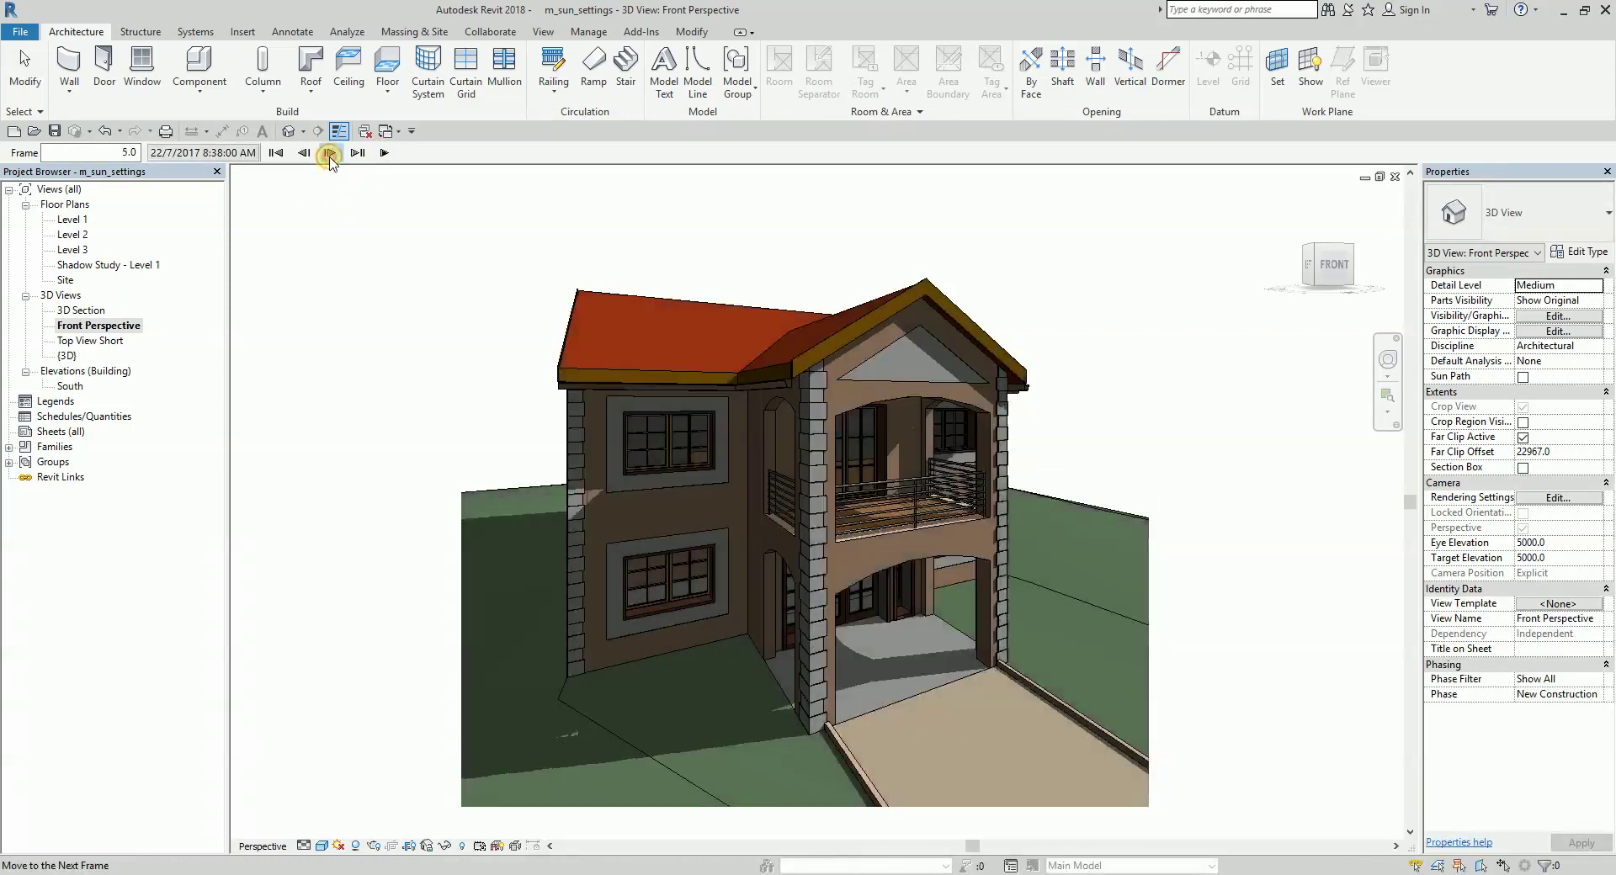
pyautogui.click(329, 153)
pyautogui.click(329, 153)
pyautogui.click(329, 153)
pyautogui.click(329, 152)
pyautogui.click(329, 152)
pyautogui.click(329, 153)
pyautogui.click(330, 153)
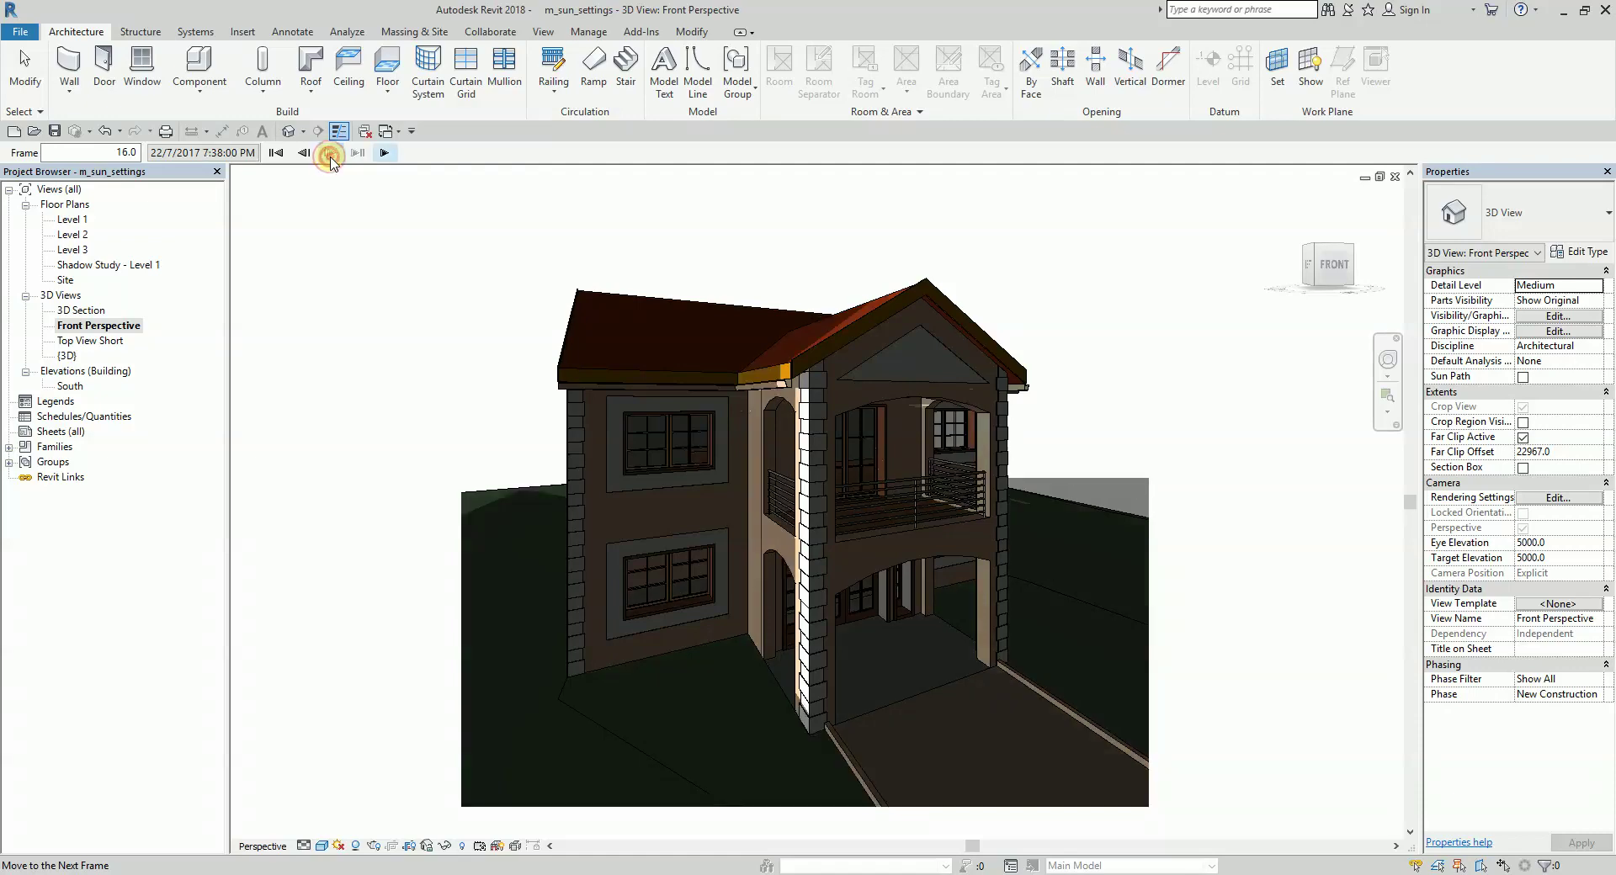
# - Step the Front Perspective solar study back frame by frame to frame 1 to examine the shadows
pyautogui.click(304, 152)
pyautogui.click(304, 152)
pyautogui.click(304, 153)
pyautogui.click(304, 153)
pyautogui.click(303, 152)
pyautogui.click(304, 152)
pyautogui.click(303, 152)
pyautogui.click(303, 153)
pyautogui.click(303, 153)
pyautogui.click(304, 153)
pyautogui.click(303, 153)
pyautogui.click(304, 152)
pyautogui.click(304, 152)
pyautogui.click(304, 152)
pyautogui.click(304, 153)
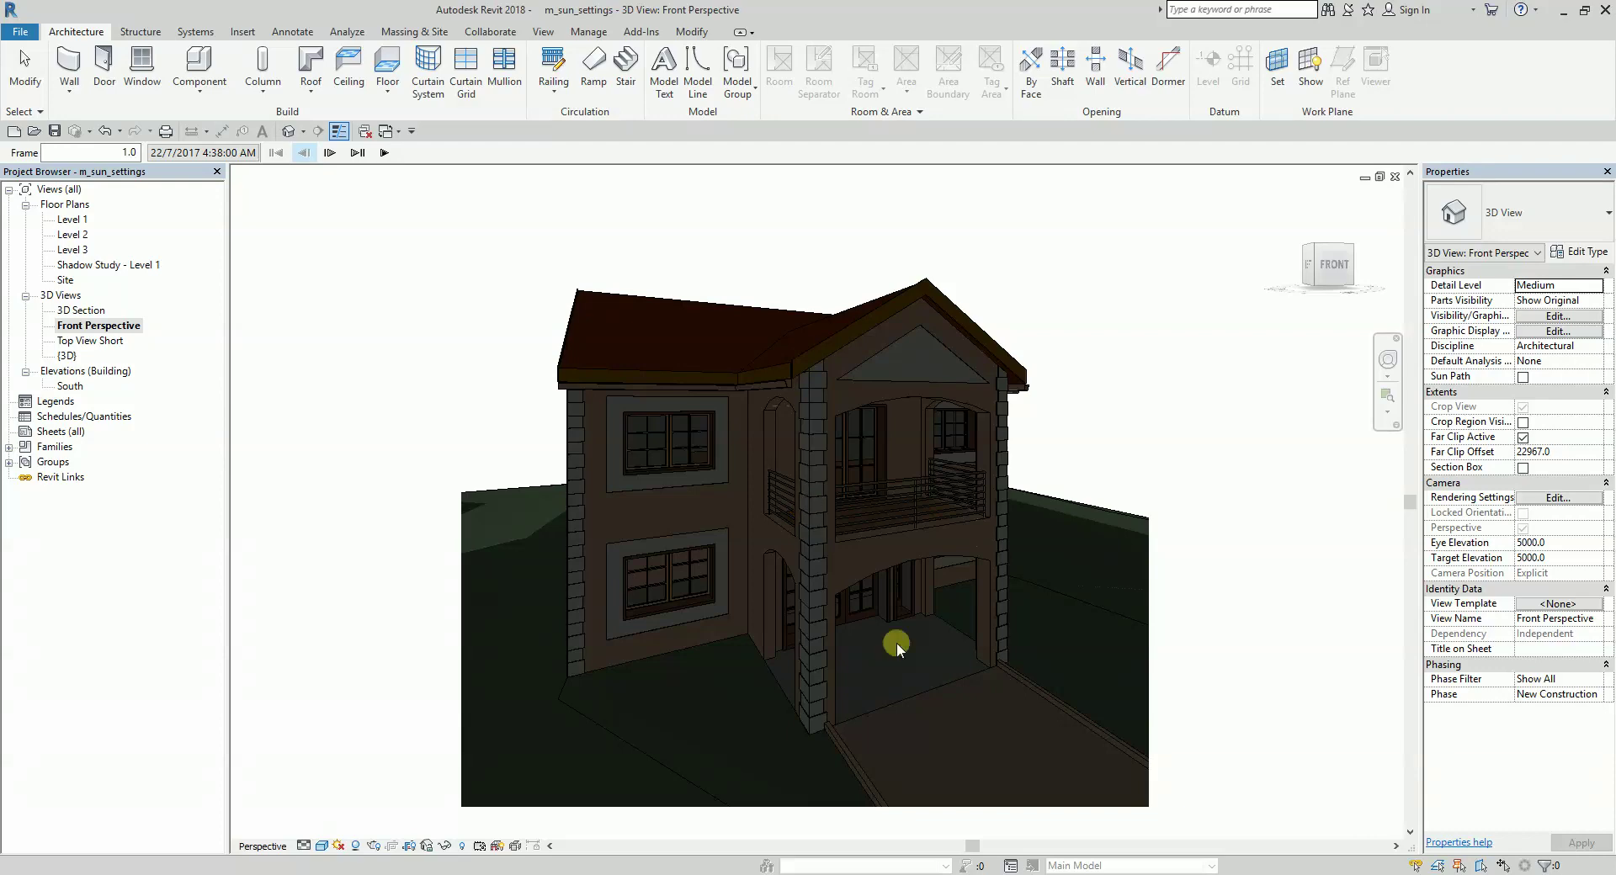
# - Open the default {3D} view and duplicate it without detailing
pyautogui.click(289, 132)
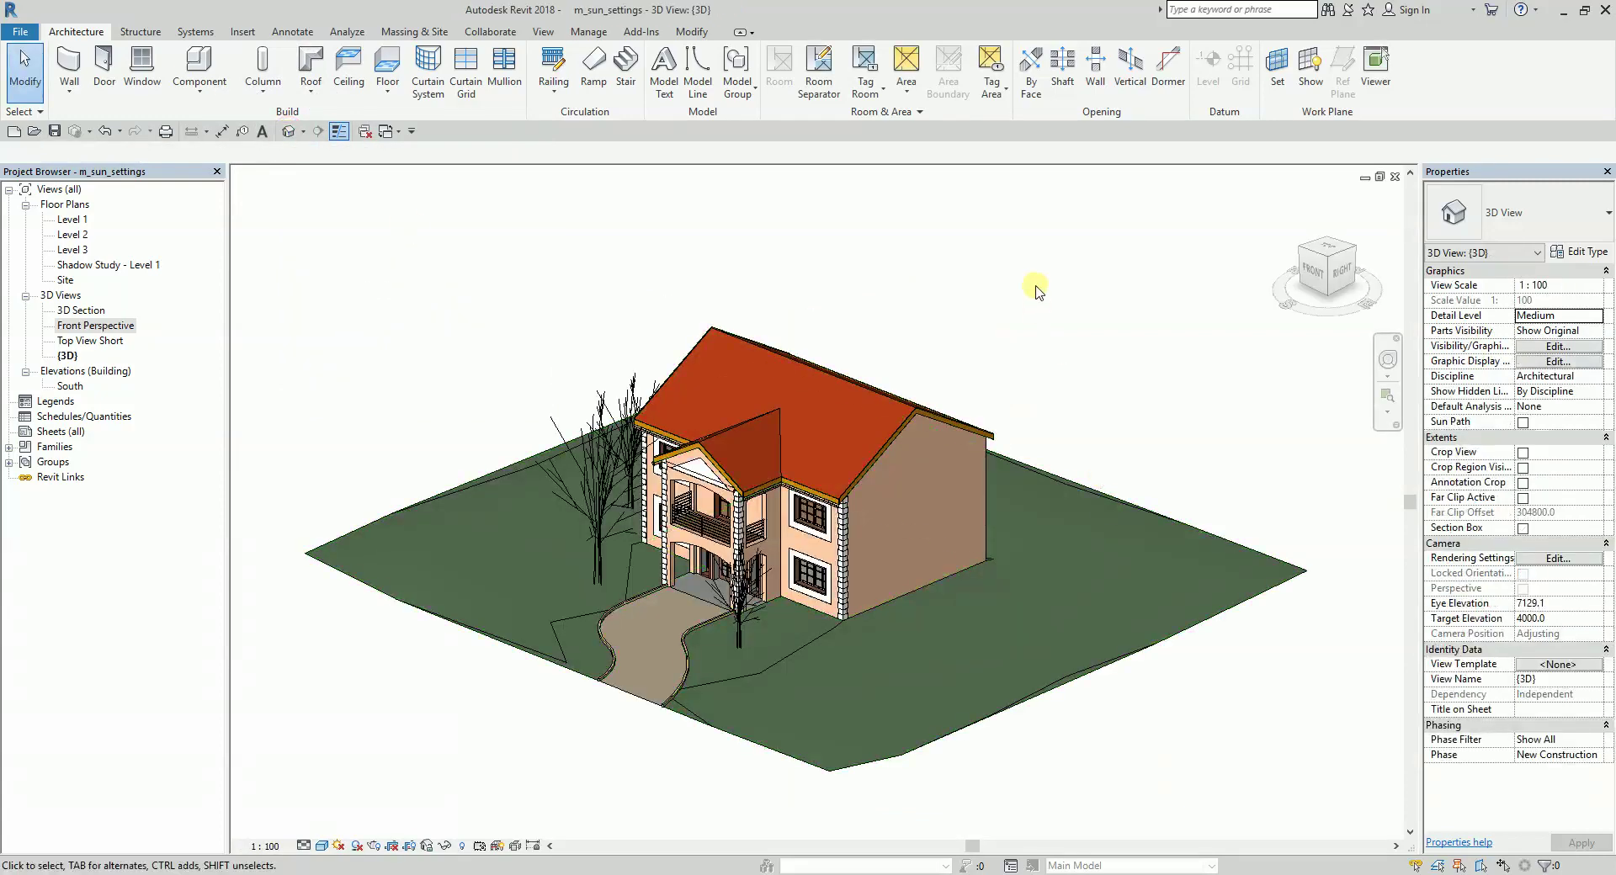
pyautogui.rightClick(66, 356)
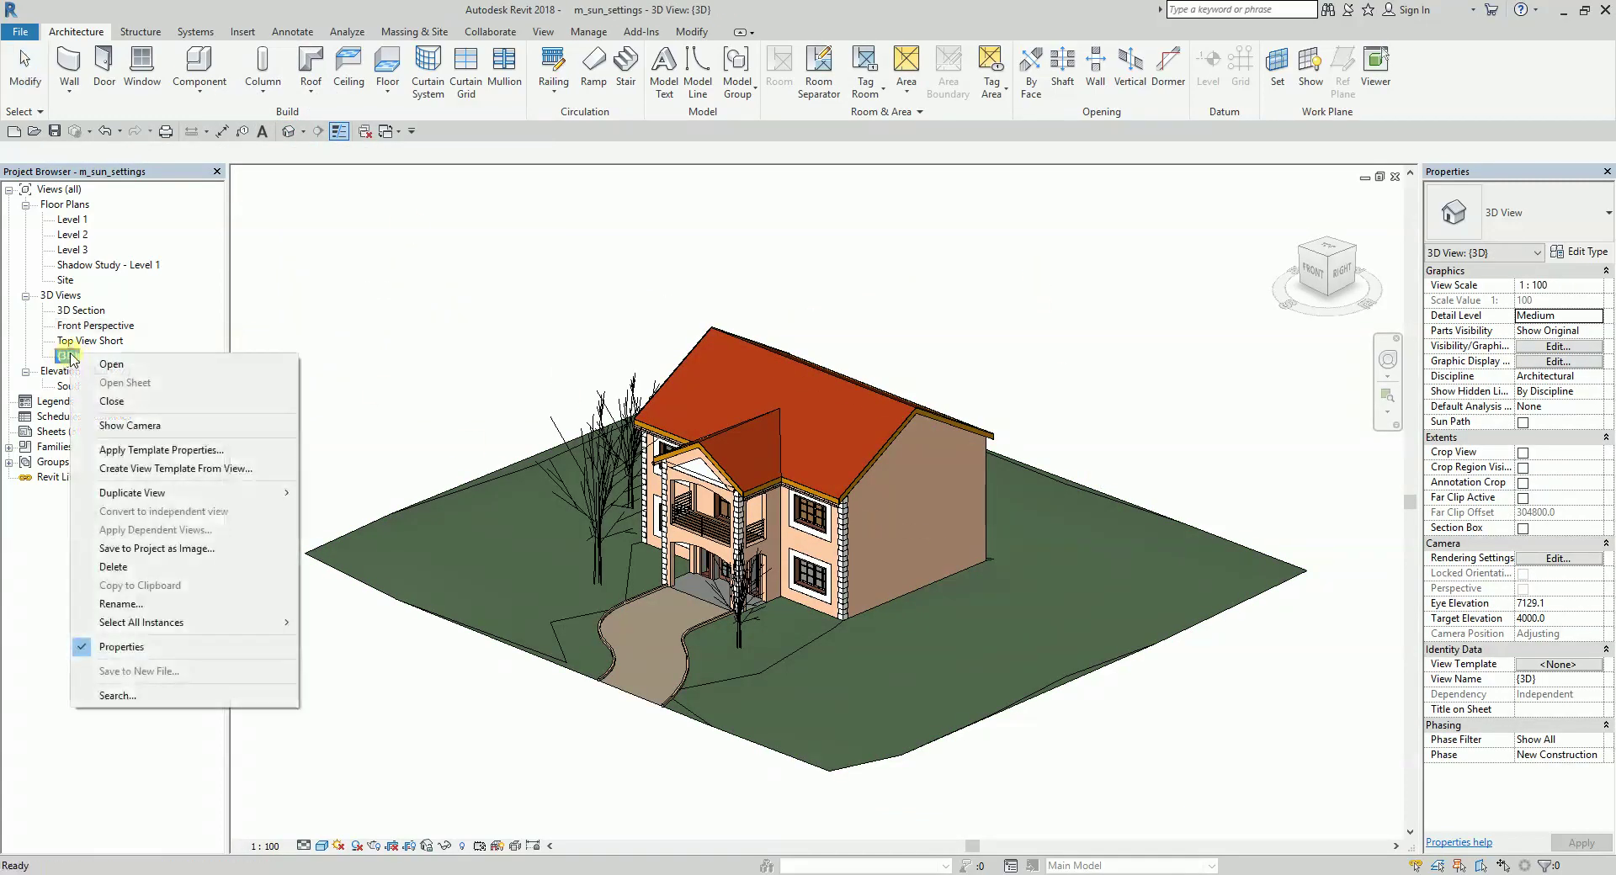
pyautogui.moveTo(255, 497)
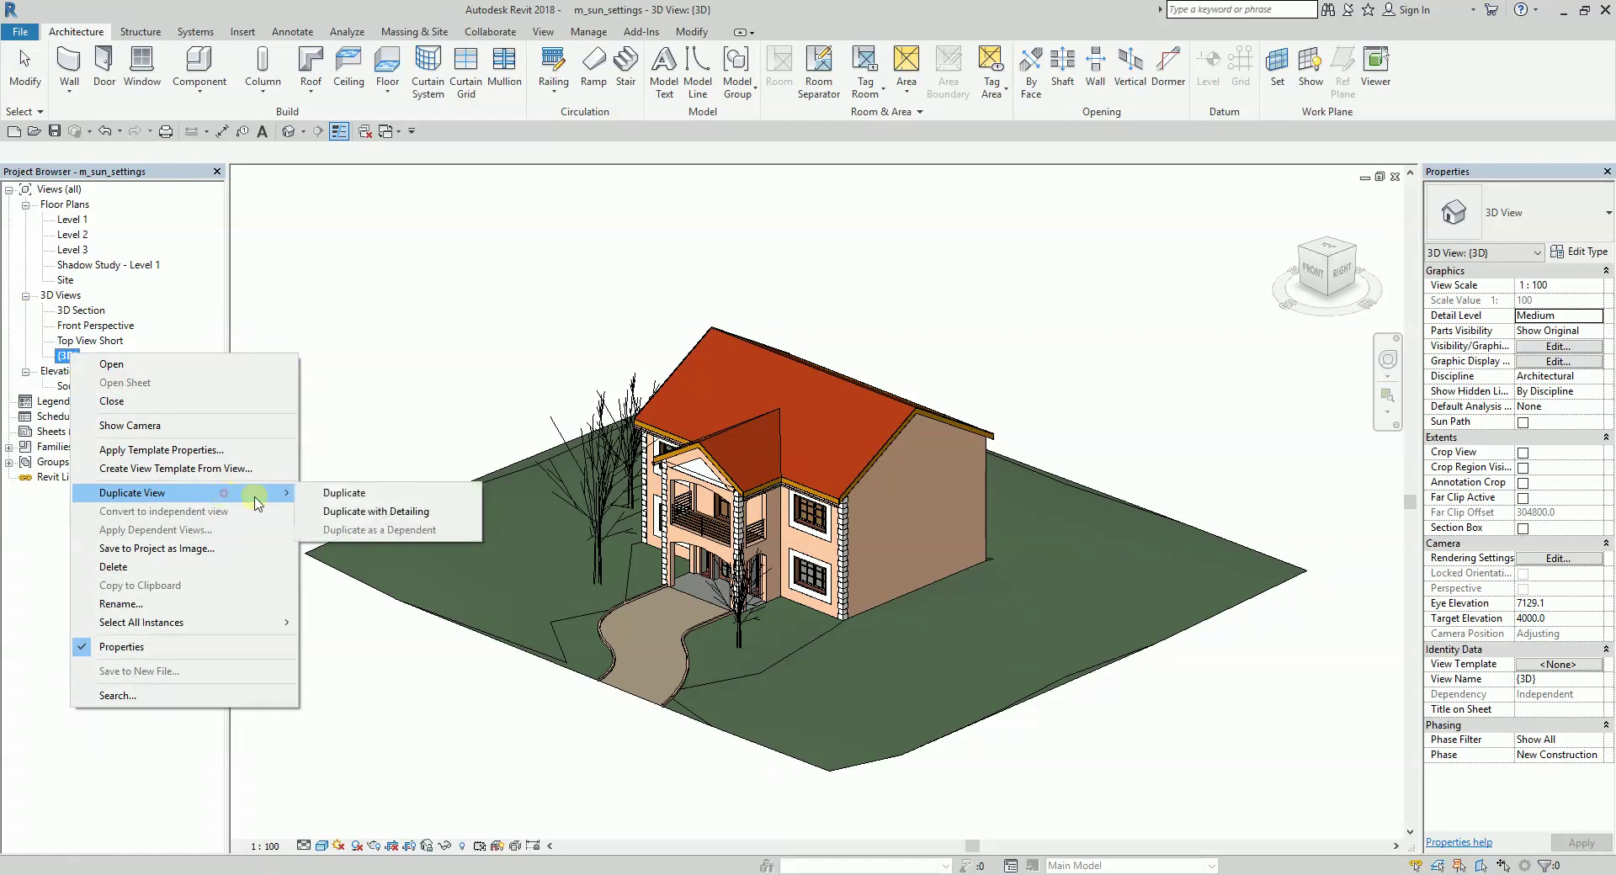
pyautogui.click(351, 495)
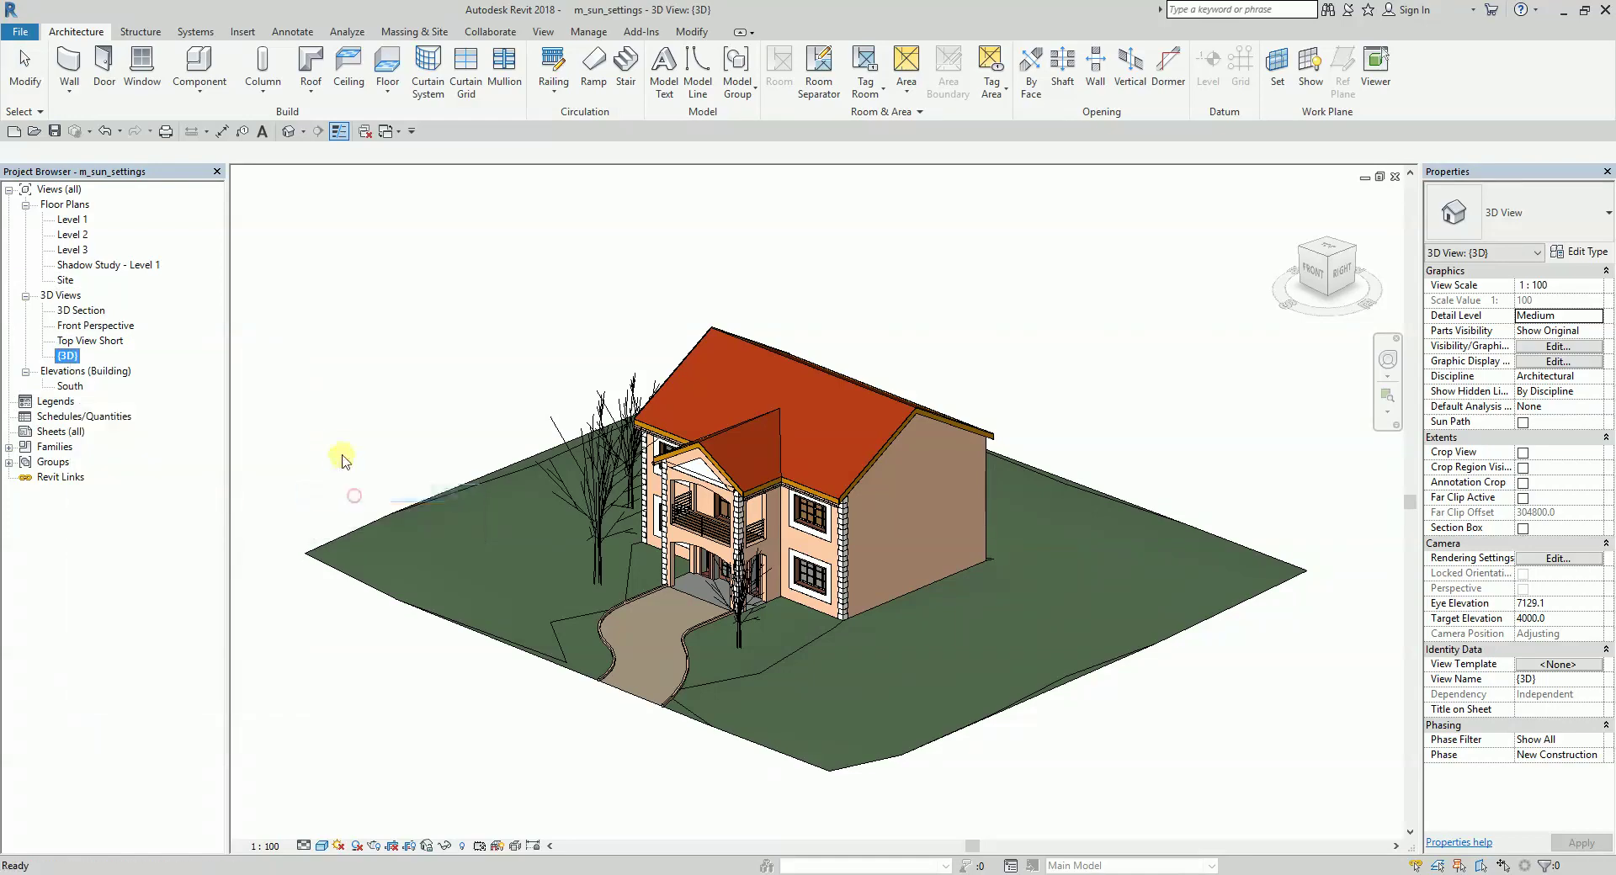
# - Rename the duplicated 3D view as 3D Solar Study_Single Day
pyautogui.click(84, 371)
pyautogui.press('F2')
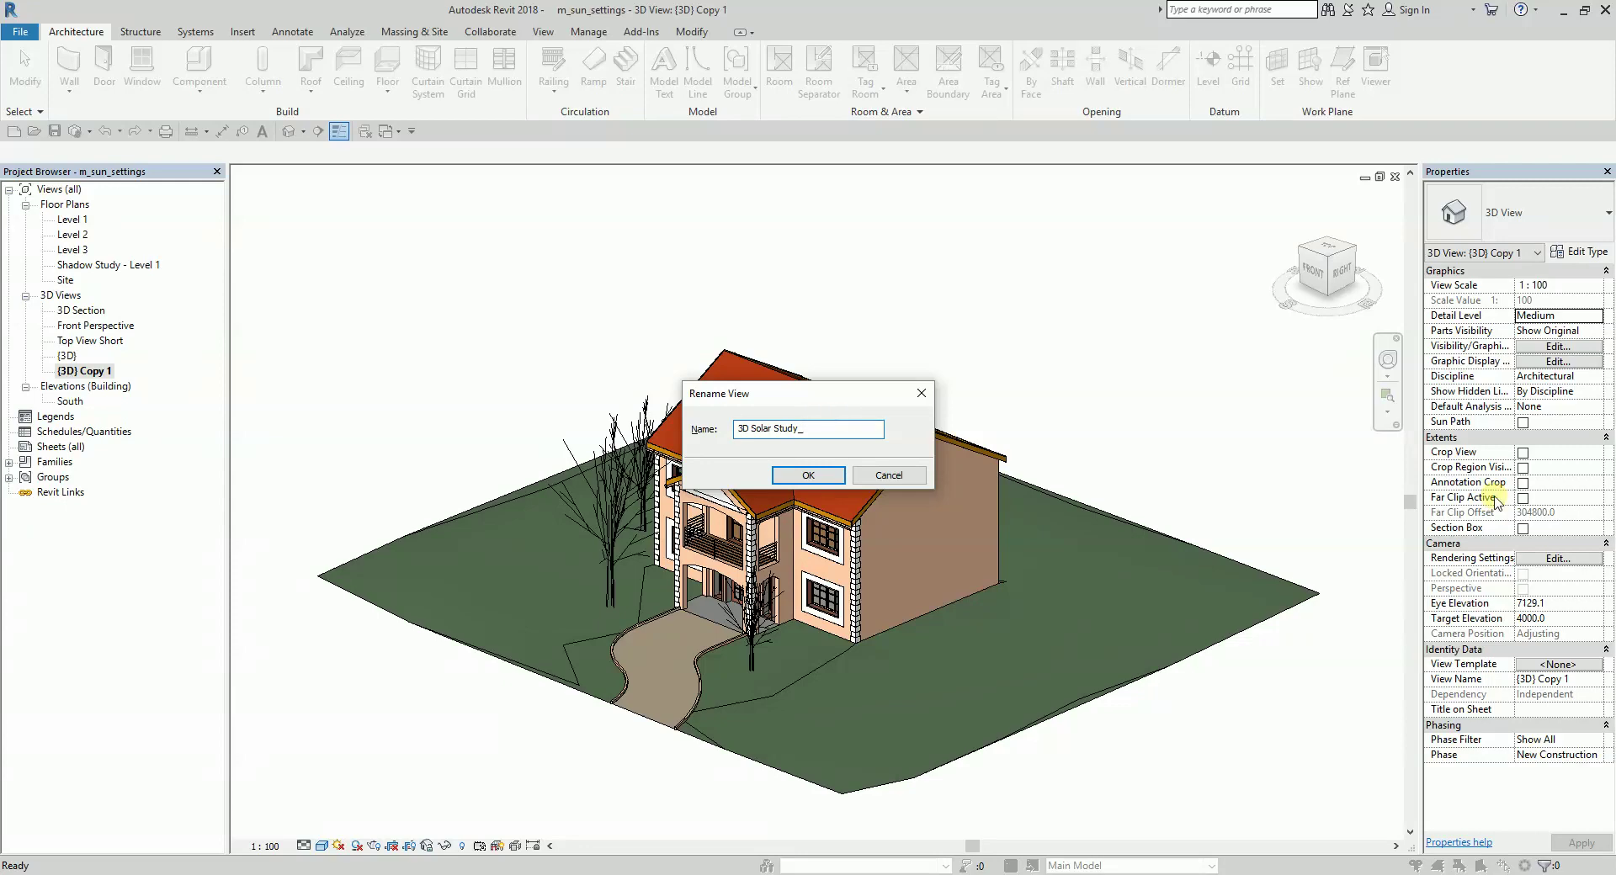
pyautogui.press('Return')
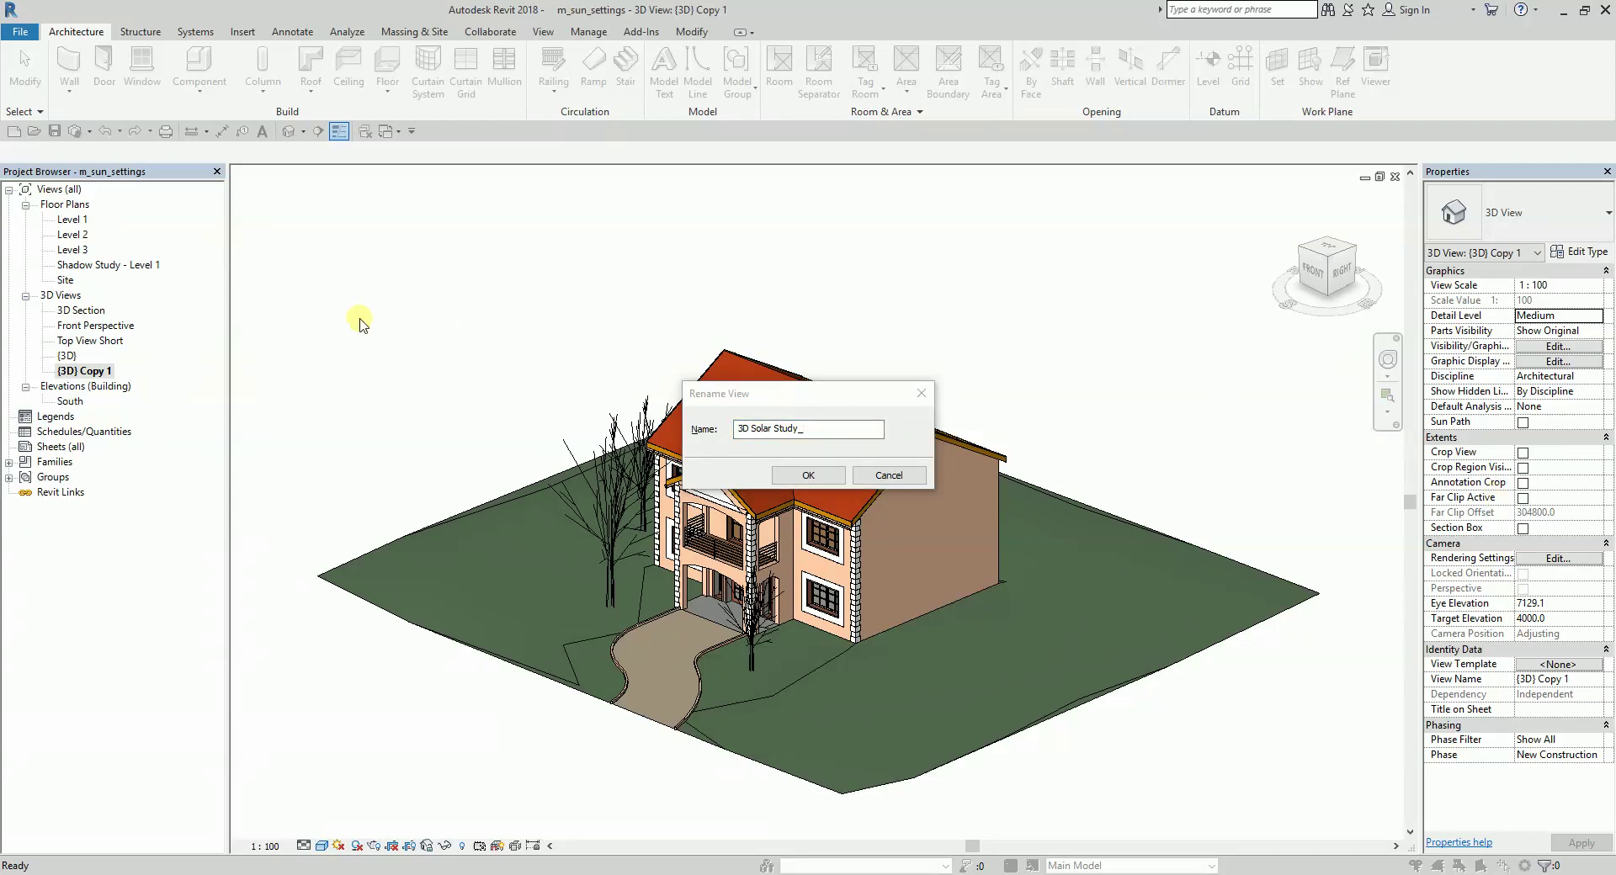
pyautogui.click(814, 432)
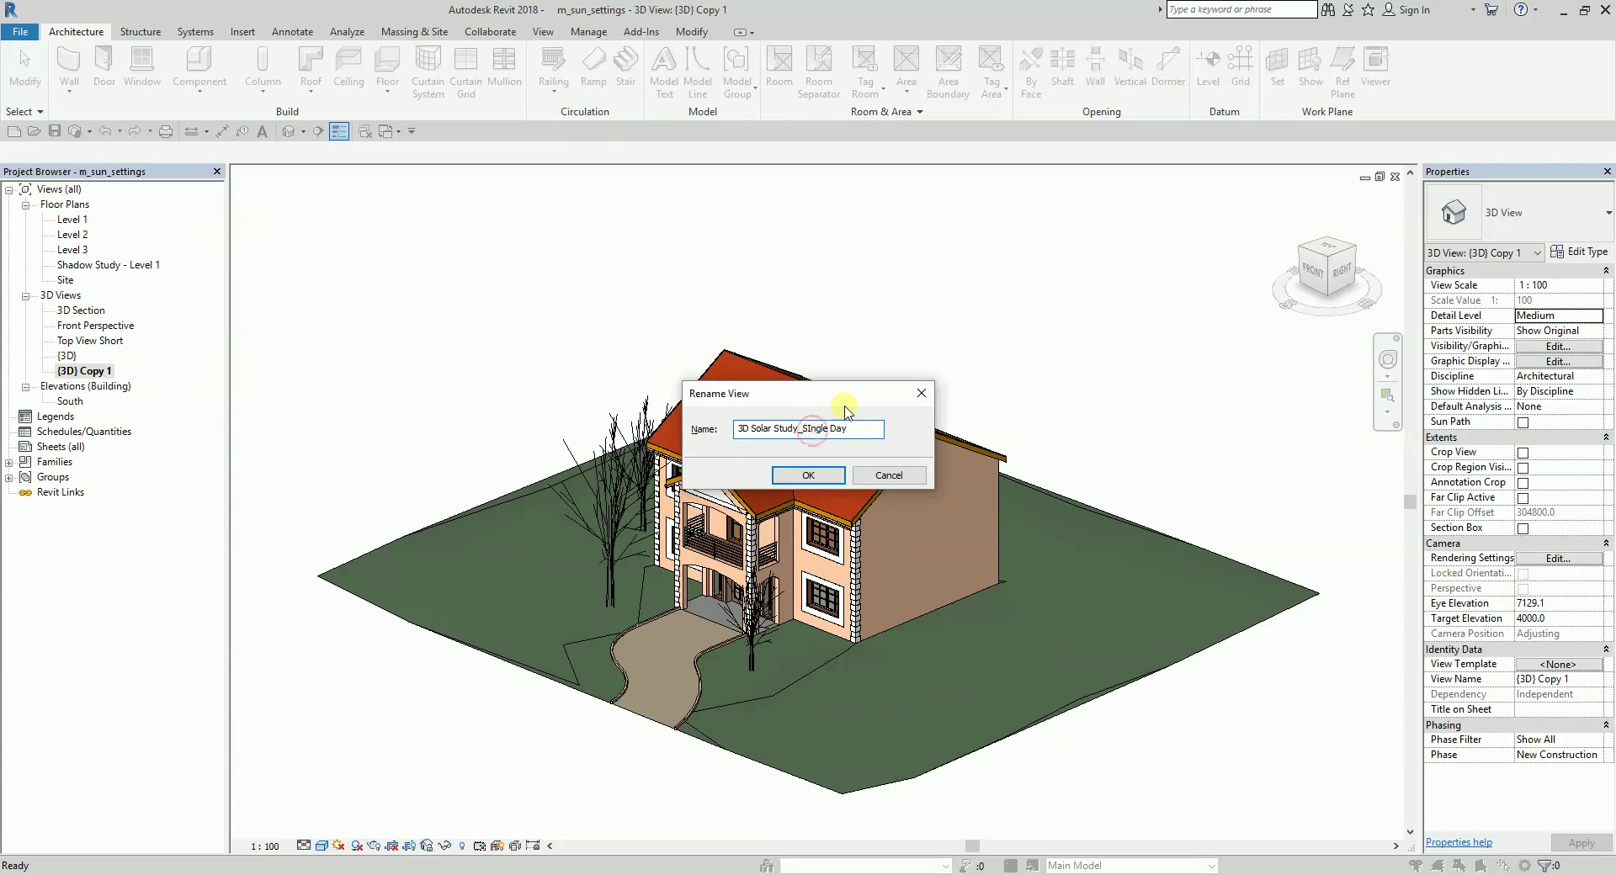
pyautogui.click(741, 427)
pyautogui.click(808, 476)
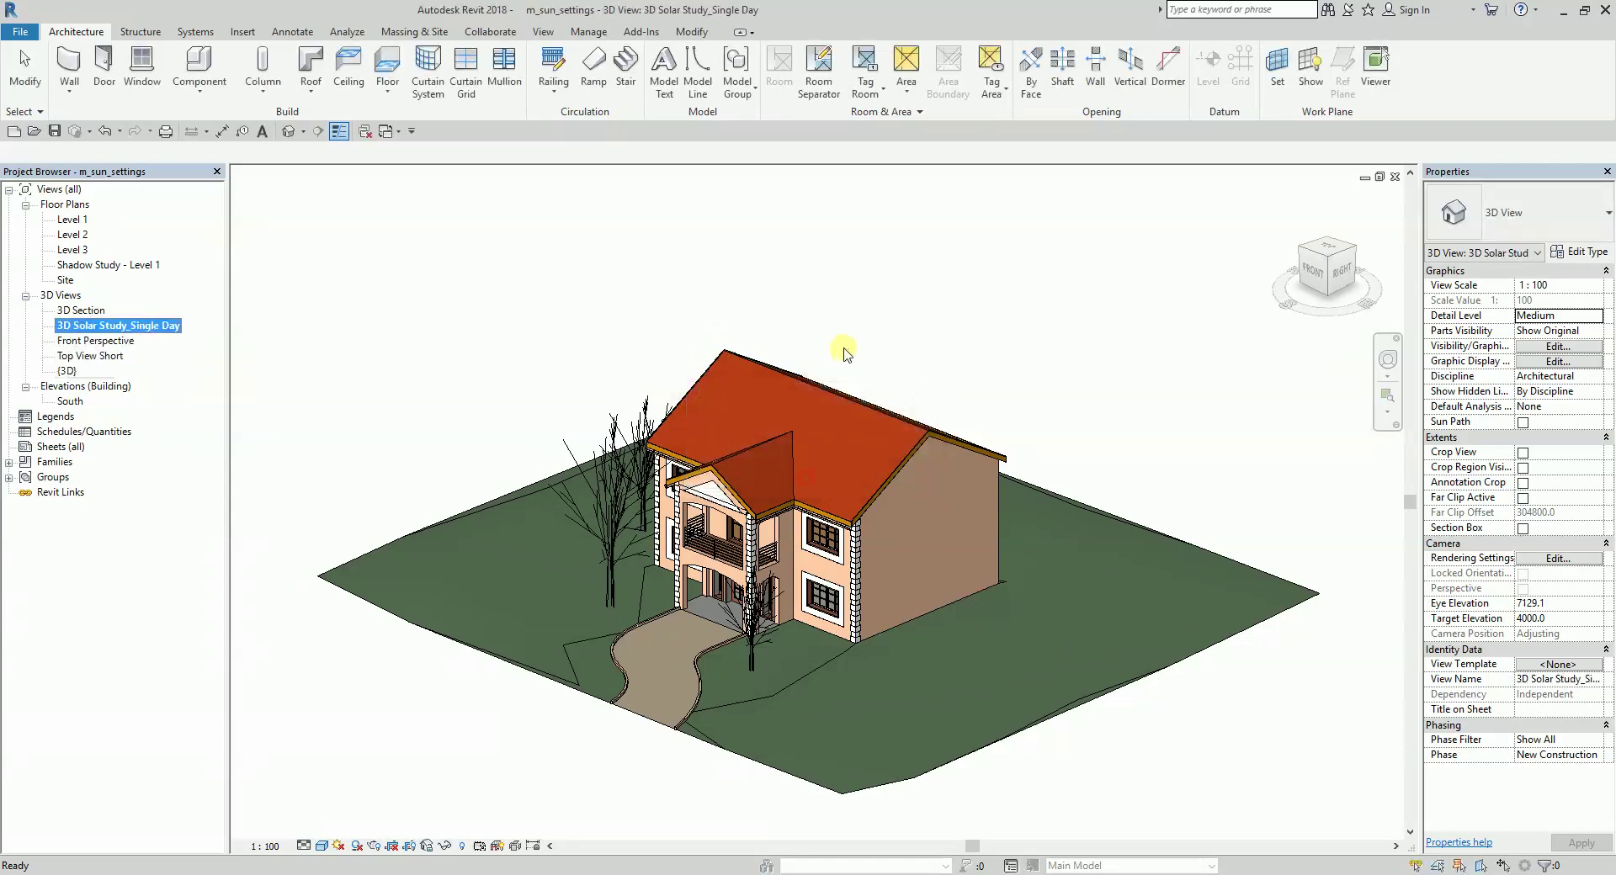
# - Turn on shadows in the 3D Solar Study_Single Day view
pyautogui.click(345, 847)
pyautogui.click(358, 848)
pyautogui.click(359, 848)
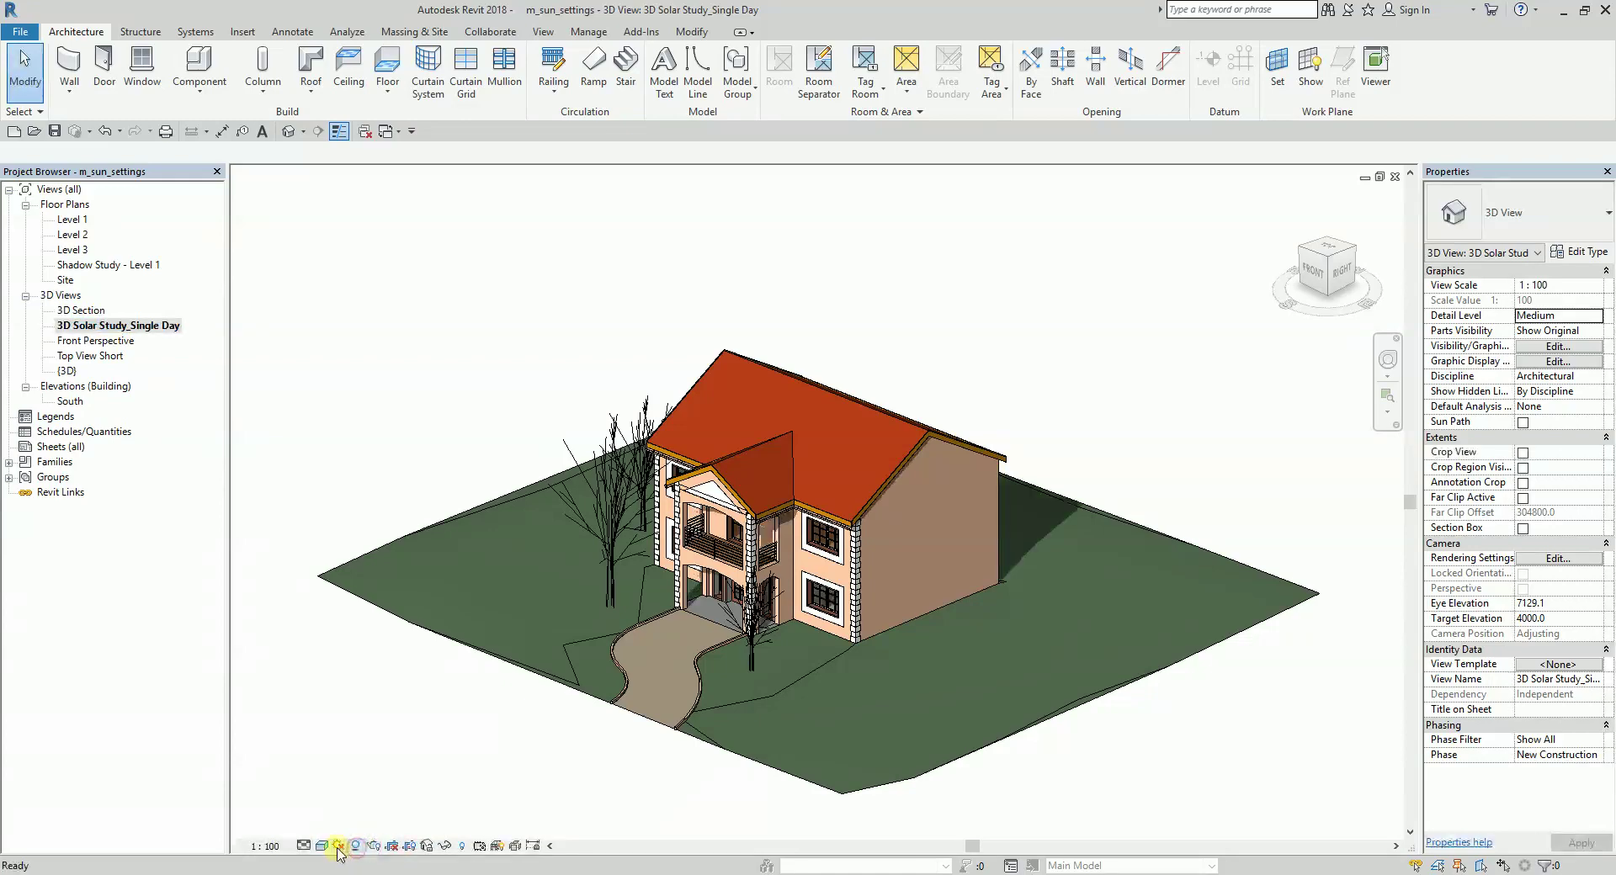
# - Set the 3D view's sun settings to a single-day study using the Solar Study Single Day_Test preset
pyautogui.click(340, 847)
pyautogui.click(381, 787)
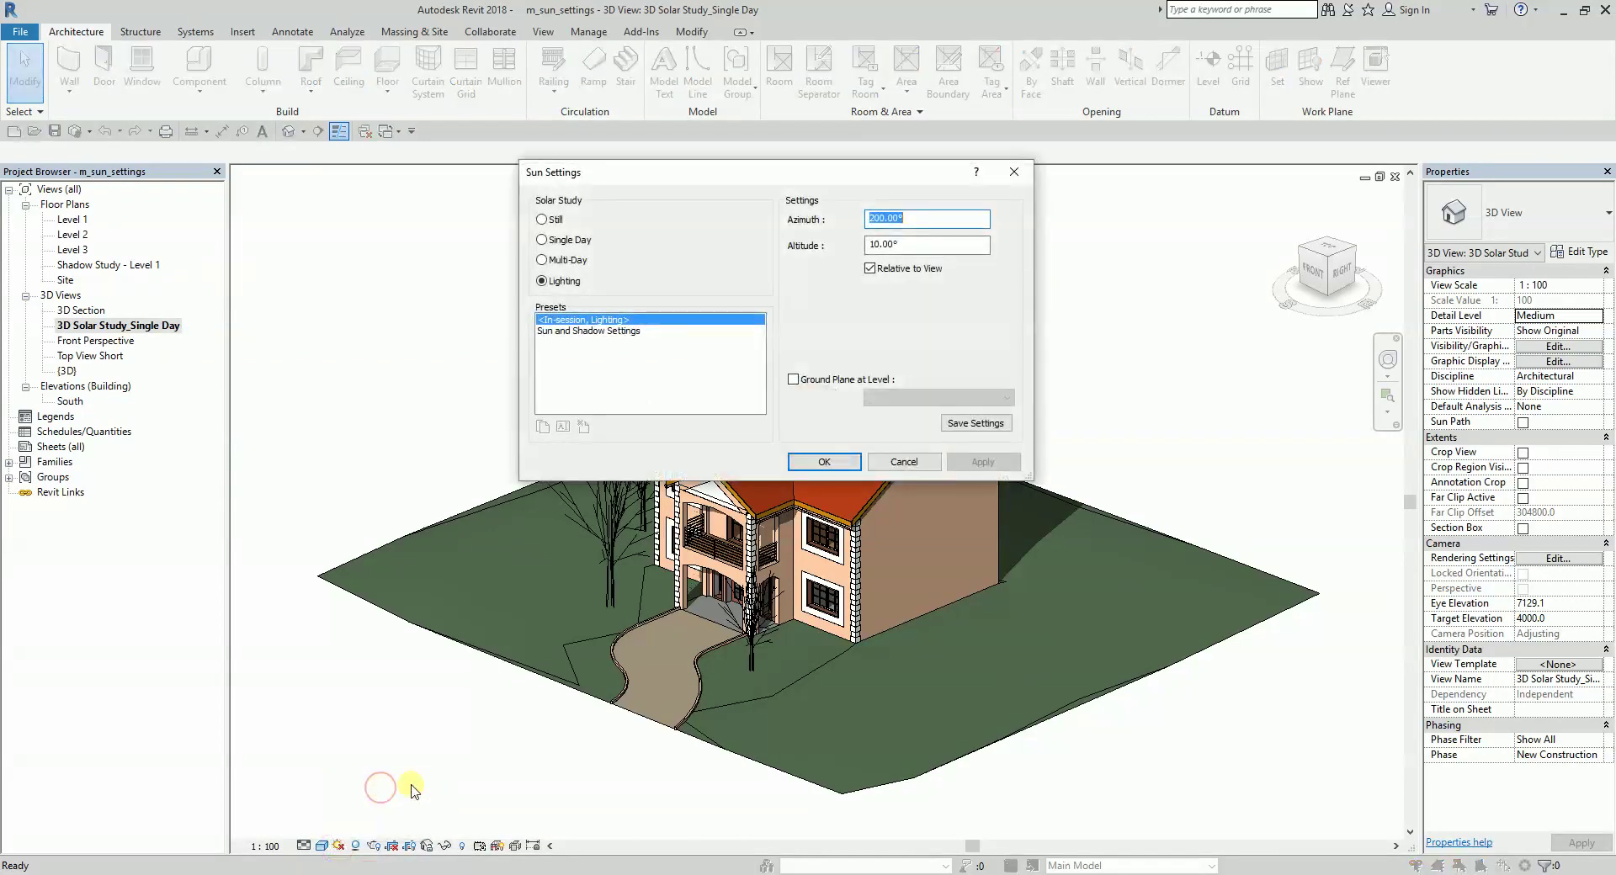
pyautogui.click(545, 241)
pyautogui.click(578, 342)
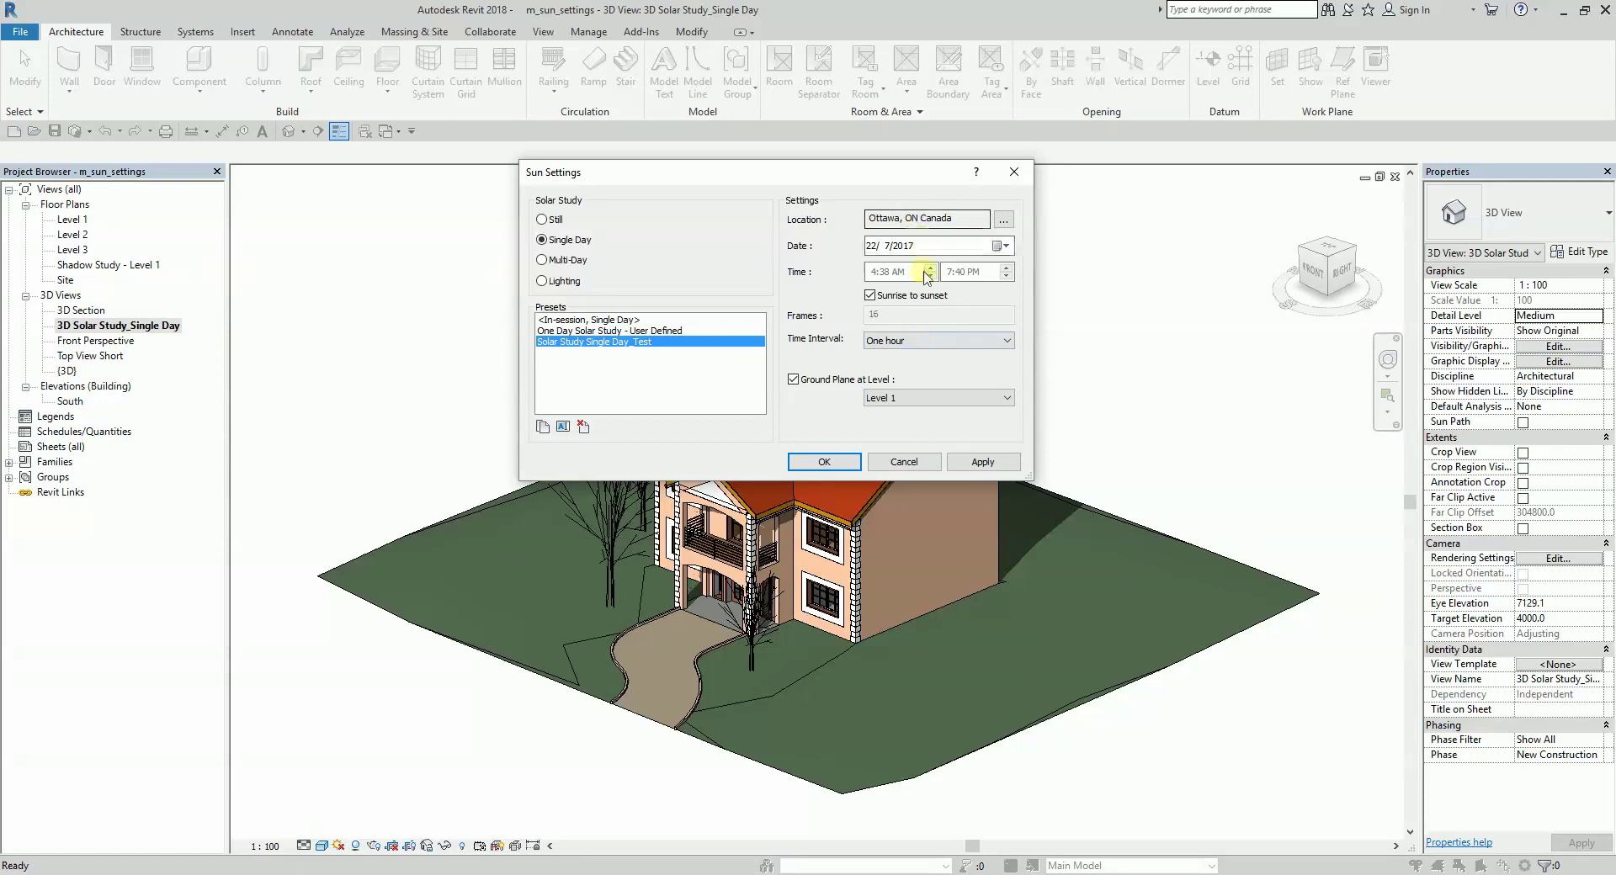
pyautogui.click(982, 462)
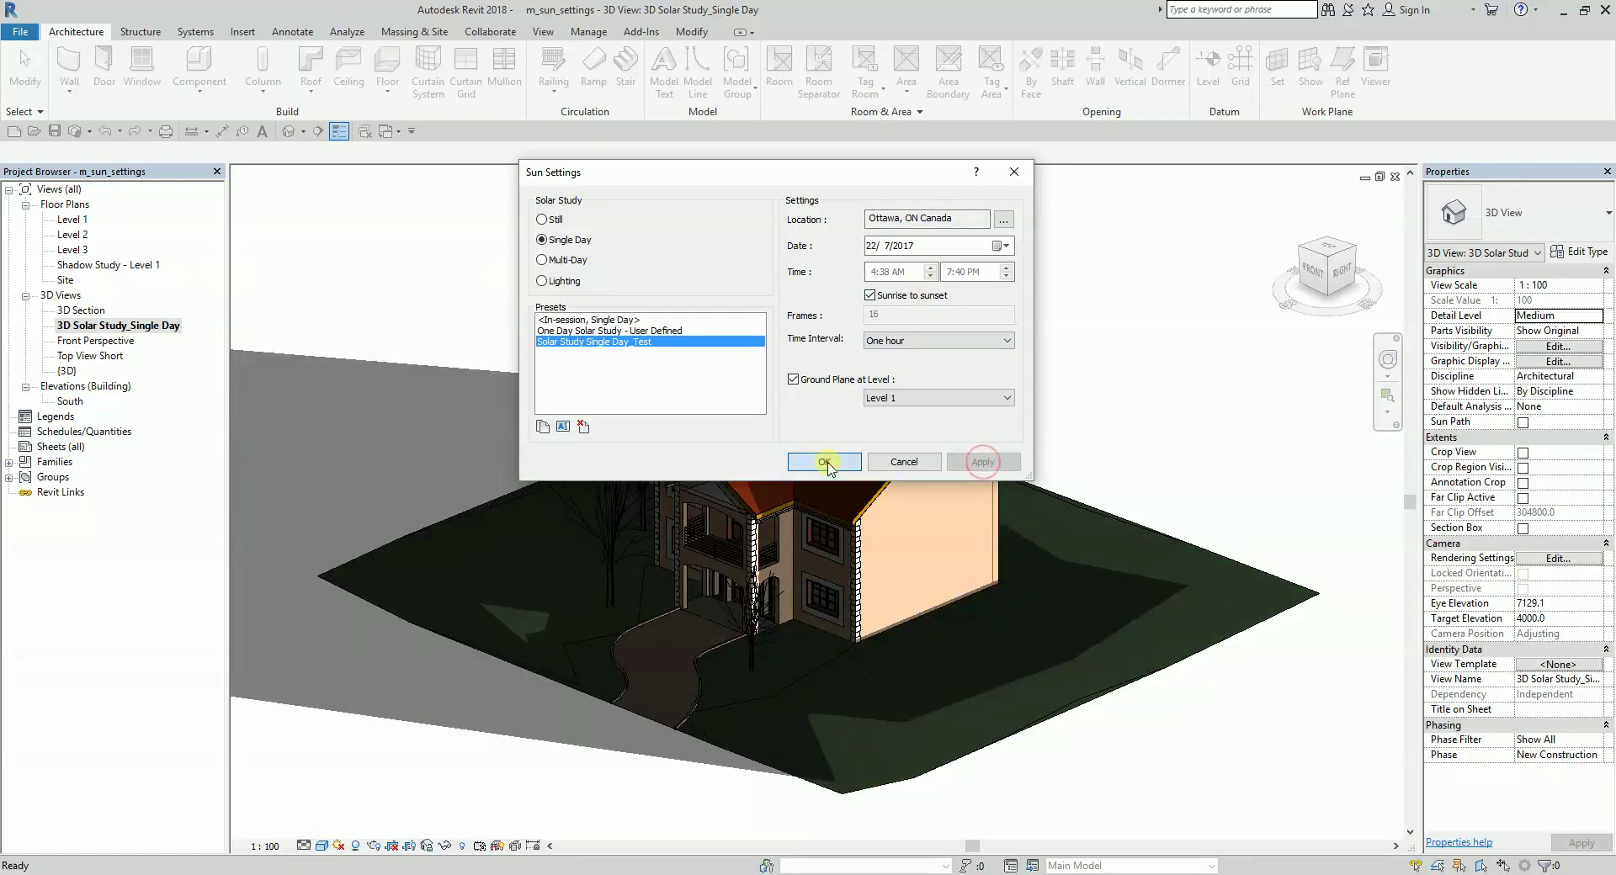
pyautogui.click(824, 463)
# - Preview and play the solar study in the 3D Solar Study_Single Day view
pyautogui.keyDown('shift'); pyautogui.moveTo(964, 394); pyautogui.dragTo(1013, 507, button='middle'); pyautogui.keyUp('shift')
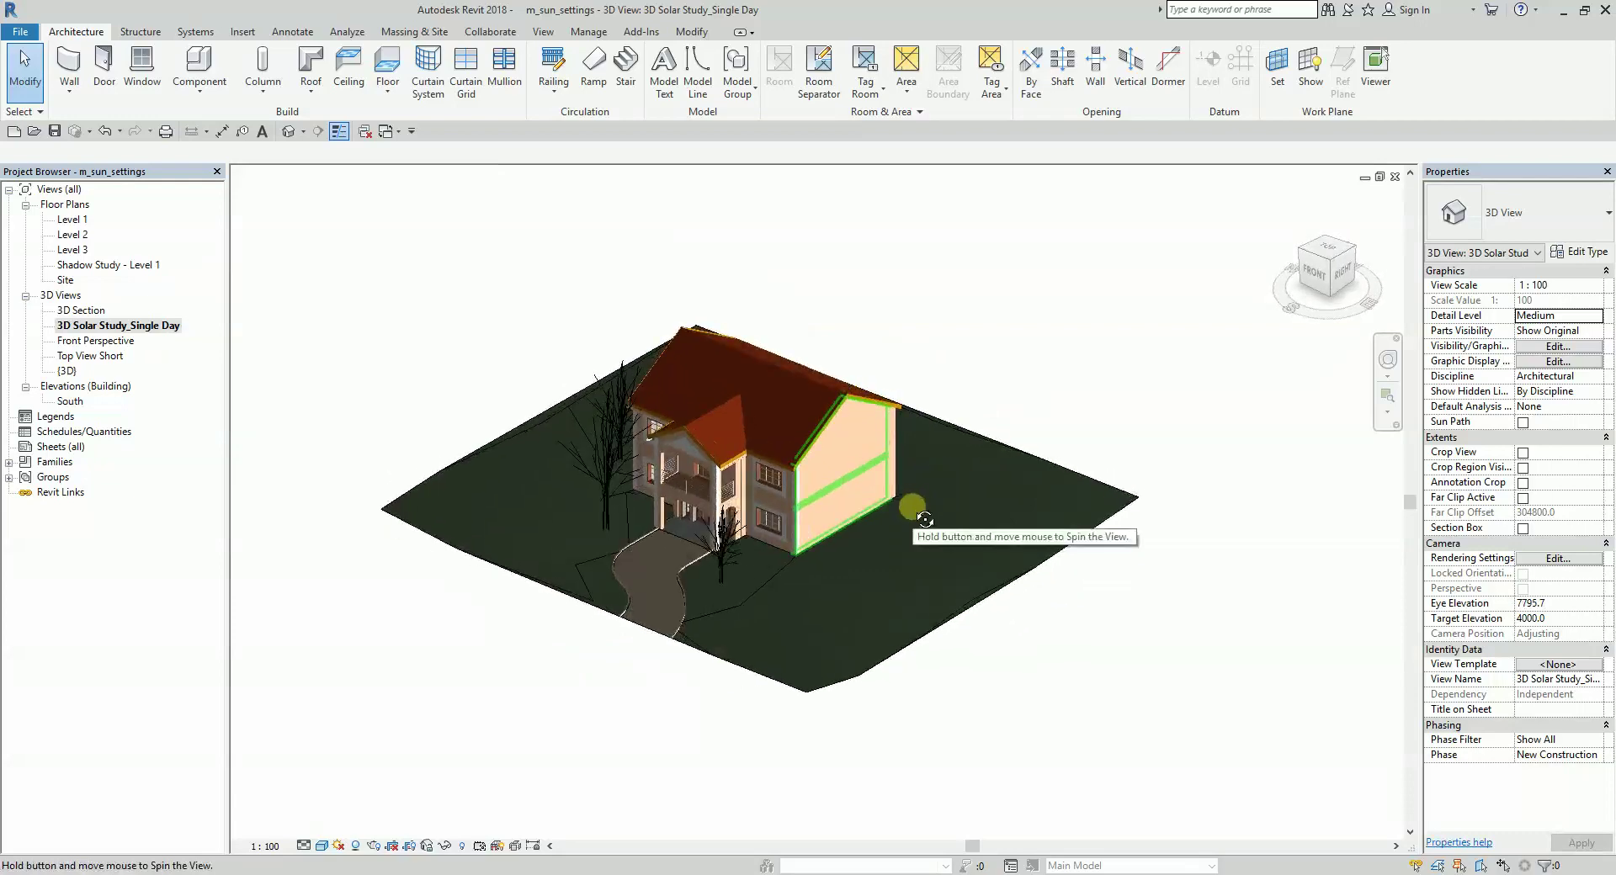
pyautogui.click(339, 846)
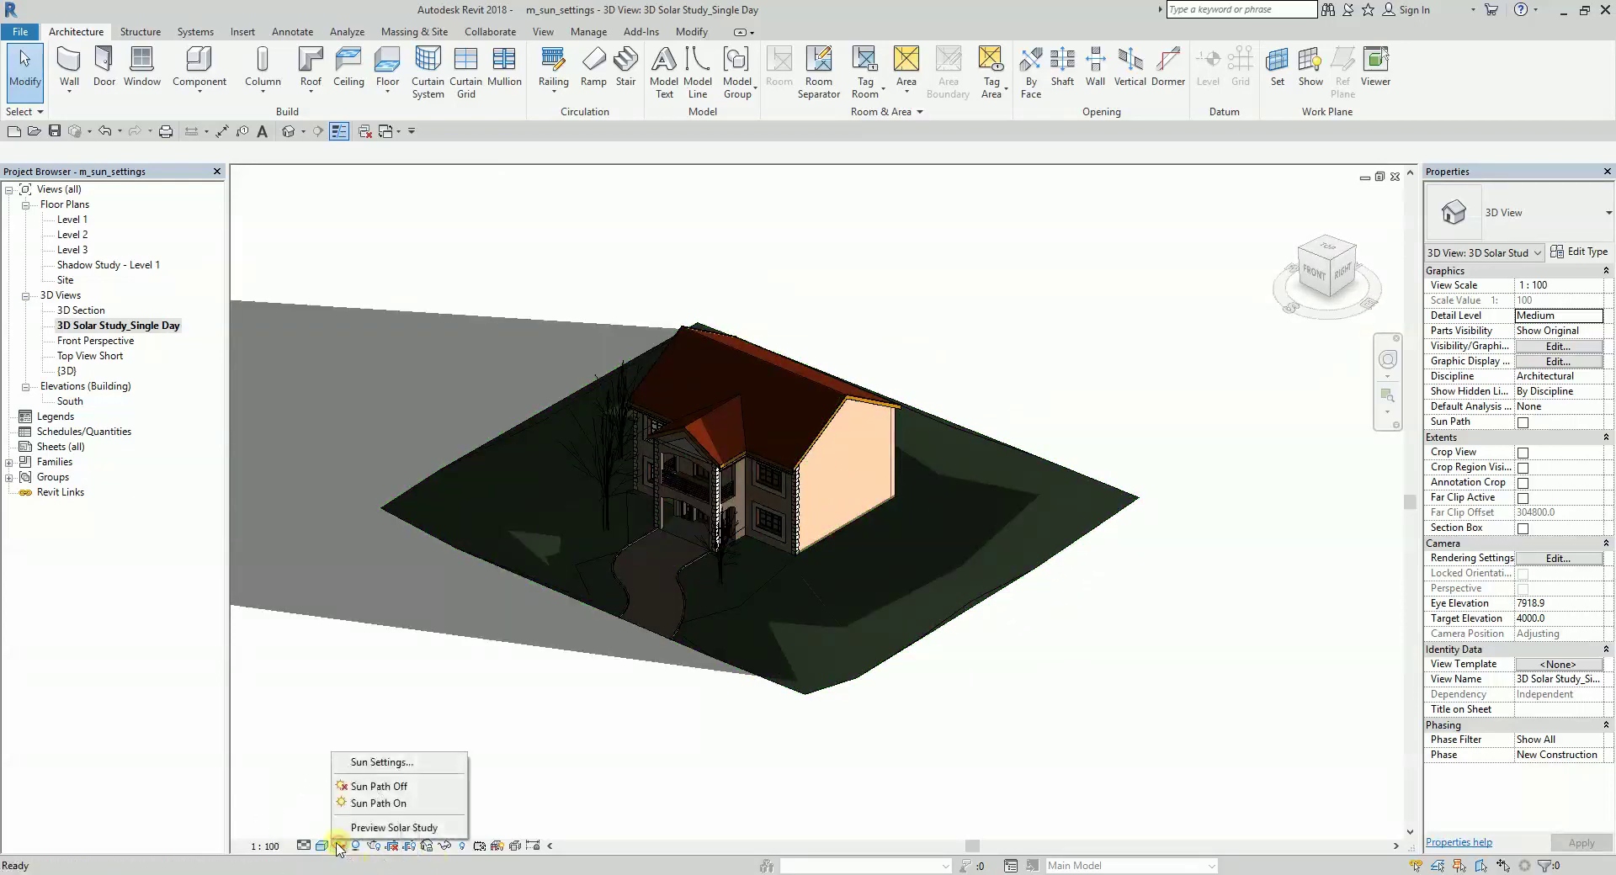
pyautogui.click(368, 828)
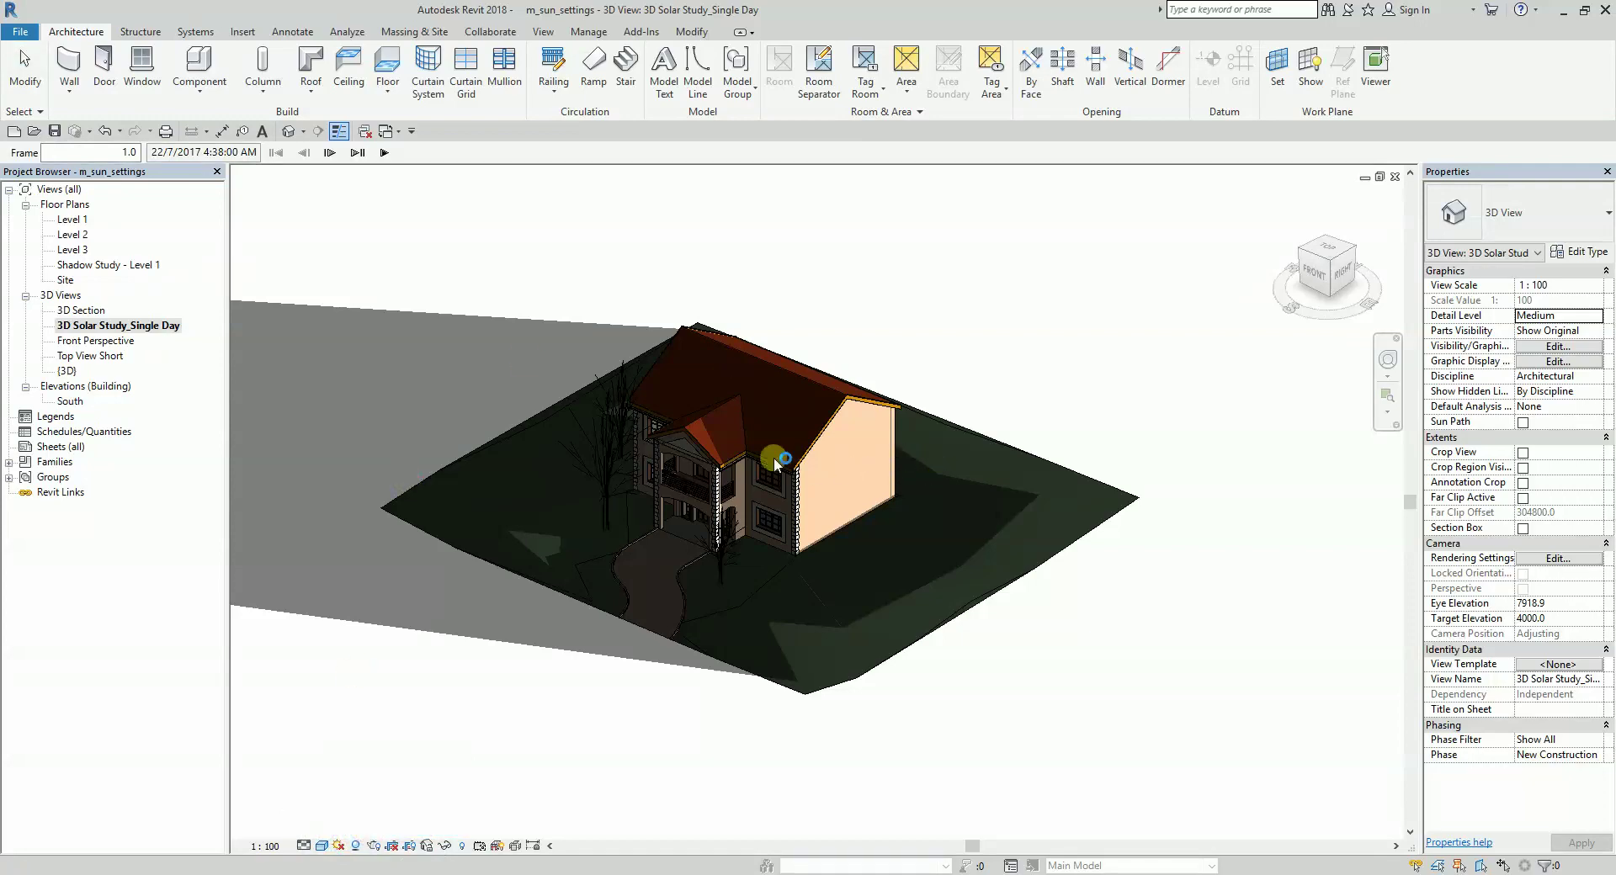
pyautogui.scroll(-2, 719, 438)
pyautogui.click(387, 154)
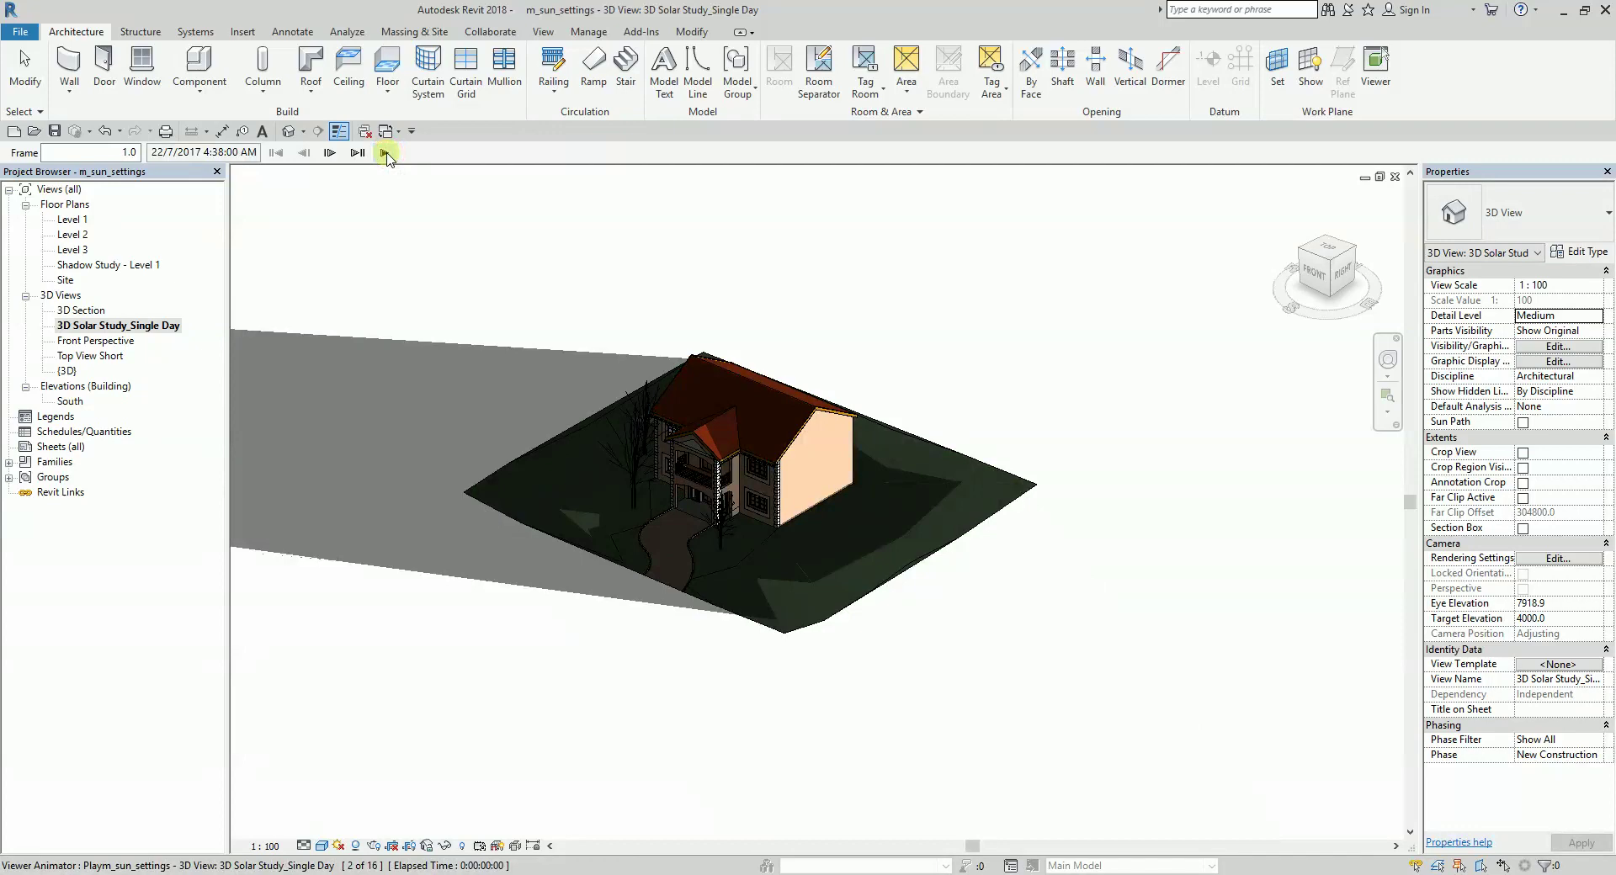
pyautogui.click(384, 152)
# - Turn on the sun path in the 3D view and play the solar study through to frame 16
pyautogui.click(338, 846)
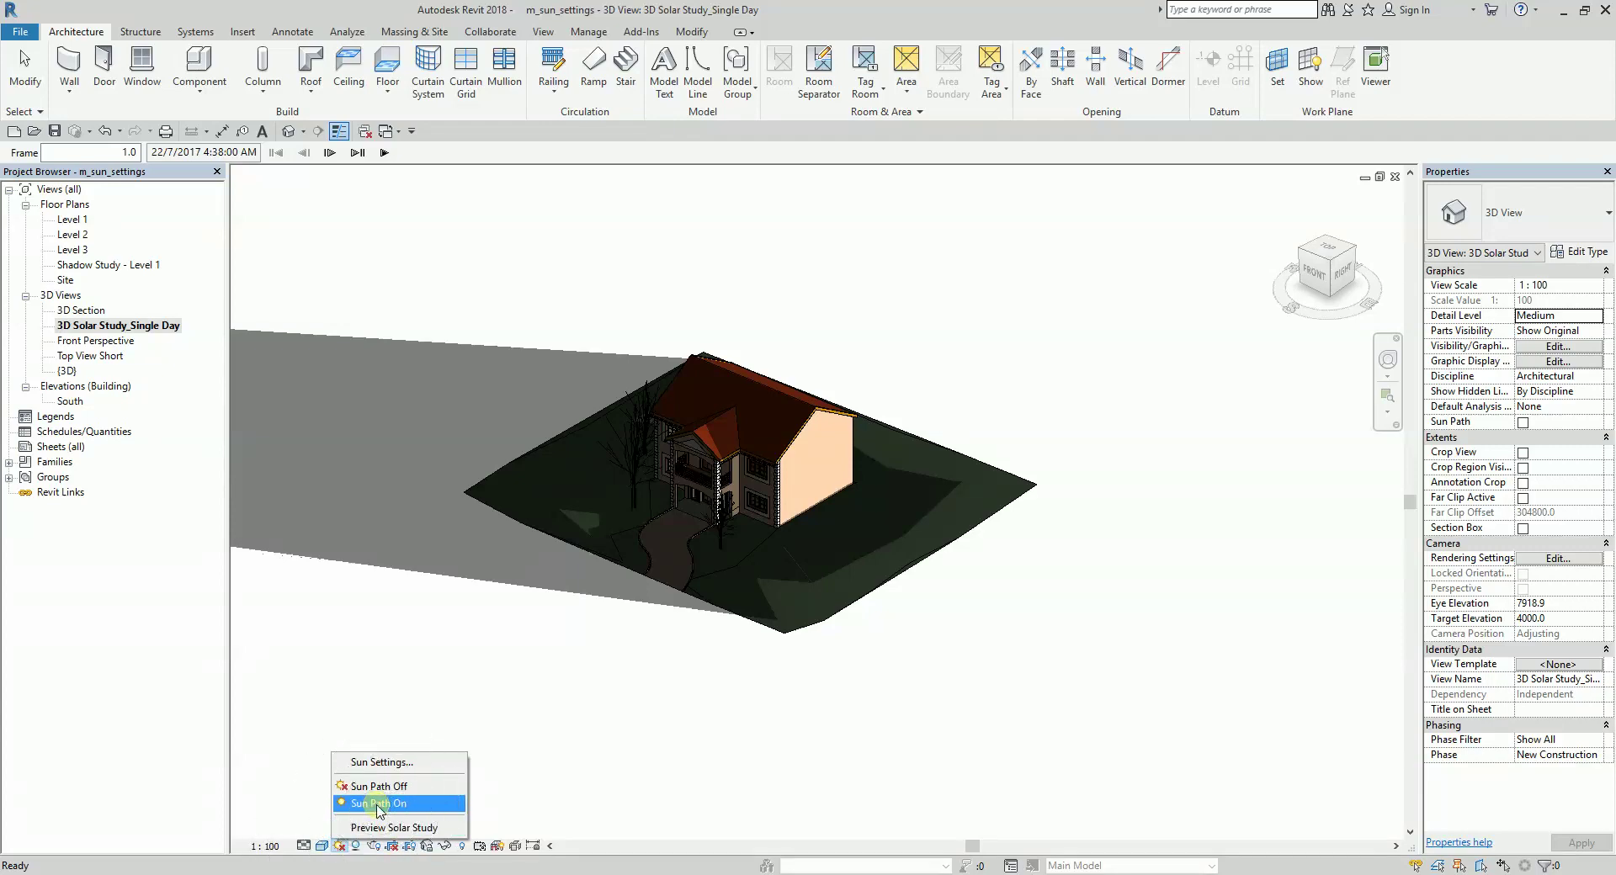
pyautogui.click(377, 804)
pyautogui.click(383, 153)
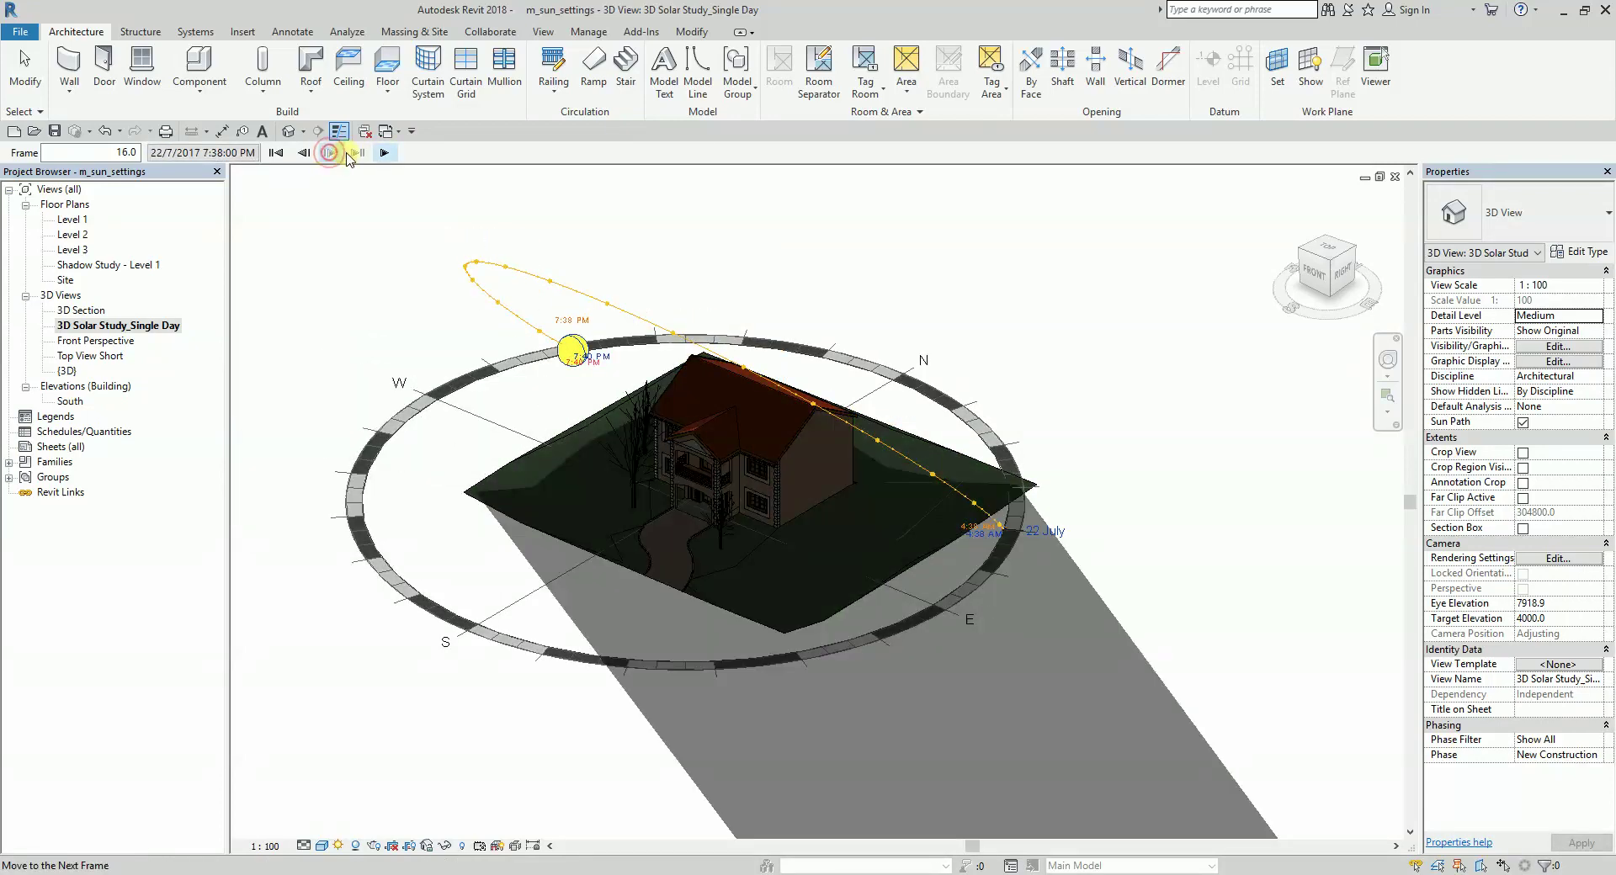
# - Step the 3D solar study back to frame 1 to examine the sun's position and the shadows
pyautogui.click(308, 153)
pyautogui.click(308, 152)
pyautogui.click(308, 152)
pyautogui.click(308, 153)
pyautogui.click(308, 153)
pyautogui.click(308, 153)
pyautogui.click(308, 152)
pyautogui.click(309, 152)
pyautogui.click(308, 152)
pyautogui.click(308, 153)
pyautogui.click(308, 153)
pyautogui.click(308, 153)
pyautogui.click(308, 153)
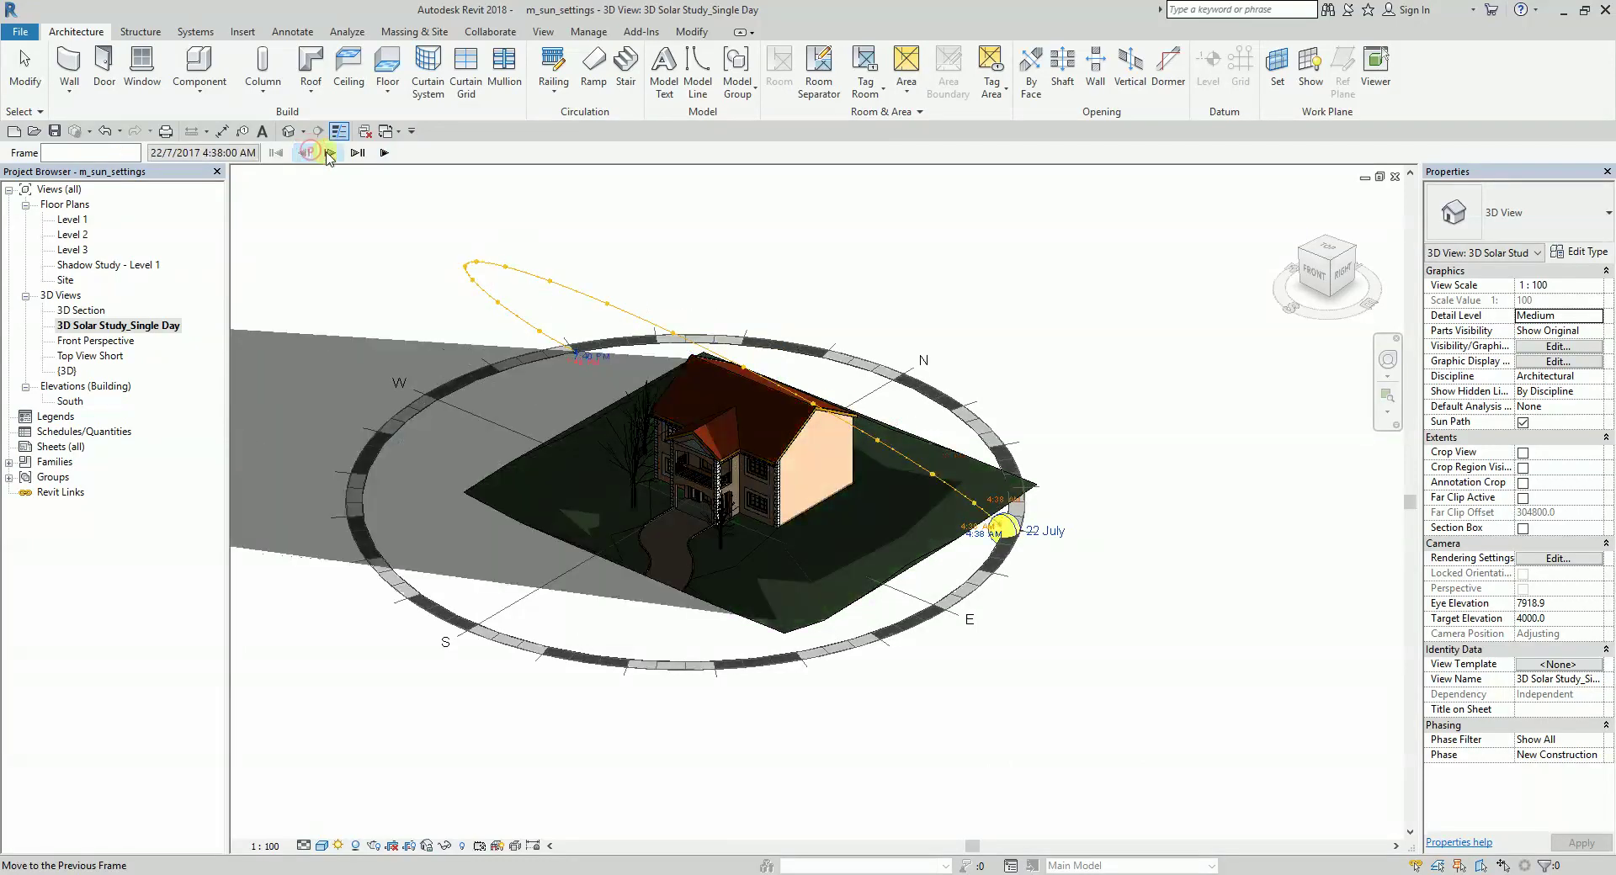
# - Advance the 3D solar study from frame 1 to frame 16 to follow the sun along its path
pyautogui.click(329, 153)
pyautogui.click(329, 152)
pyautogui.click(330, 153)
pyautogui.click(329, 152)
pyautogui.click(329, 153)
pyautogui.click(329, 152)
pyautogui.click(329, 152)
pyautogui.click(329, 153)
pyautogui.click(329, 153)
pyautogui.click(329, 152)
pyautogui.click(329, 153)
pyautogui.click(329, 152)
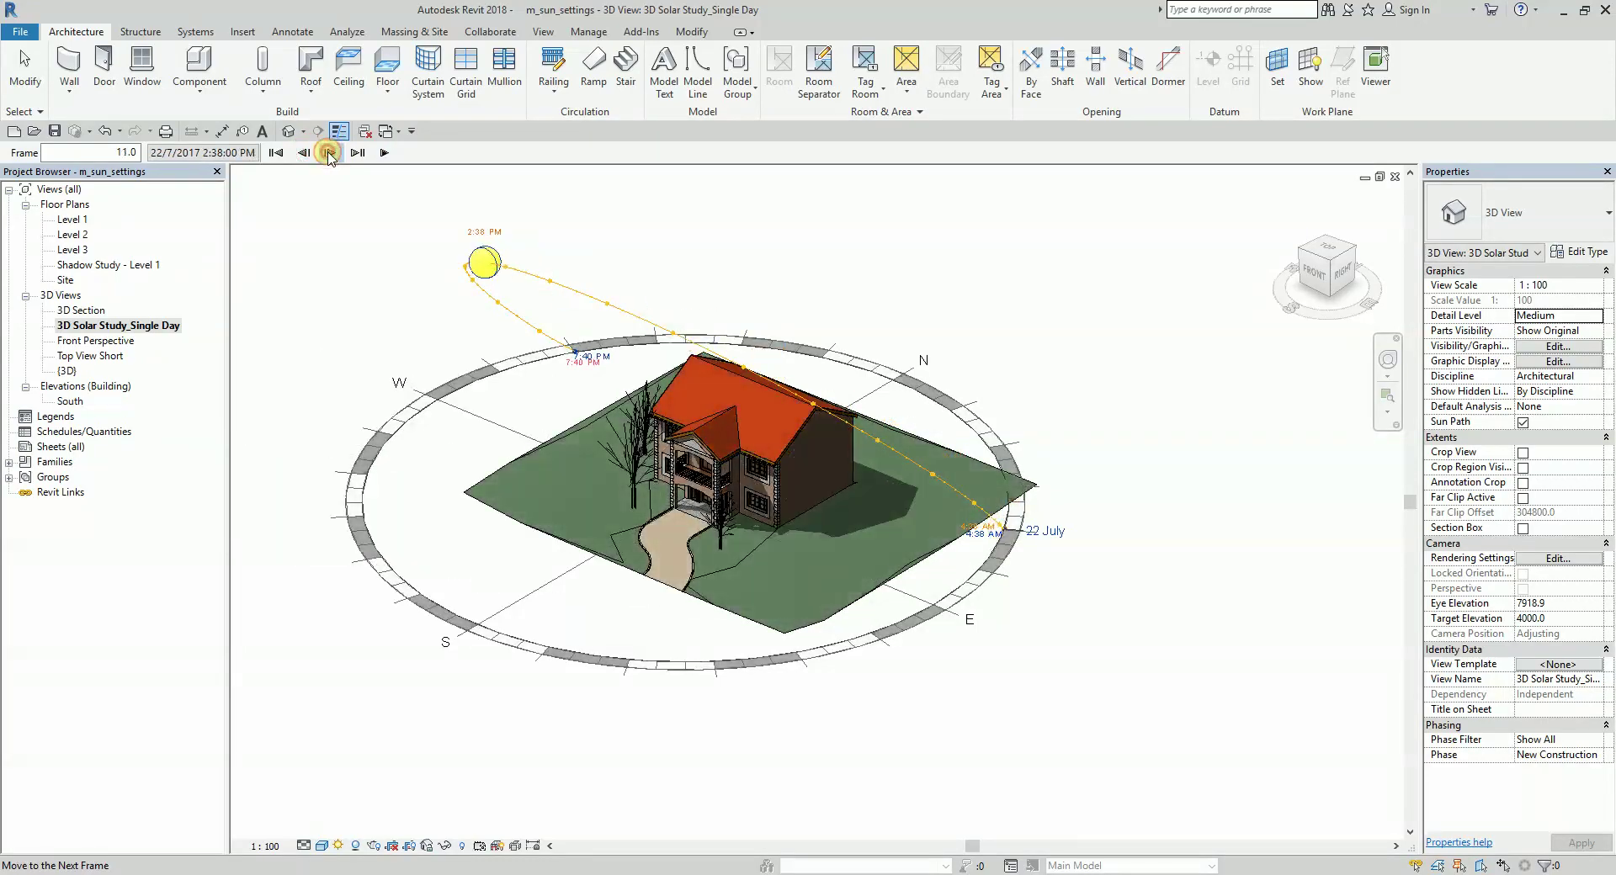
pyautogui.click(329, 152)
pyautogui.click(329, 152)
pyautogui.click(329, 153)
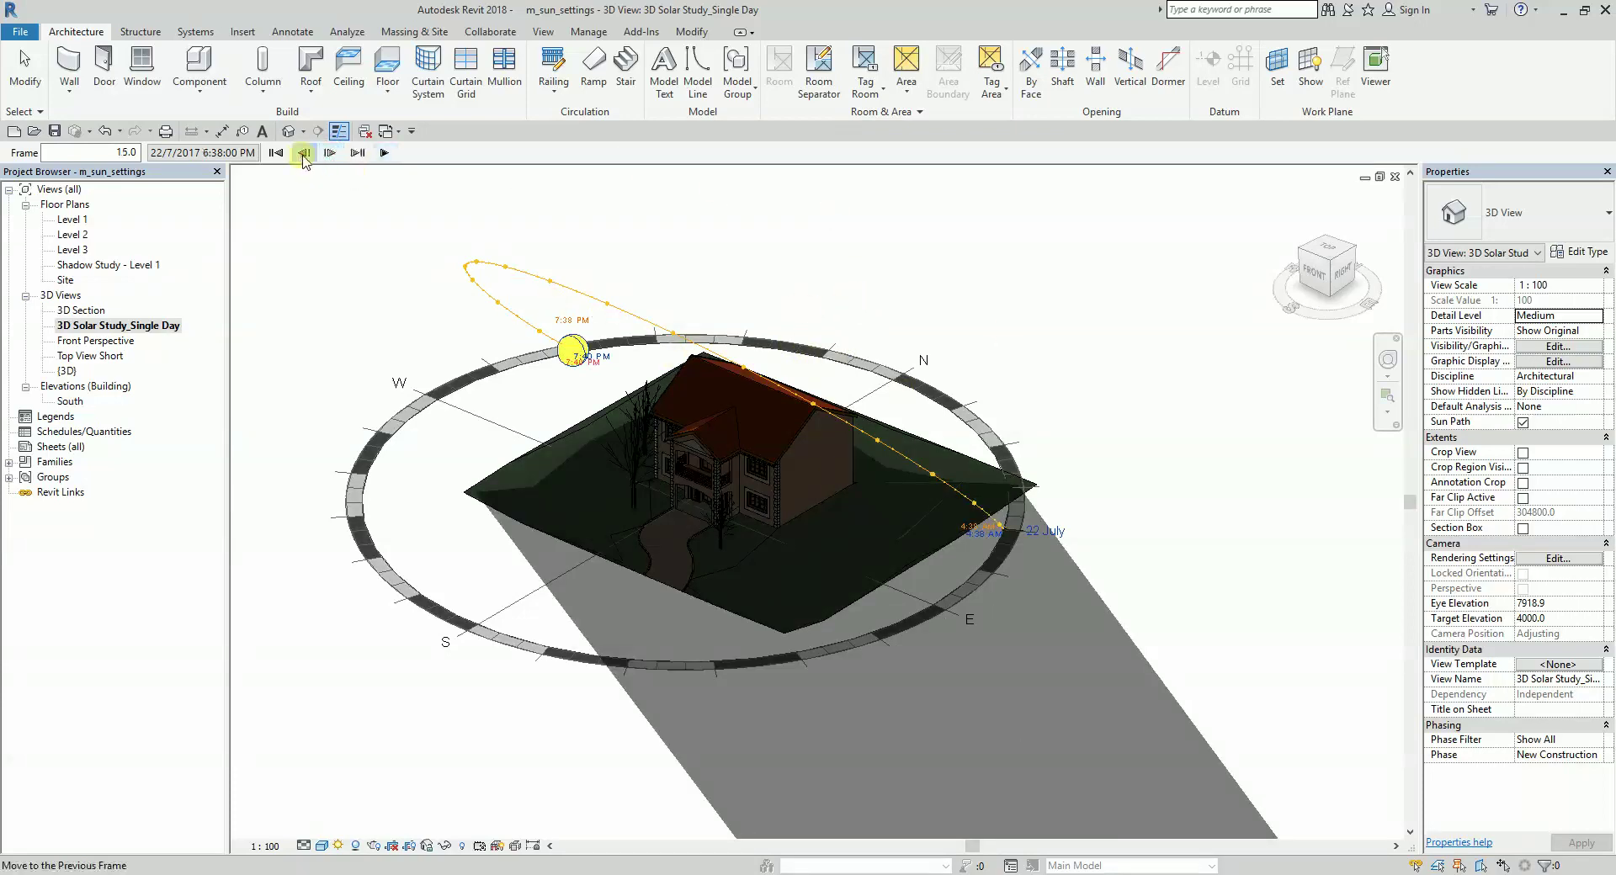
# - Return the 3D solar study frame by frame to frame 1, examining the shadows in reverse order
pyautogui.doubleClick(304, 152)
pyautogui.click(304, 152)
pyautogui.doubleClick(304, 152)
pyautogui.click(304, 152)
pyautogui.doubleClick(304, 153)
pyautogui.click(304, 153)
pyautogui.doubleClick(304, 152)
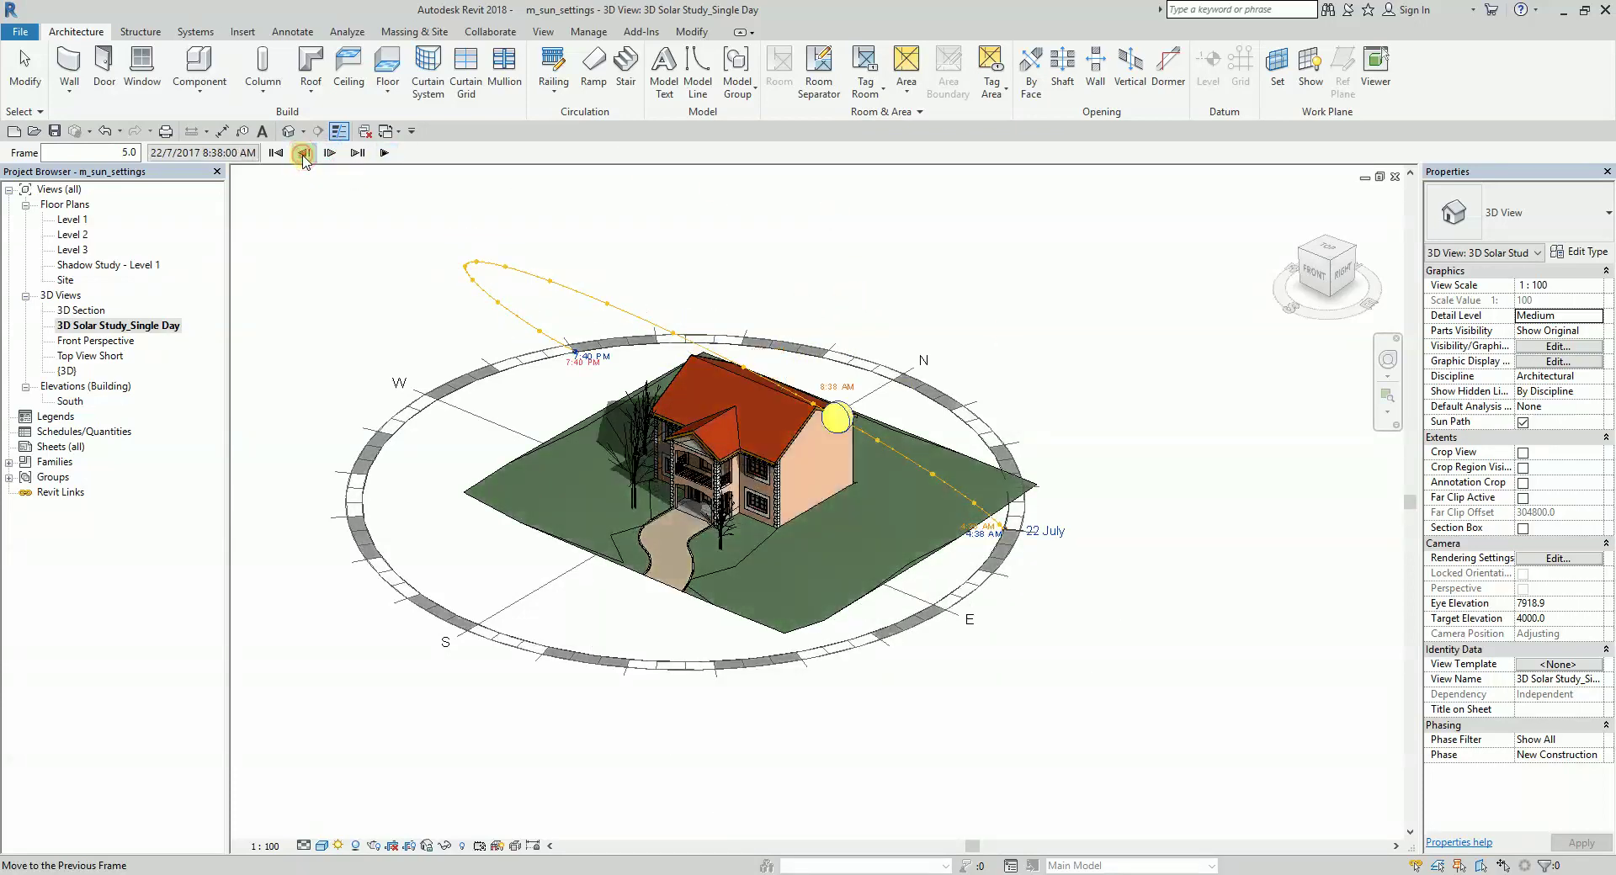
pyautogui.doubleClick(304, 153)
pyautogui.doubleClick(304, 152)
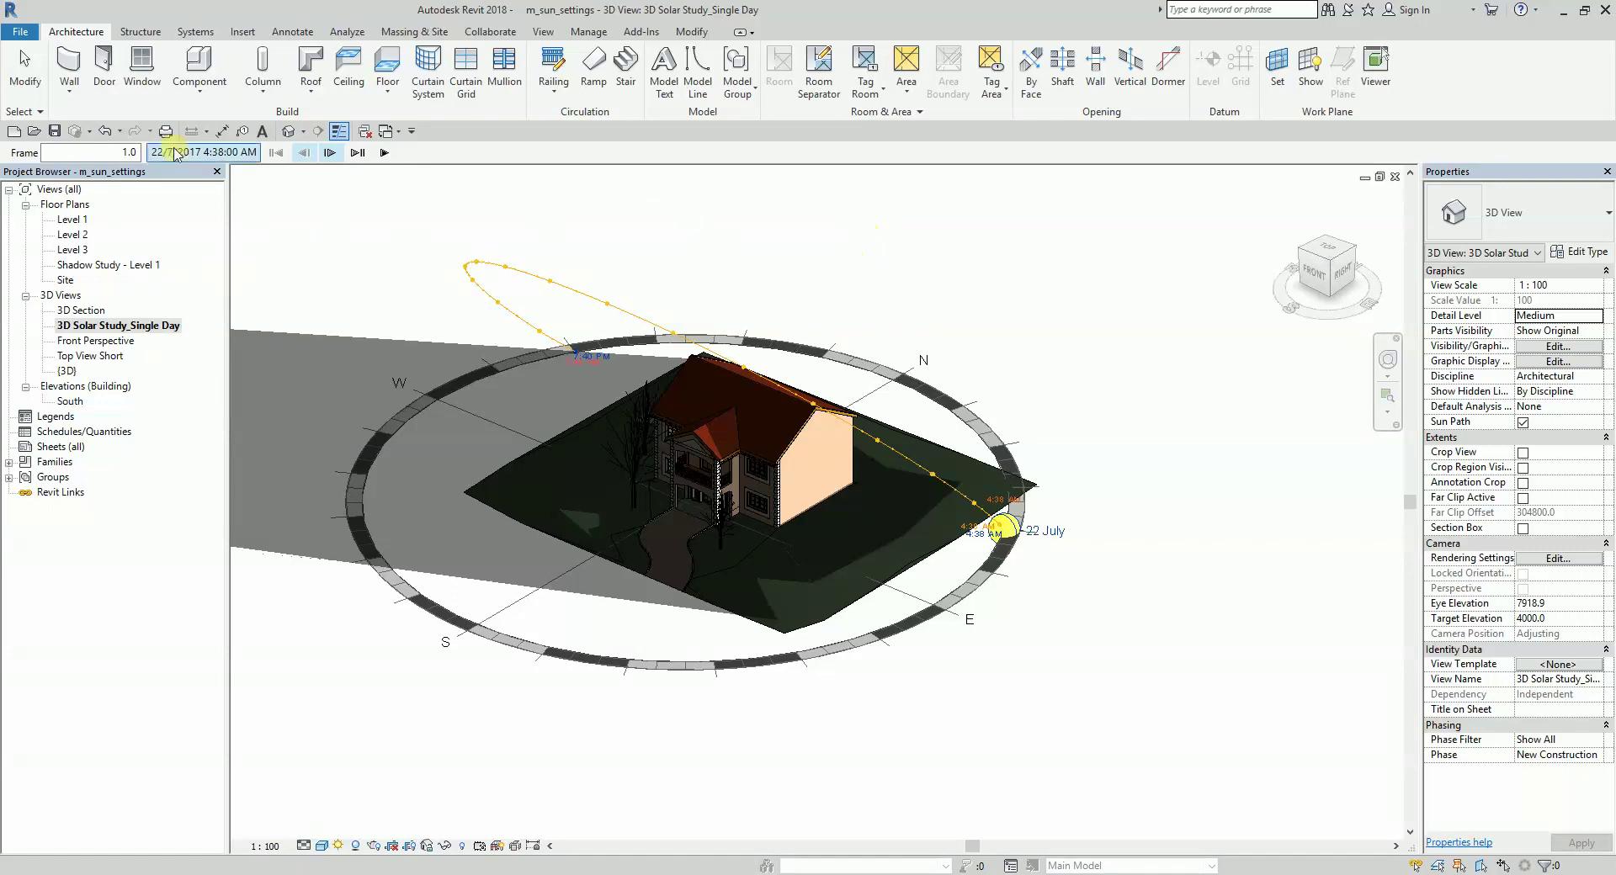
# - Start exporting the solar study animation with all frames at 20 frames per second
pyautogui.click(21, 35)
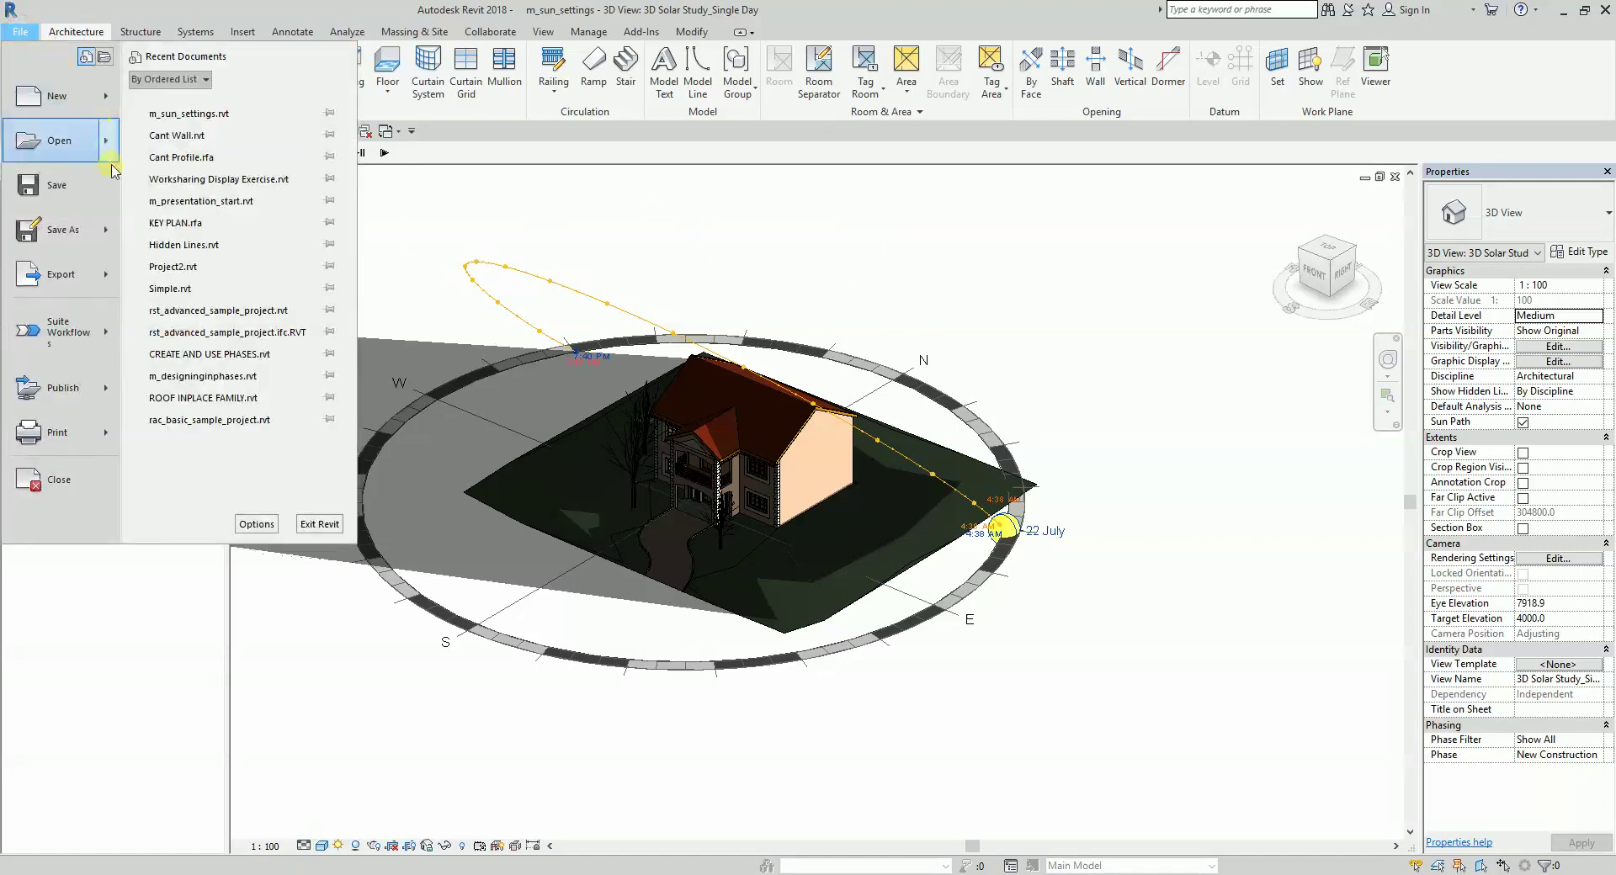
pyautogui.click(111, 277)
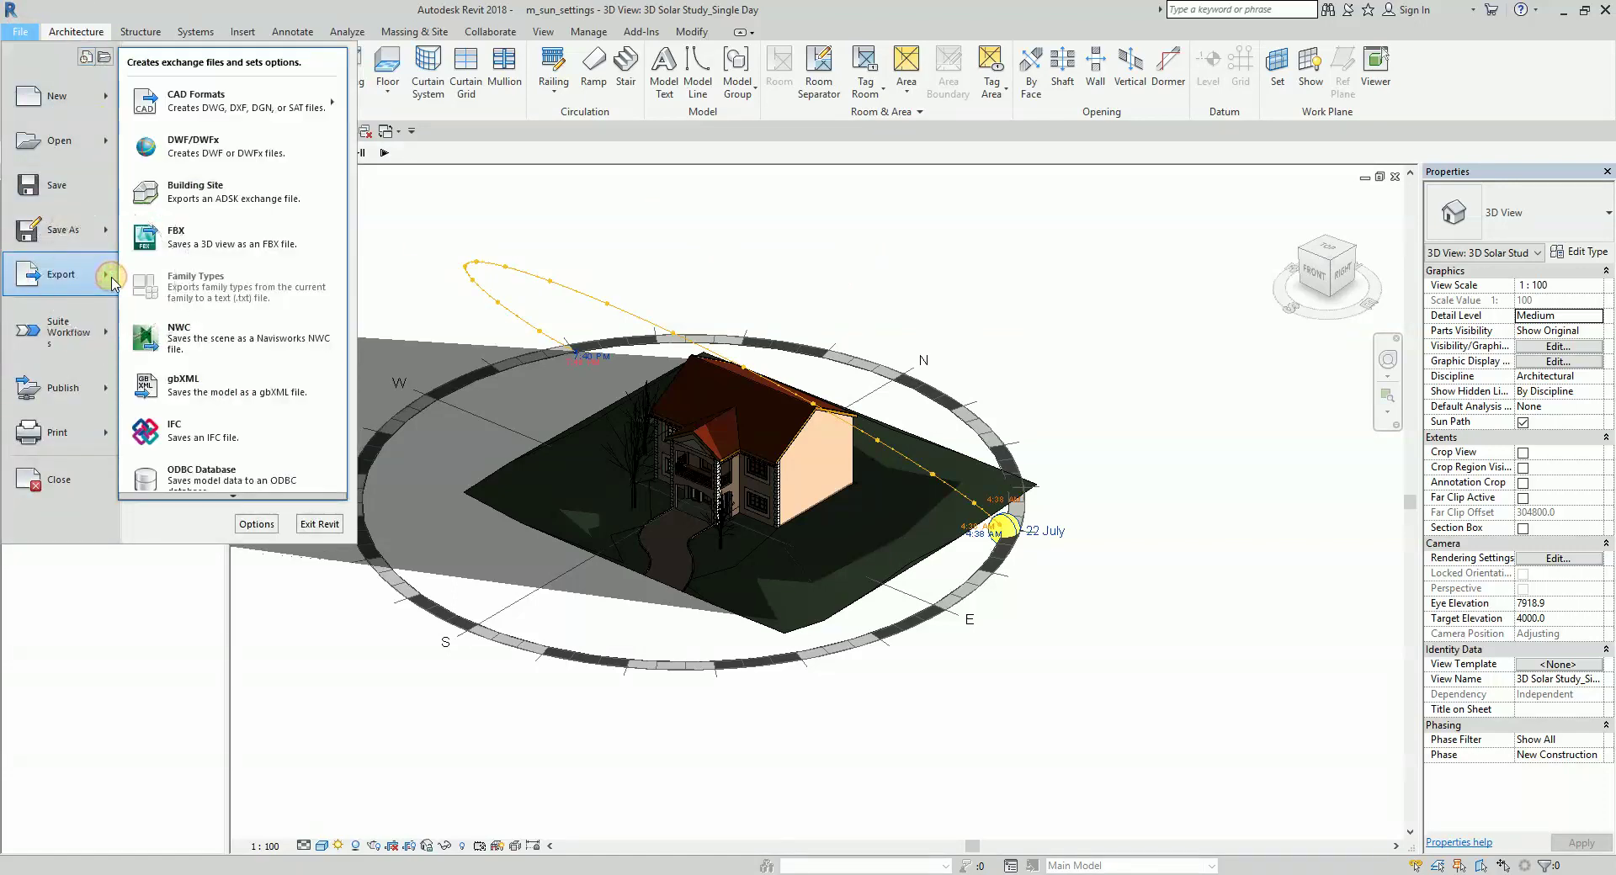
pyautogui.scroll(-3, 225, 495)
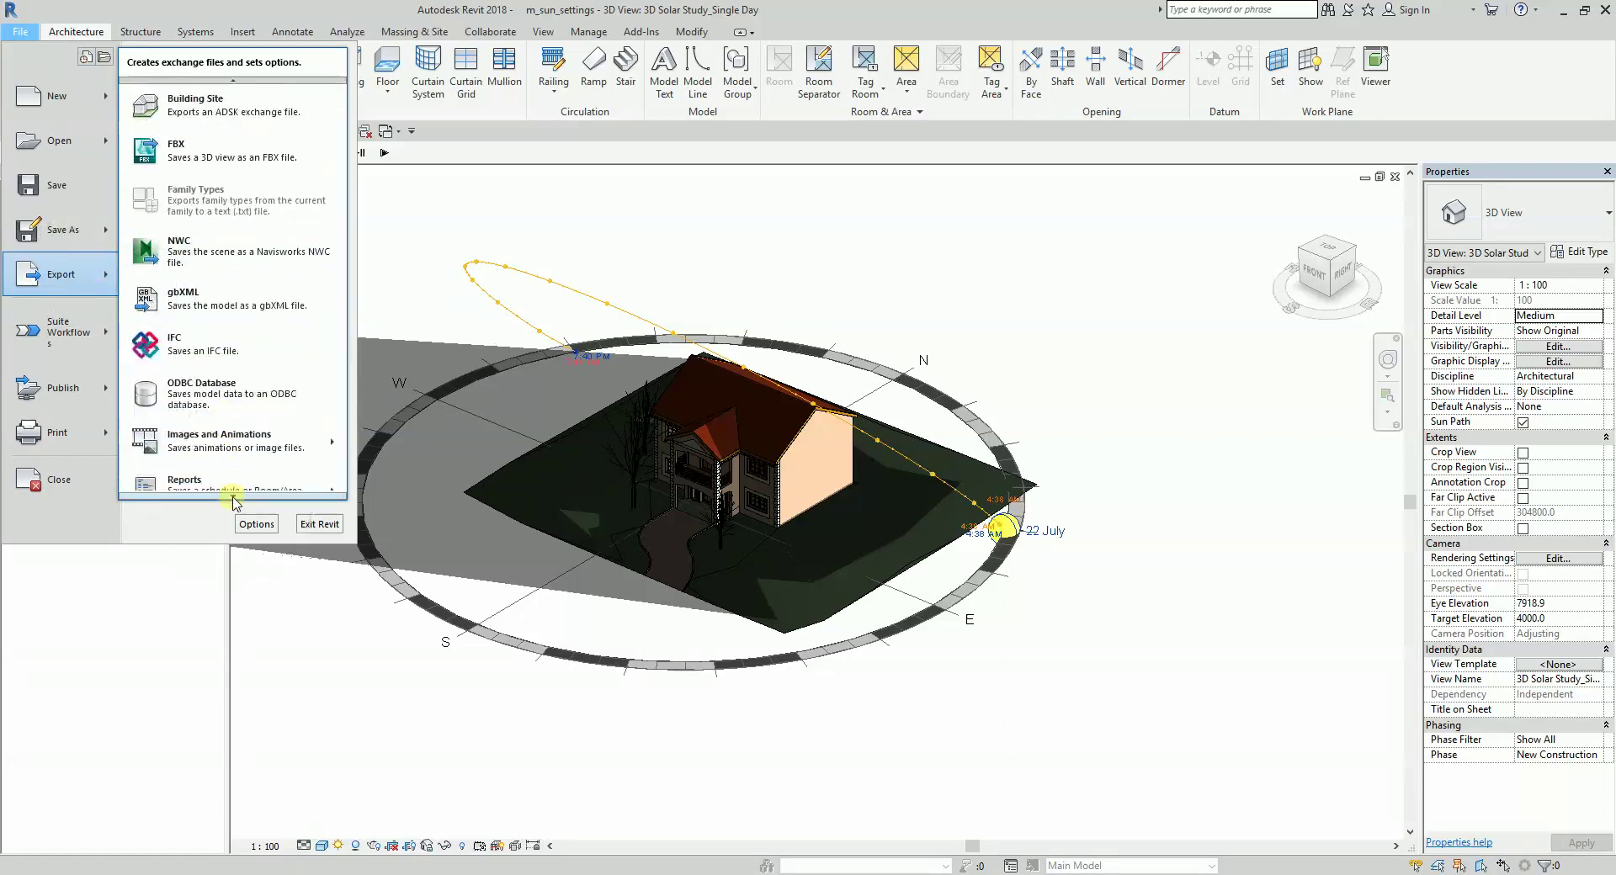
pyautogui.click(234, 498)
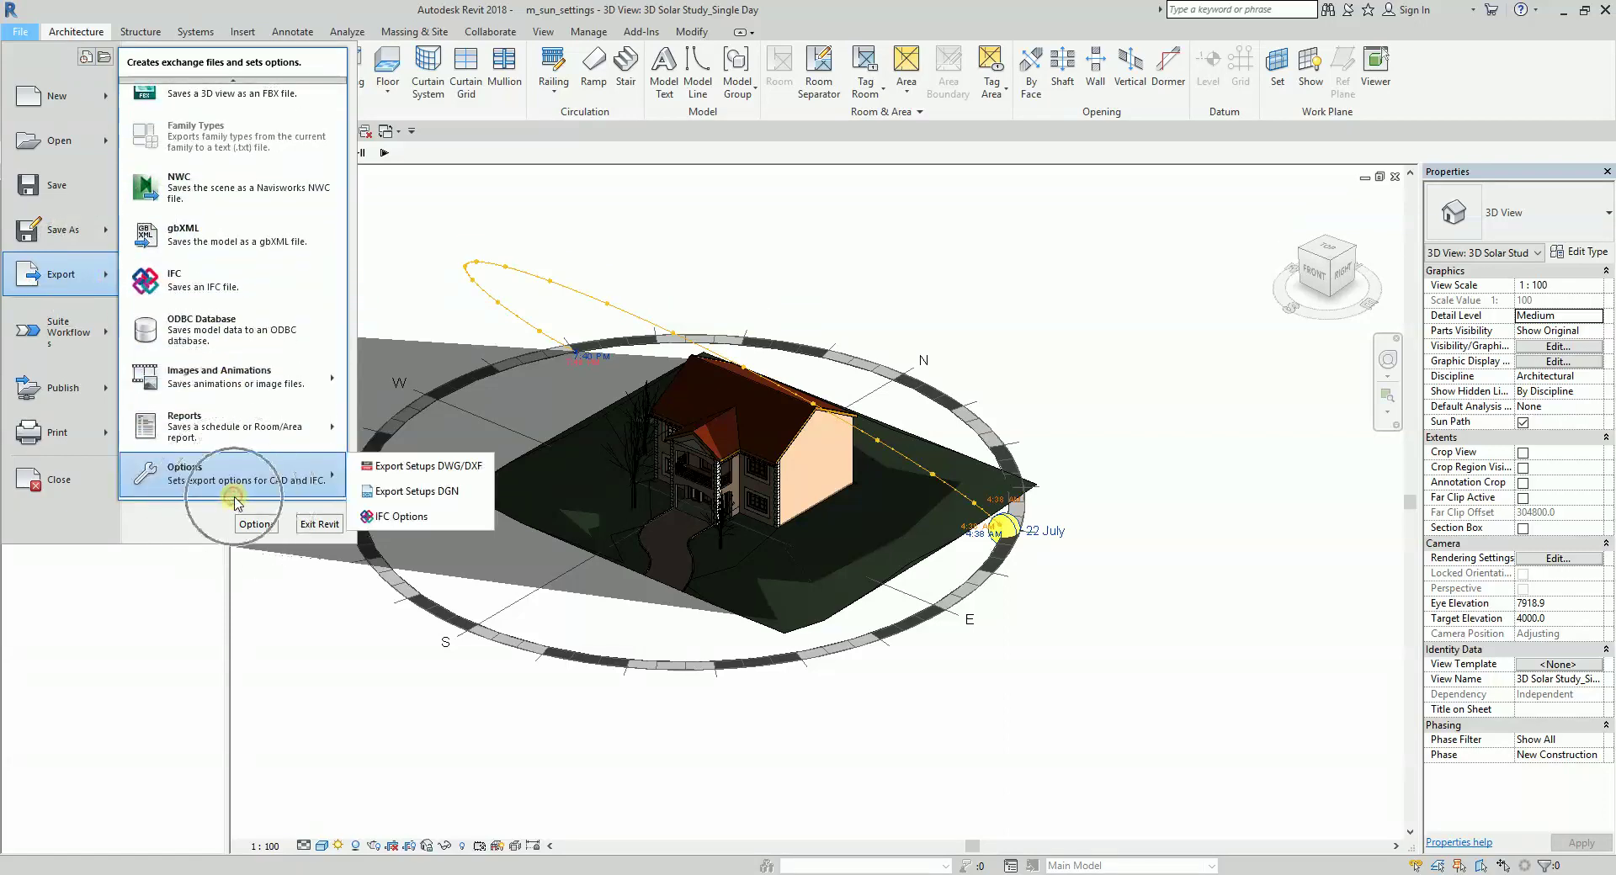
pyautogui.click(253, 377)
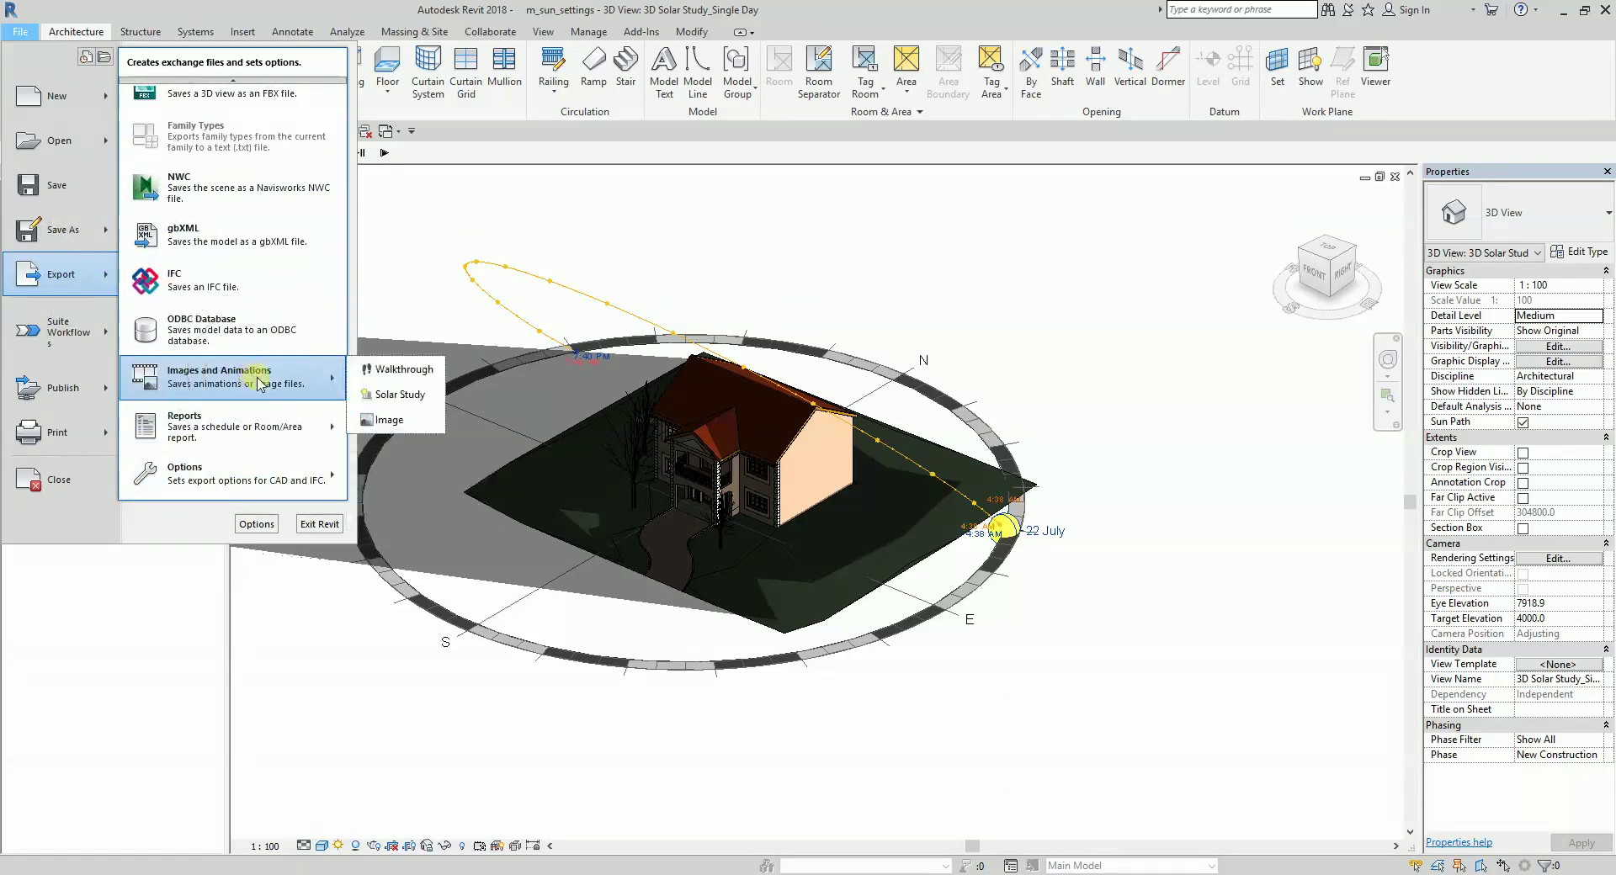
pyautogui.click(379, 398)
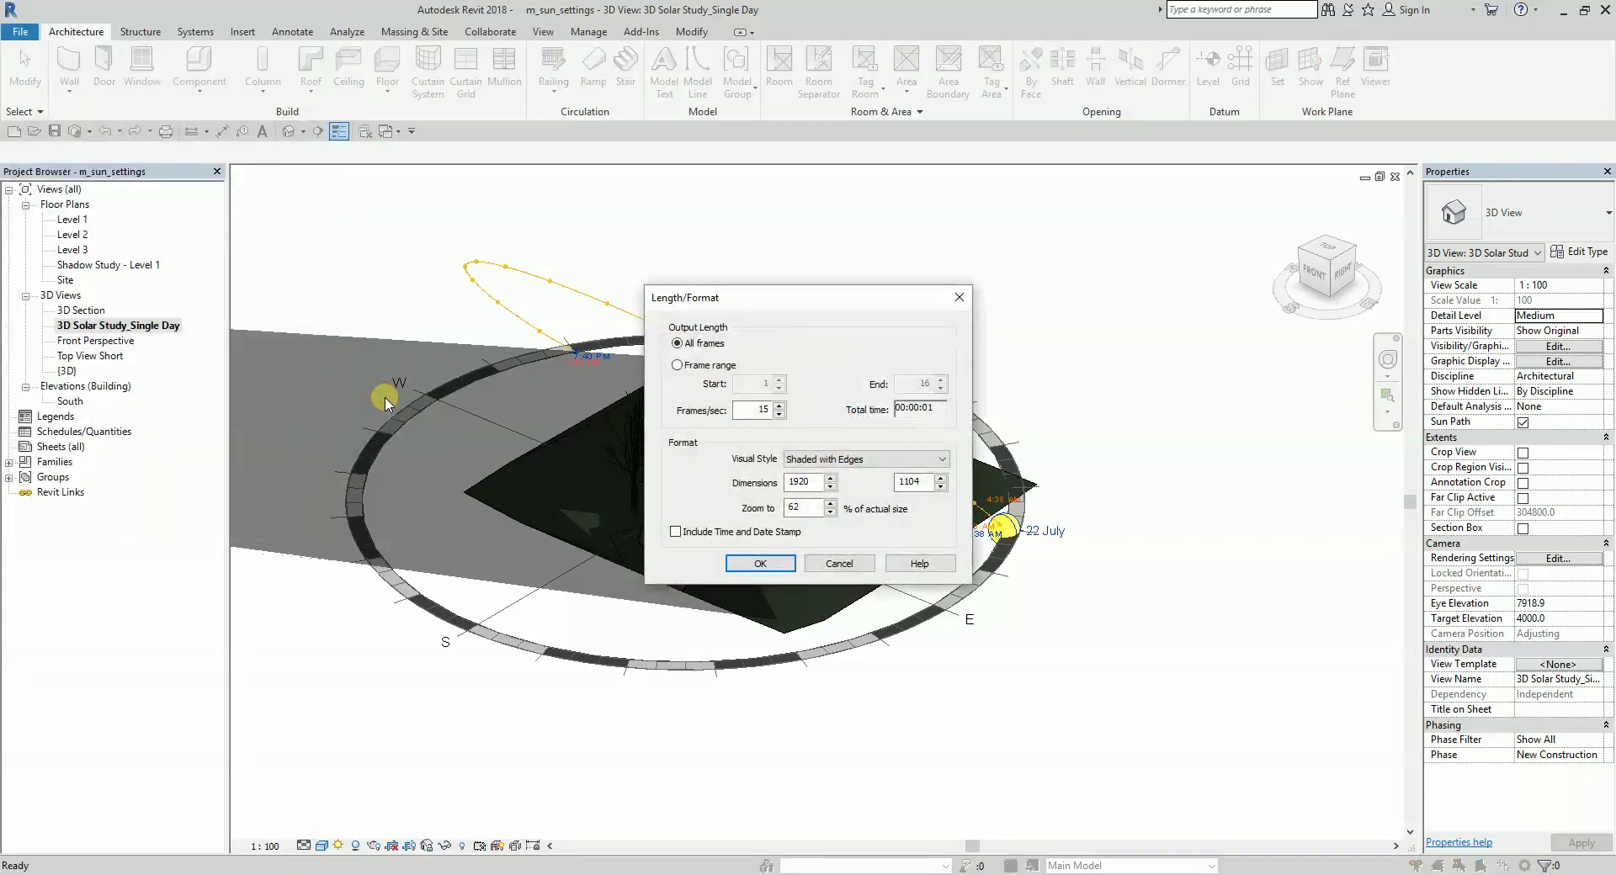
pyautogui.click(760, 412)
pyautogui.doubleClick(762, 409)
pyautogui.doubleClick(752, 412)
pyautogui.write('20')
pyautogui.click(758, 563)
# - Save the animation over m_sun_settings South.avi with Full Frames (Uncompressed) compression, and close the video player
pyautogui.click(392, 335)
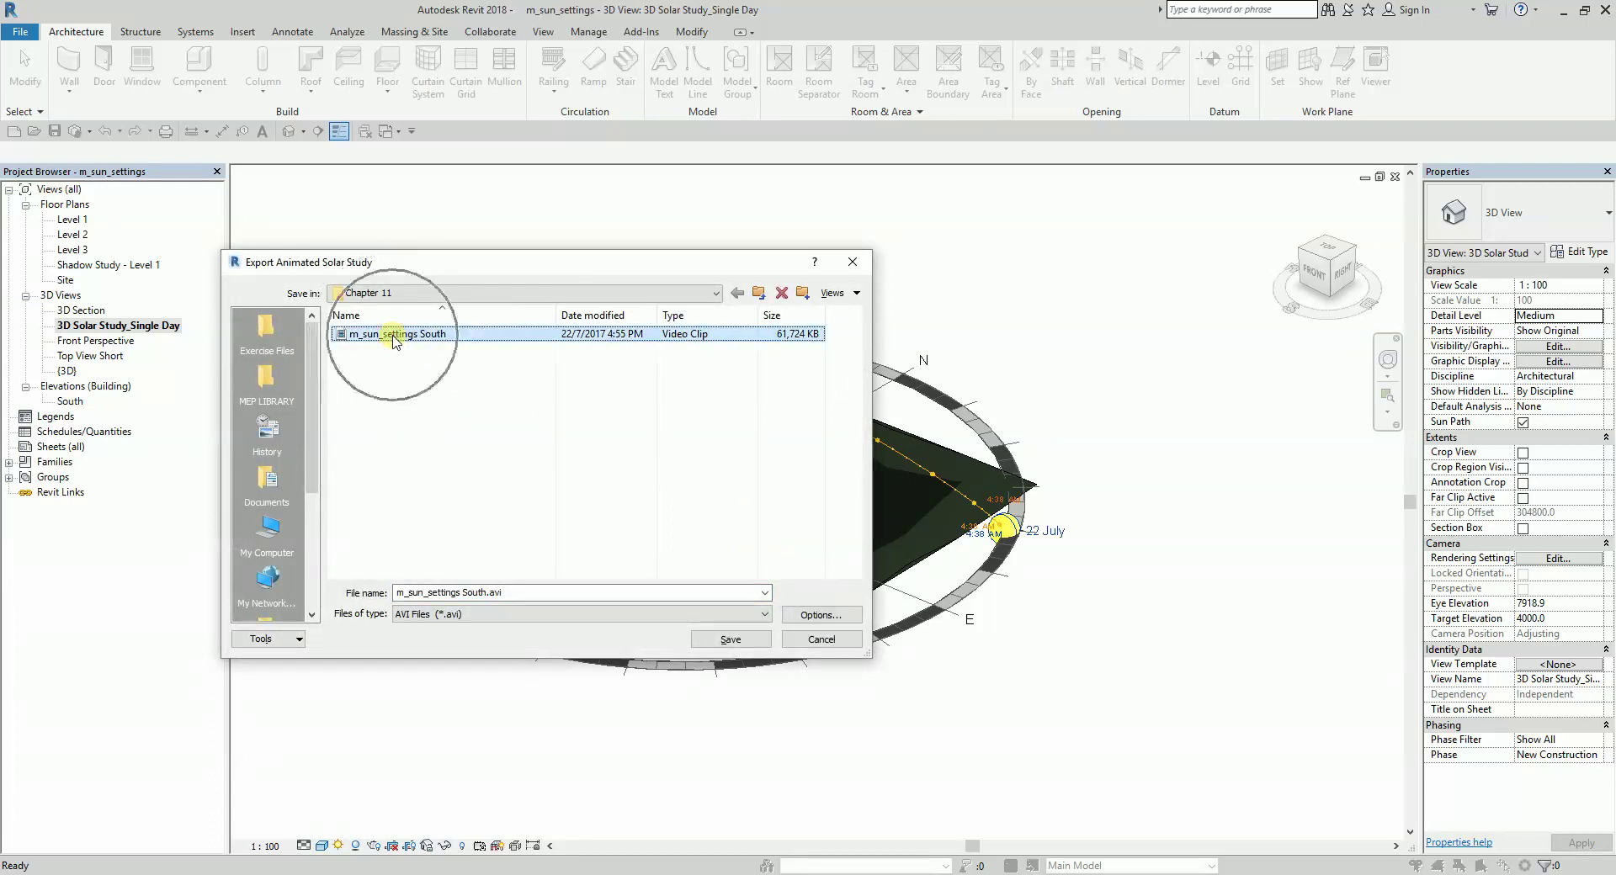
pyautogui.click(730, 640)
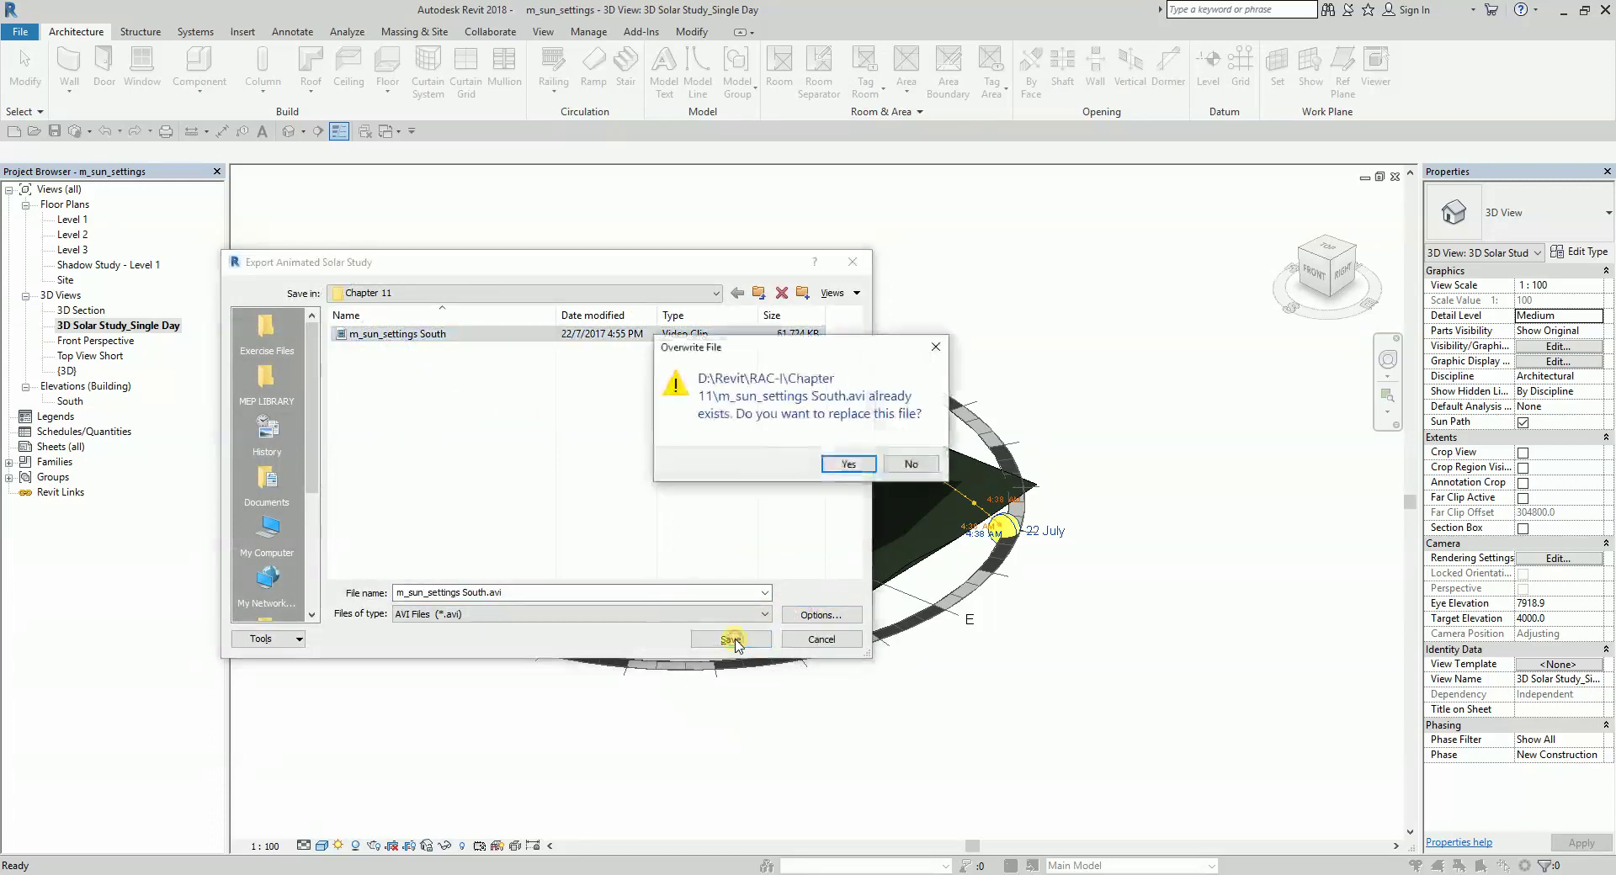
pyautogui.click(847, 465)
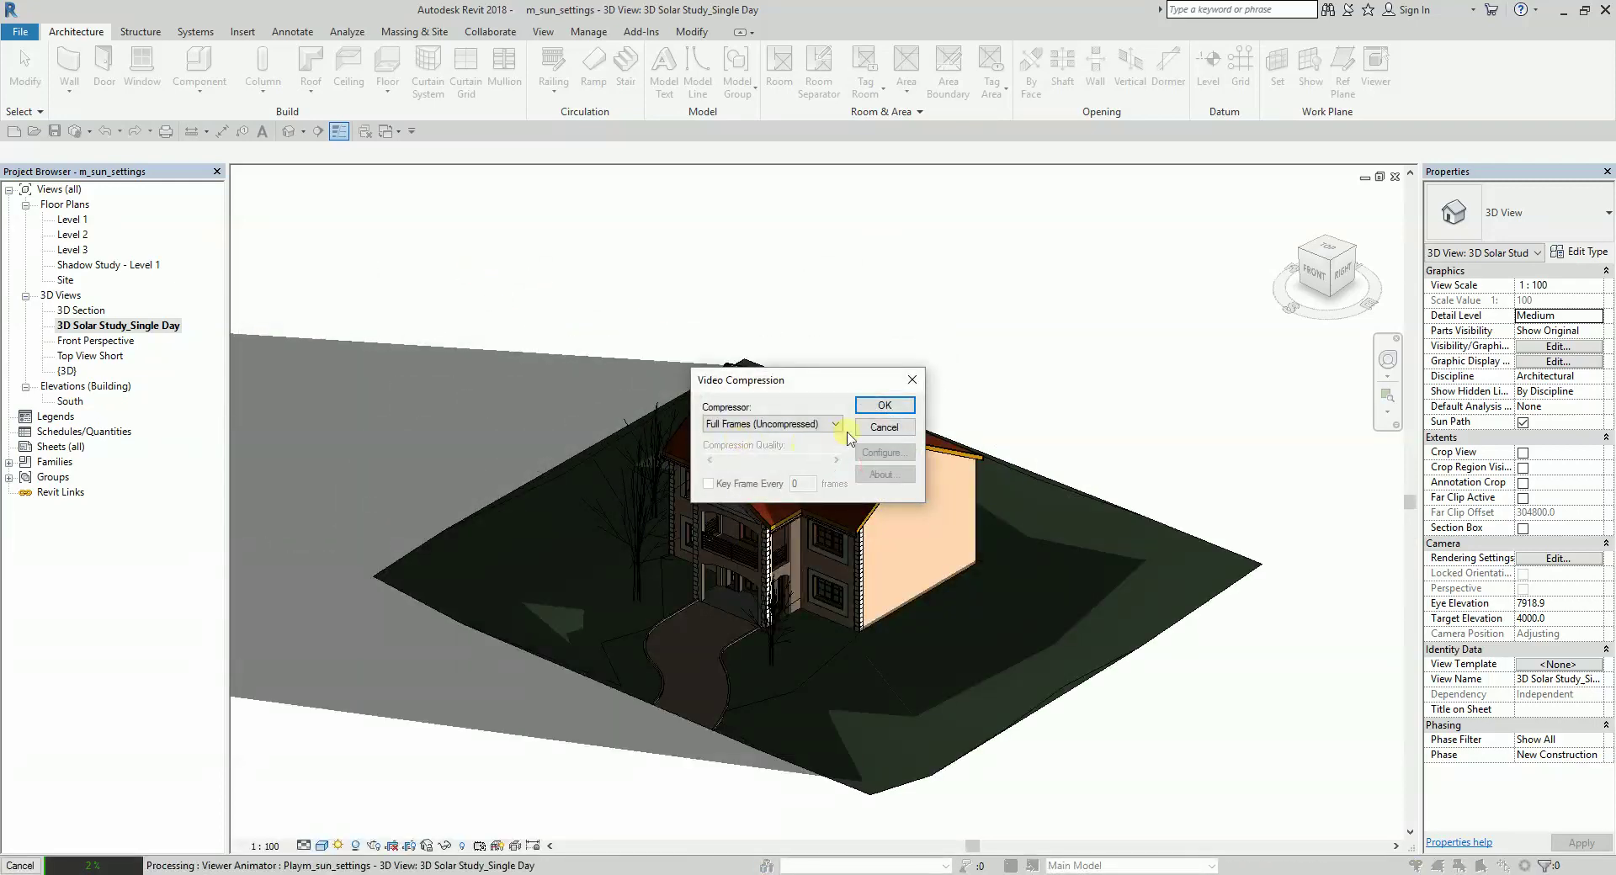
pyautogui.click(878, 408)
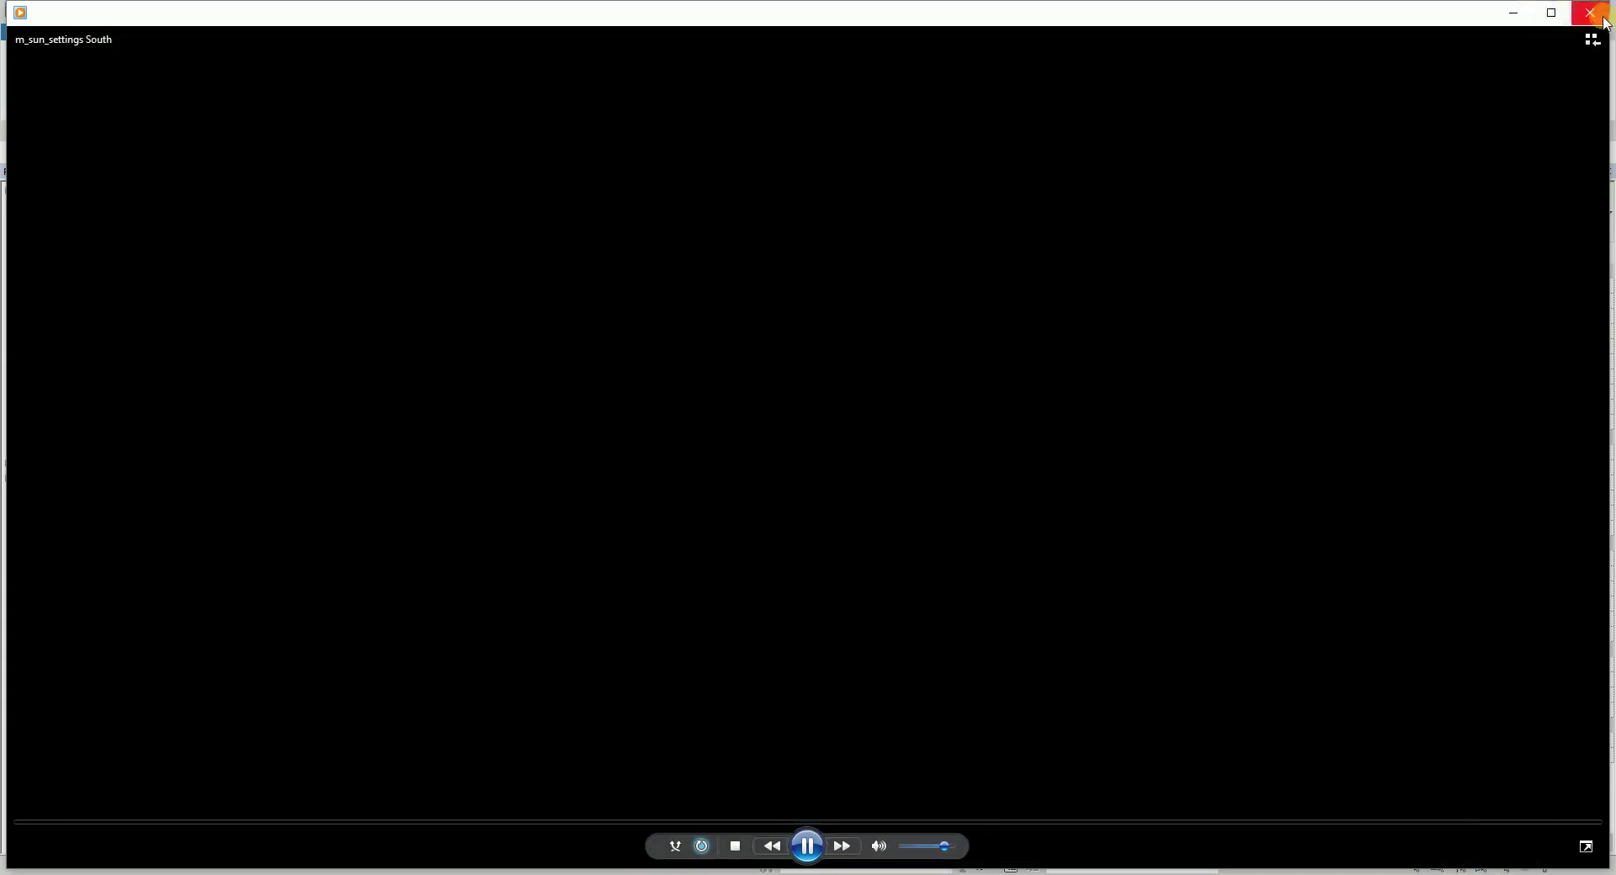
pyautogui.click(1590, 14)
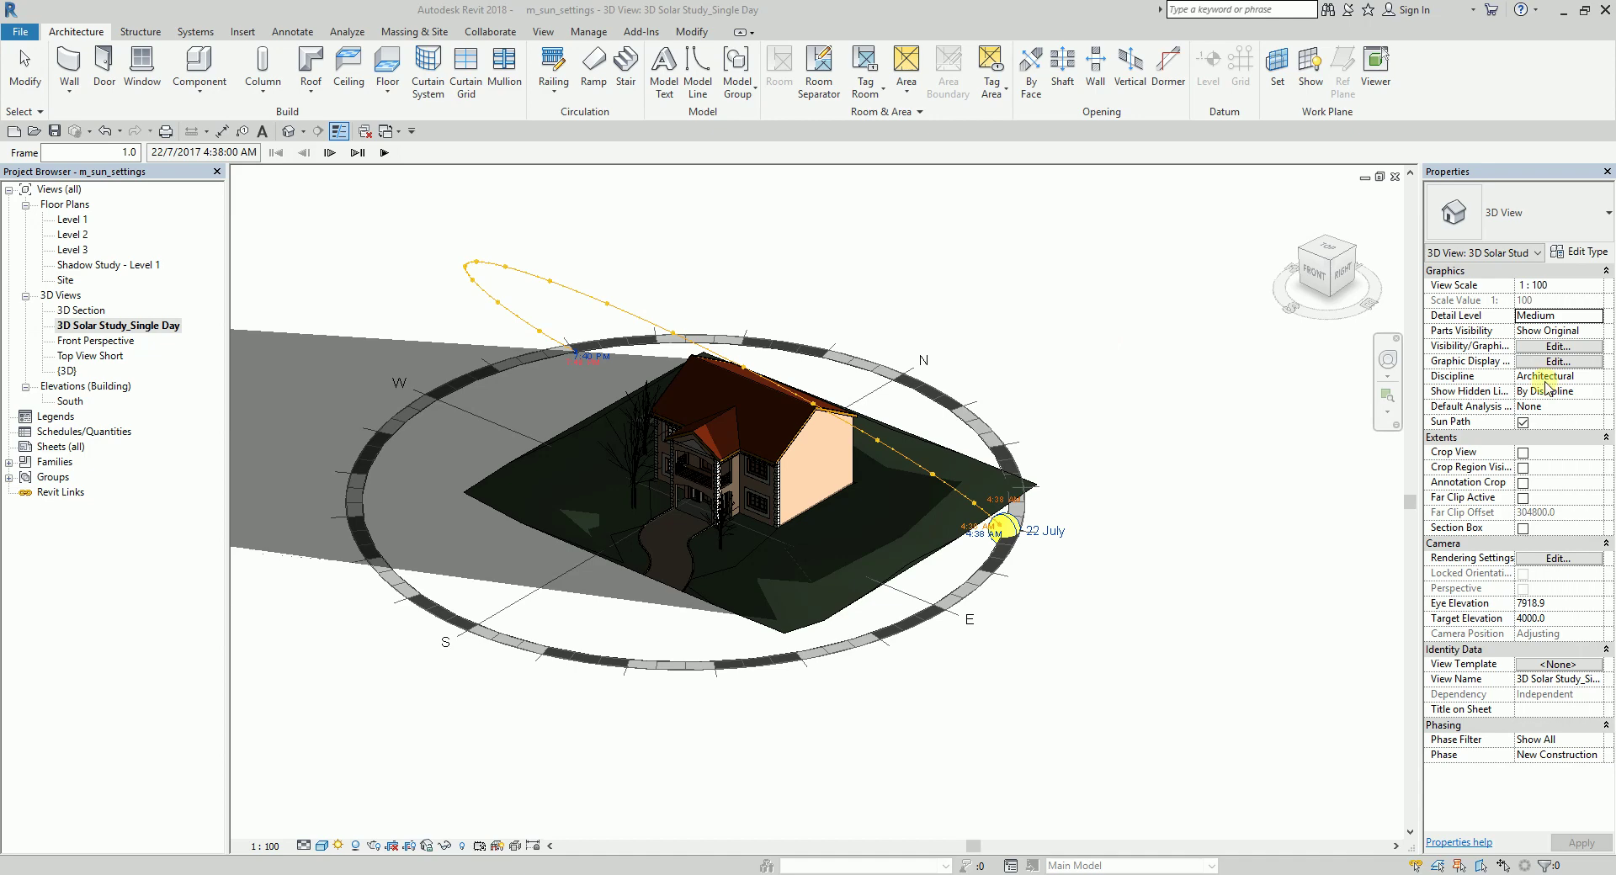
# - Open the 3D view's sun settings and switch the solar study type to Multi-Day
pyautogui.click(392, 227)
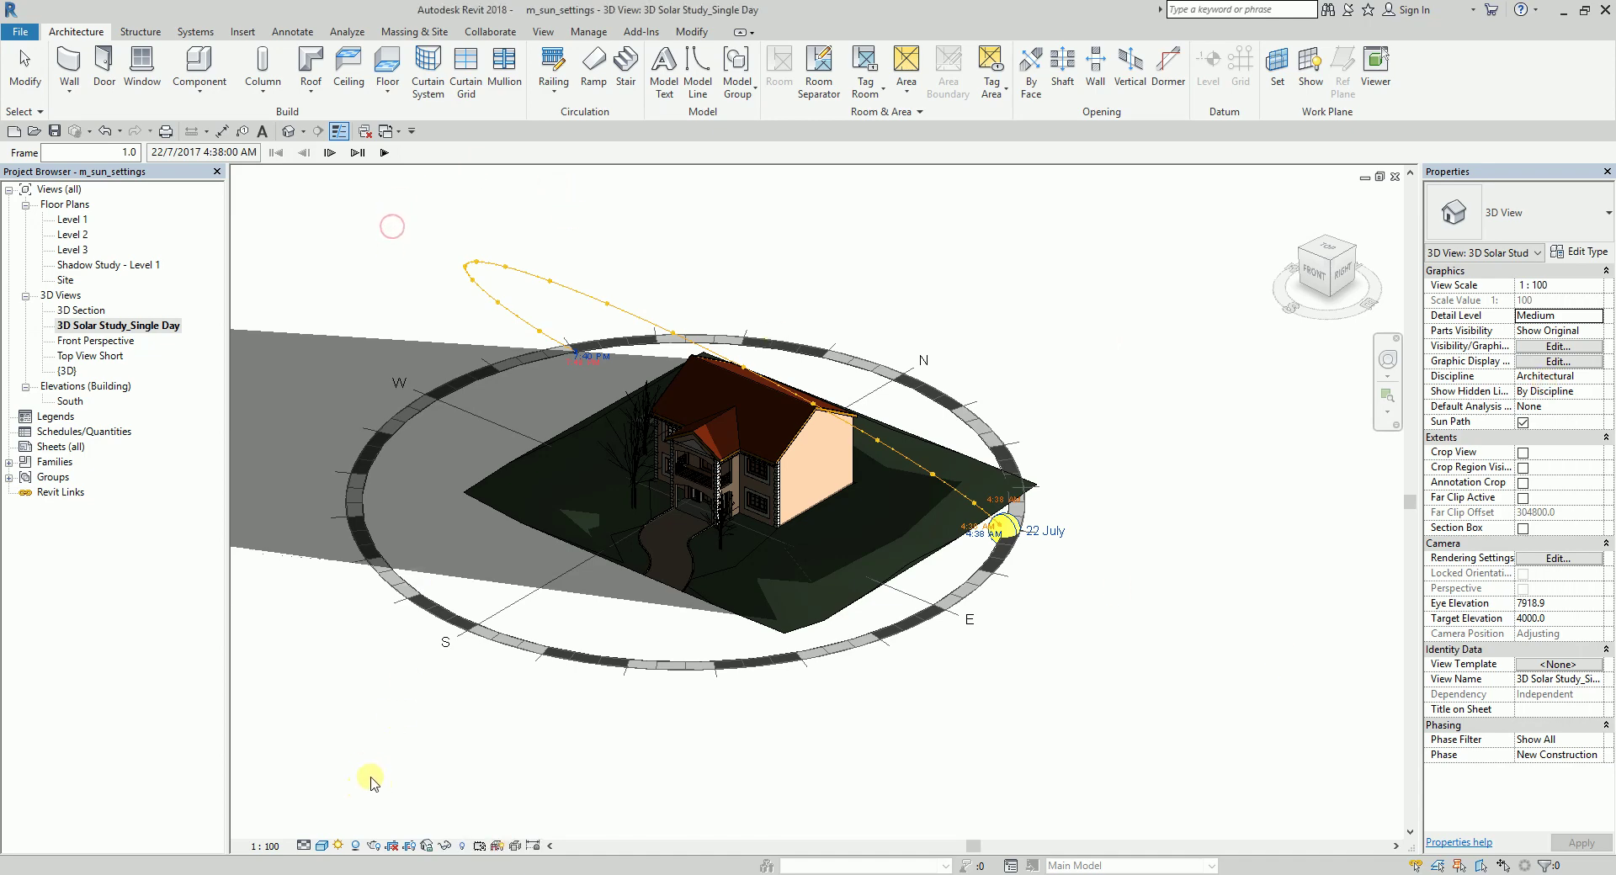
pyautogui.click(338, 846)
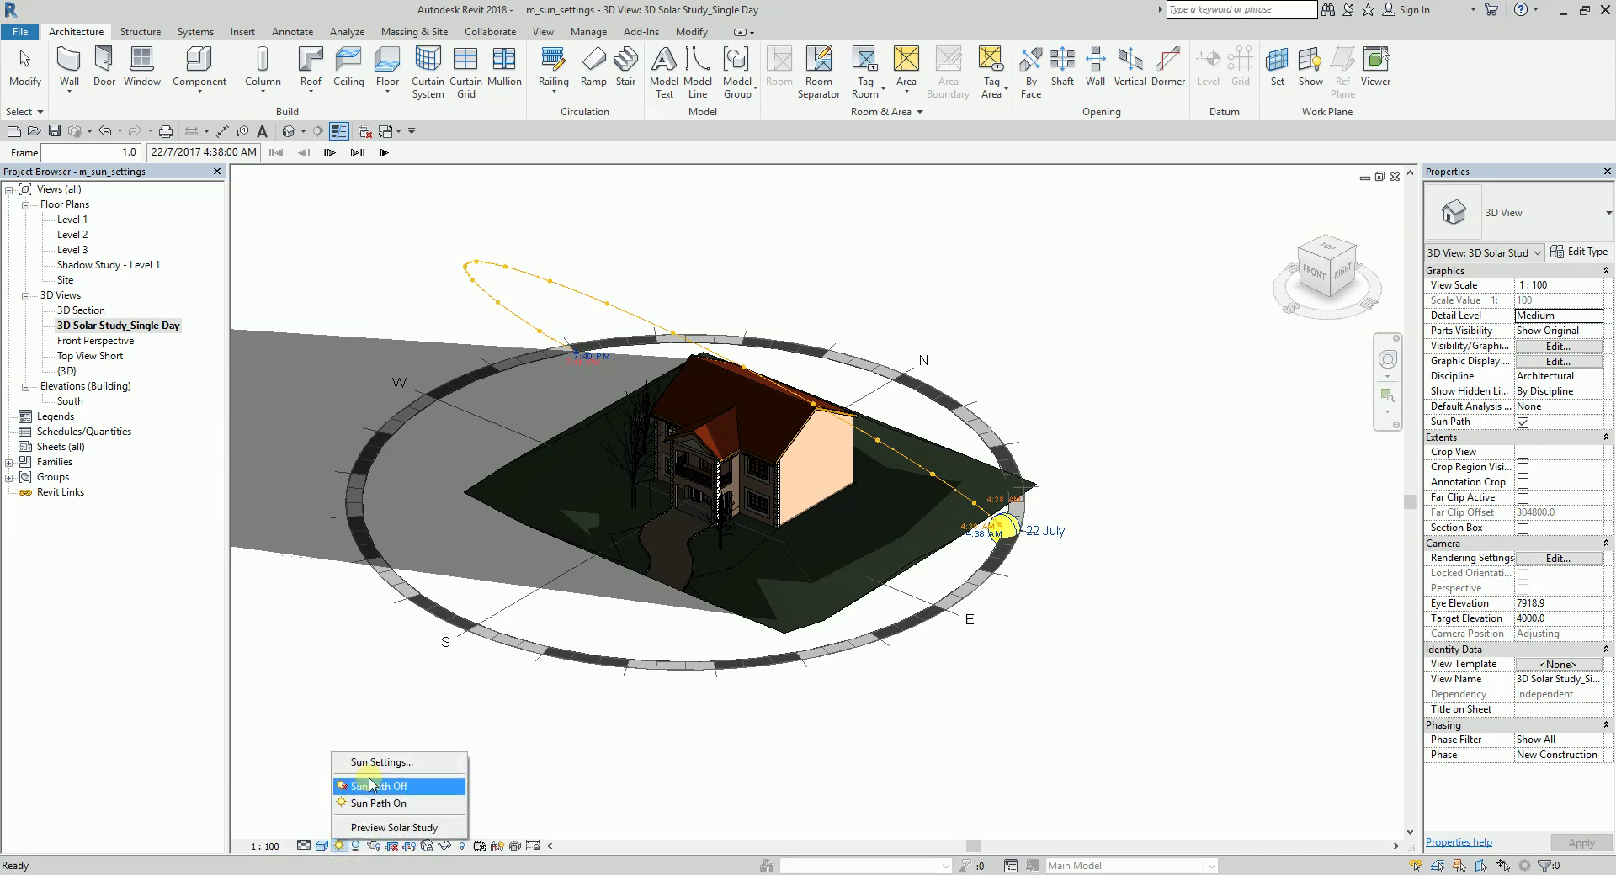
pyautogui.click(381, 762)
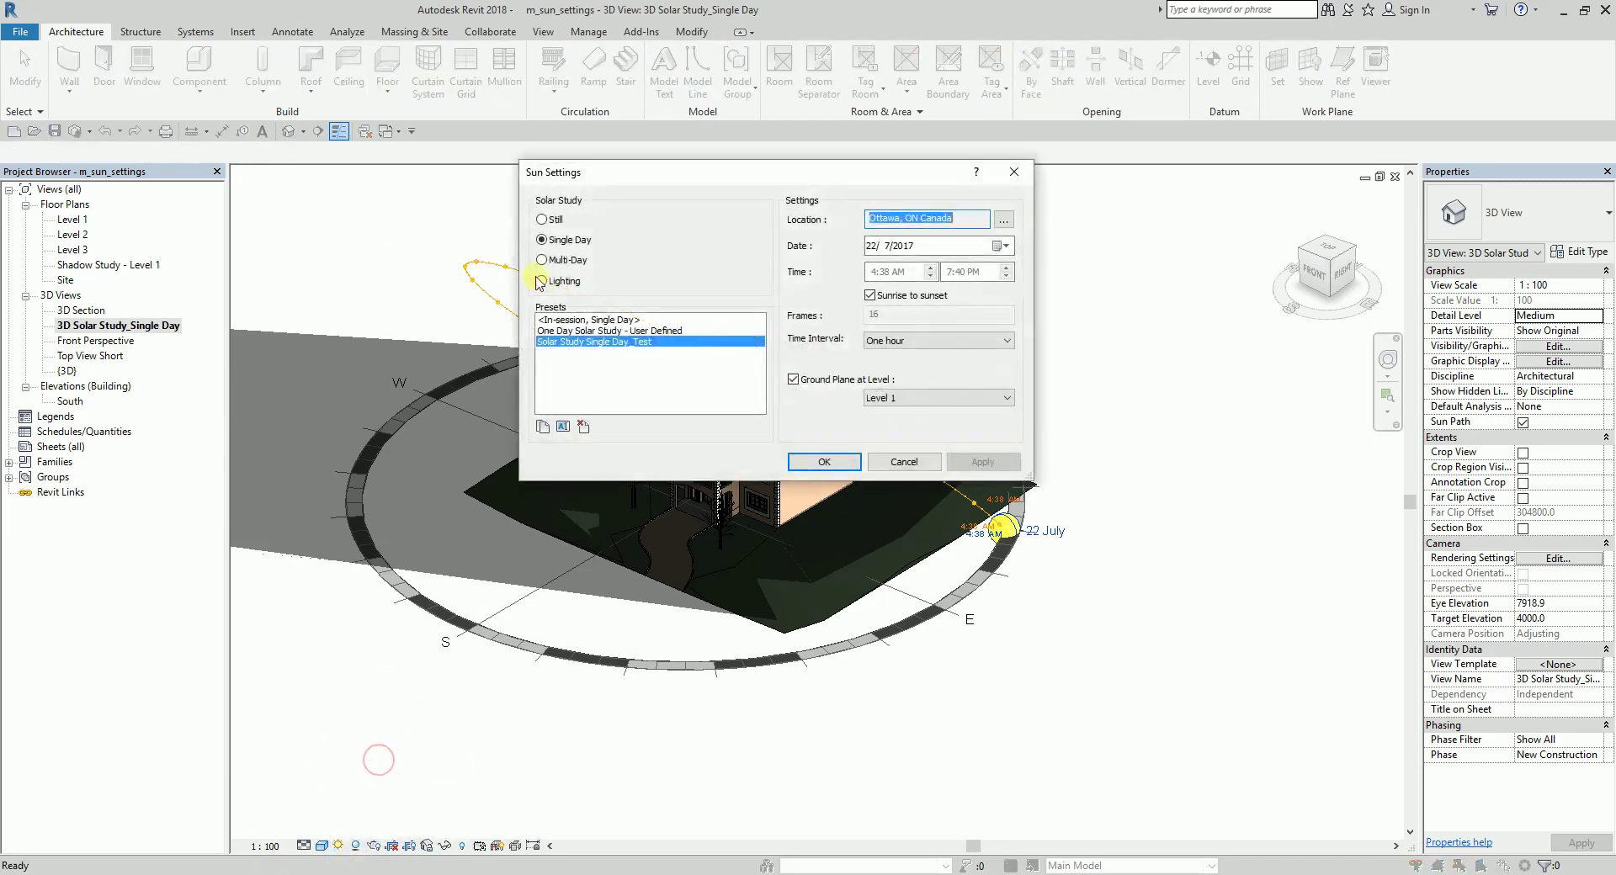
pyautogui.click(541, 260)
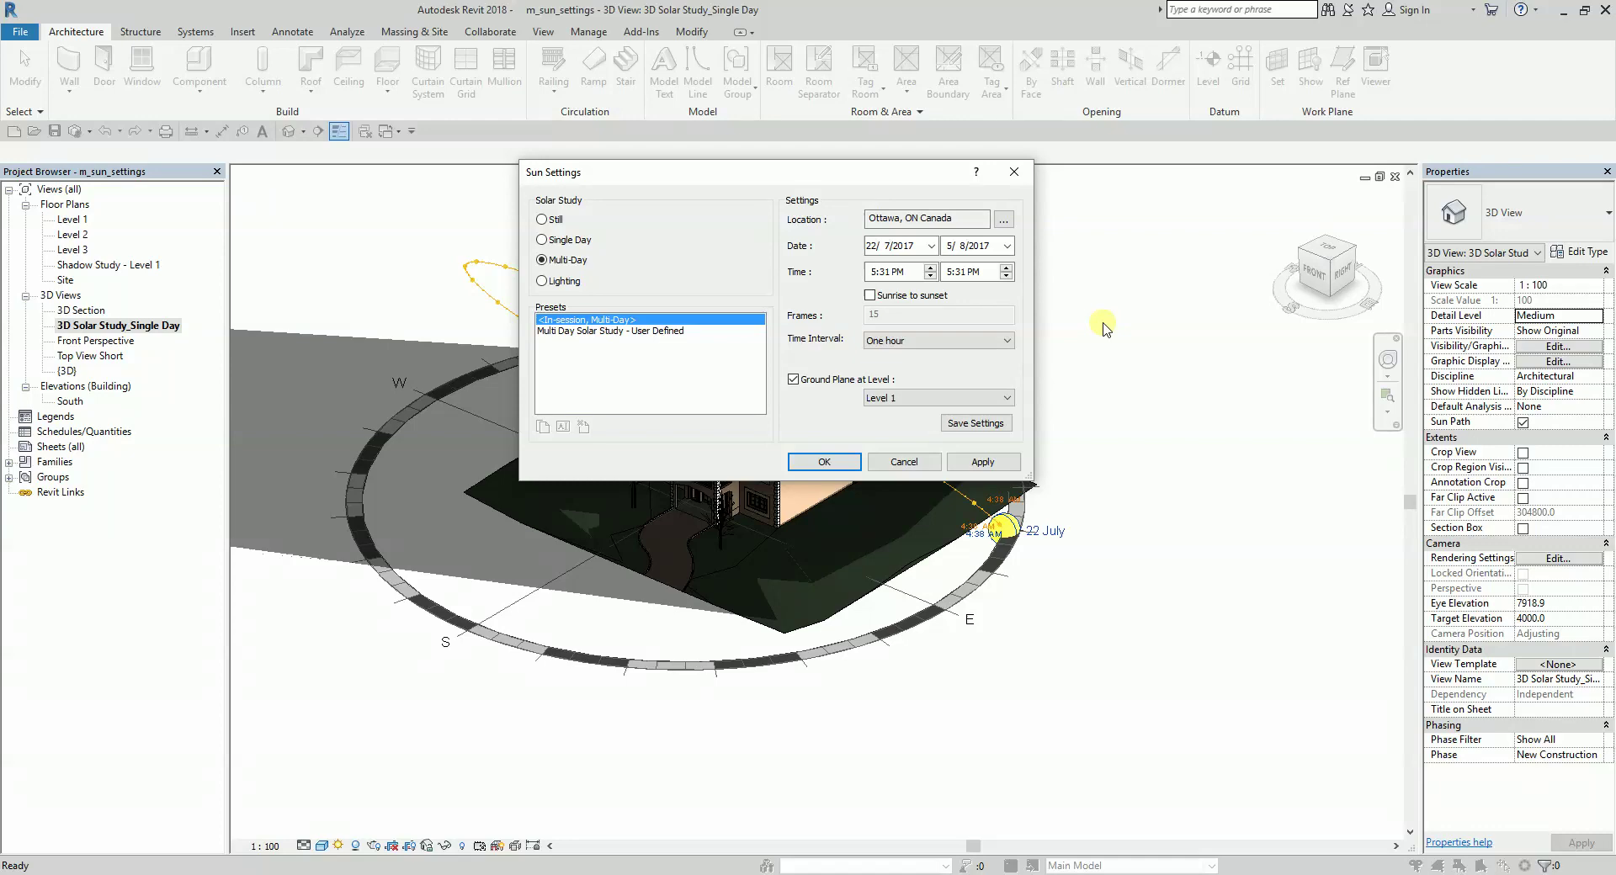
pyautogui.click(958, 217)
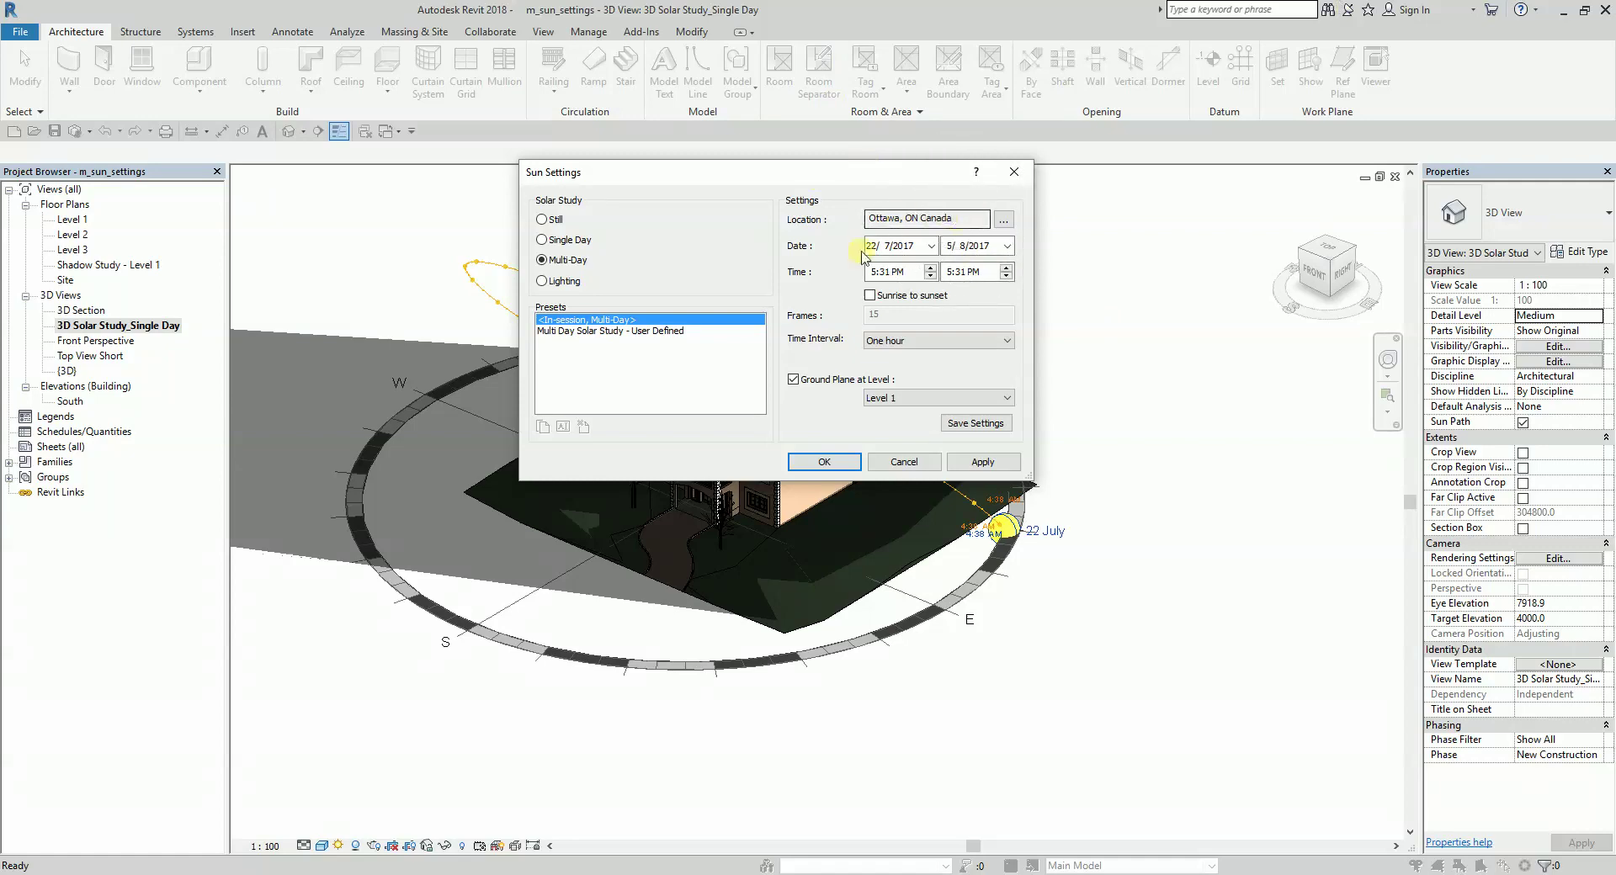
pyautogui.click(964, 253)
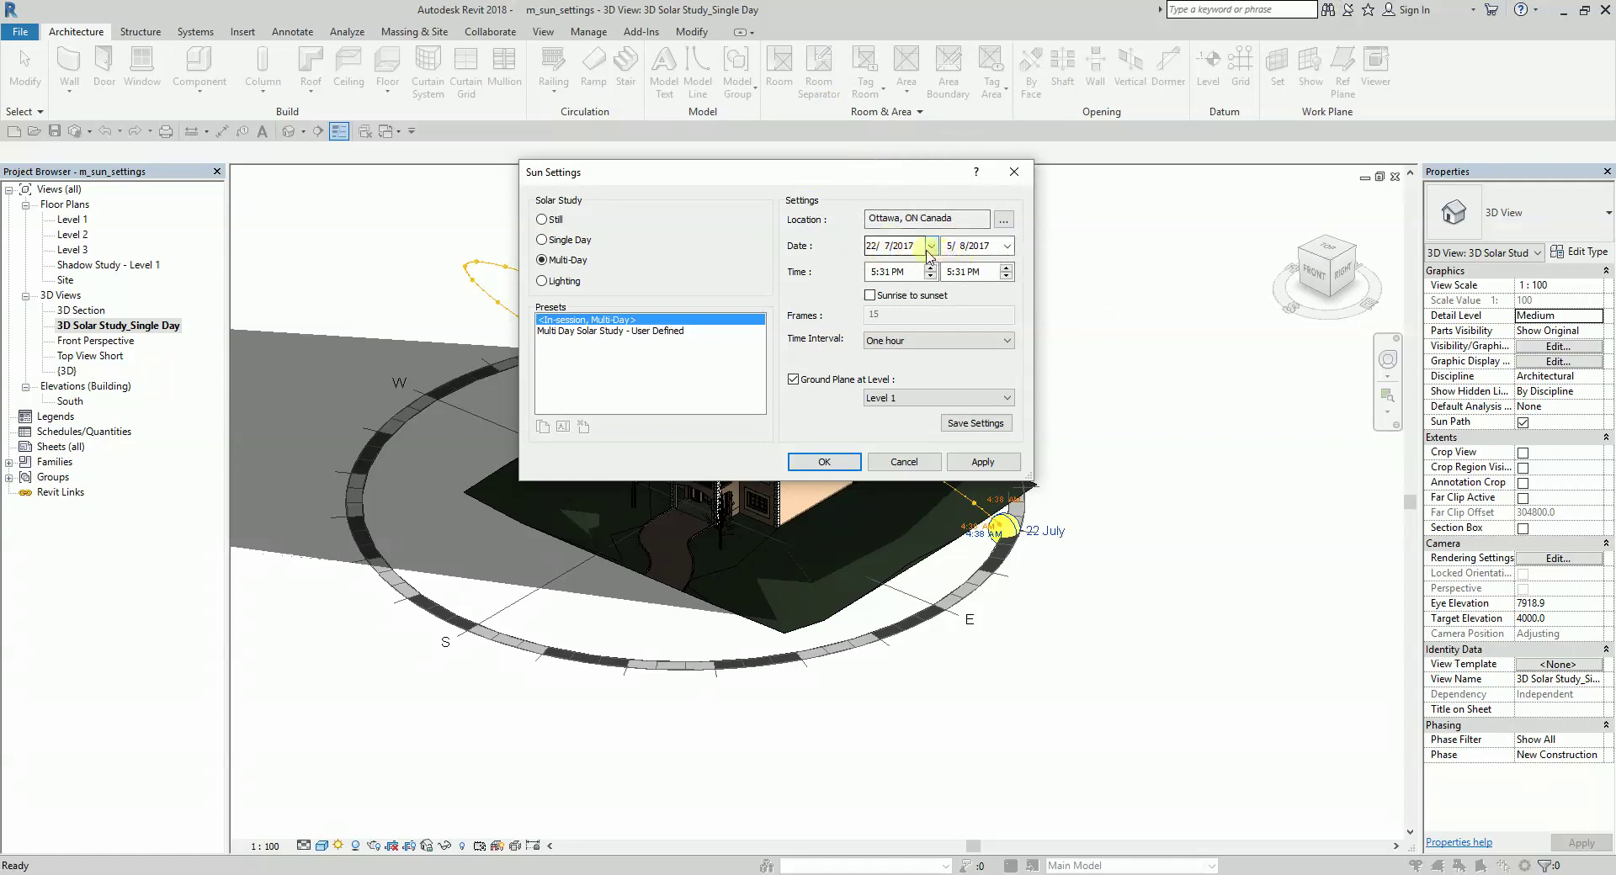
# - Set the multi-day study's date range from 22/7/2017 to 1/12/2017
pyautogui.click(931, 245)
pyautogui.click(983, 381)
pyautogui.click(1007, 245)
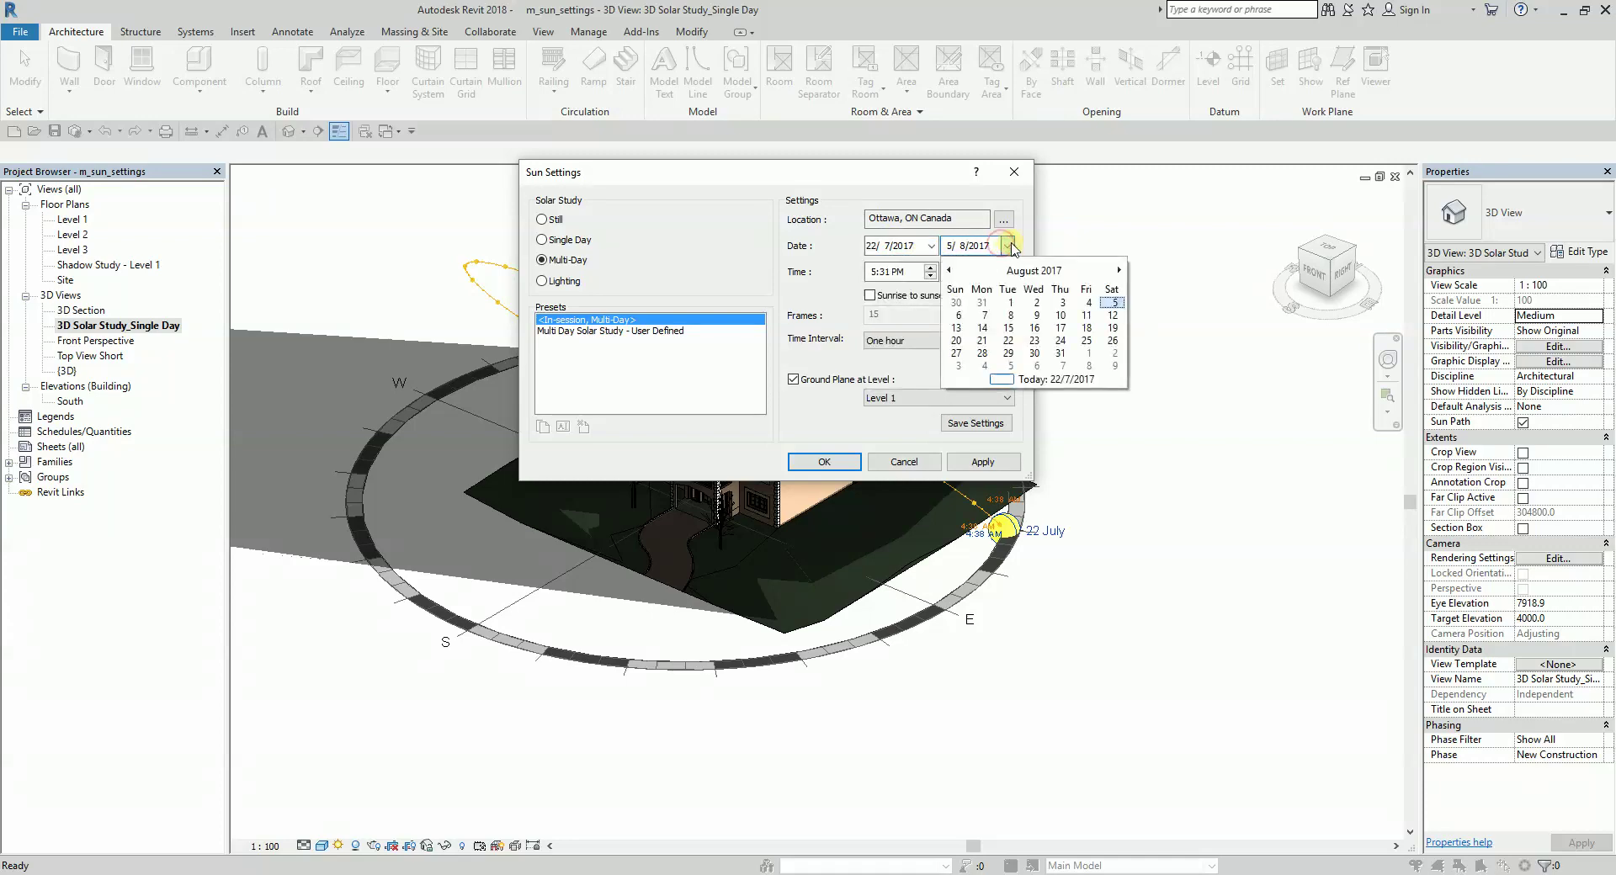
pyautogui.click(1119, 271)
pyautogui.click(1120, 271)
pyautogui.click(1119, 271)
pyautogui.click(1120, 271)
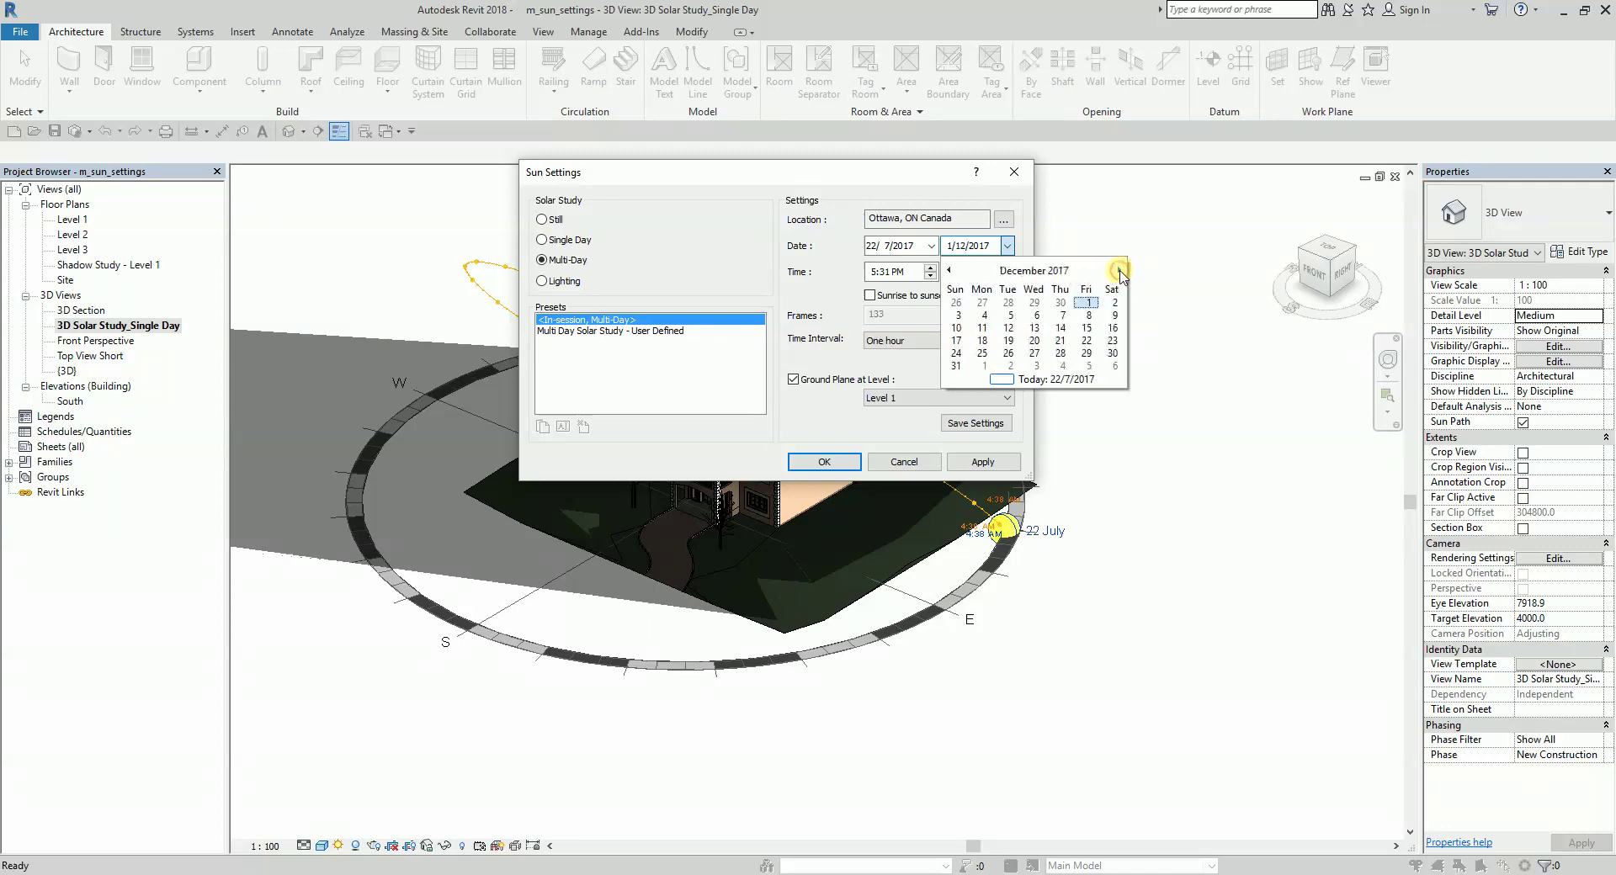
pyautogui.click(1094, 303)
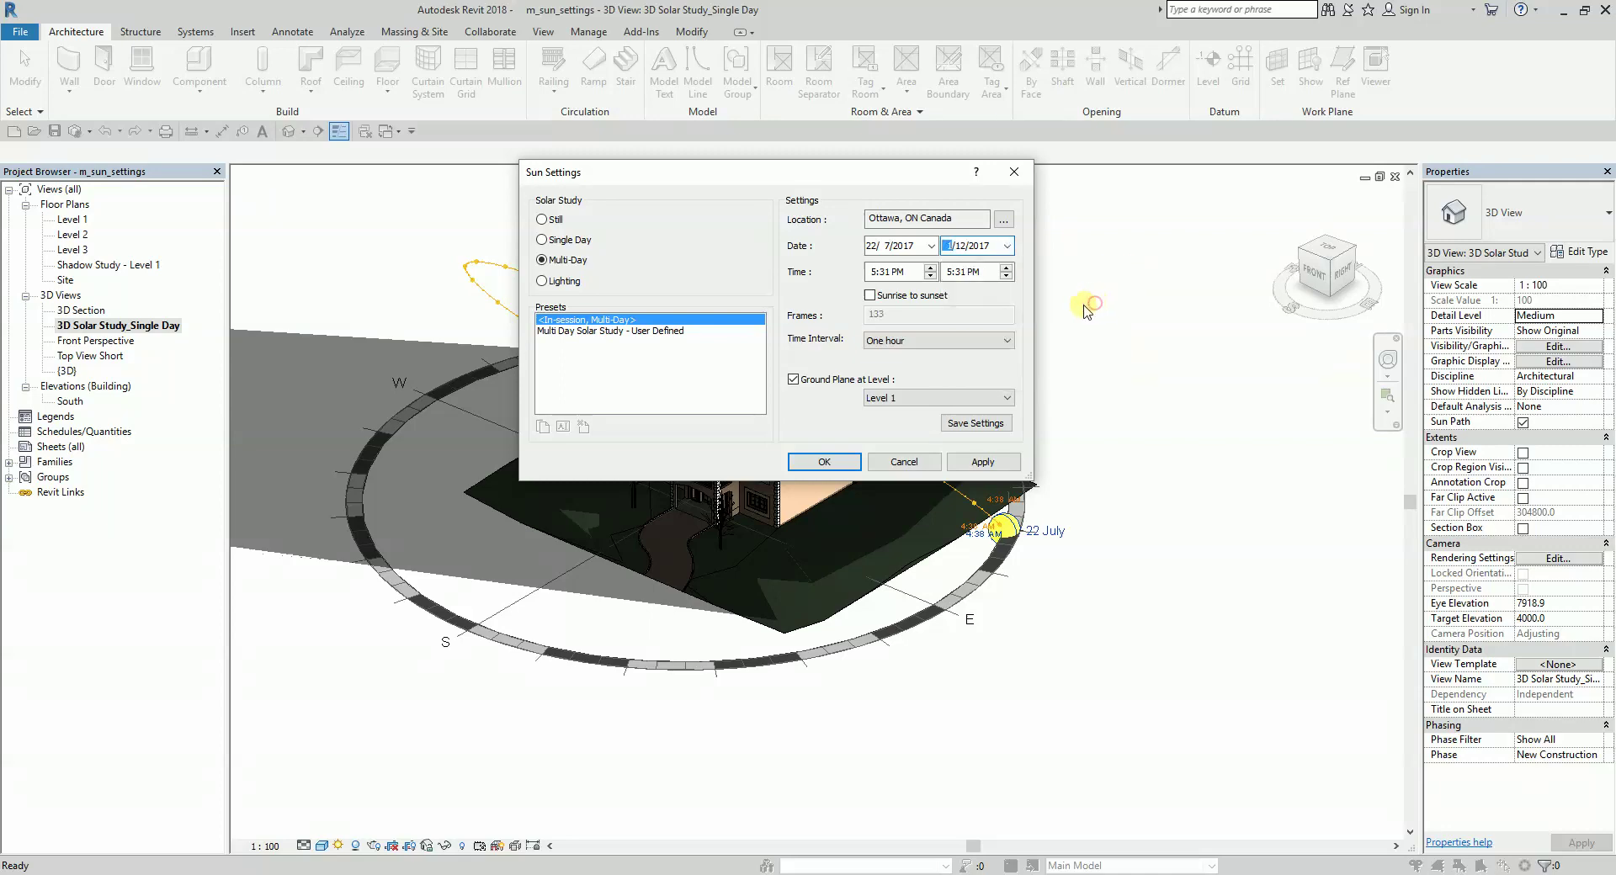
# - Set the study's start and end times to 2:00 PM with a one-day interval, and apply the sun settings
pyautogui.click(874, 273)
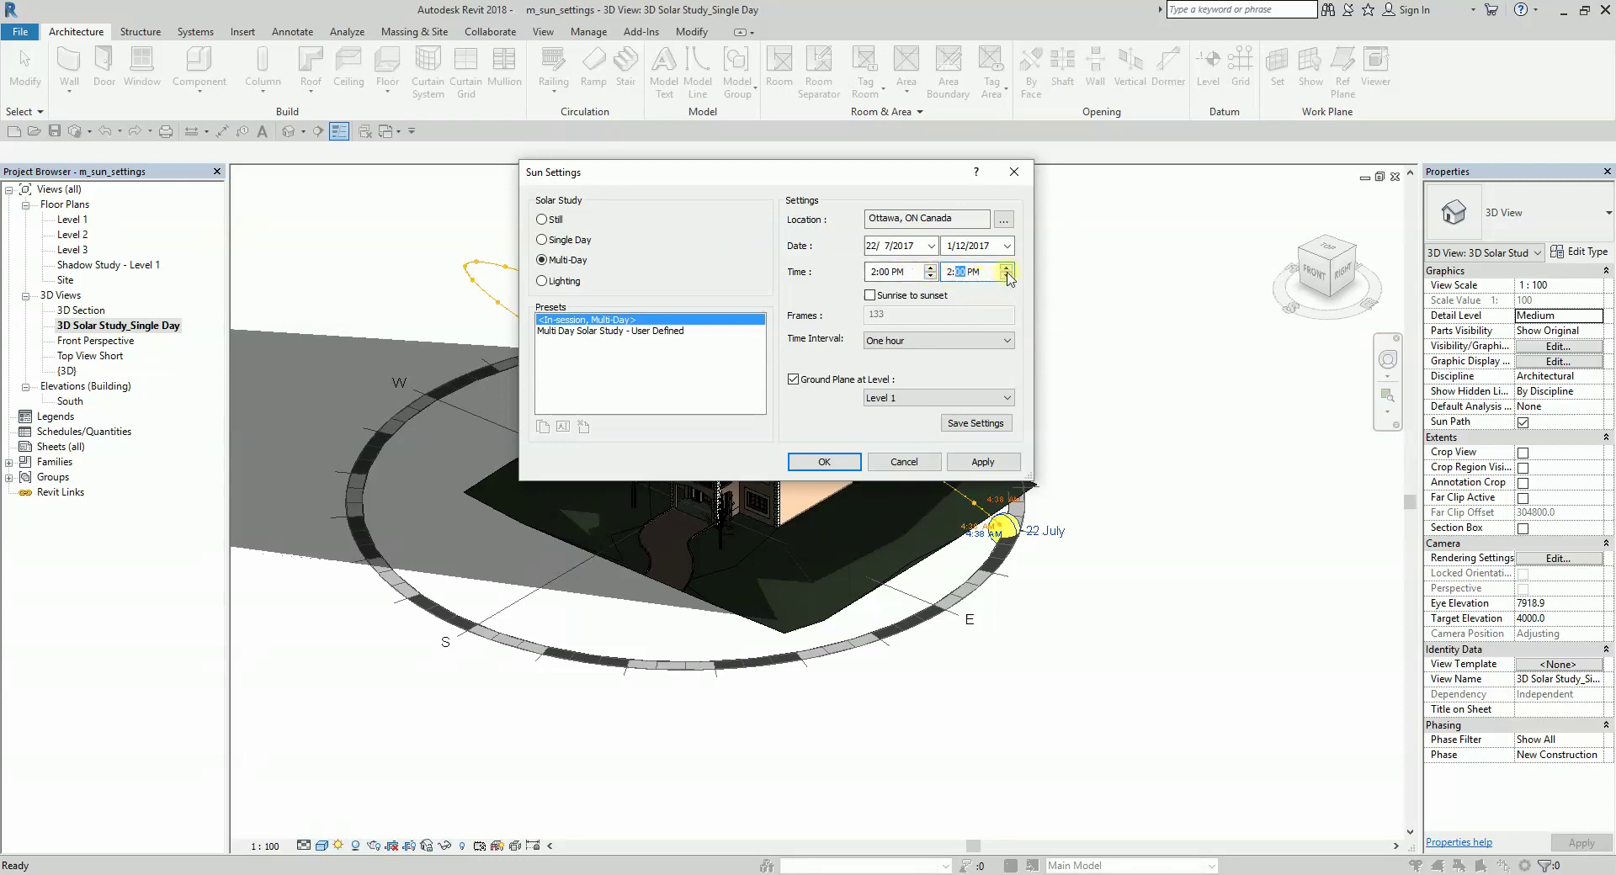
pyautogui.press('ctrl')
pyautogui.press('ctrl')
pyautogui.press('ctrl')
pyautogui.press('ctrl')
pyautogui.click(910, 345)
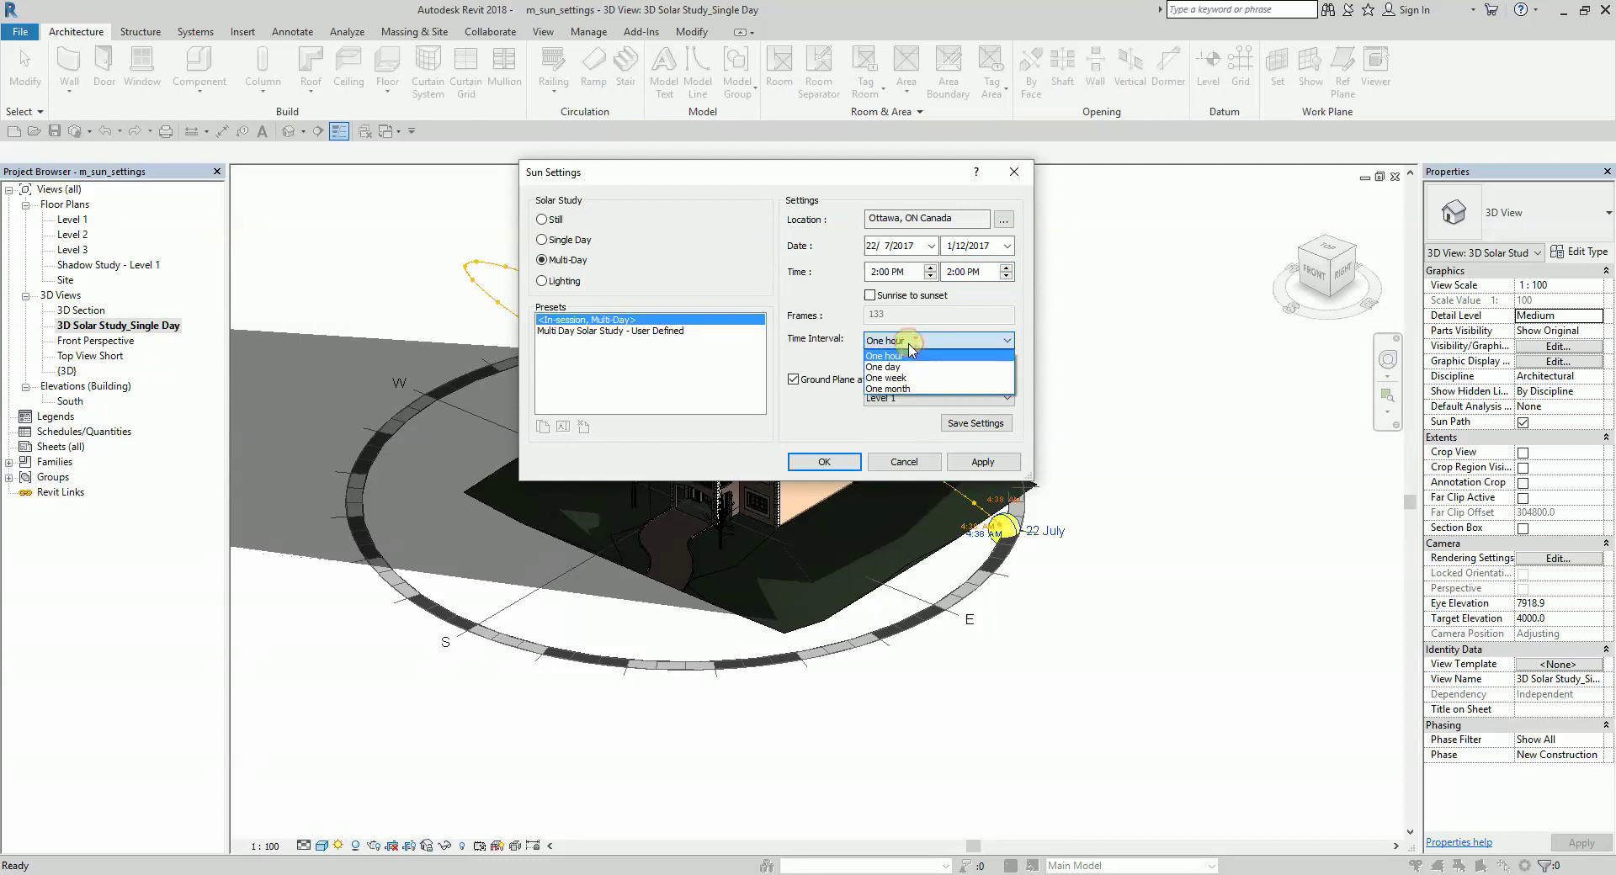
pyautogui.click(897, 368)
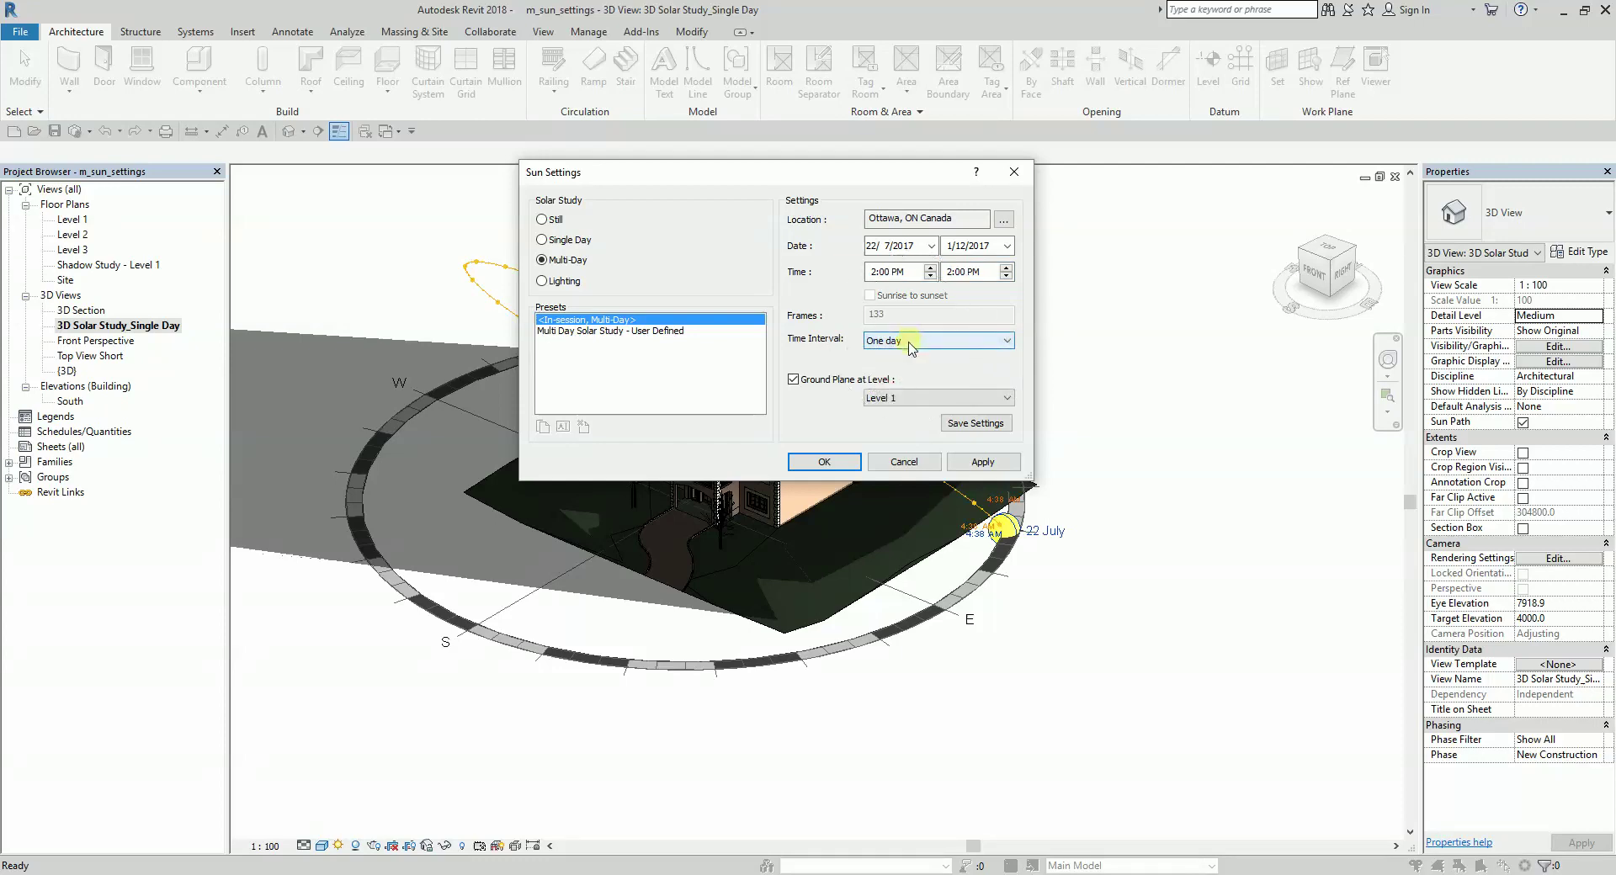
pyautogui.click(969, 465)
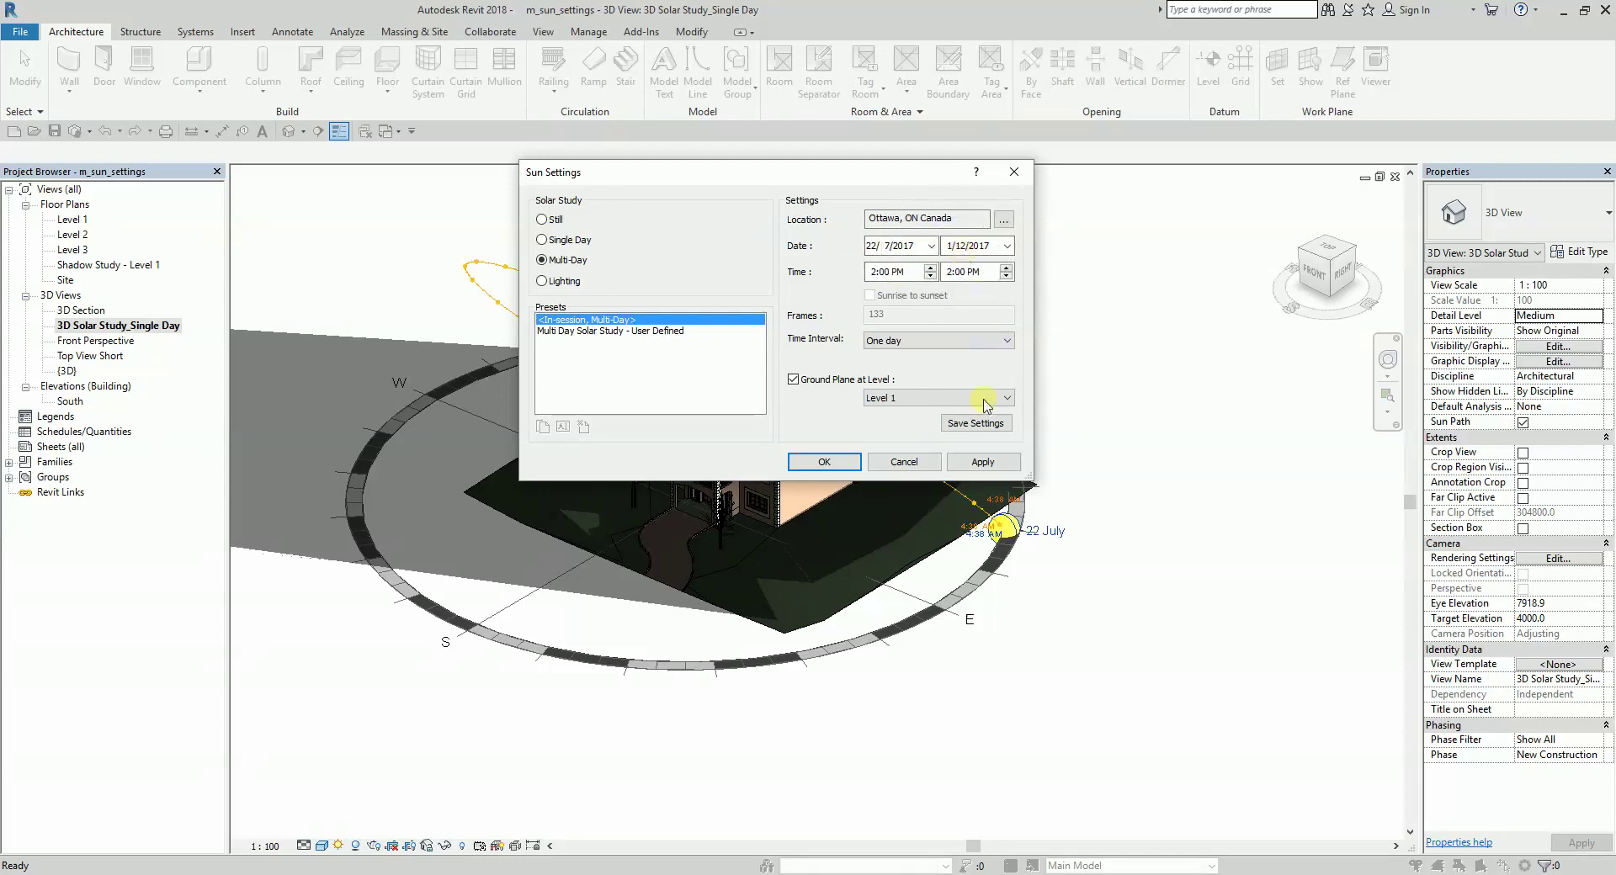
pyautogui.click(984, 461)
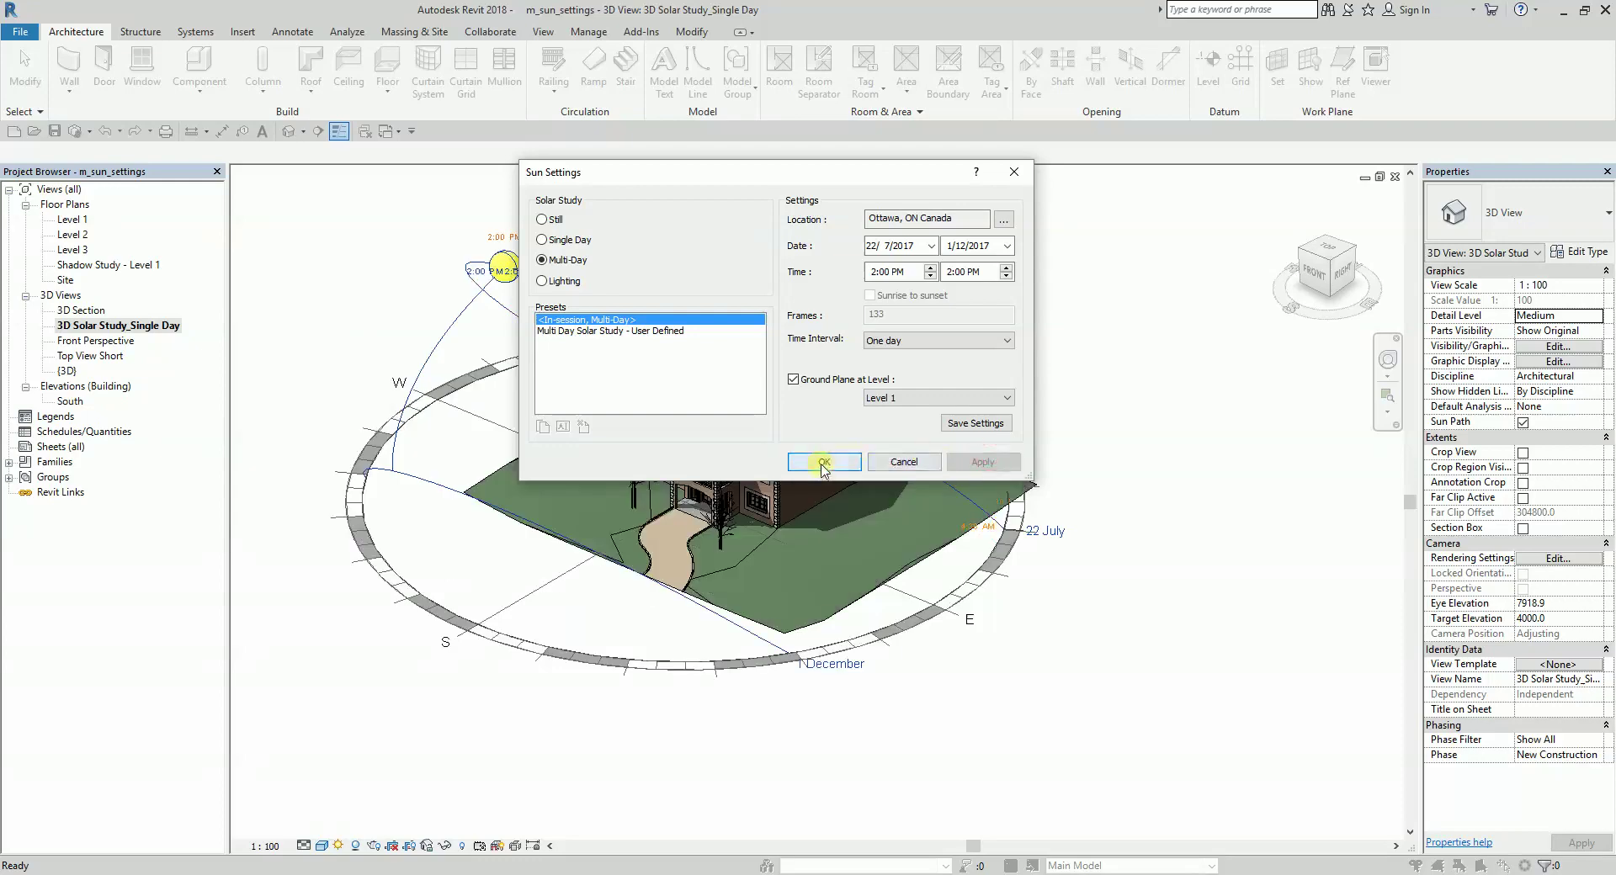
pyautogui.click(824, 462)
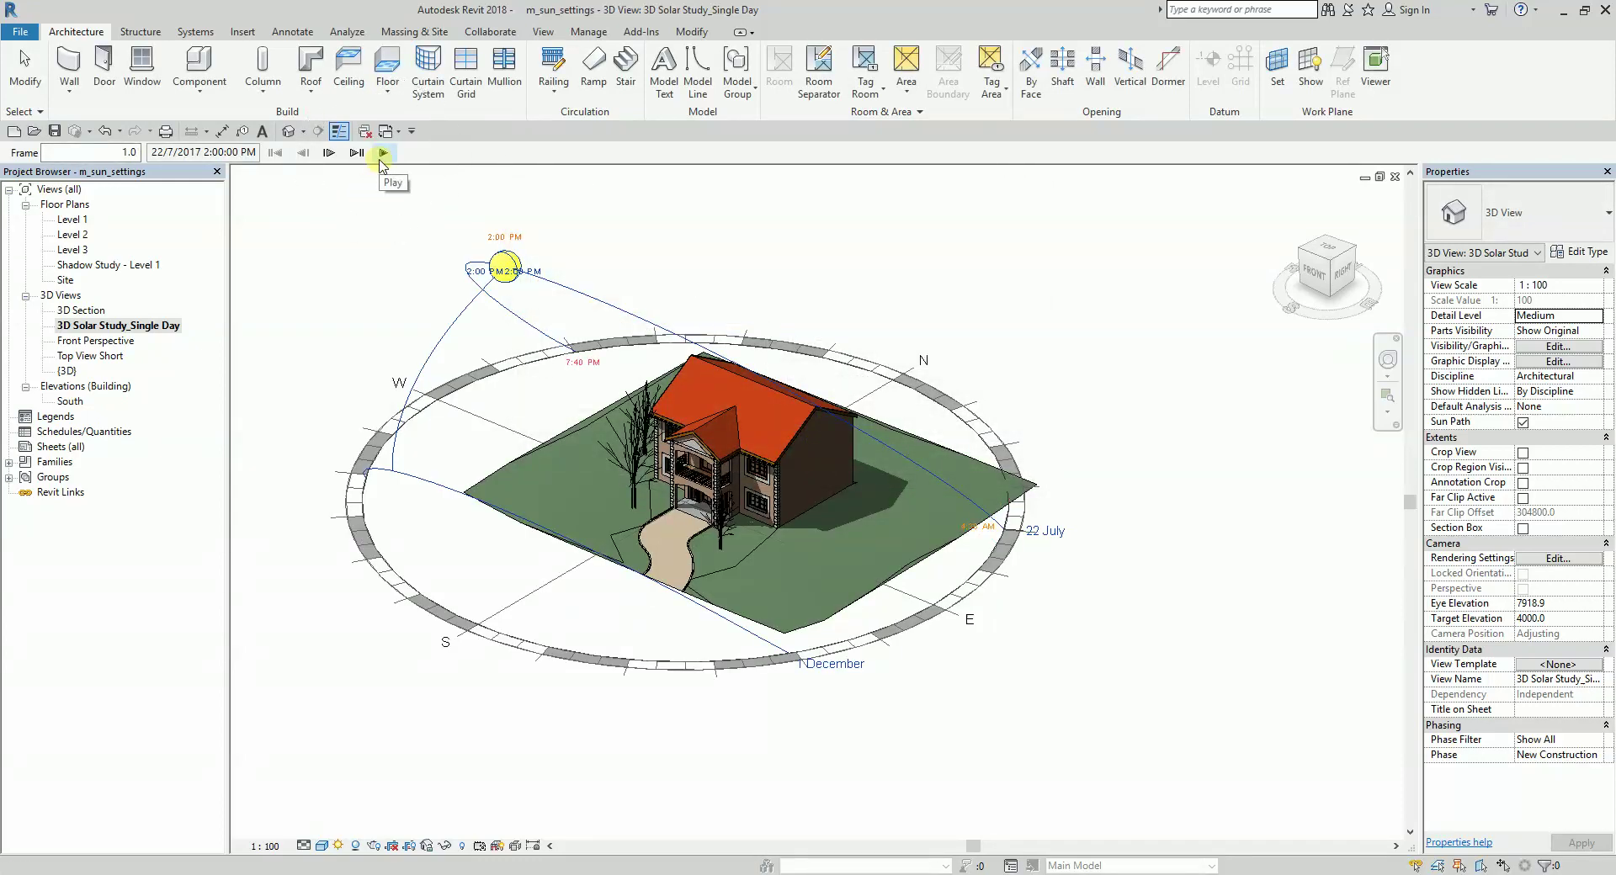
# - Play the multi-day solar study in the 3D view to examine how the sun and shadows shift between dates
pyautogui.click(383, 152)
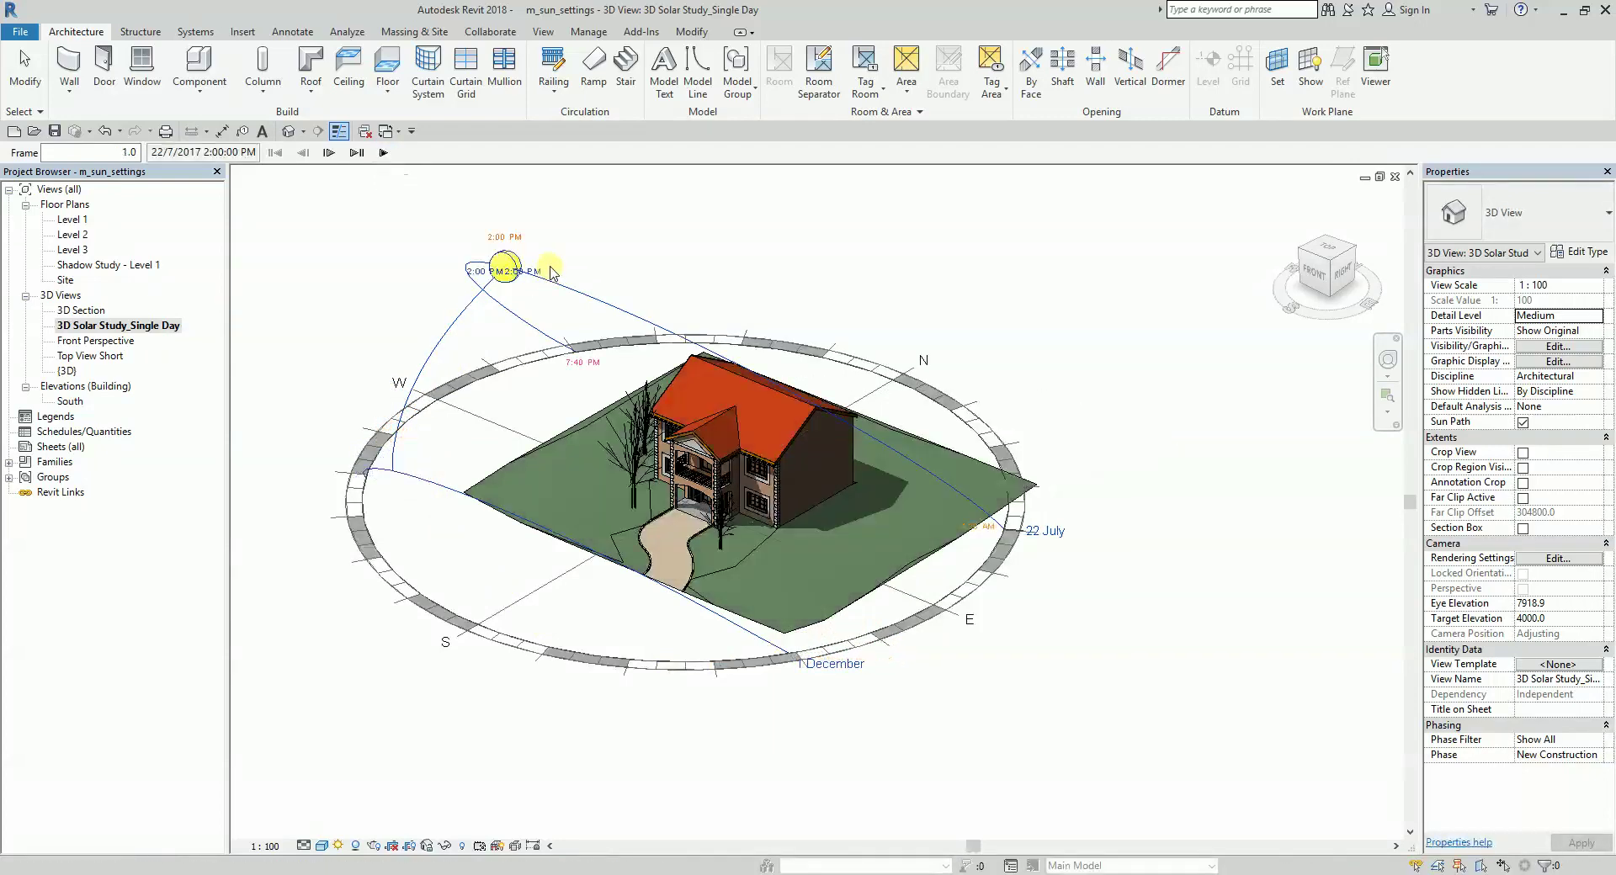
pyautogui.press('ctrl')
pyautogui.press('ctrl')
pyautogui.press('ctrl')
pyautogui.click(384, 152)
# - Replay the multi-day solar study from the house's left side and again from its front to compare the shadows
pyautogui.keyDown('shift'); pyautogui.moveTo(686, 364); pyautogui.dragTo(1130, 643, button='middle'); pyautogui.keyUp('shift')
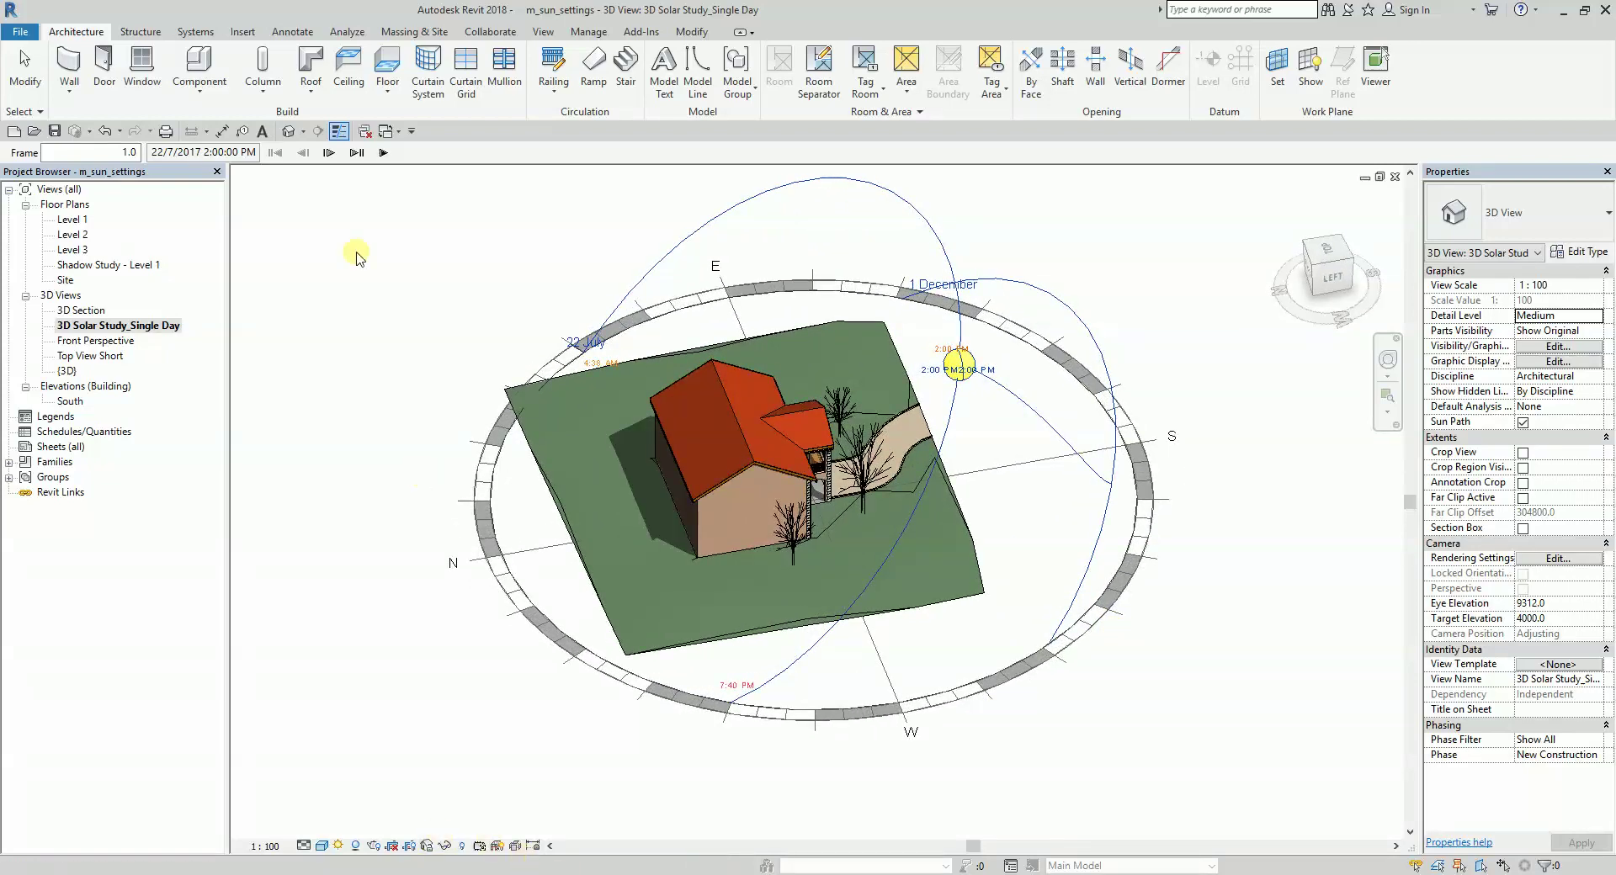
pyautogui.click(383, 152)
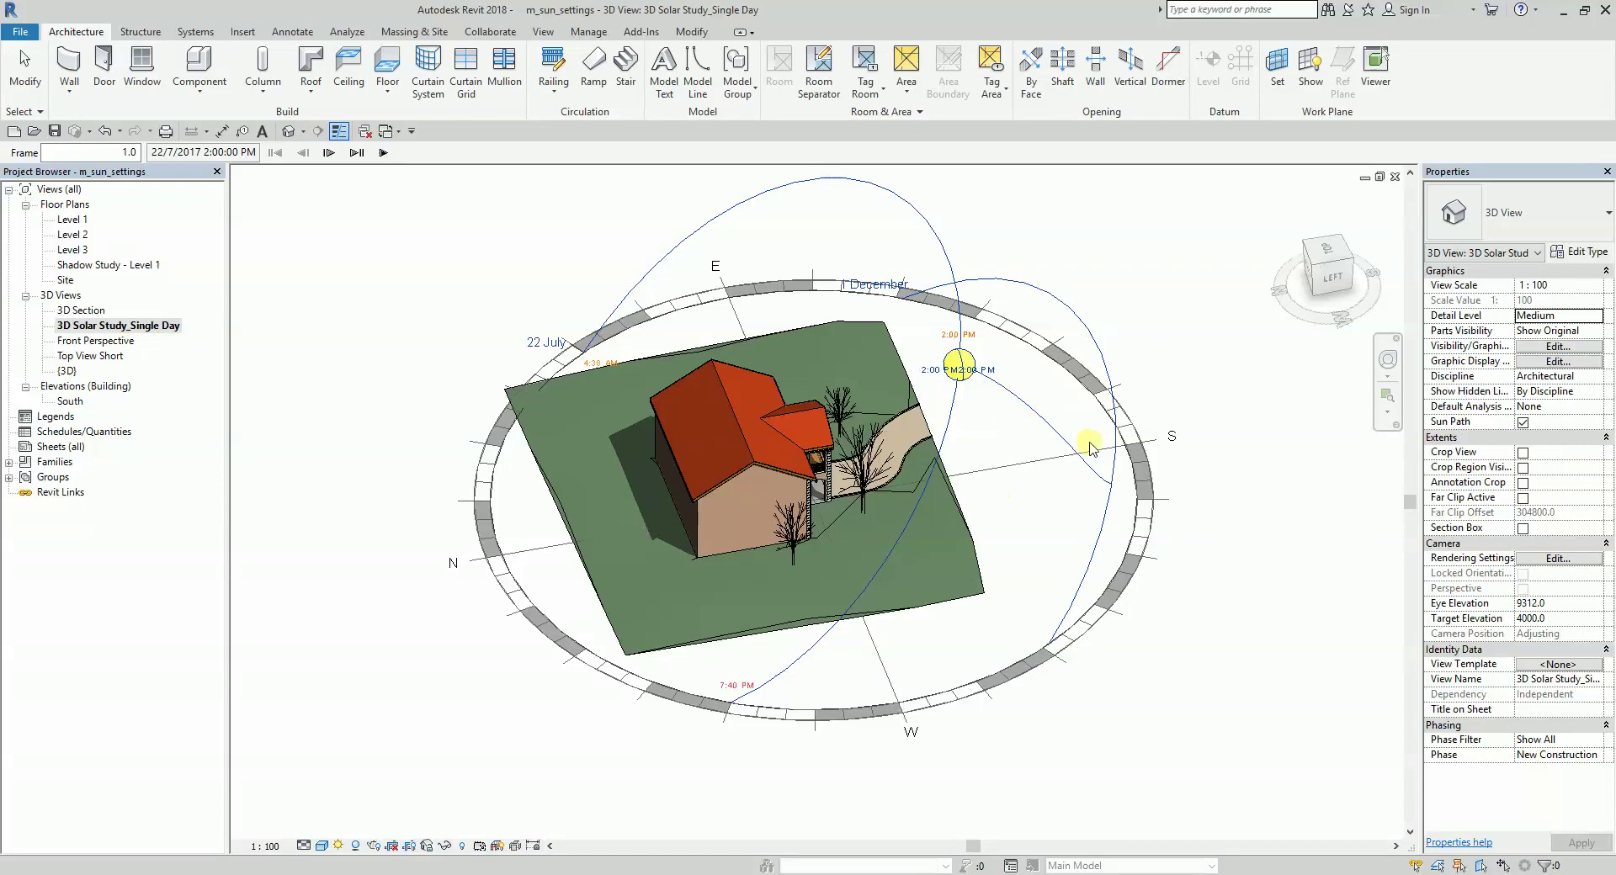
pyautogui.keyDown('shift'); pyautogui.moveTo(1234, 701); pyautogui.dragTo(732, 631, button='middle'); pyautogui.keyUp('shift')
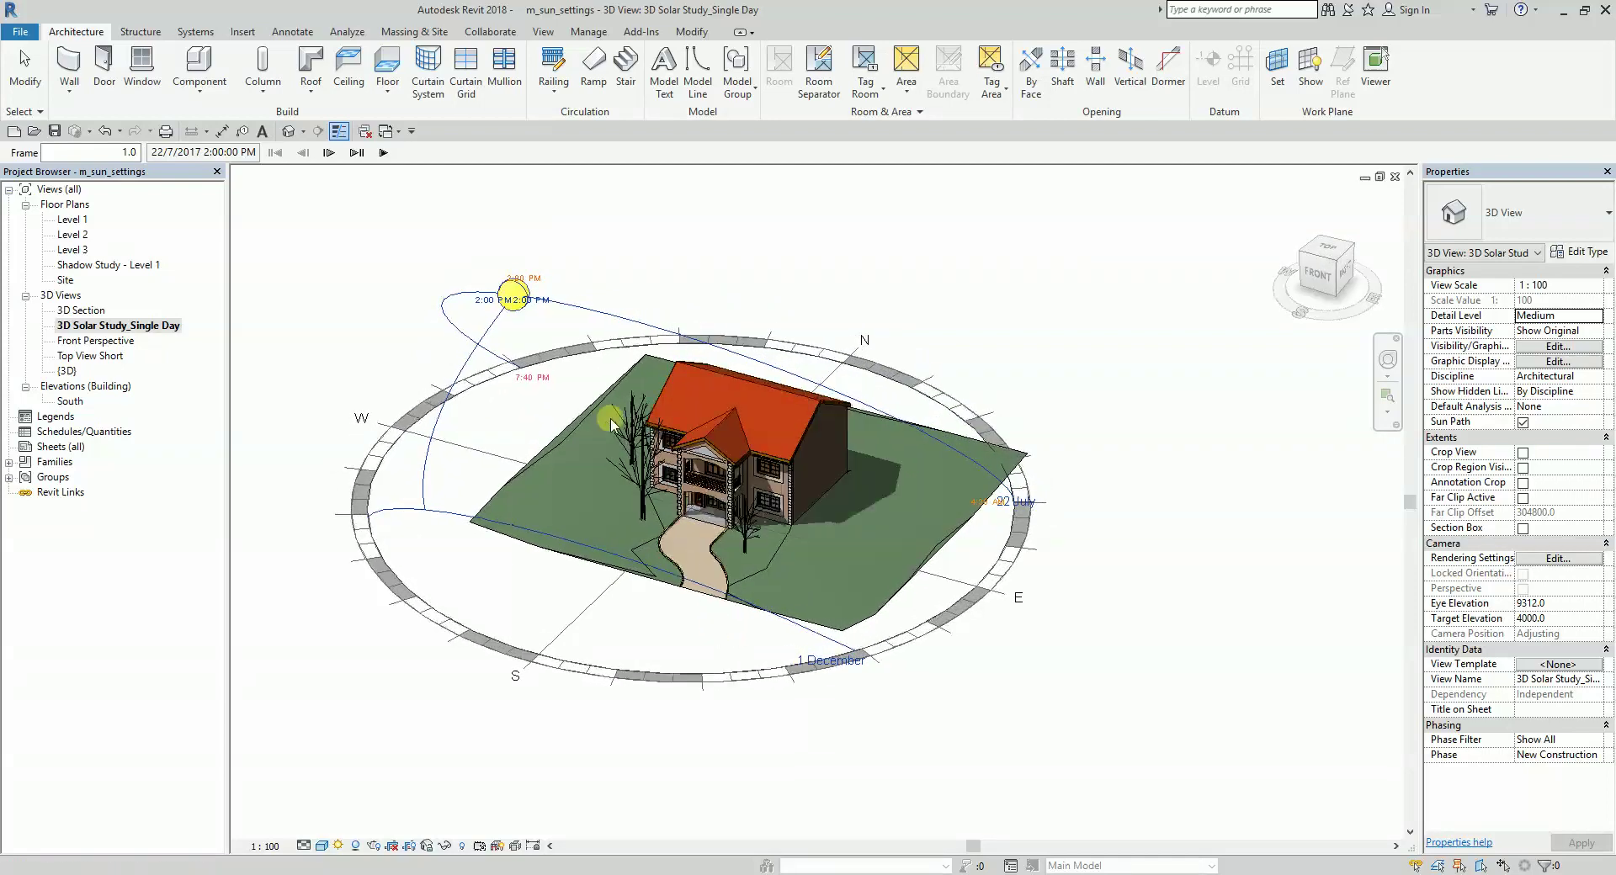
pyautogui.click(383, 153)
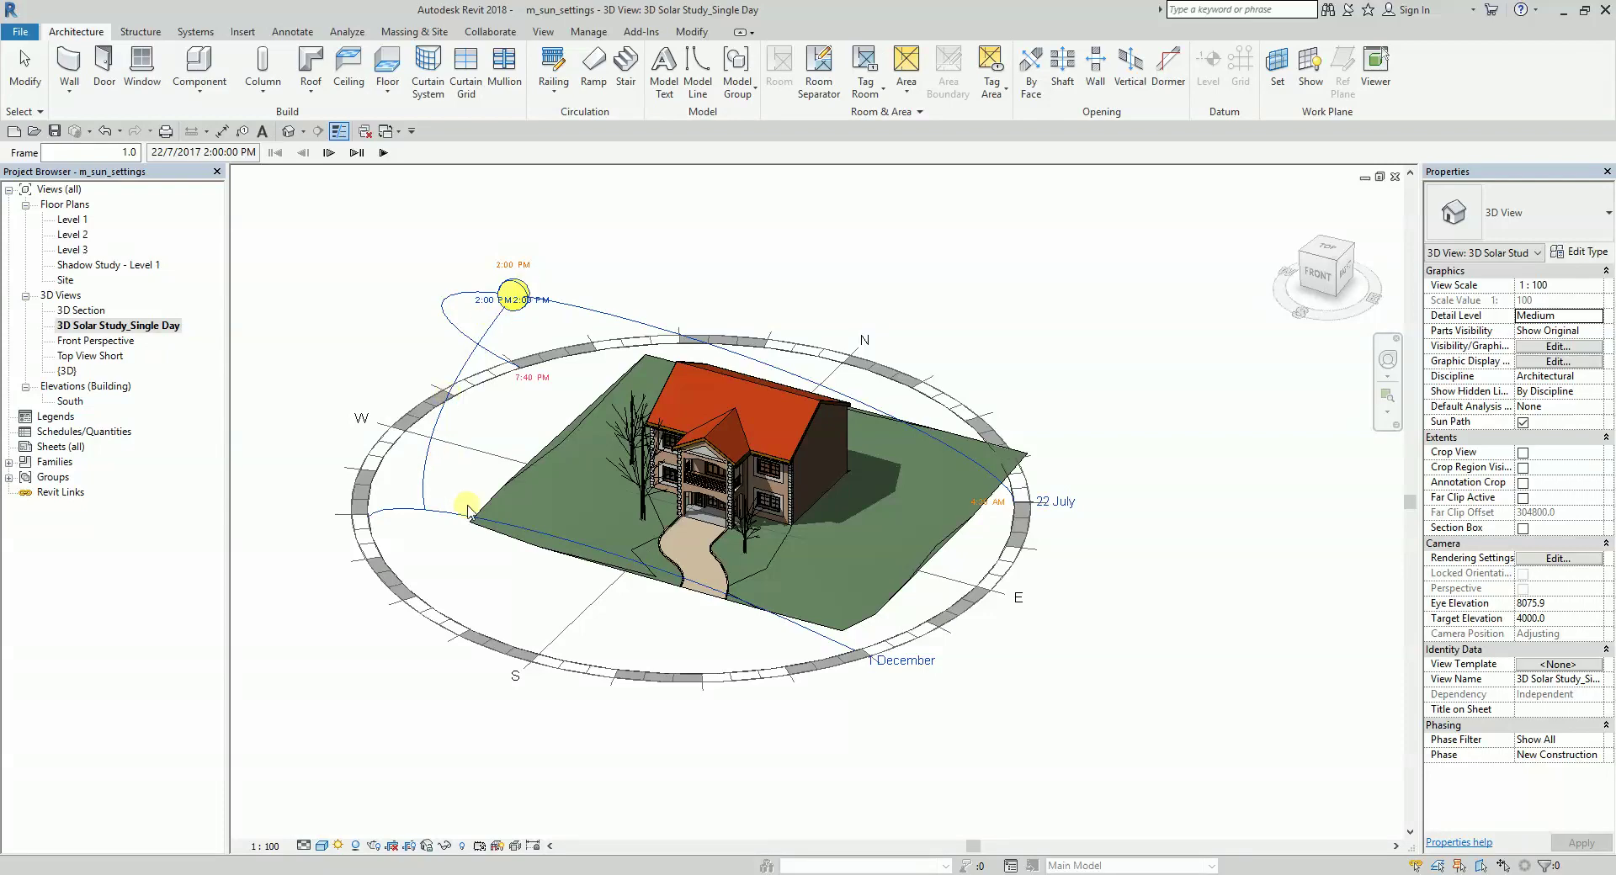
pyautogui.keyDown('shift'); pyautogui.moveTo(1068, 361); pyautogui.dragTo(1162, 446, button='middle'); pyautogui.keyUp('shift')
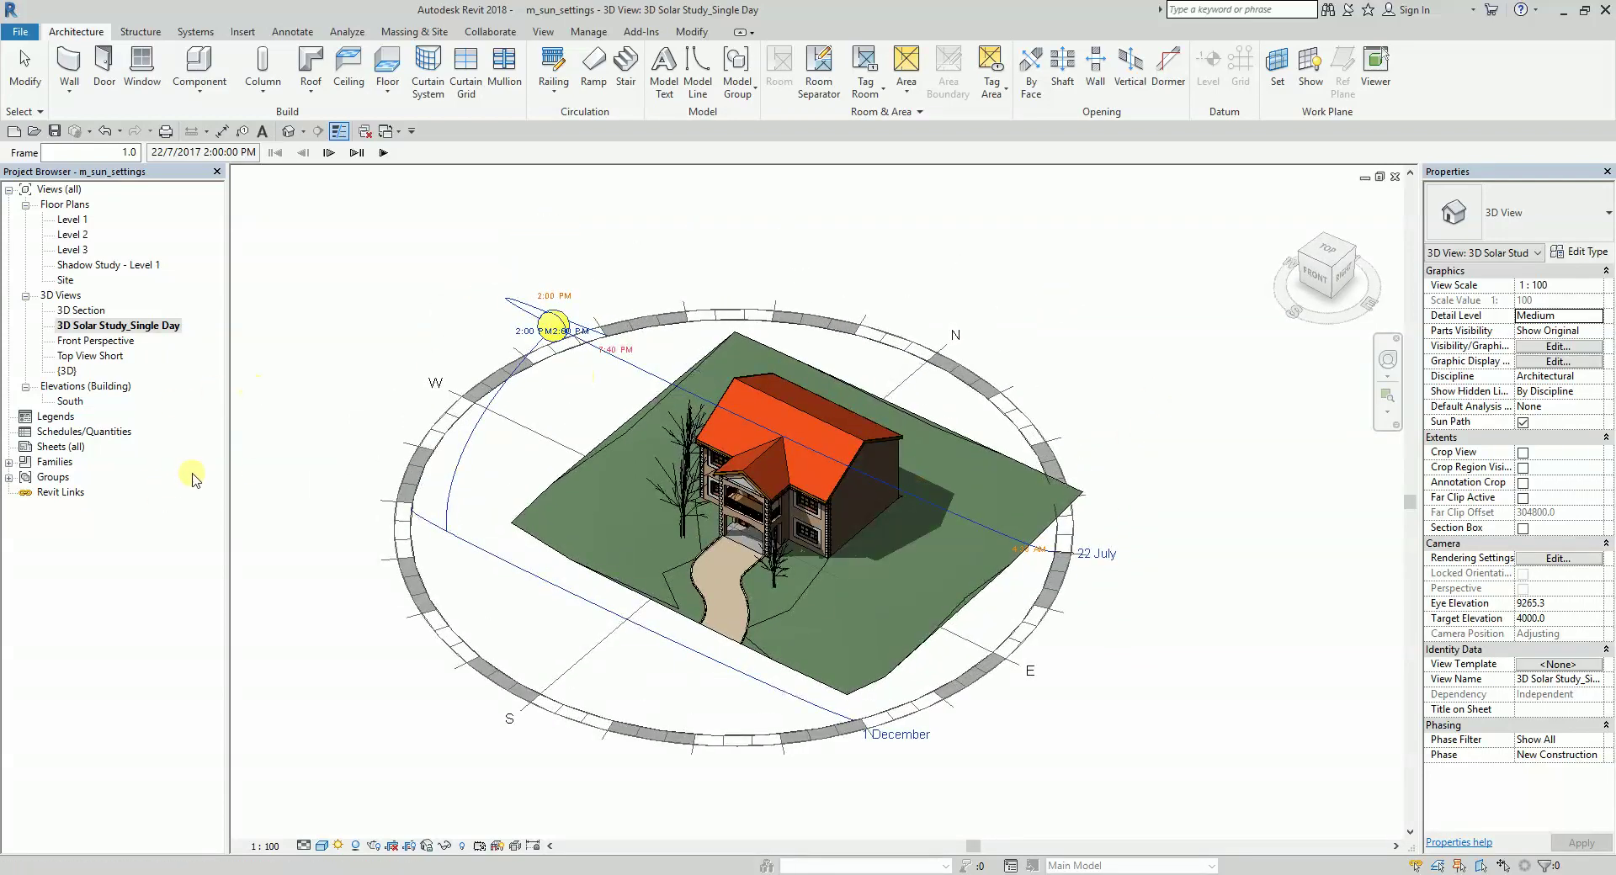
pyautogui.moveTo(427, 353); pyautogui.dragTo(395, 325, button='middle')
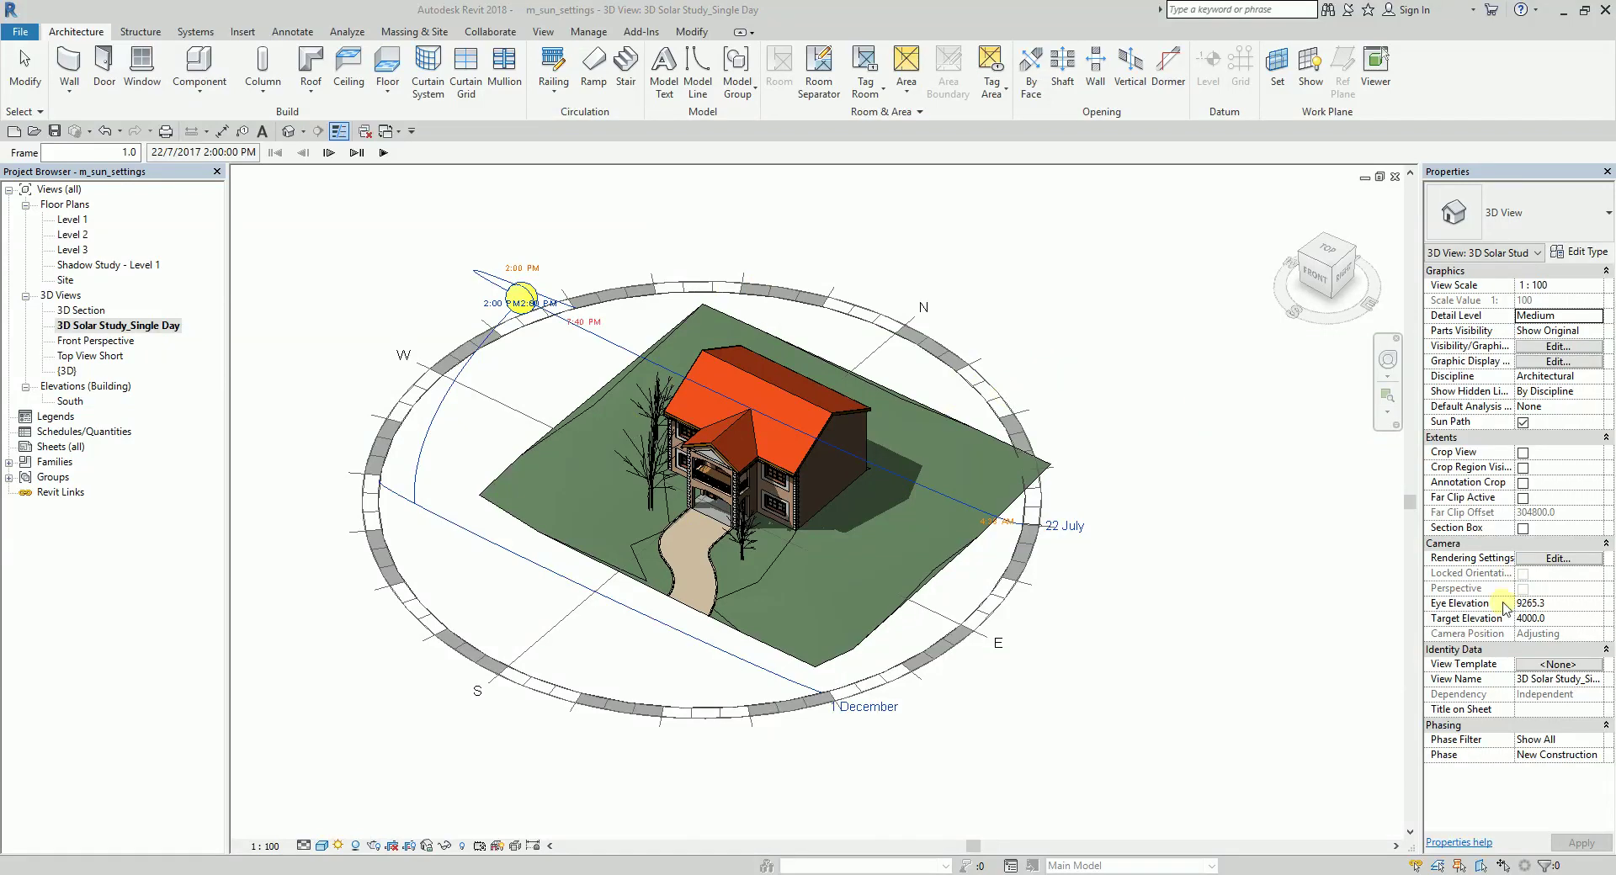
# - Create a new sheet using the Landscape Presentation titleblock
pyautogui.rightClick(61, 447)
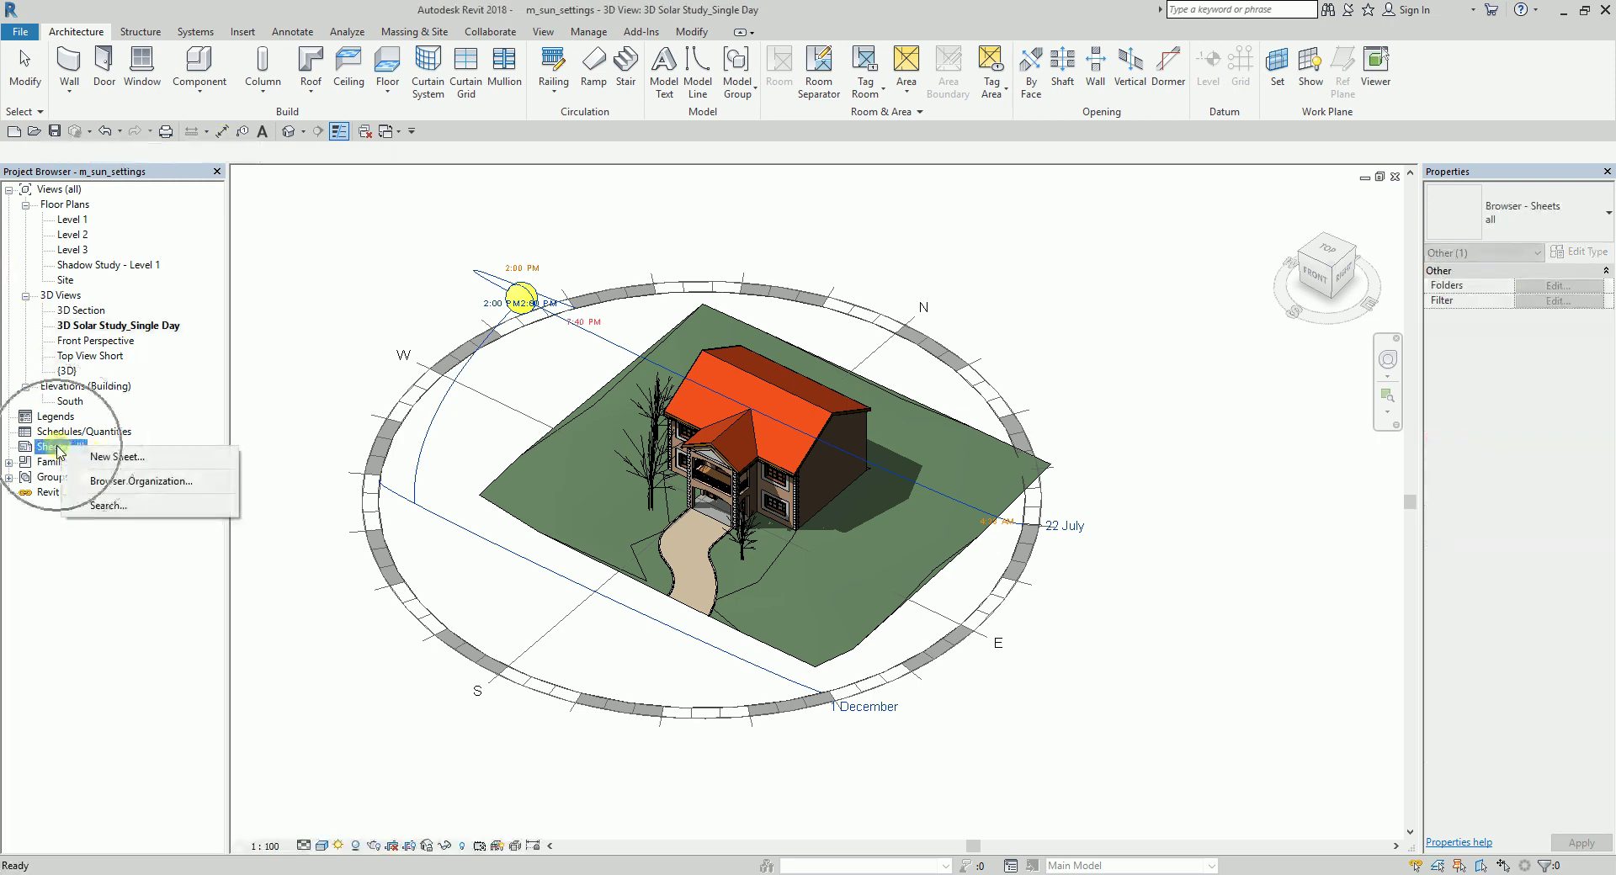
pyautogui.click(117, 458)
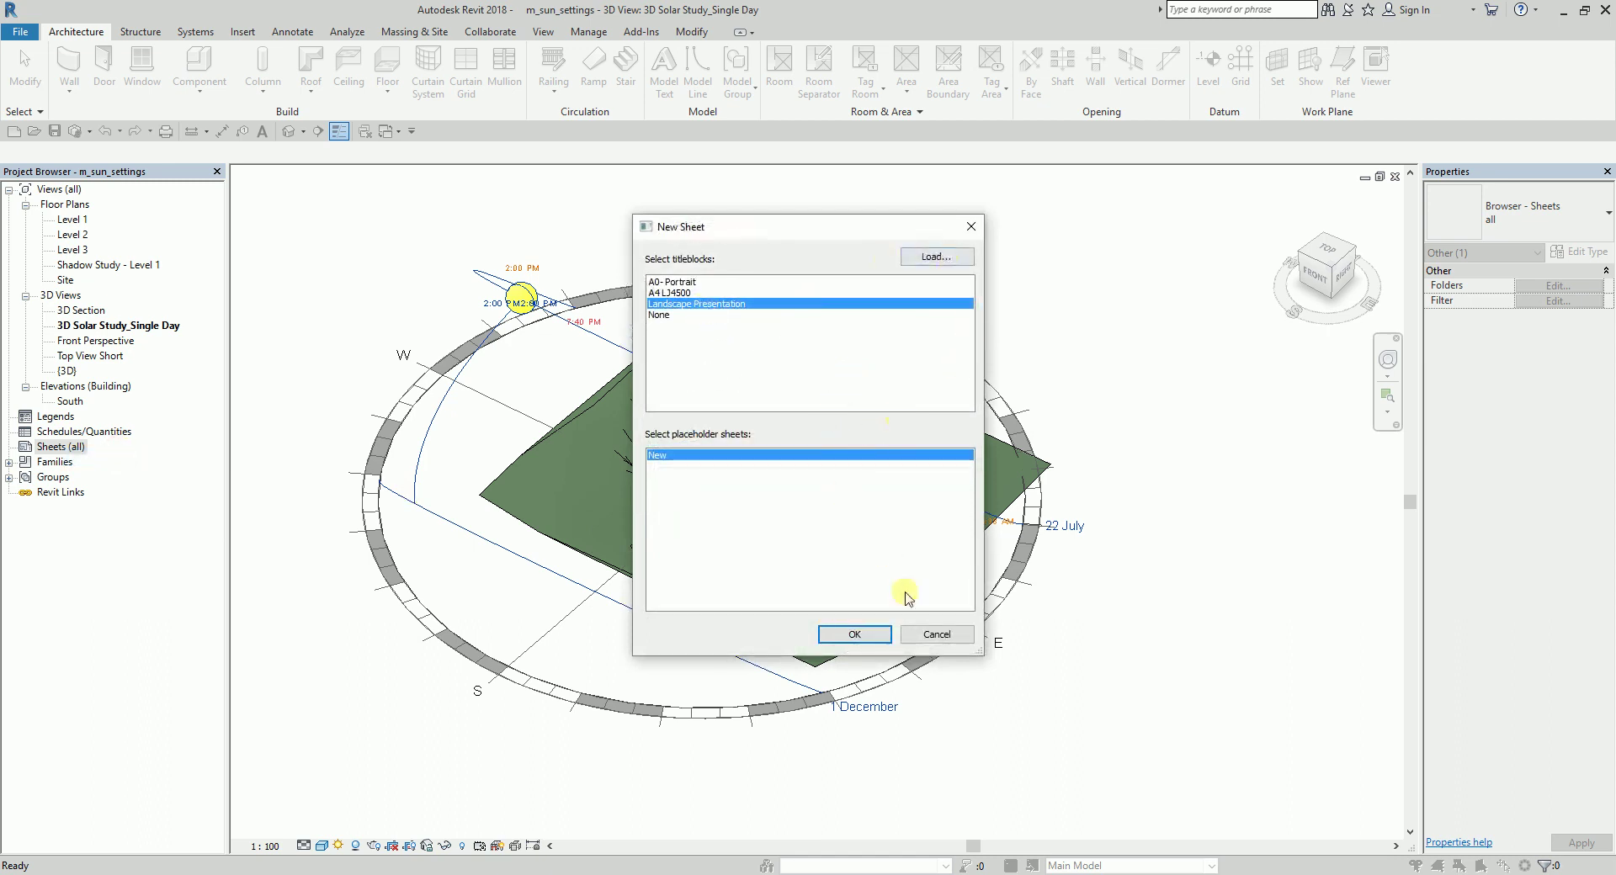
pyautogui.click(855, 634)
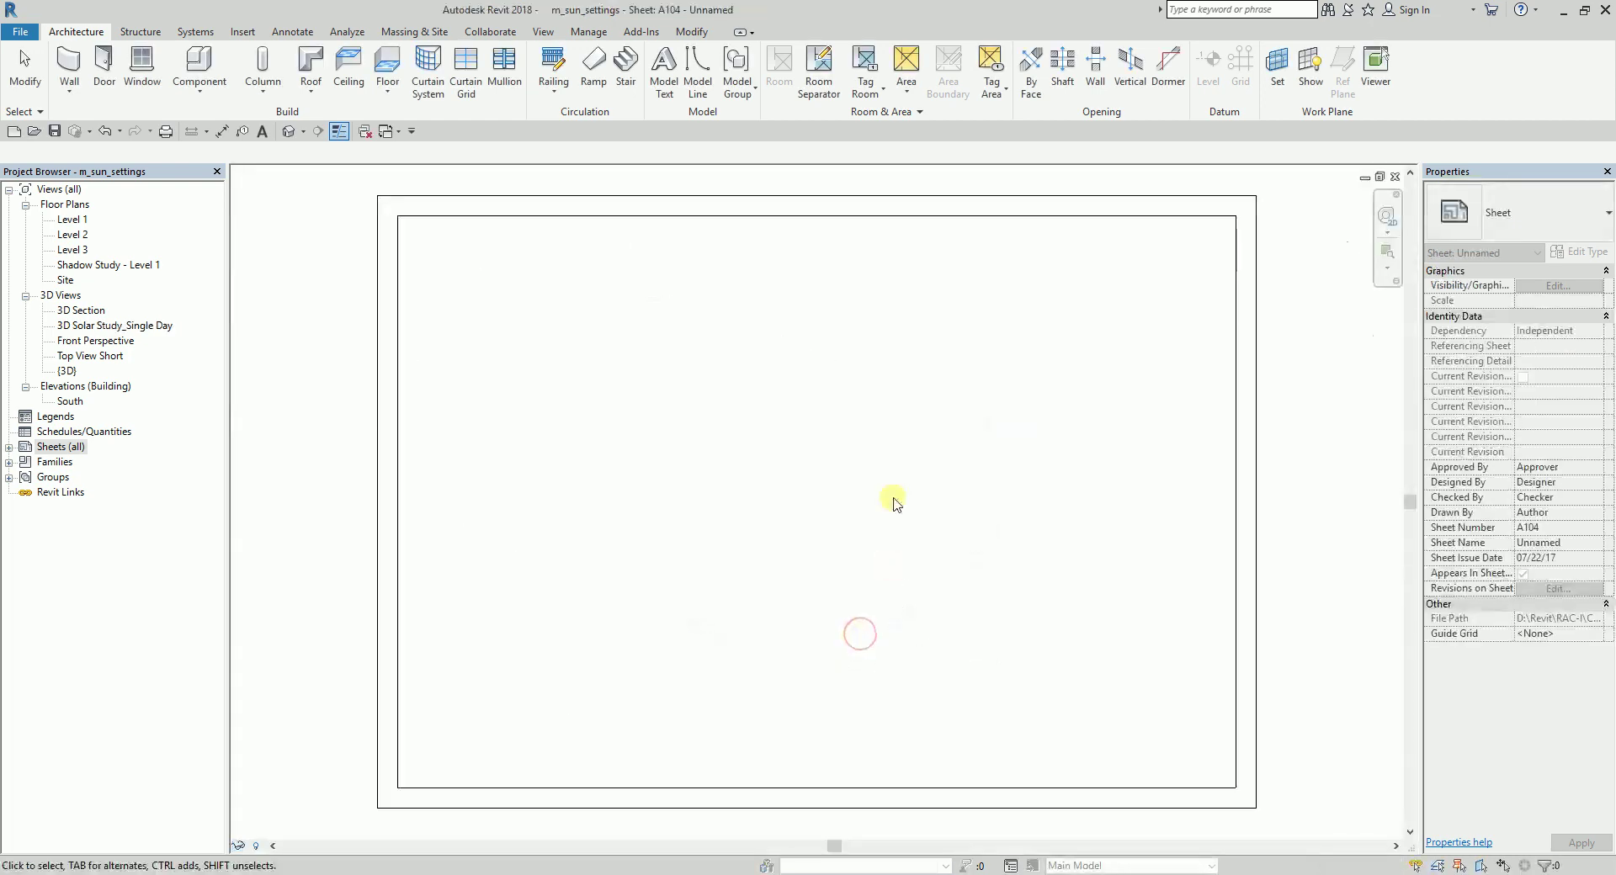
pyautogui.moveTo(1014, 502); pyautogui.dragTo(1027, 513, button='middle')
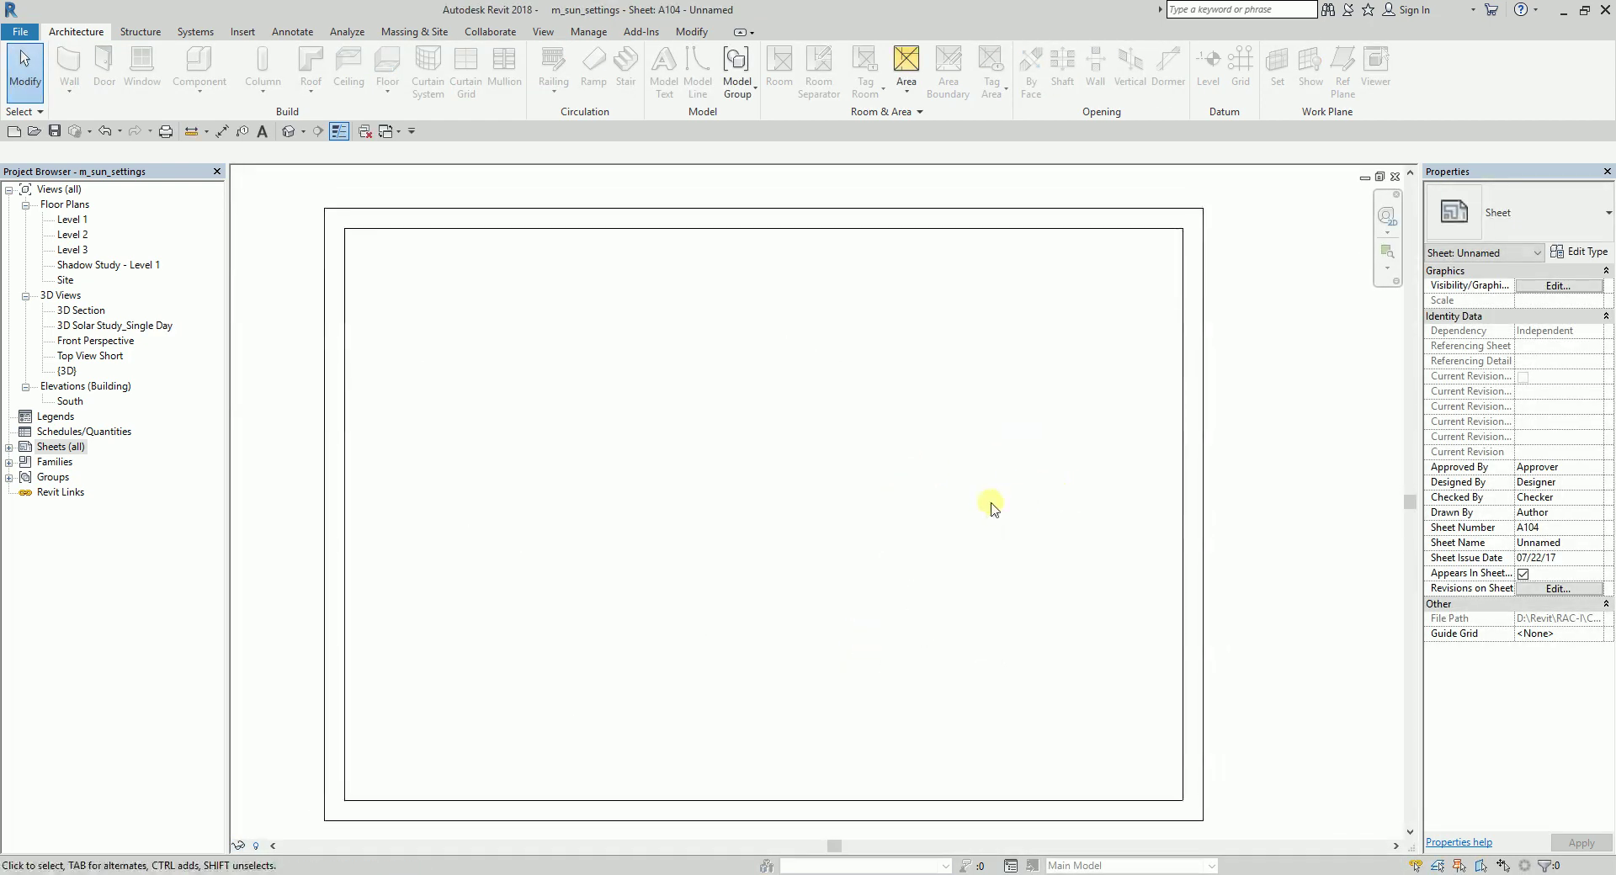
# - Place the Shadow Study - Level 1 plan in the sheet's upper left area and the South elevation near its centre
pyautogui.moveTo(105, 266); pyautogui.dragTo(606, 398)
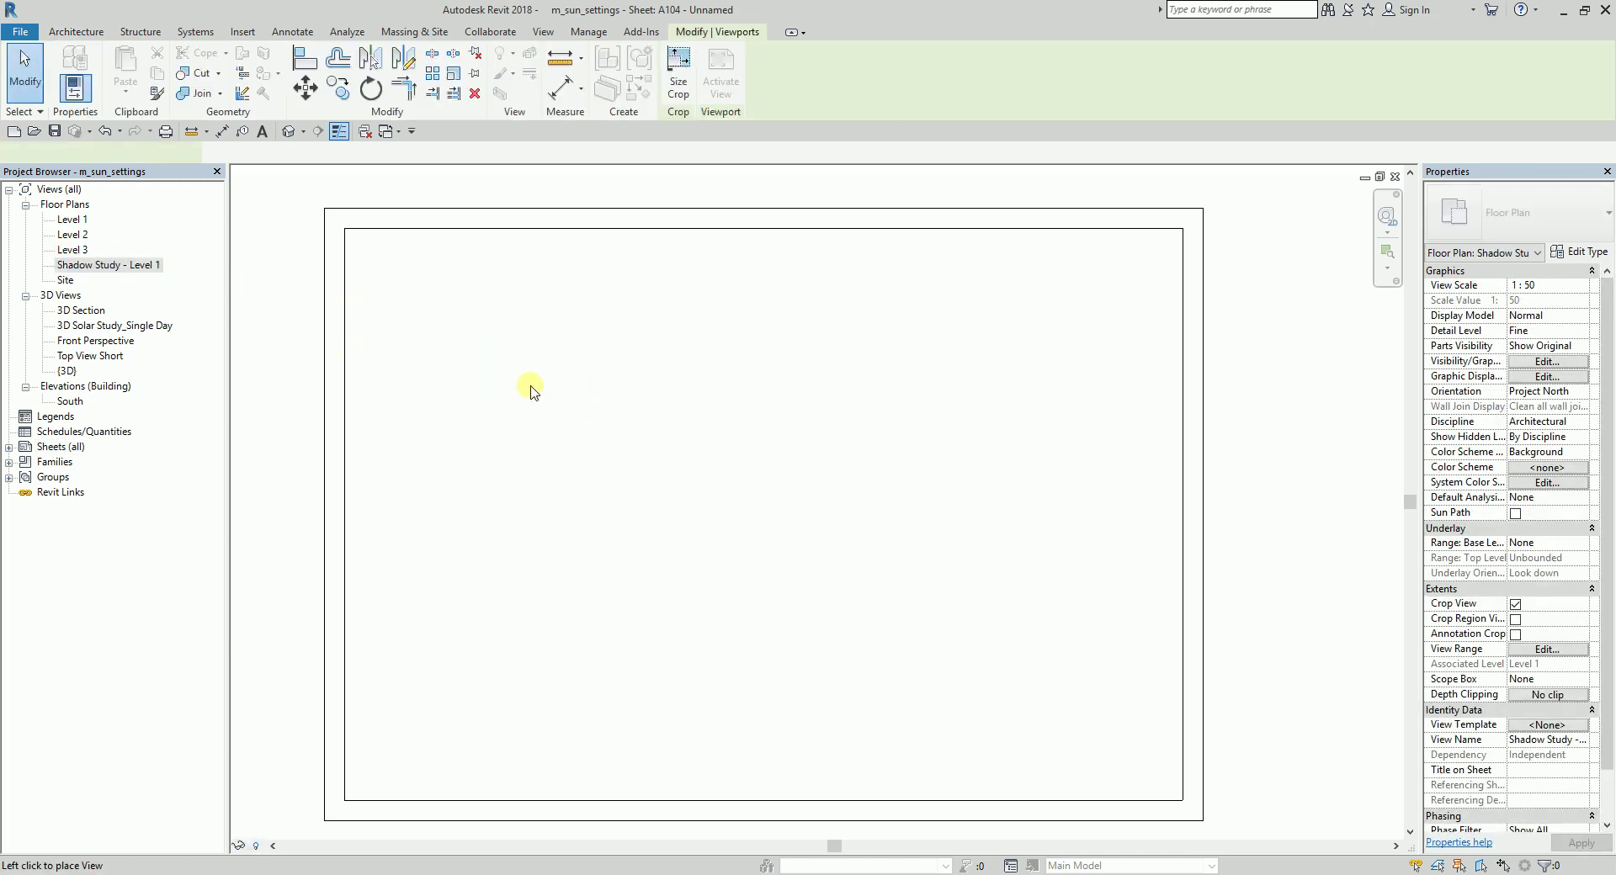
pyautogui.click(496, 362)
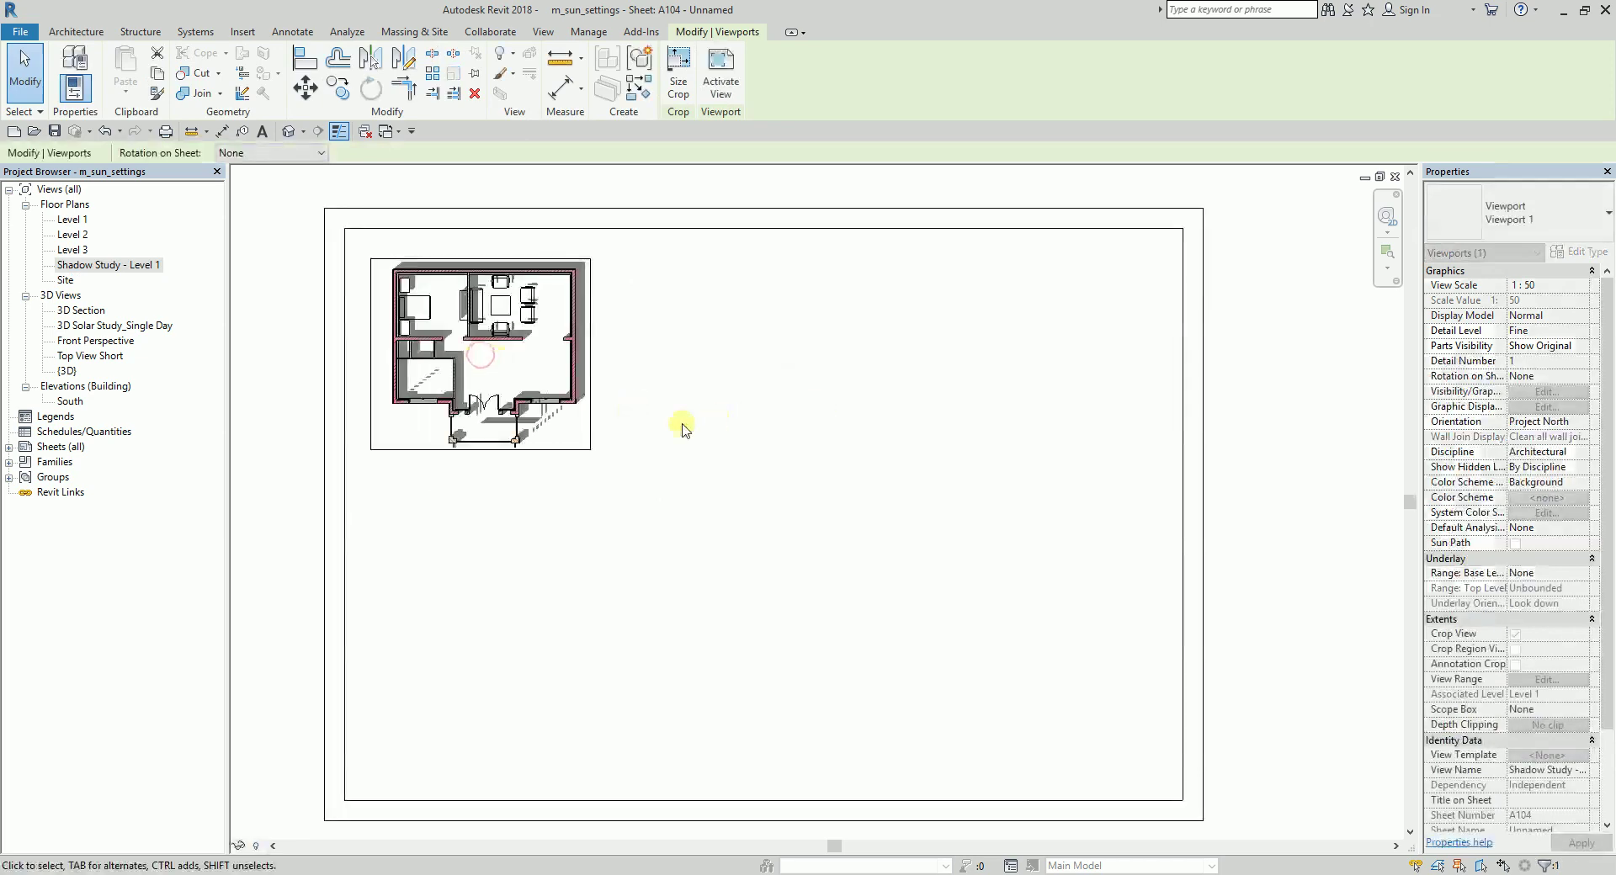
pyautogui.moveTo(73, 402); pyautogui.dragTo(661, 537)
pyautogui.click(736, 545)
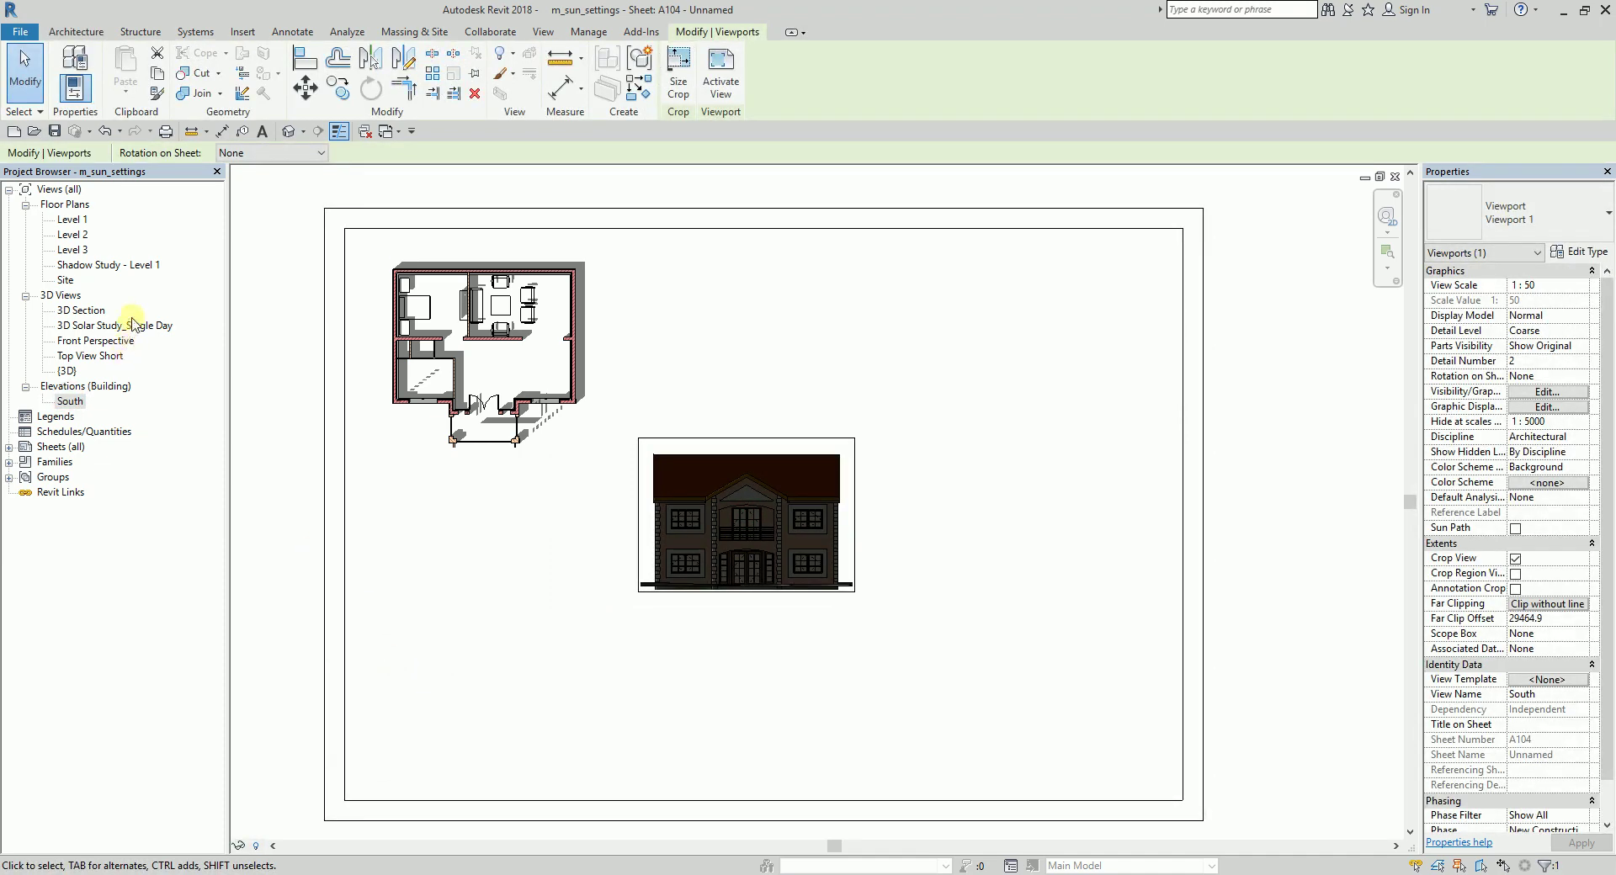
# - Open the South elevation and apply a Still solar study with the time's hour set to 2 PM
pyautogui.doubleClick(68, 402)
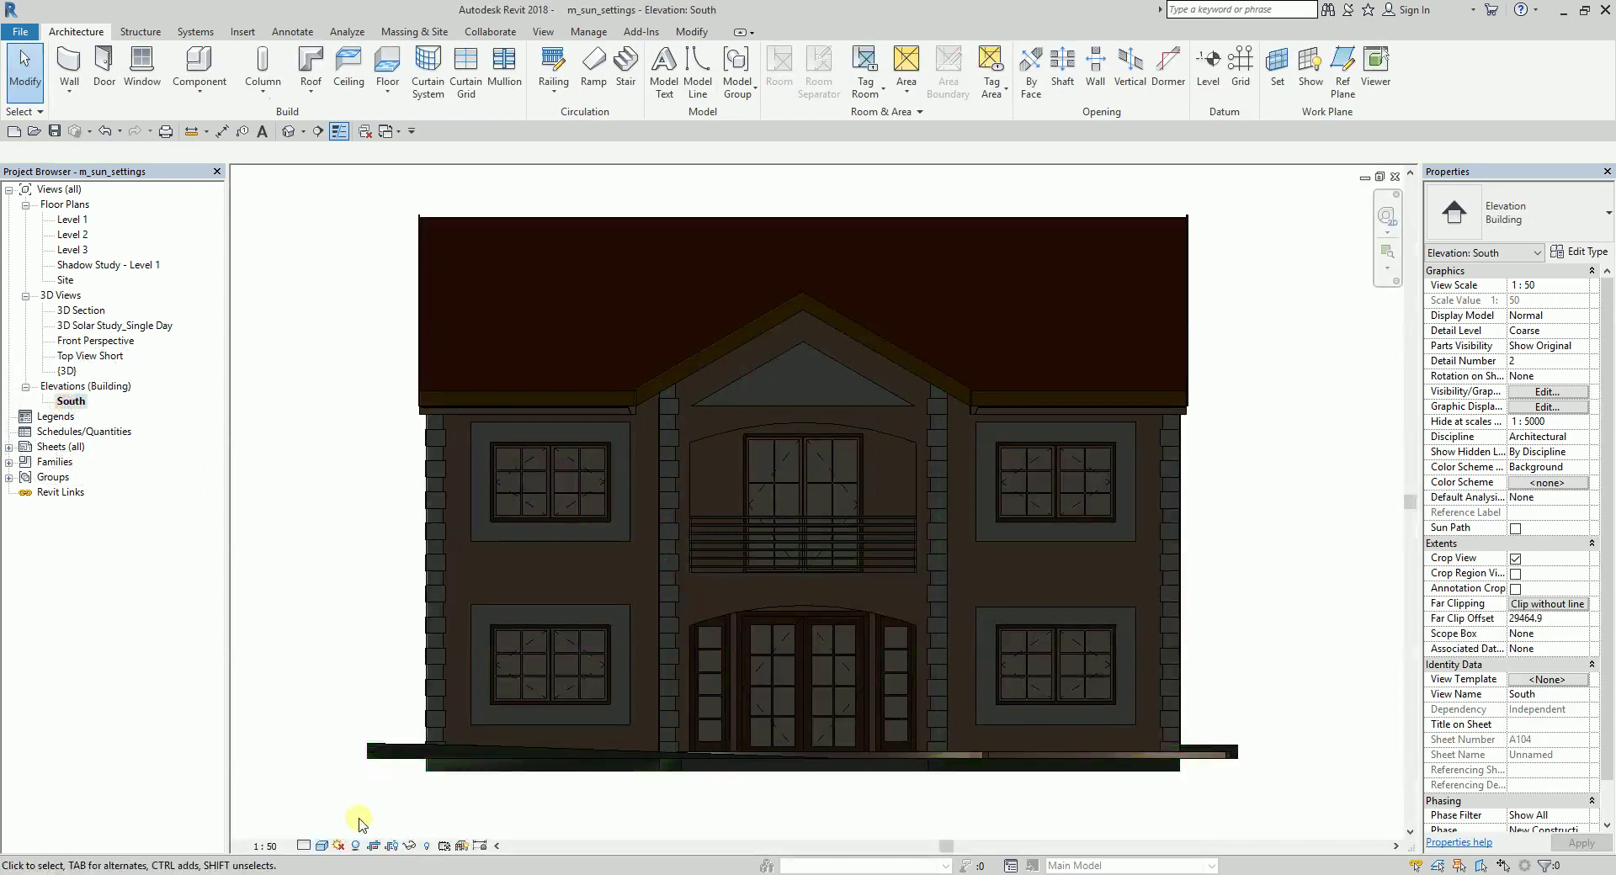
pyautogui.click(336, 846)
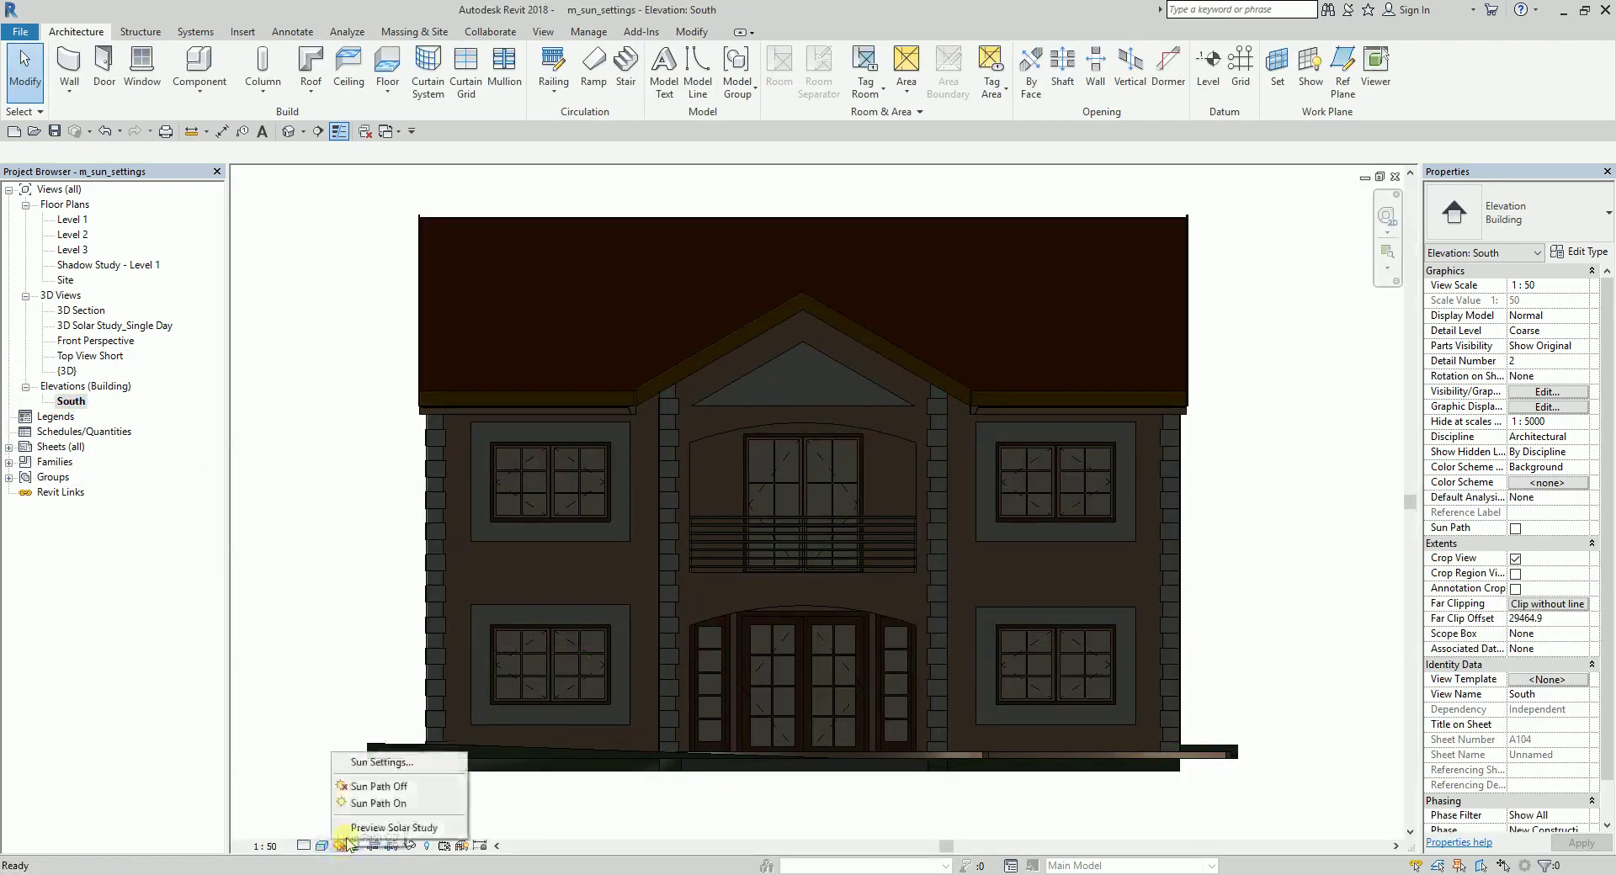
pyautogui.click(379, 767)
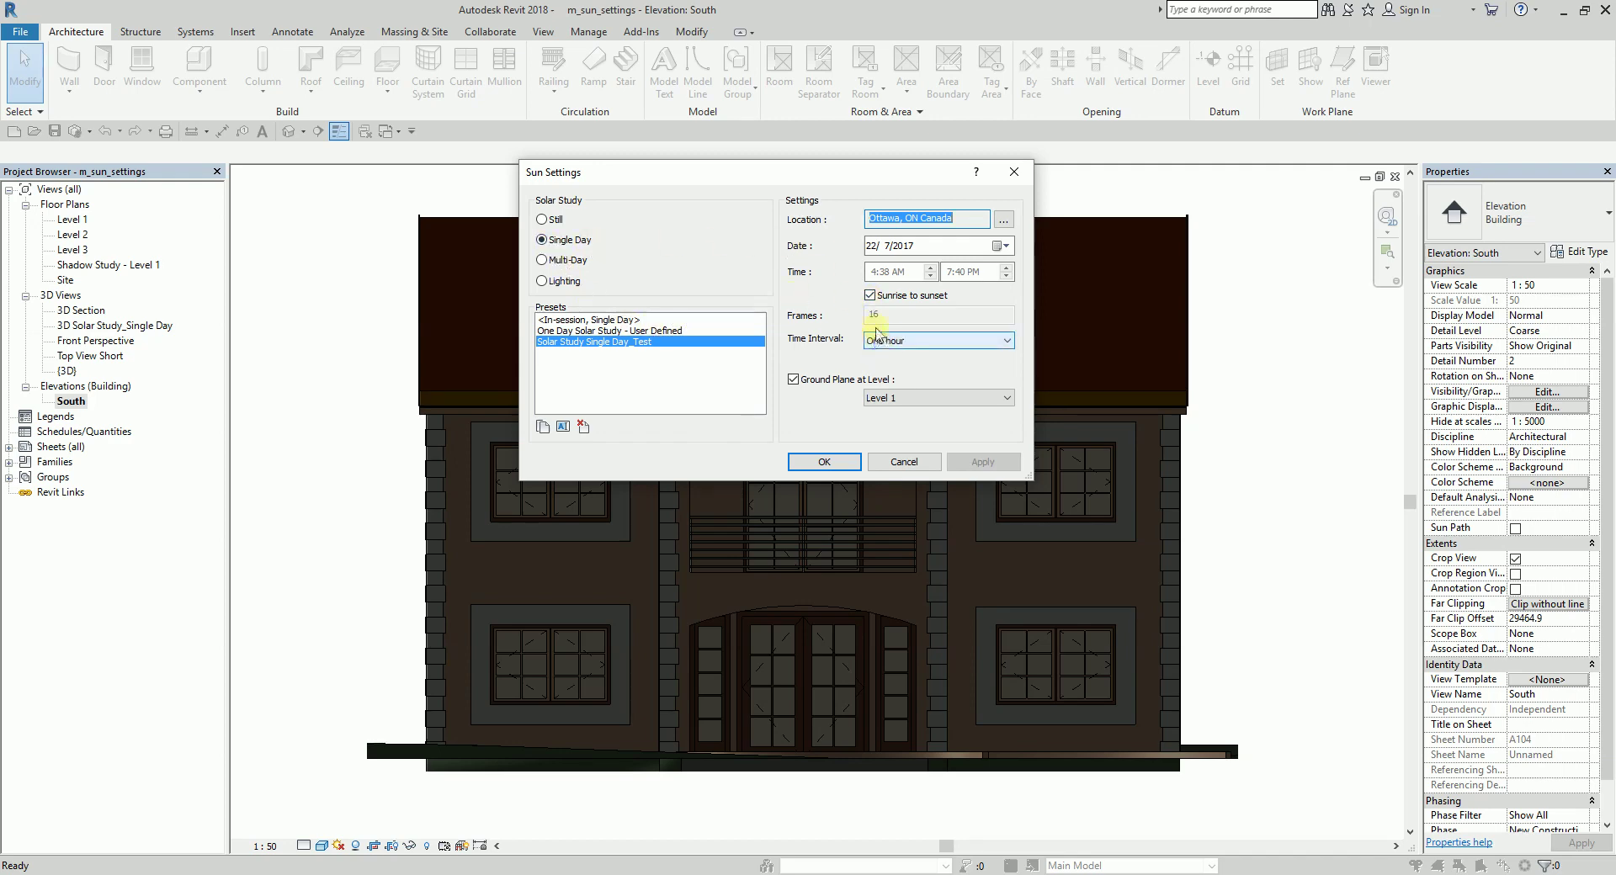
pyautogui.click(869, 295)
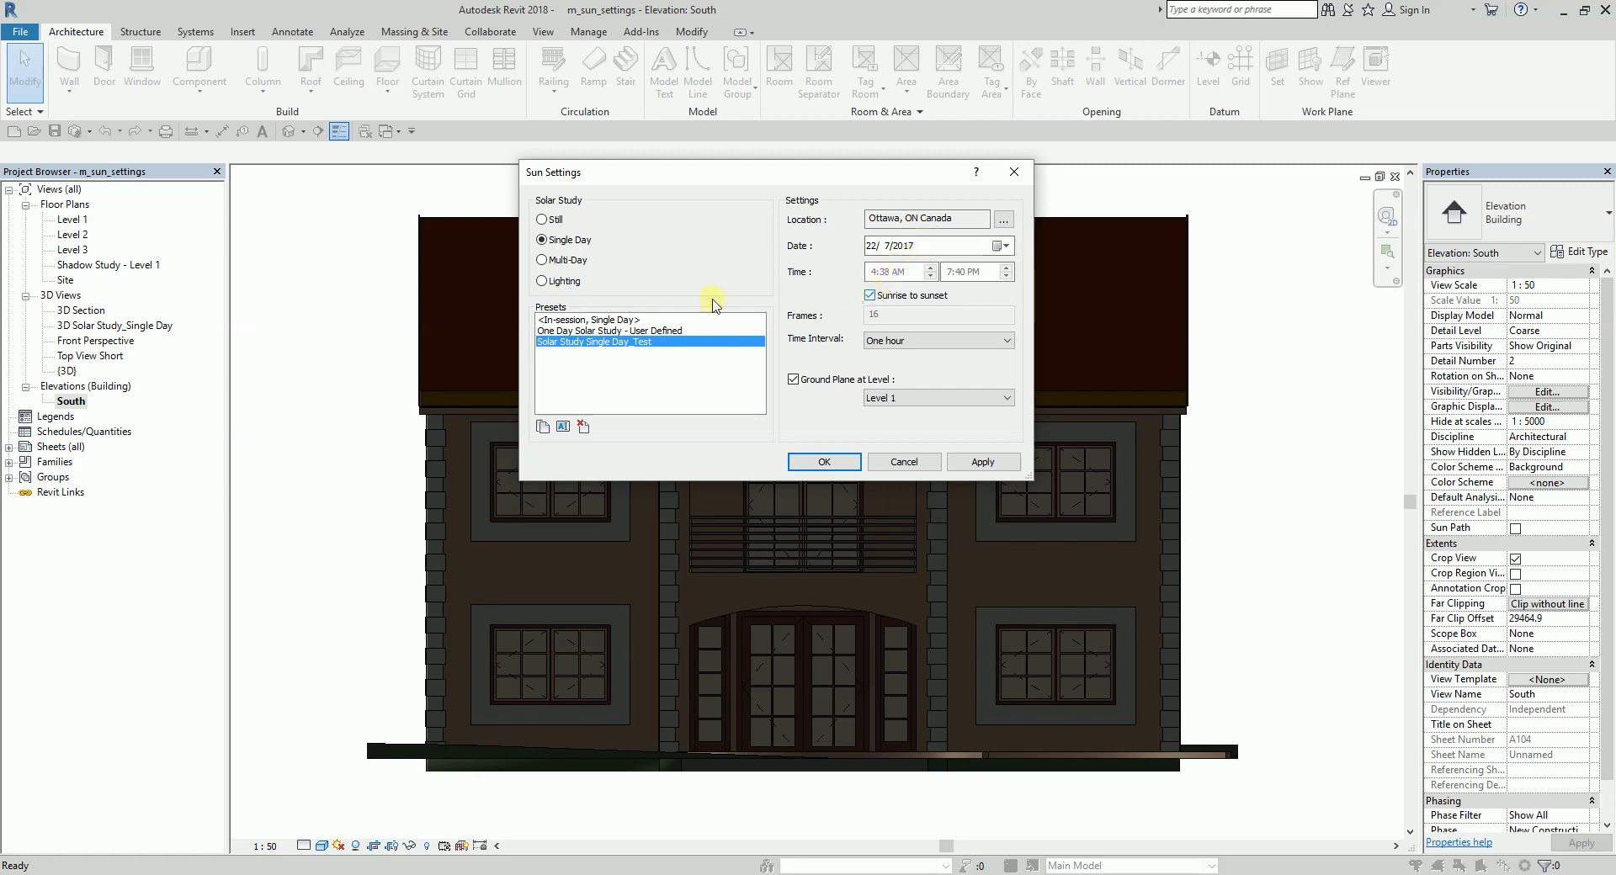
pyautogui.click(543, 220)
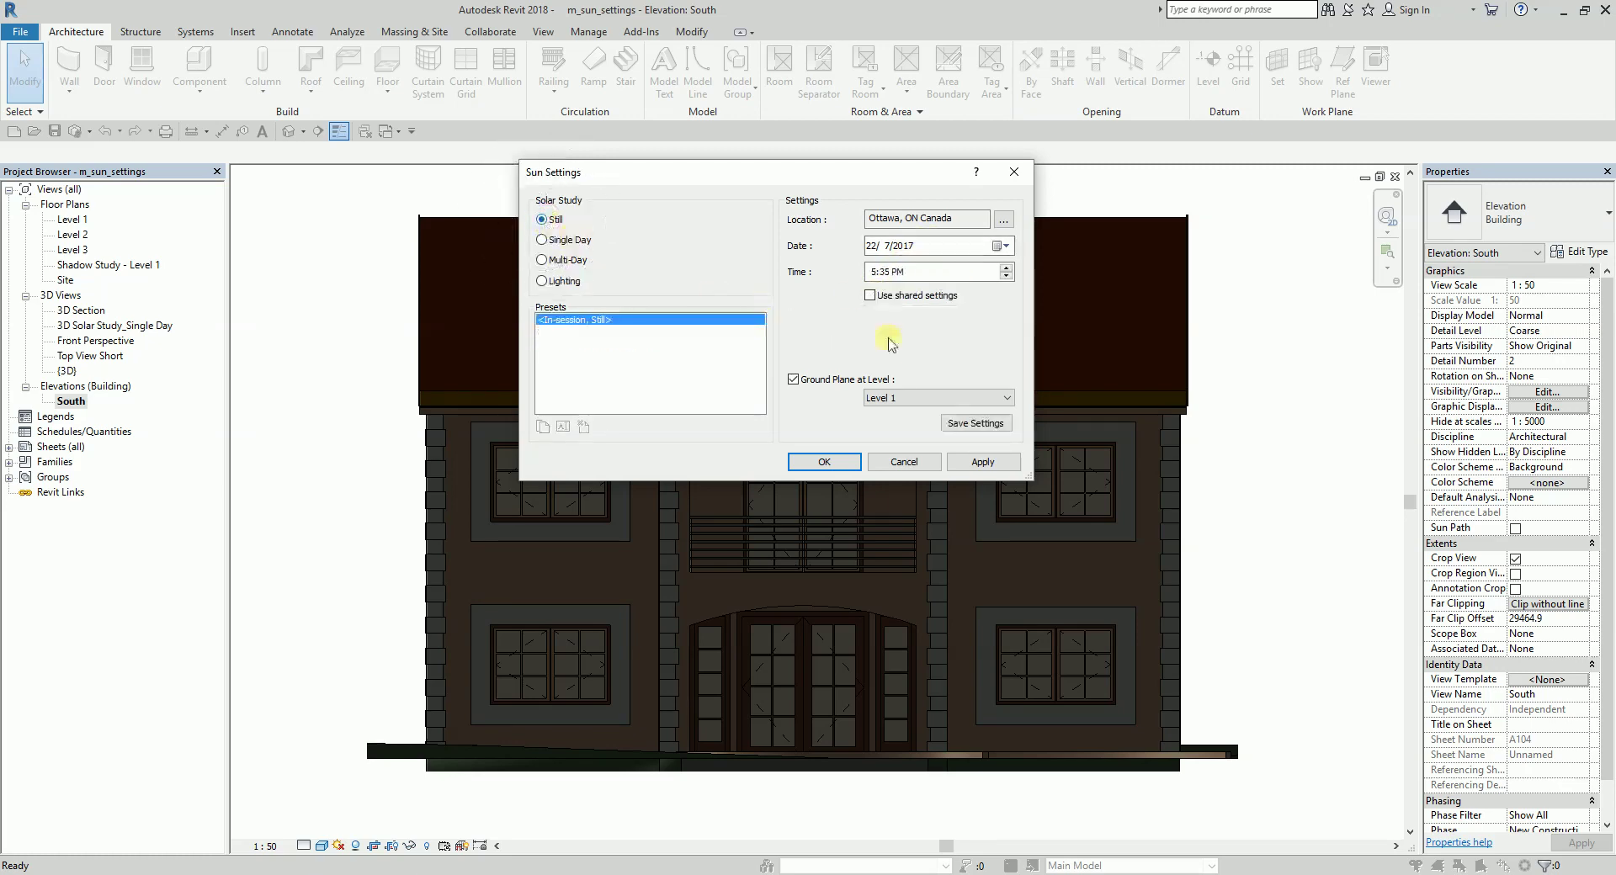
pyautogui.click(875, 272)
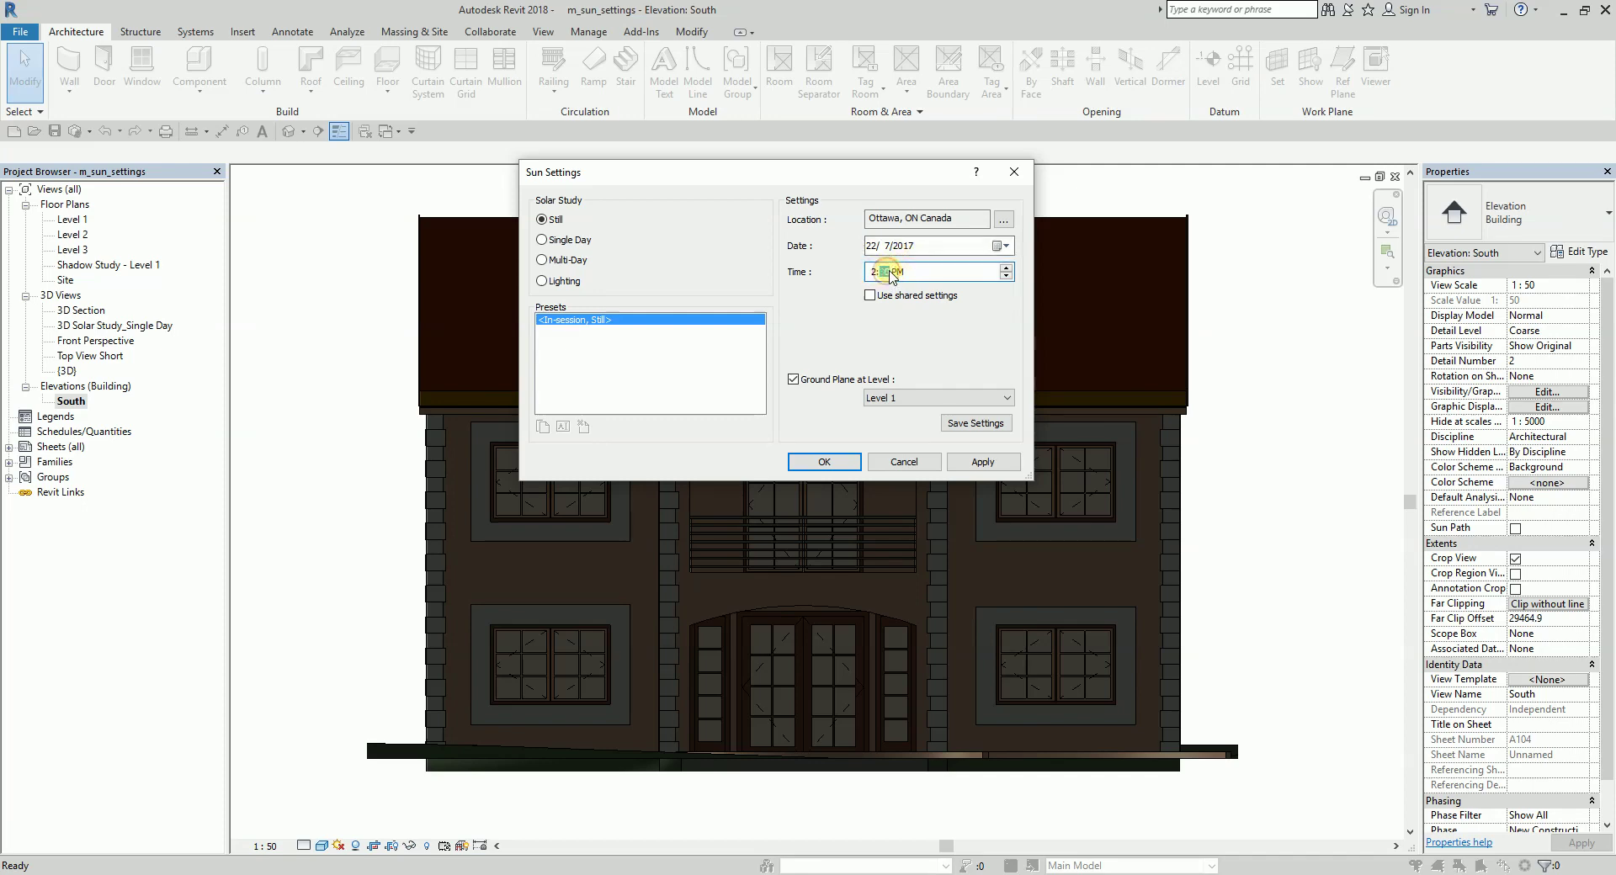
pyautogui.click(954, 465)
pyautogui.click(825, 462)
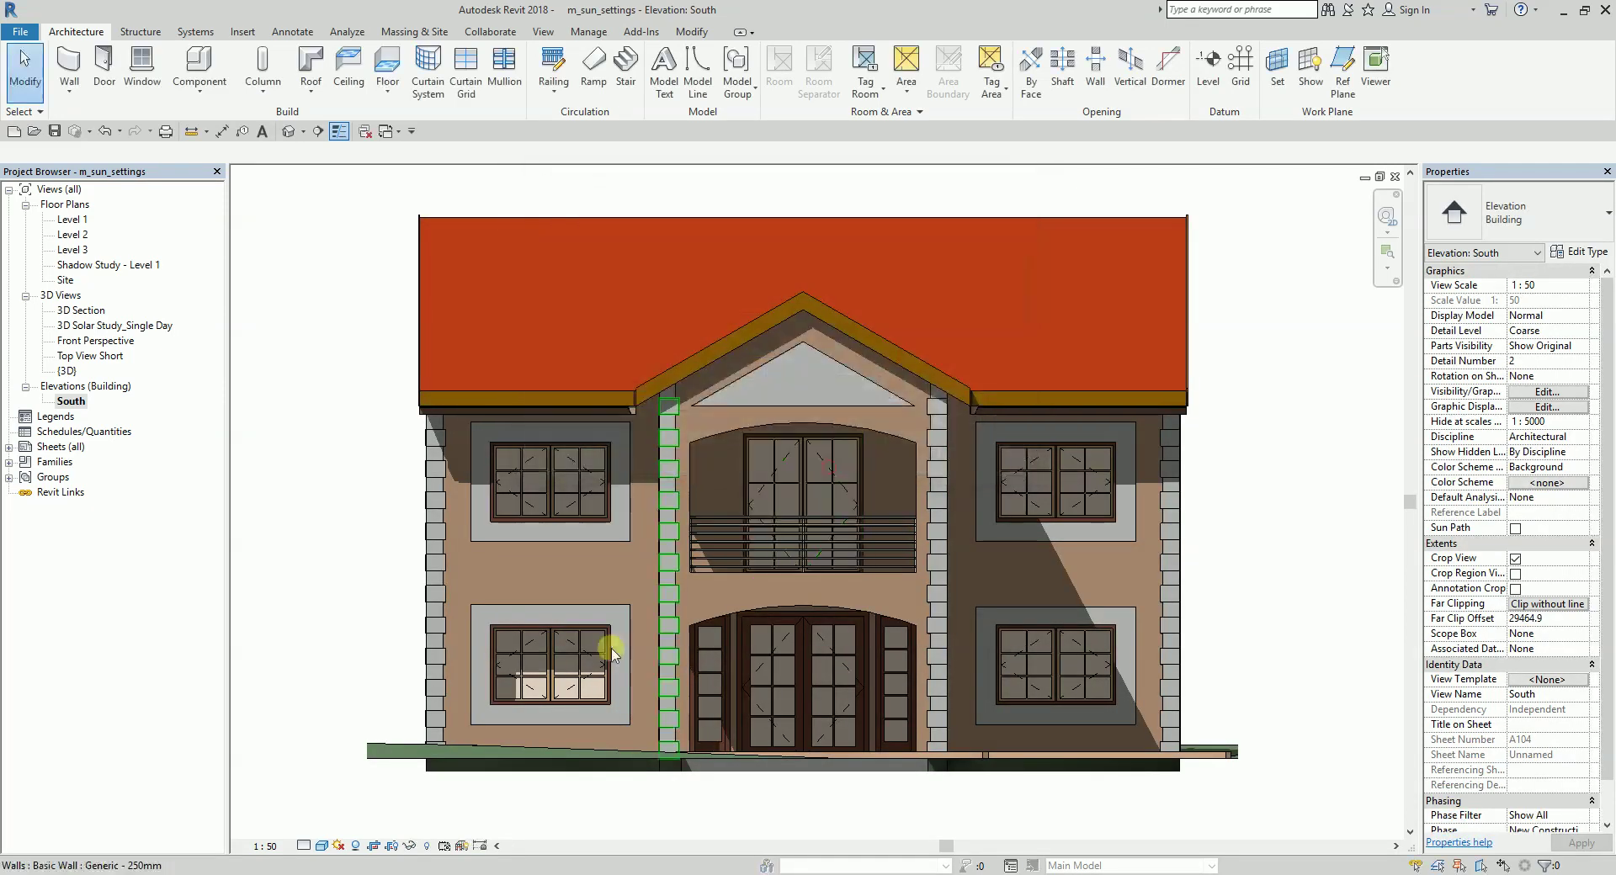
# - Reopen sheet A104 and place the {3D} view in its lower right area
pyautogui.doubleClick(61, 449)
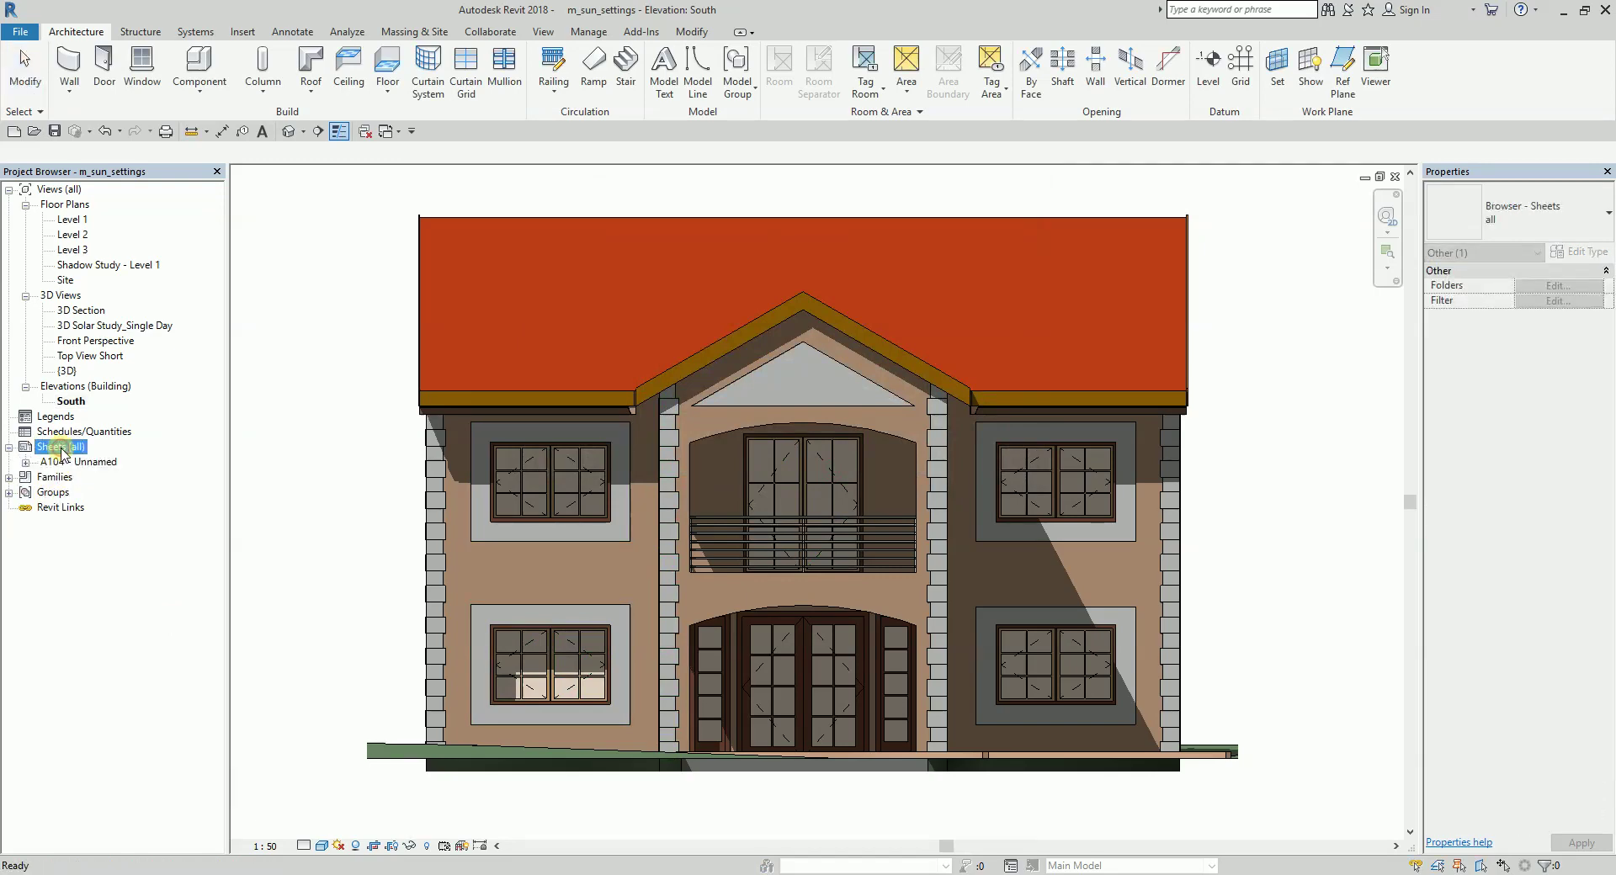
pyautogui.doubleClick(58, 462)
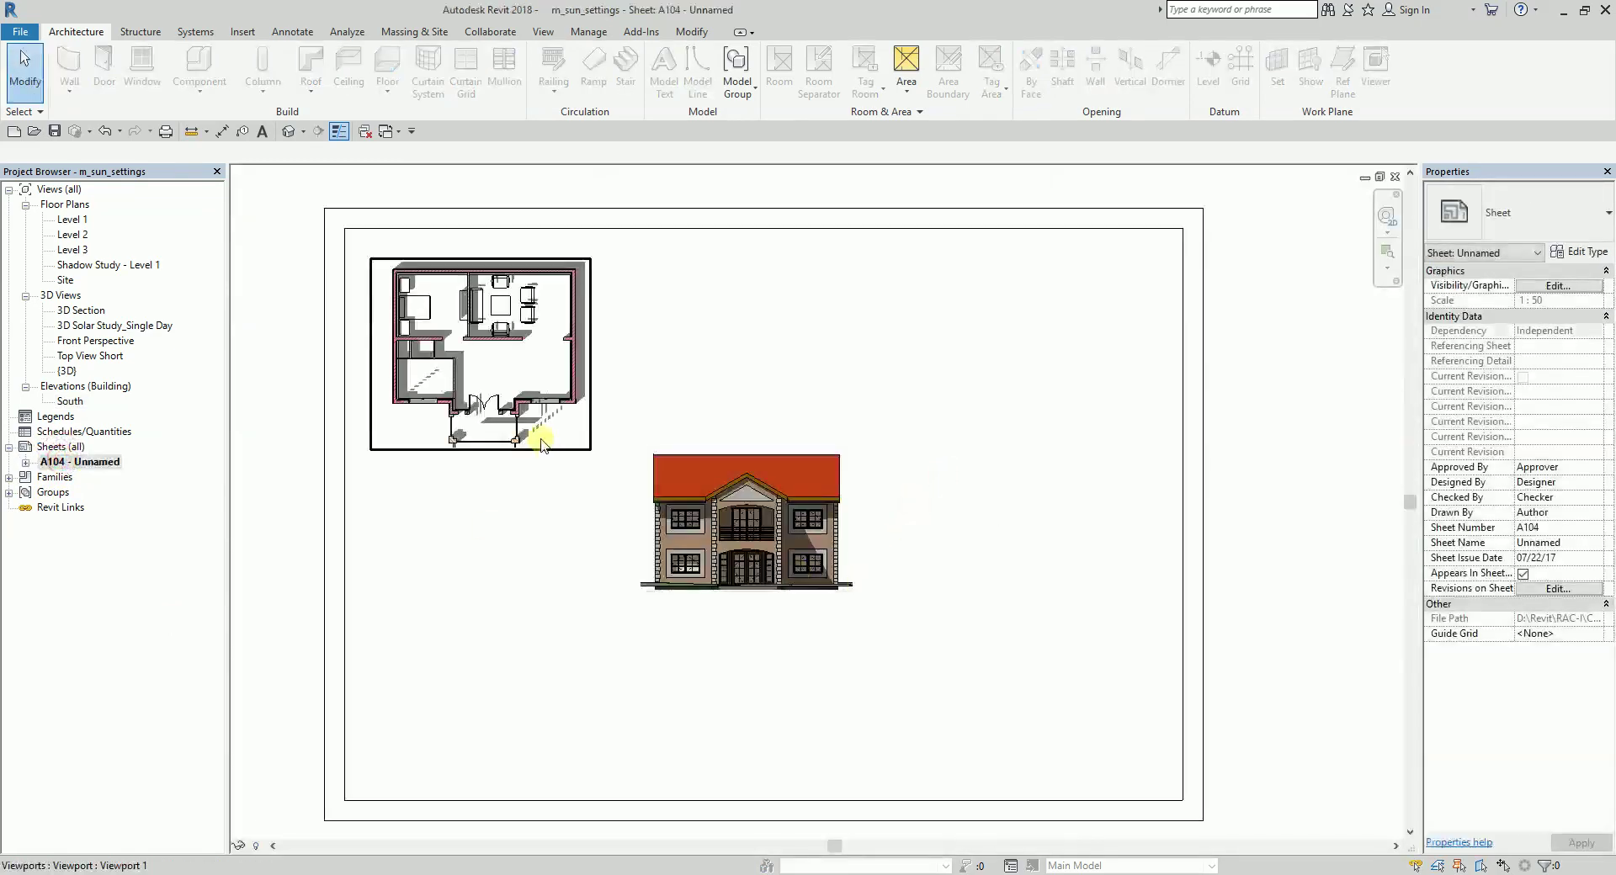
pyautogui.moveTo(66, 370); pyautogui.dragTo(1010, 615)
pyautogui.click(997, 667)
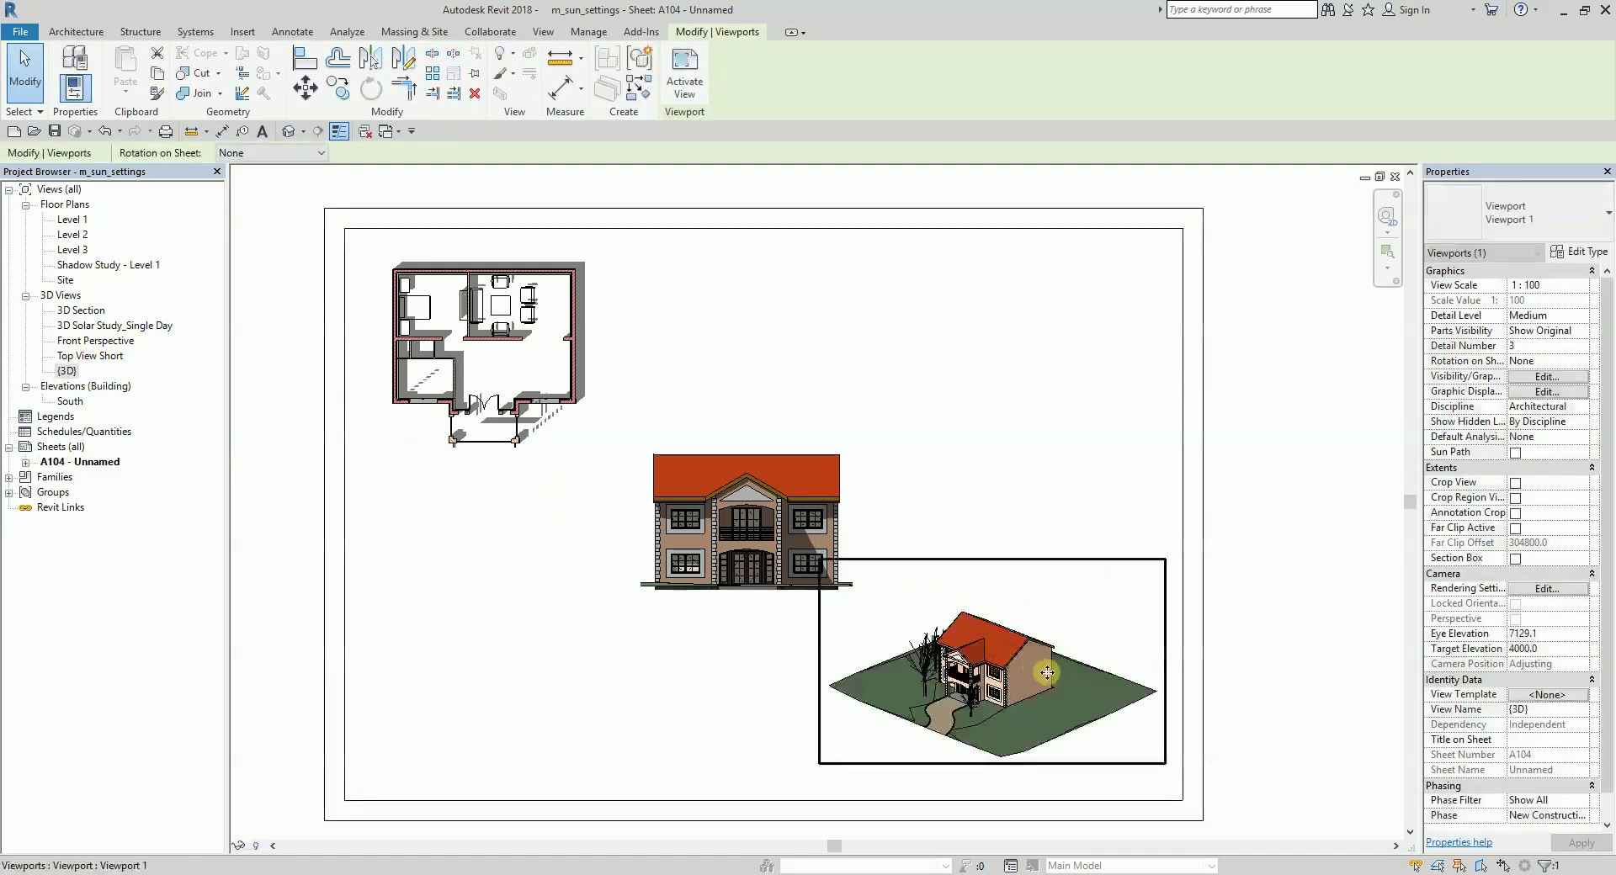
pyautogui.click(1307, 413)
pyautogui.moveTo(1235, 528); pyautogui.dragTo(1226, 494, button='middle')
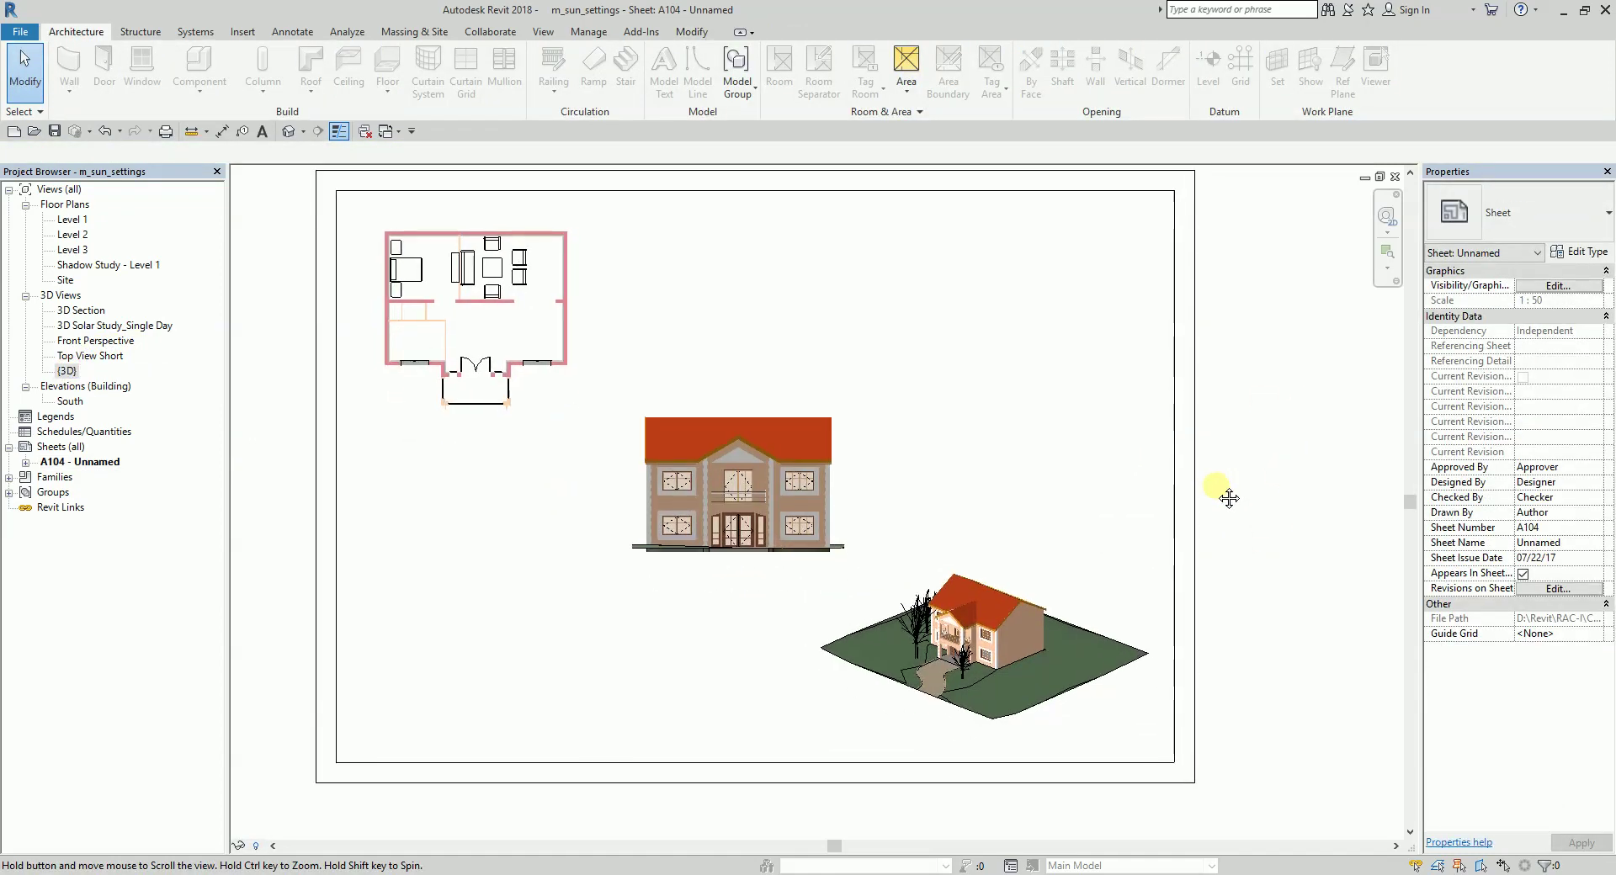
# - Place the 3D Solar Study_Single Day view on the sheet above the {3D} viewport
pyautogui.click(113, 325)
pyautogui.moveTo(974, 319); pyautogui.dragTo(977, 318)
pyautogui.click(980, 397)
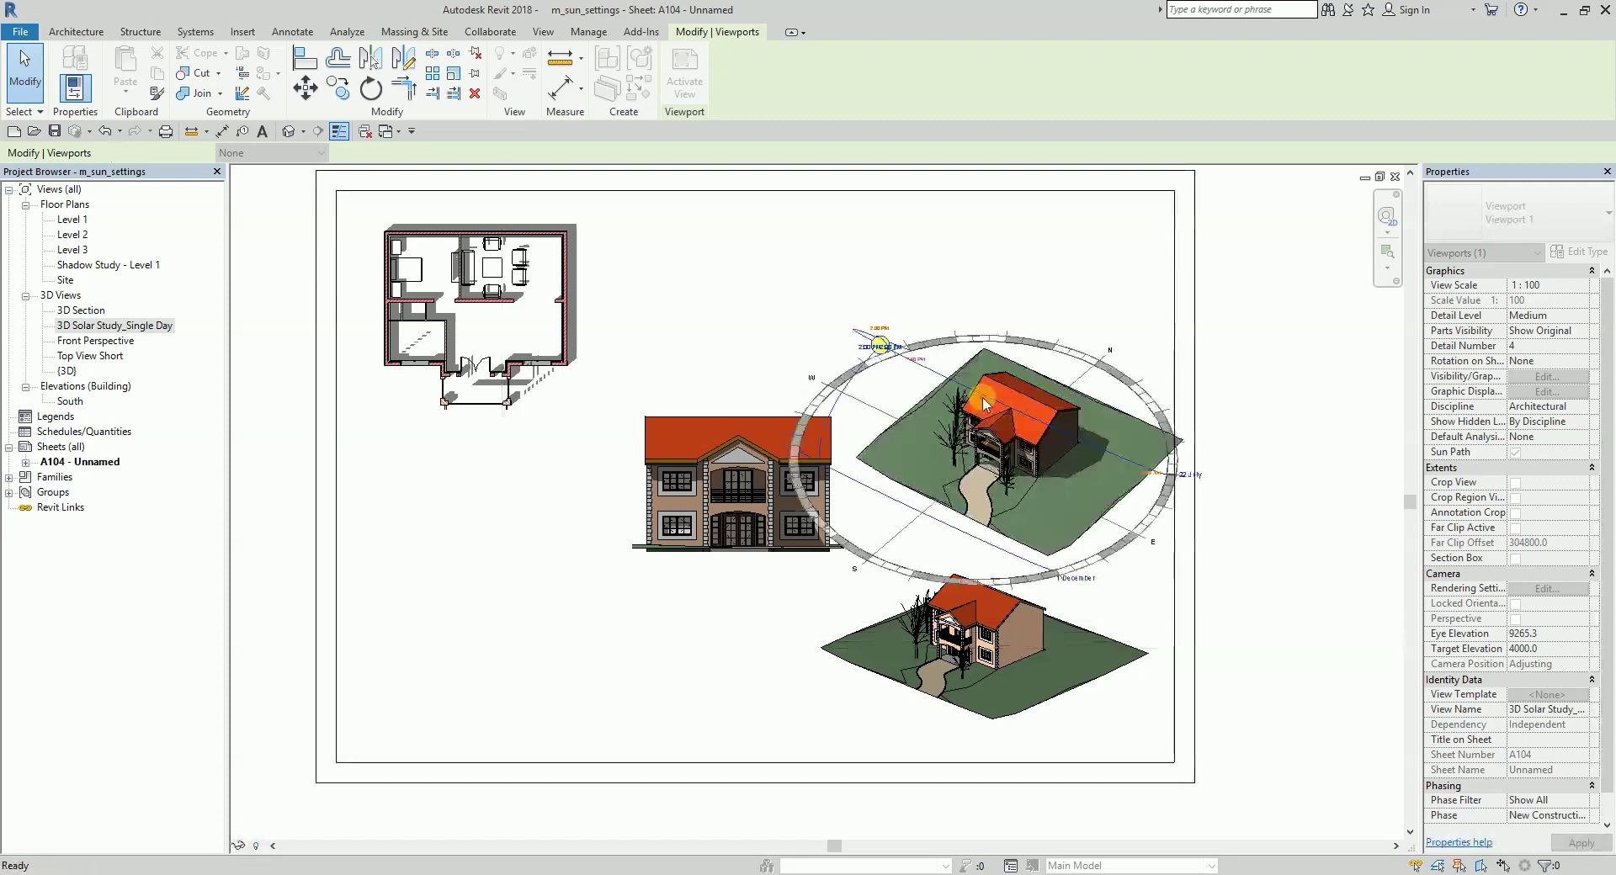
pyautogui.scroll(-3, 1086, 489)
pyautogui.click(1043, 660)
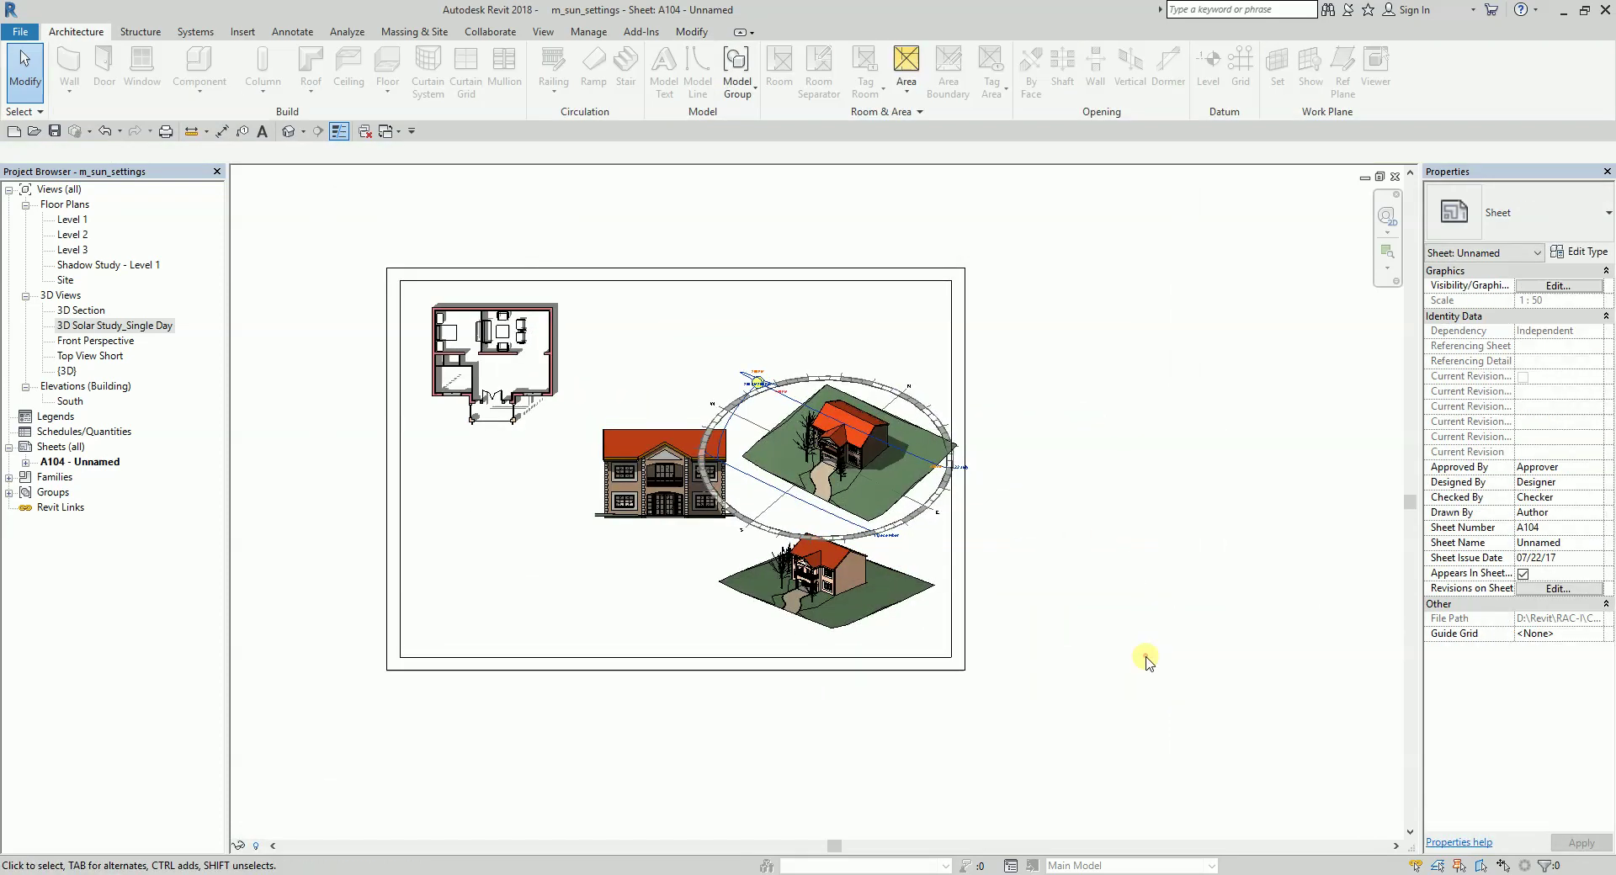
# - Move the solar study viewport off the sheet to its right and delete the {3D} viewport
pyautogui.click(621, 473)
pyautogui.moveTo(797, 458); pyautogui.dragTo(1078, 441)
pyautogui.click(806, 581)
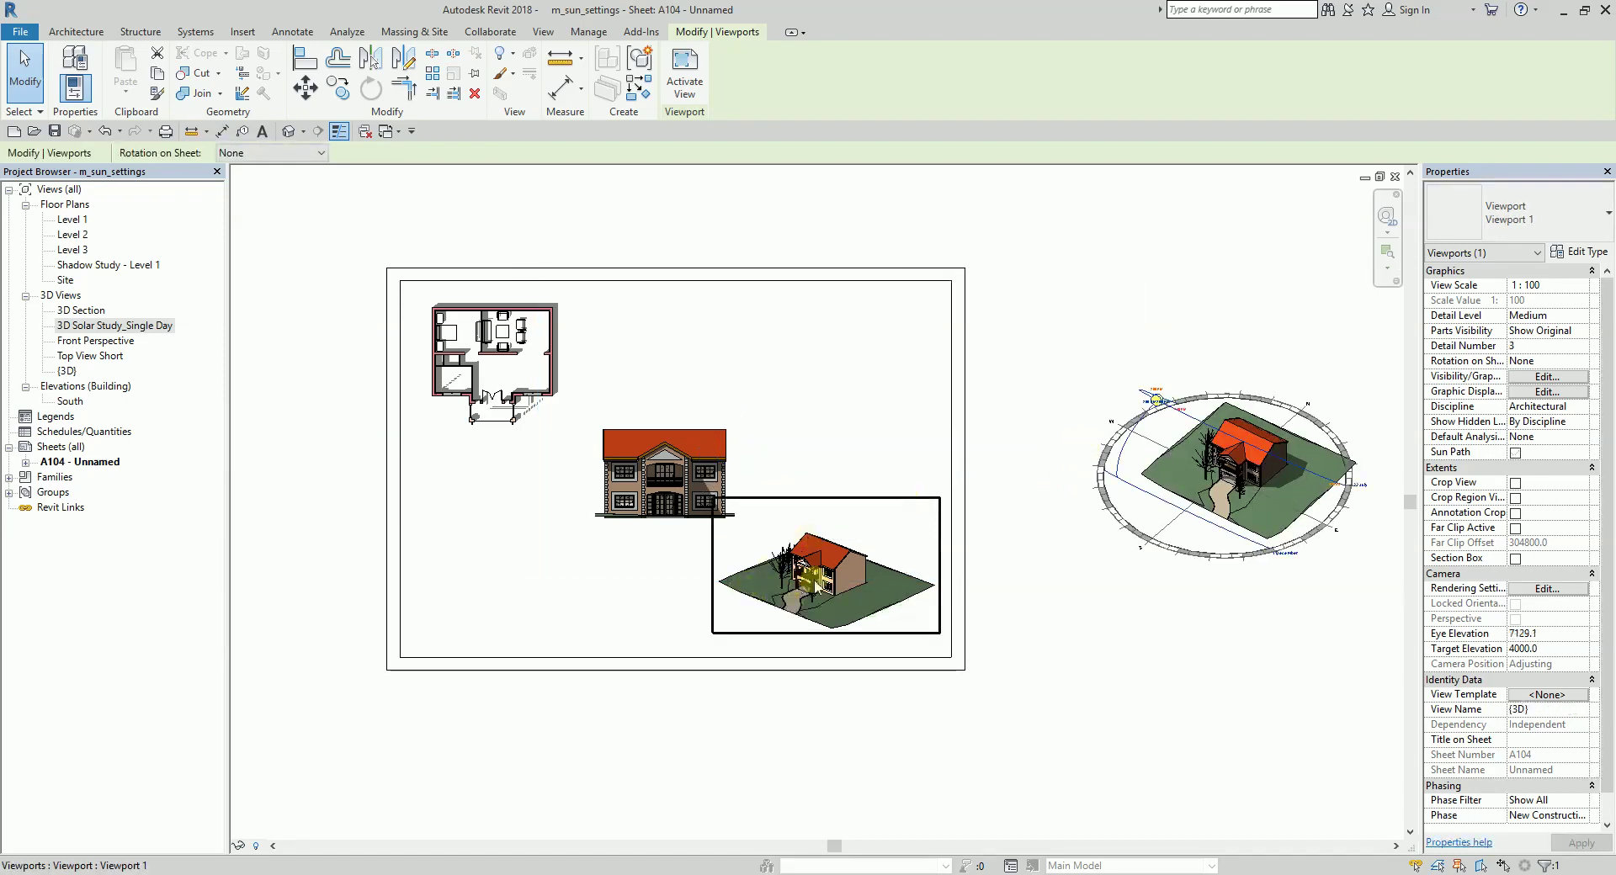
pyautogui.press('Delete')
# - Arrange the sheet with the South elevation below the floor plan and the 3D solar study in the right half
pyautogui.moveTo(661, 475); pyautogui.dragTo(503, 543)
pyautogui.moveTo(1214, 479); pyautogui.dragTo(765, 467)
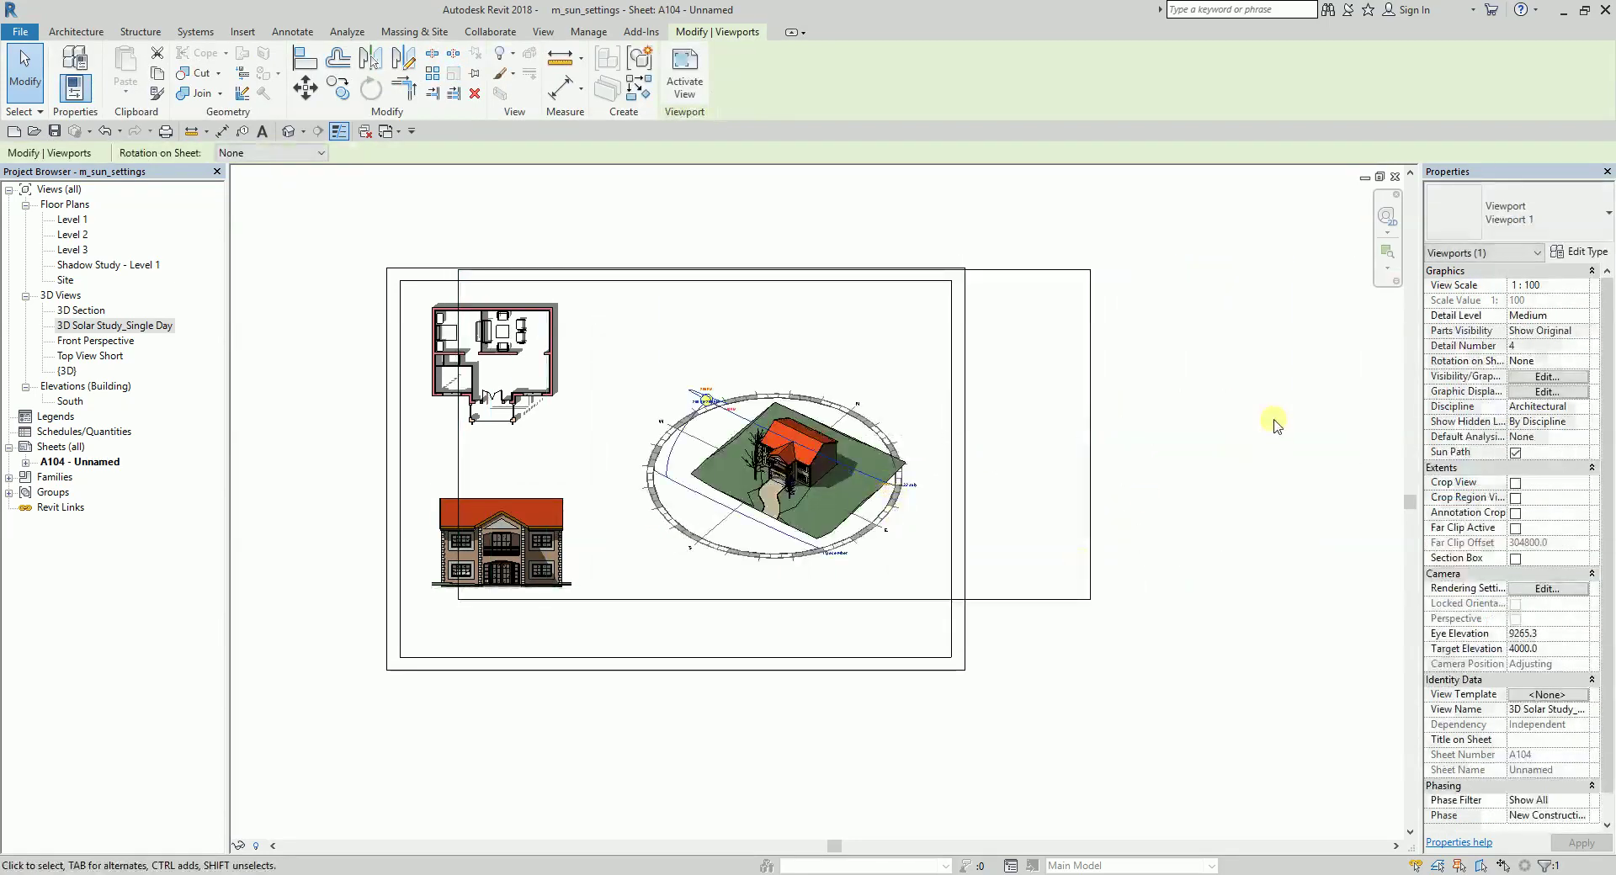
pyautogui.click(1273, 419)
pyautogui.moveTo(1126, 611); pyautogui.dragTo(1190, 590, button='middle')
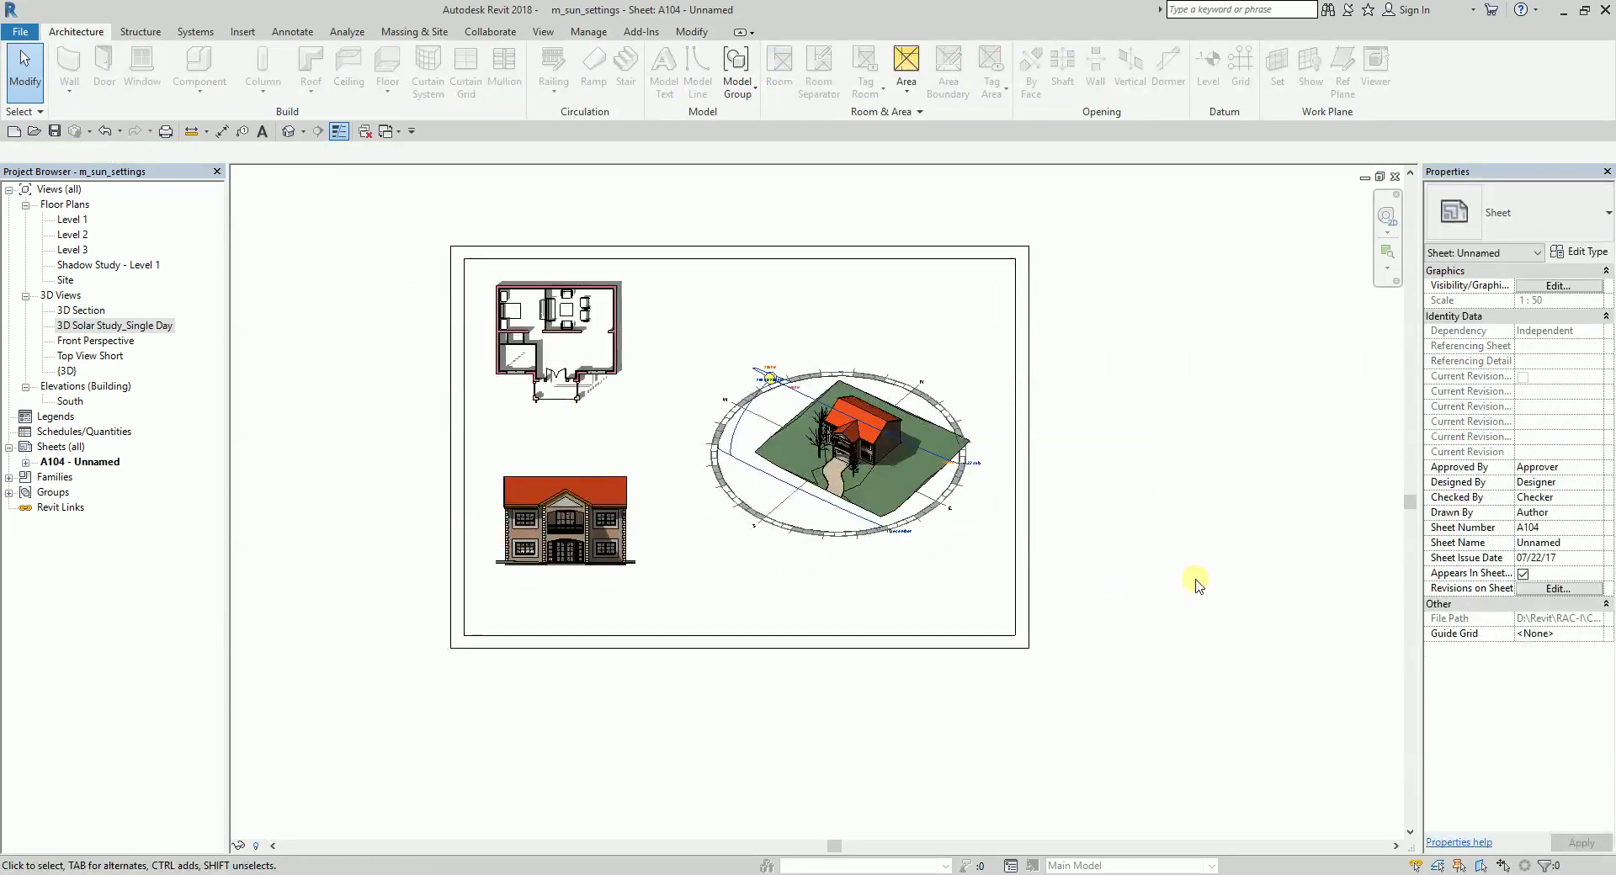
pyautogui.scroll(2, 1190, 522)
pyautogui.moveTo(1229, 508); pyautogui.dragTo(1402, 531, button='middle')
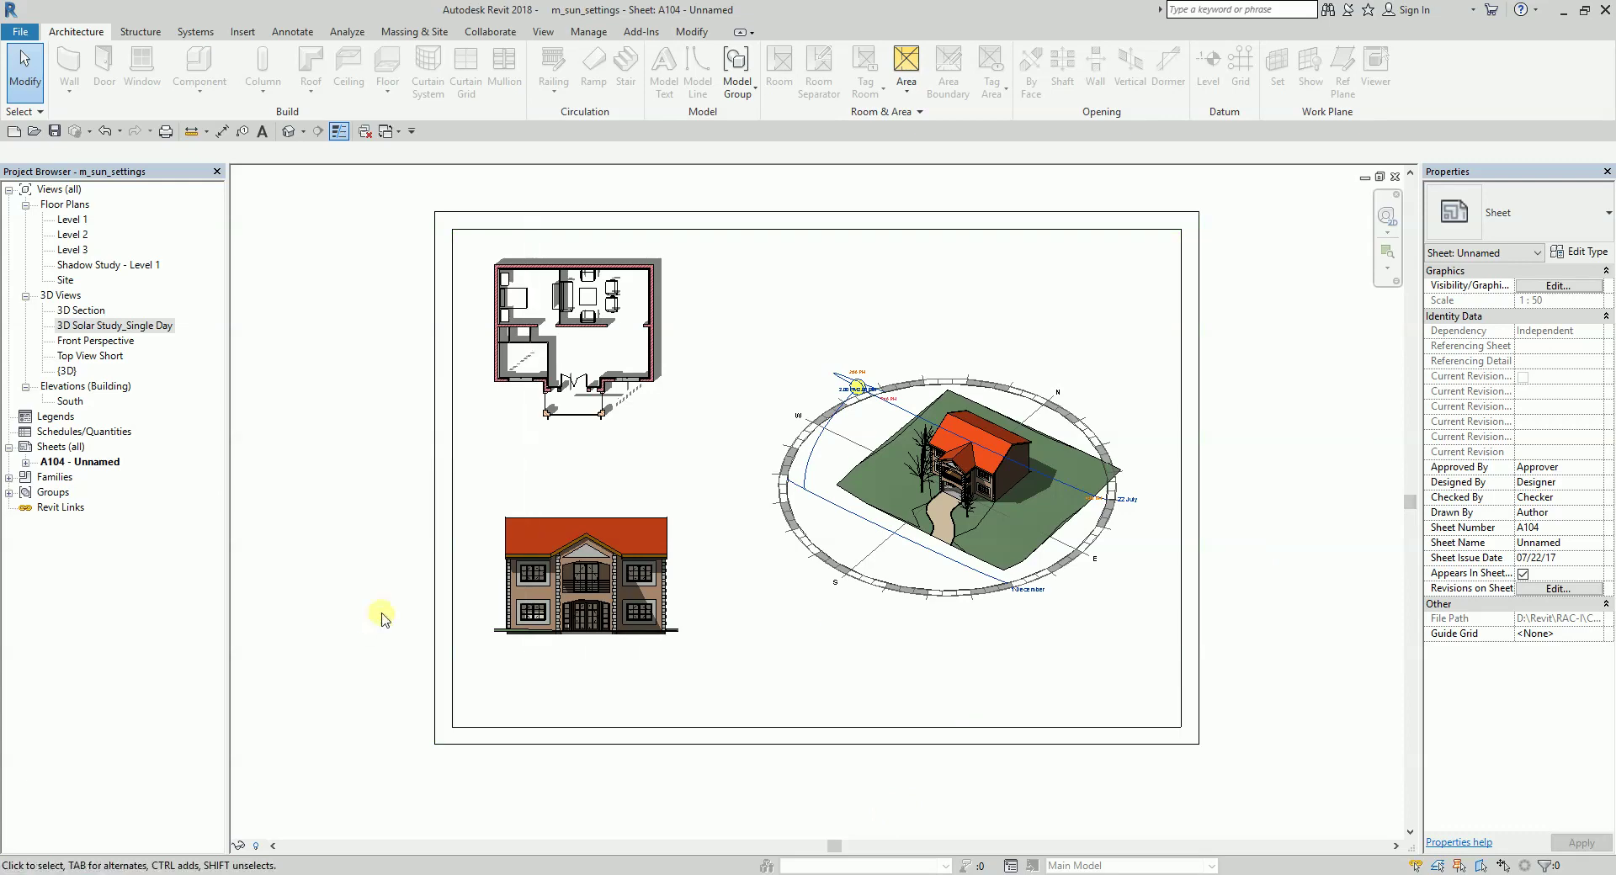